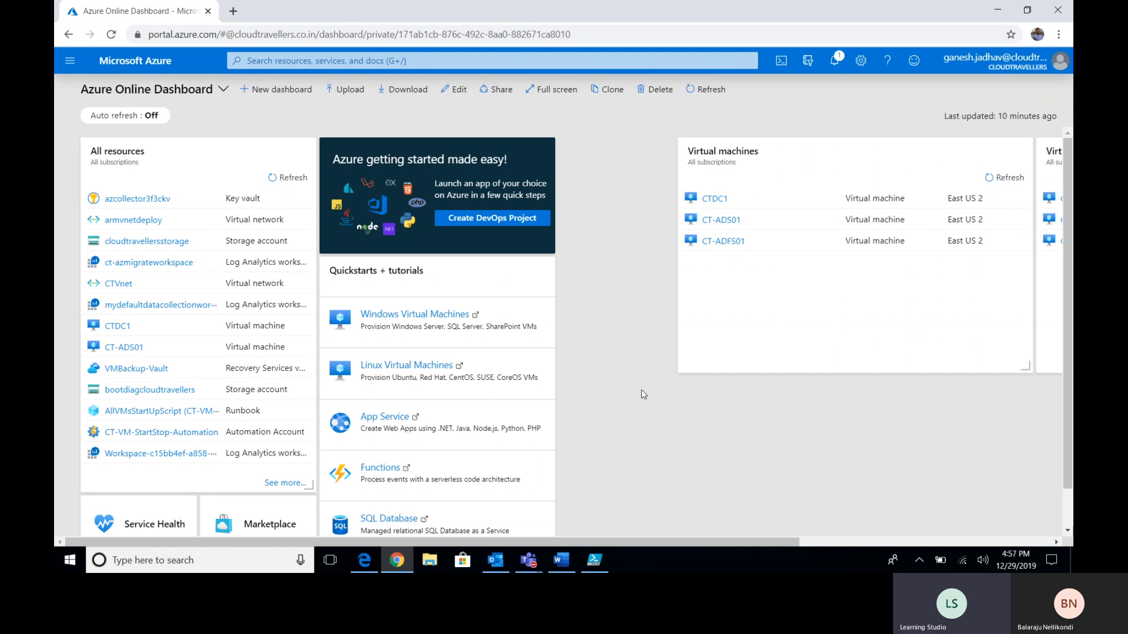
# - Search the portal for 'azure migrate' using the top search bar
pyautogui.click(68, 63)
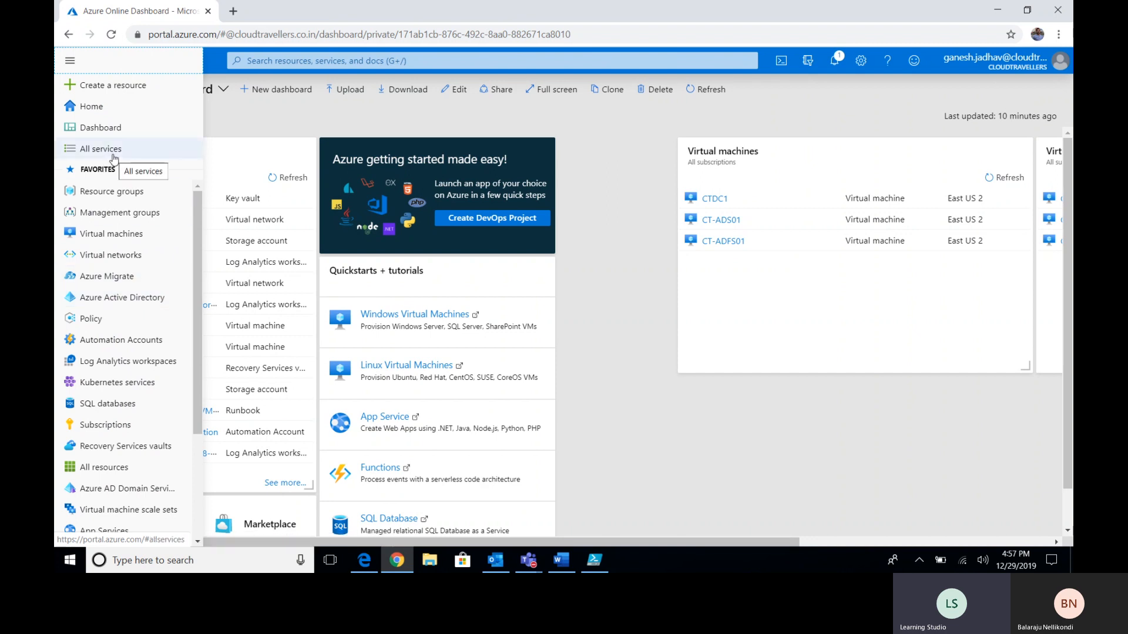
pyautogui.click(279, 60)
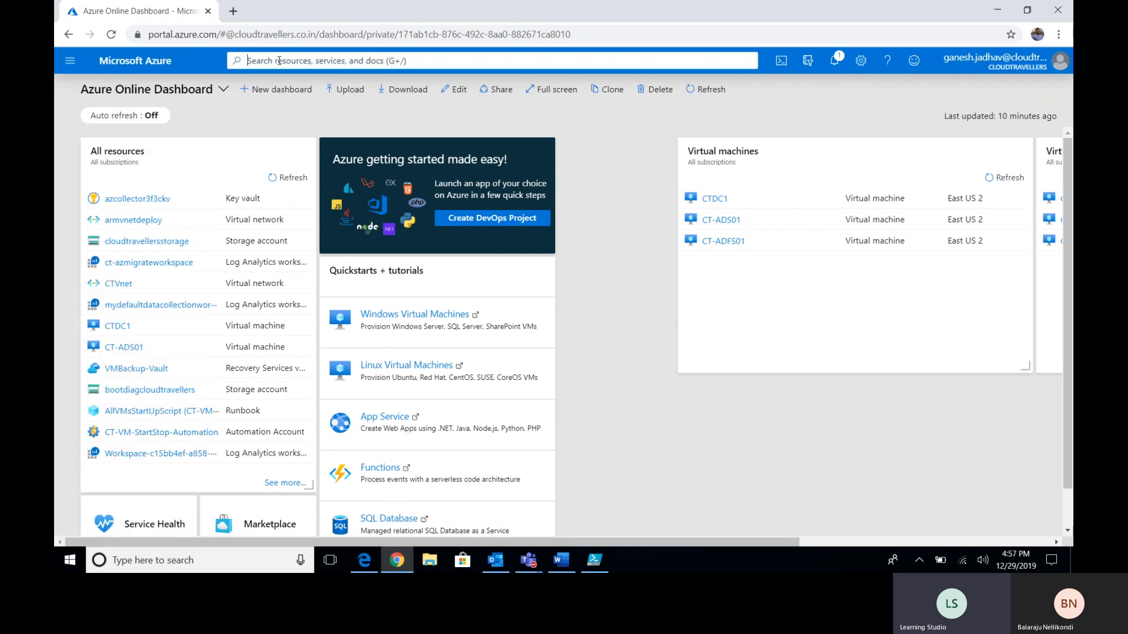
pyautogui.write('azure migrate')
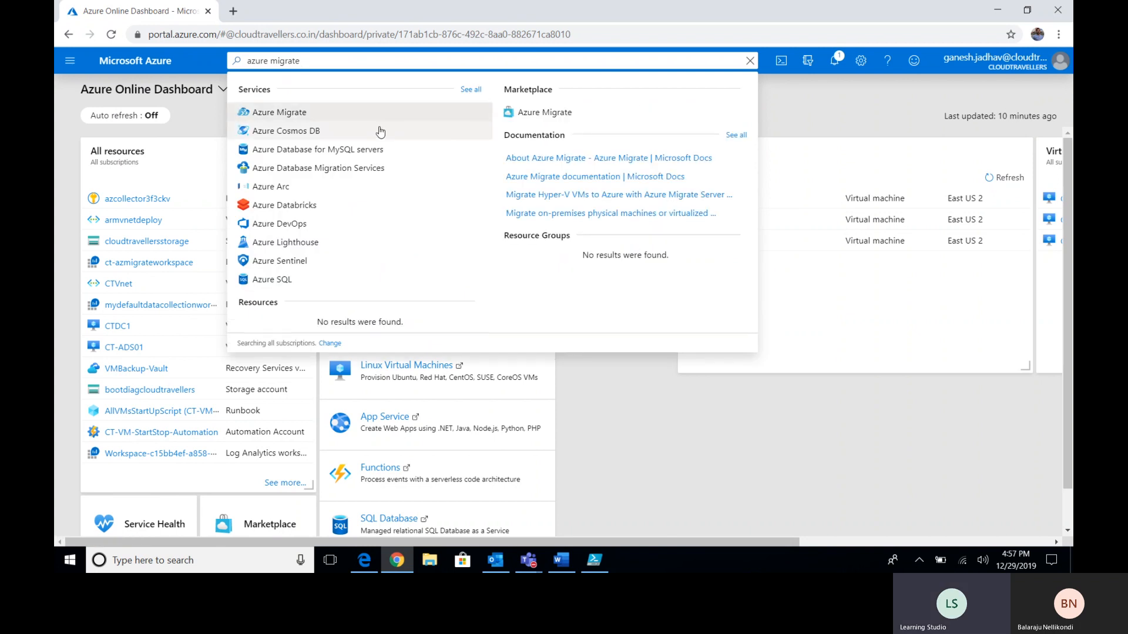
# - Open Azure Migrate from the search results and go to its Servers migration goal
pyautogui.click(293, 115)
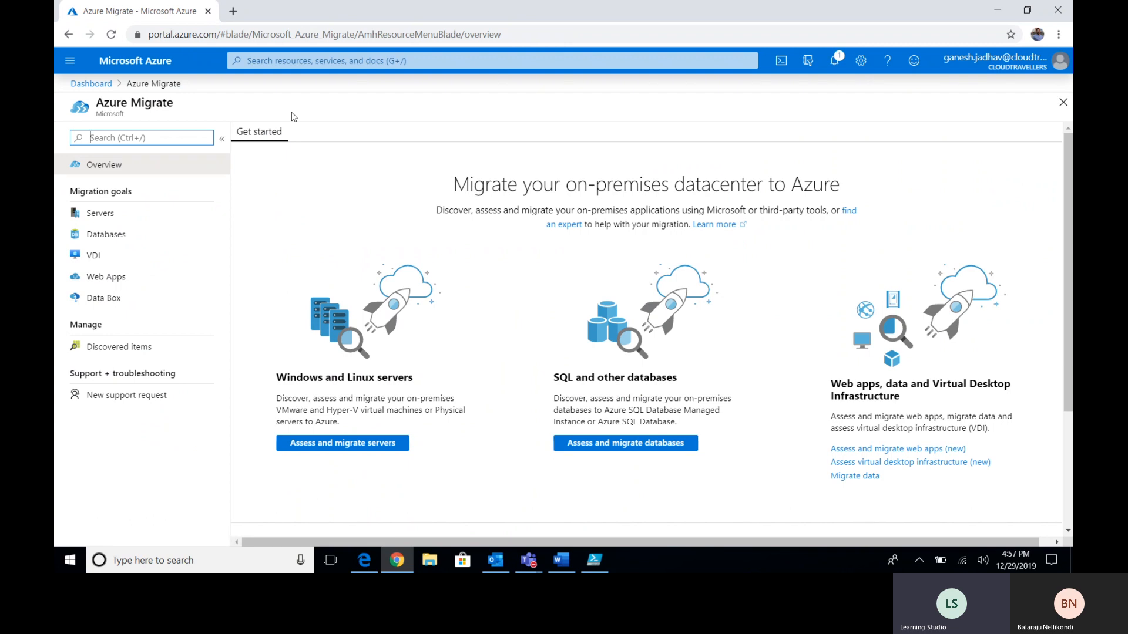
pyautogui.doubleClick(263, 132)
pyautogui.click(301, 127)
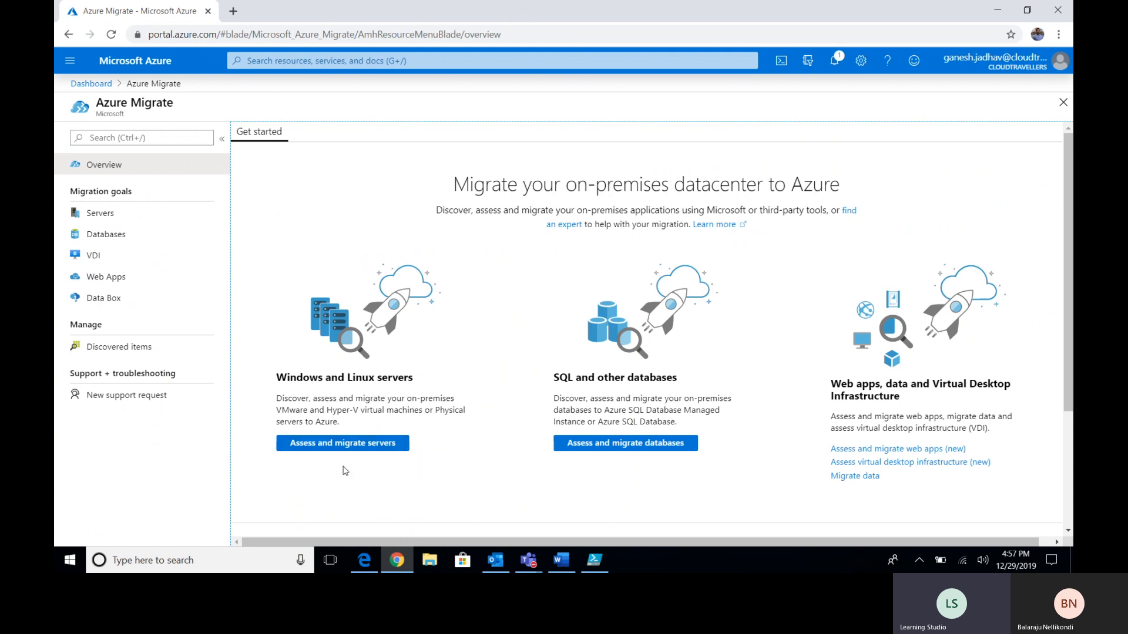
pyautogui.click(339, 449)
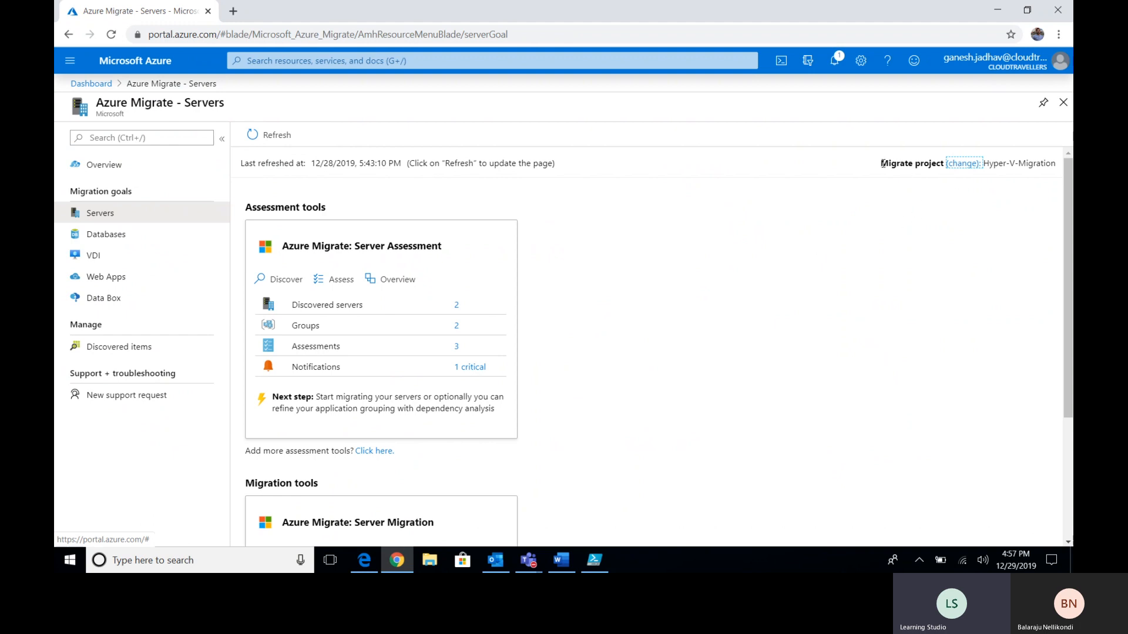
# - Change the Servers page's migrate project and start creating a new one via 'click here'
pyautogui.moveTo(984, 163); pyautogui.dragTo(1052, 157)
pyautogui.click(1052, 157)
pyautogui.click(964, 168)
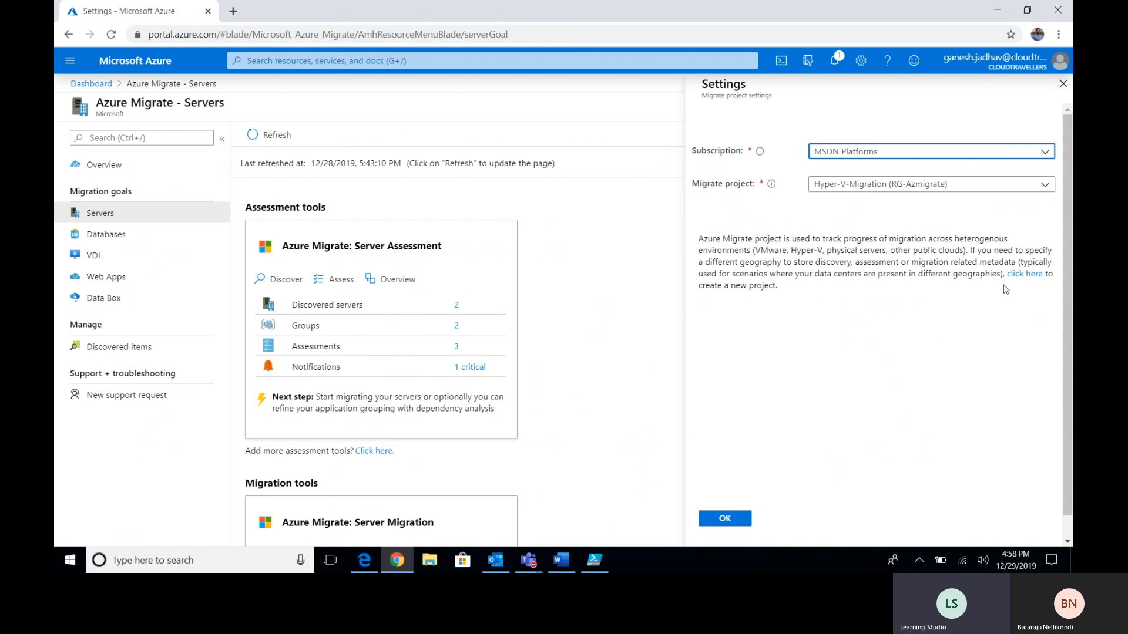
pyautogui.click(1024, 275)
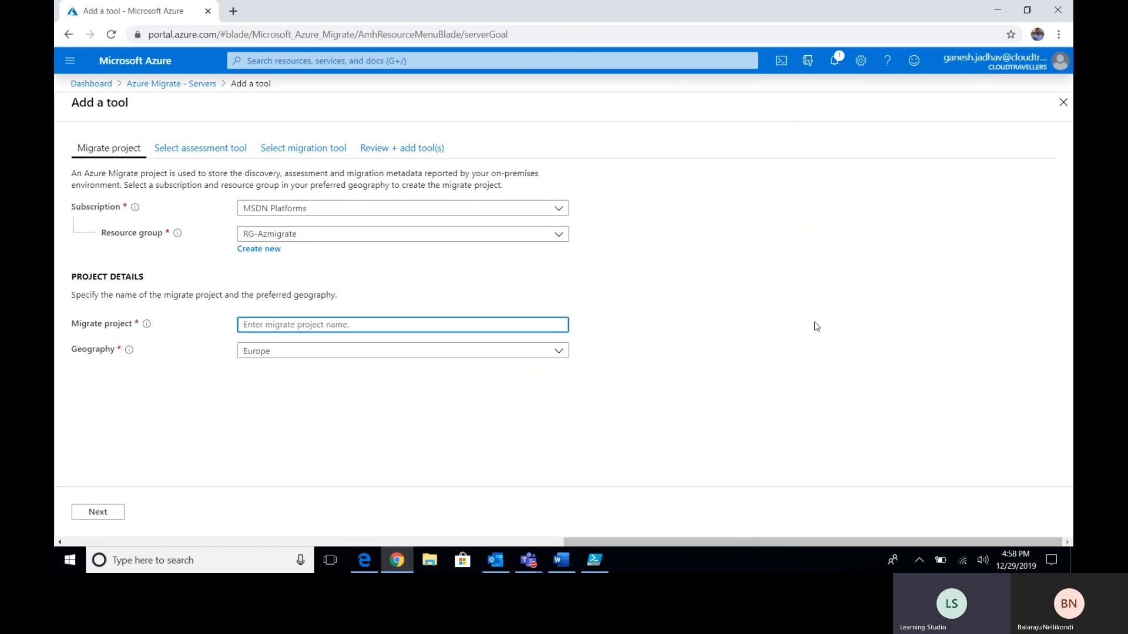
# - Enter project name sundaybalaproject, choose United States geography, and proceed to assessment tool selection
pyautogui.write('sundaybalaproject')
pyautogui.click(583, 423)
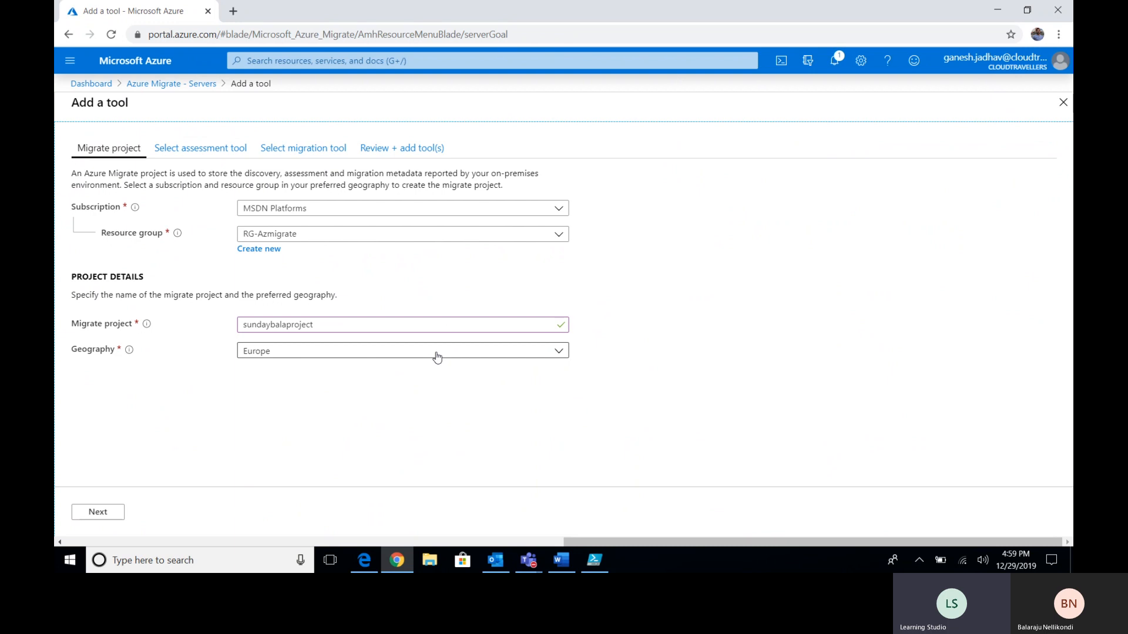
pyautogui.click(437, 357)
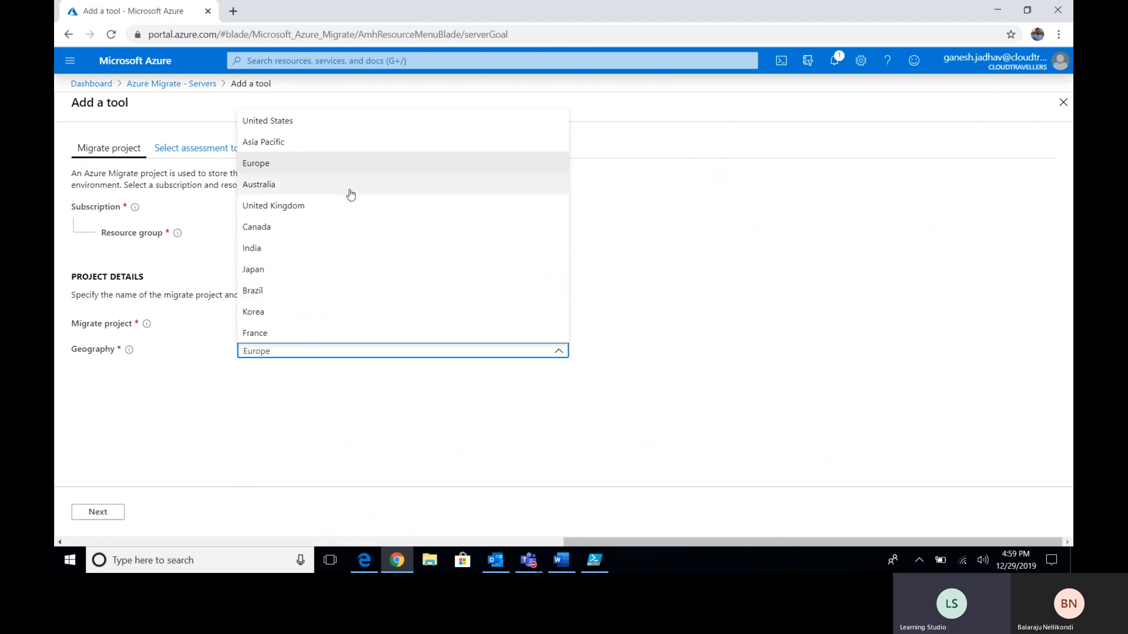
pyautogui.click(313, 124)
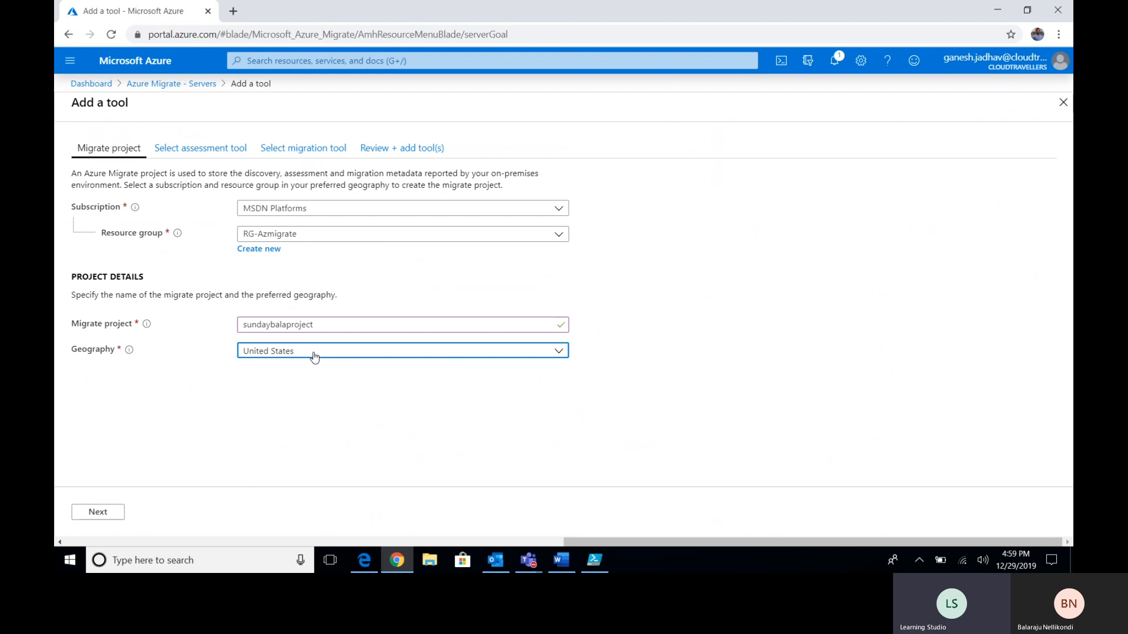
pyautogui.click(105, 514)
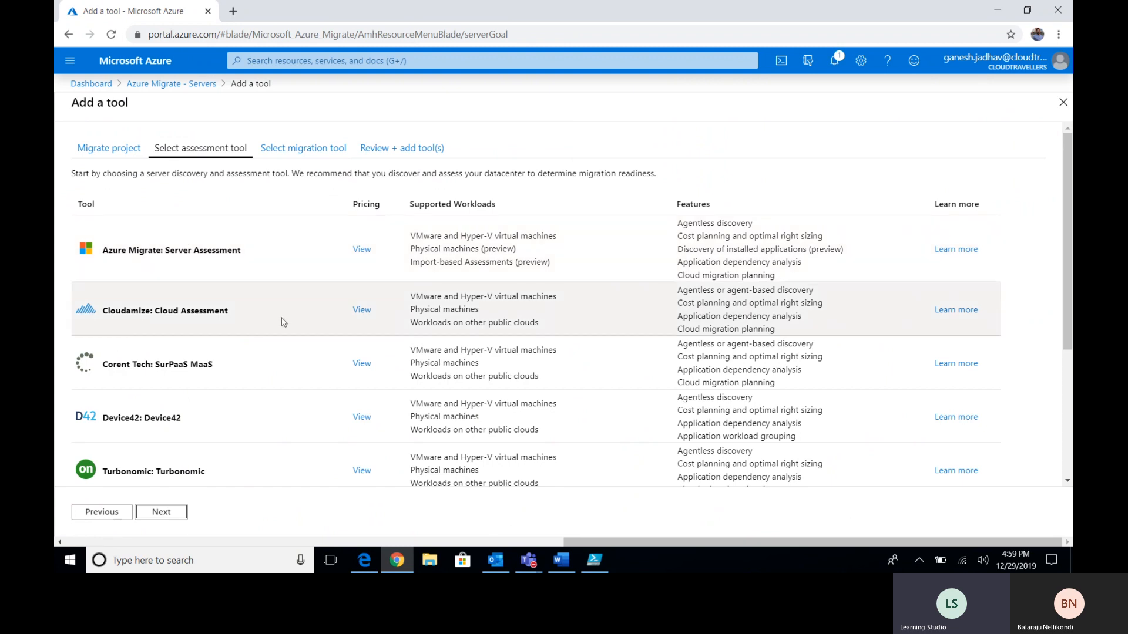
pyautogui.scroll(-2, 275, 294)
pyautogui.scroll(-1, 279, 271)
pyautogui.scroll(2, 271, 322)
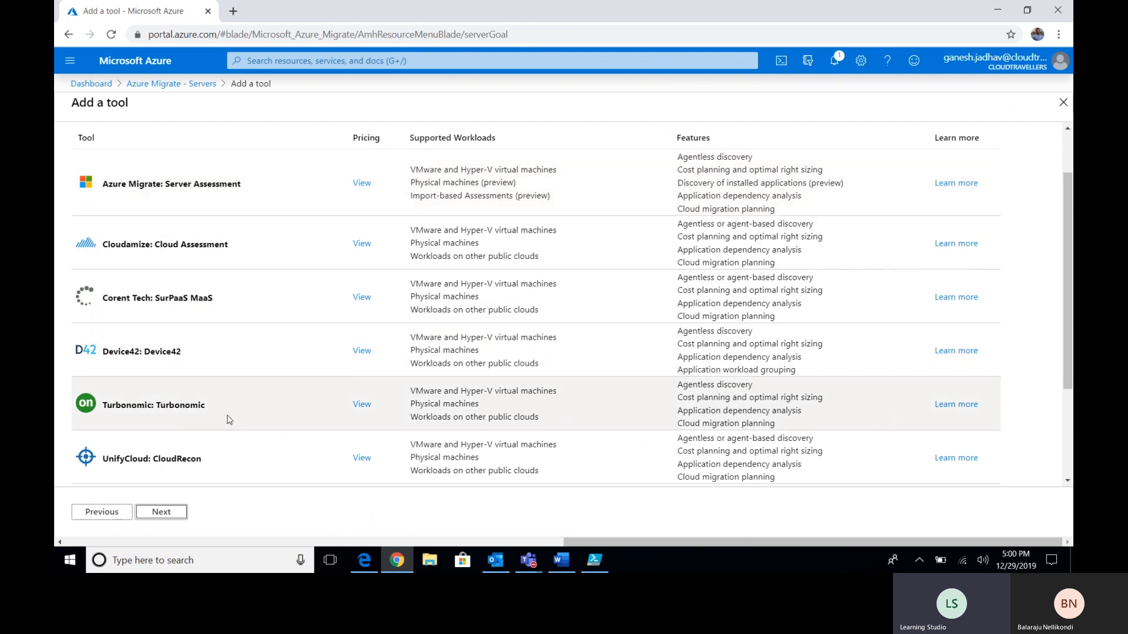
pyautogui.scroll(2, 229, 419)
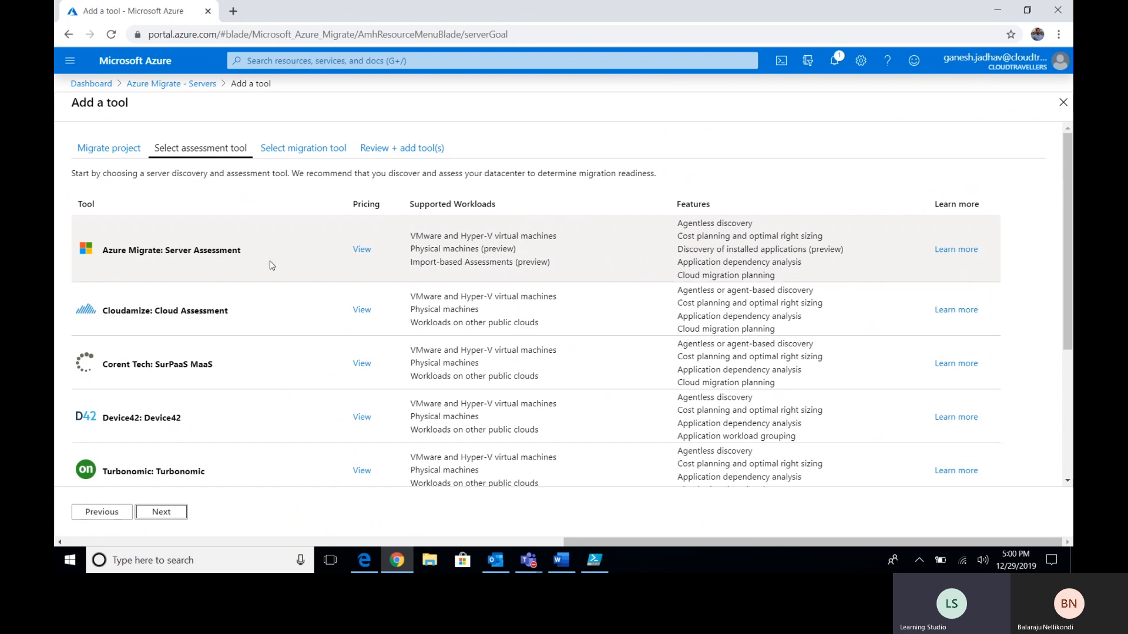
# - Select Azure Migrate: Server Assessment and review its VMware, Hyper-V, physical and import workloads
pyautogui.click(213, 255)
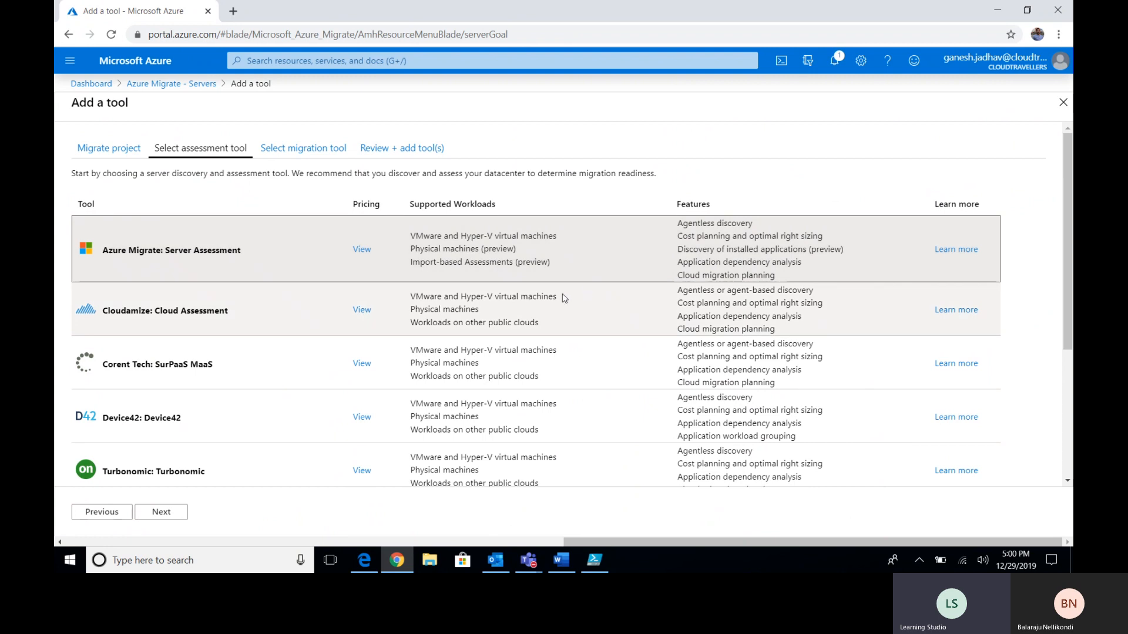
pyautogui.moveTo(120, 251); pyautogui.dragTo(194, 252)
pyautogui.click(210, 252)
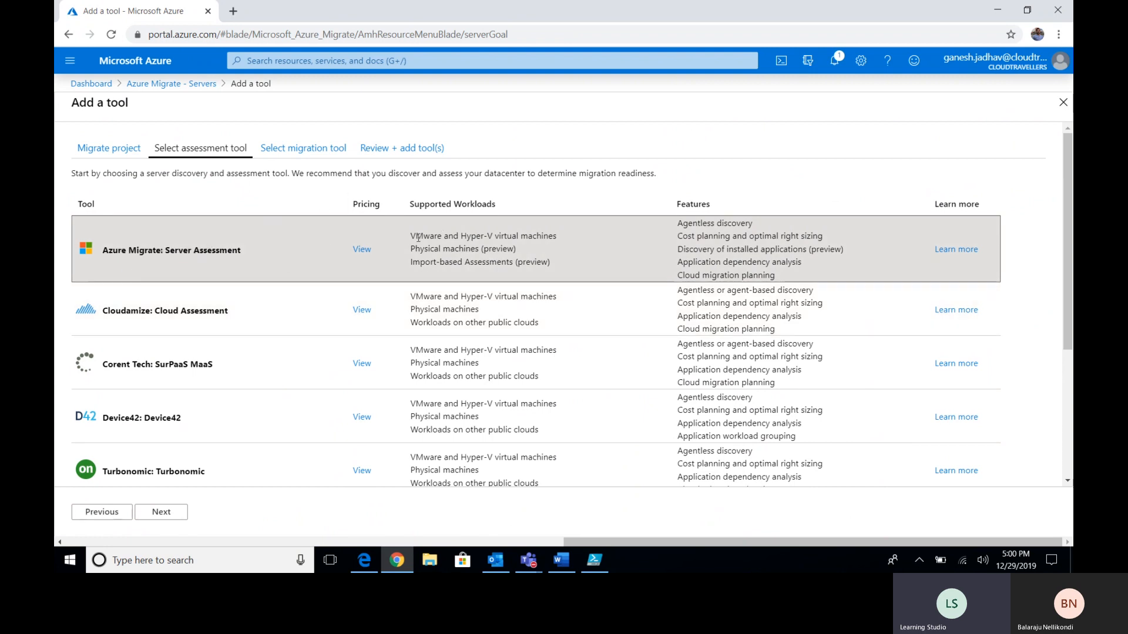
pyautogui.moveTo(410, 236); pyautogui.dragTo(543, 236)
pyautogui.click(544, 247)
pyautogui.moveTo(414, 236); pyautogui.dragTo(543, 236)
pyautogui.click(539, 238)
pyautogui.moveTo(414, 248); pyautogui.dragTo(510, 249)
pyautogui.click(509, 249)
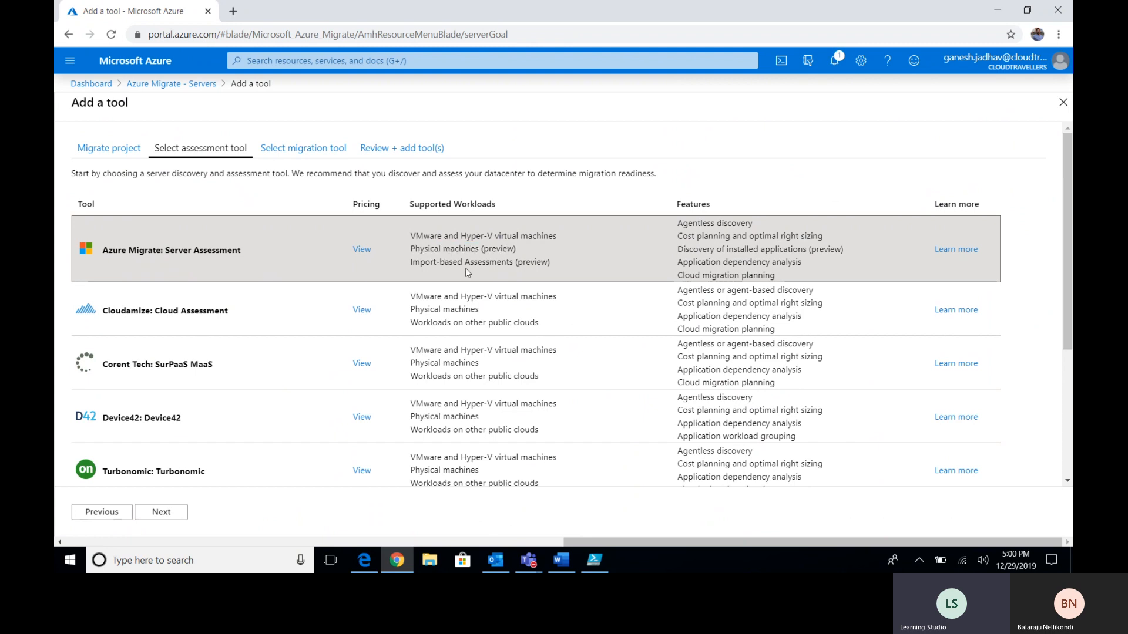
pyautogui.doubleClick(417, 265)
pyautogui.click(424, 259)
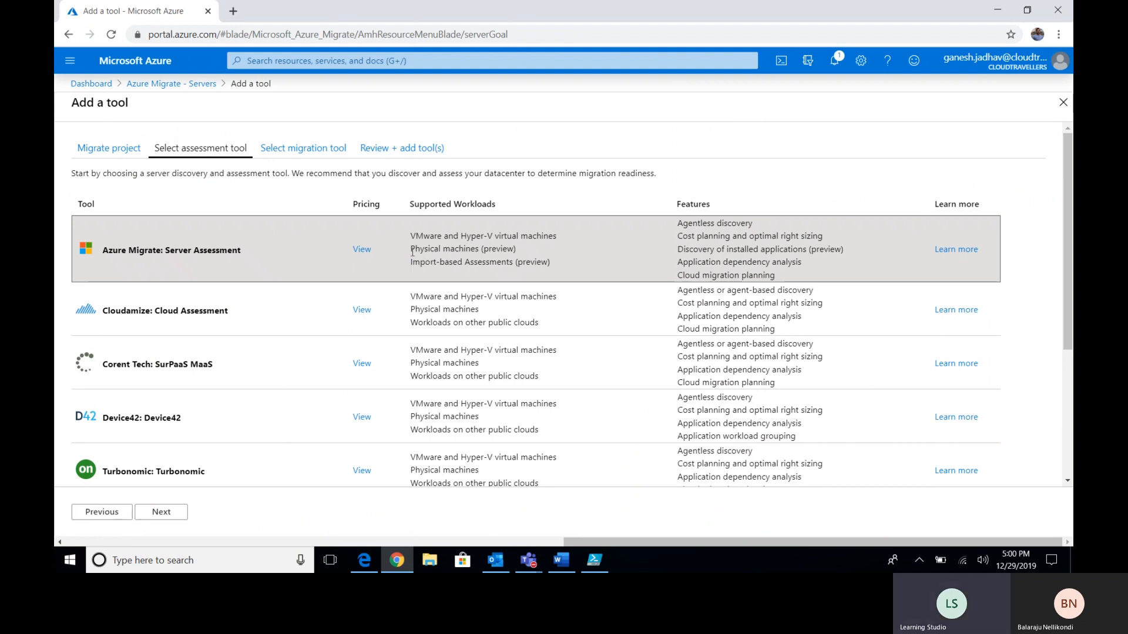
pyautogui.doubleClick(519, 264)
pyautogui.click(520, 263)
# - Review its features (agentless discovery, cost planning, dependency analysis) and move on to migration tools
pyautogui.moveTo(683, 223); pyautogui.dragTo(752, 224)
pyautogui.click(752, 224)
pyautogui.moveTo(679, 224); pyautogui.dragTo(749, 225)
pyautogui.click(733, 229)
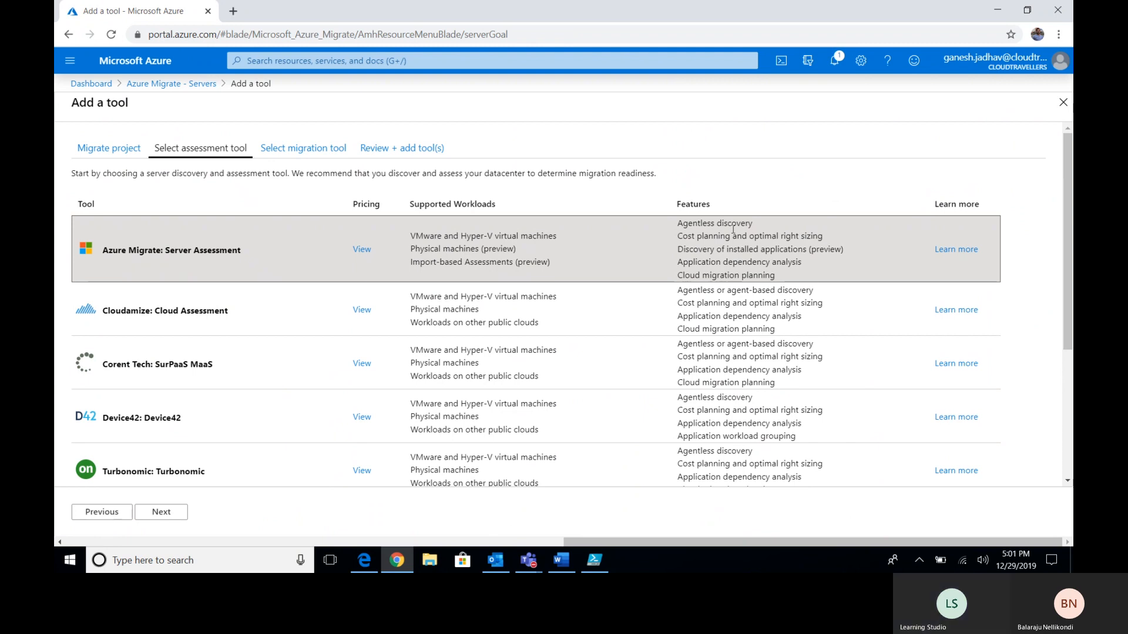
pyautogui.moveTo(685, 237); pyautogui.dragTo(810, 233)
pyautogui.doubleClick(811, 232)
pyautogui.click(703, 260)
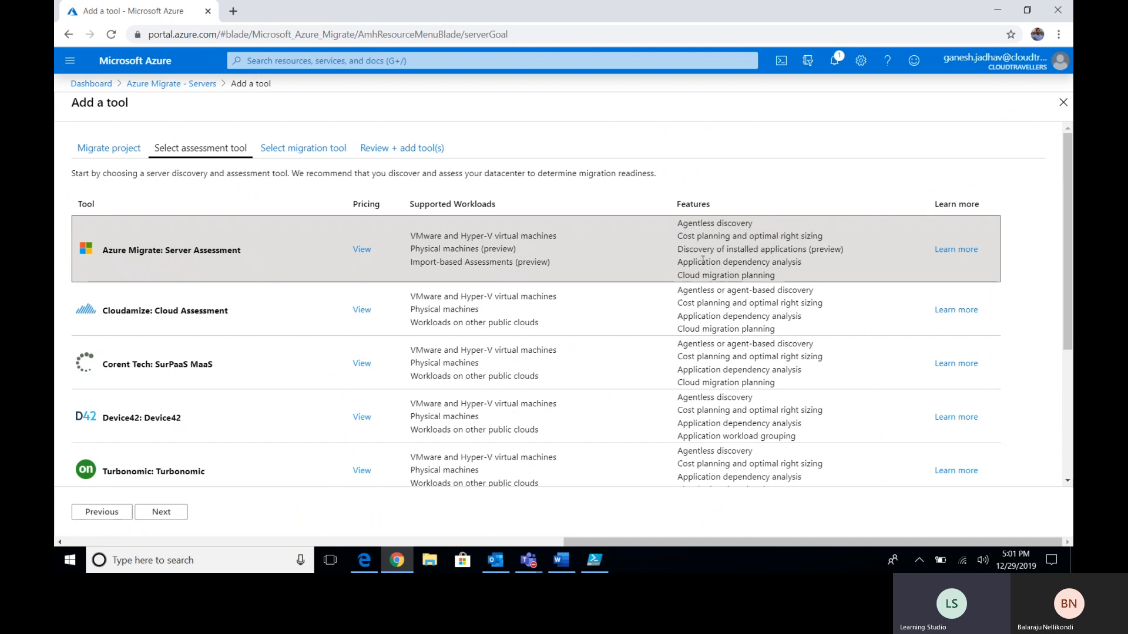
pyautogui.moveTo(682, 251); pyautogui.dragTo(813, 253)
pyautogui.click(827, 252)
pyautogui.click(813, 253)
pyautogui.moveTo(688, 263); pyautogui.dragTo(798, 255)
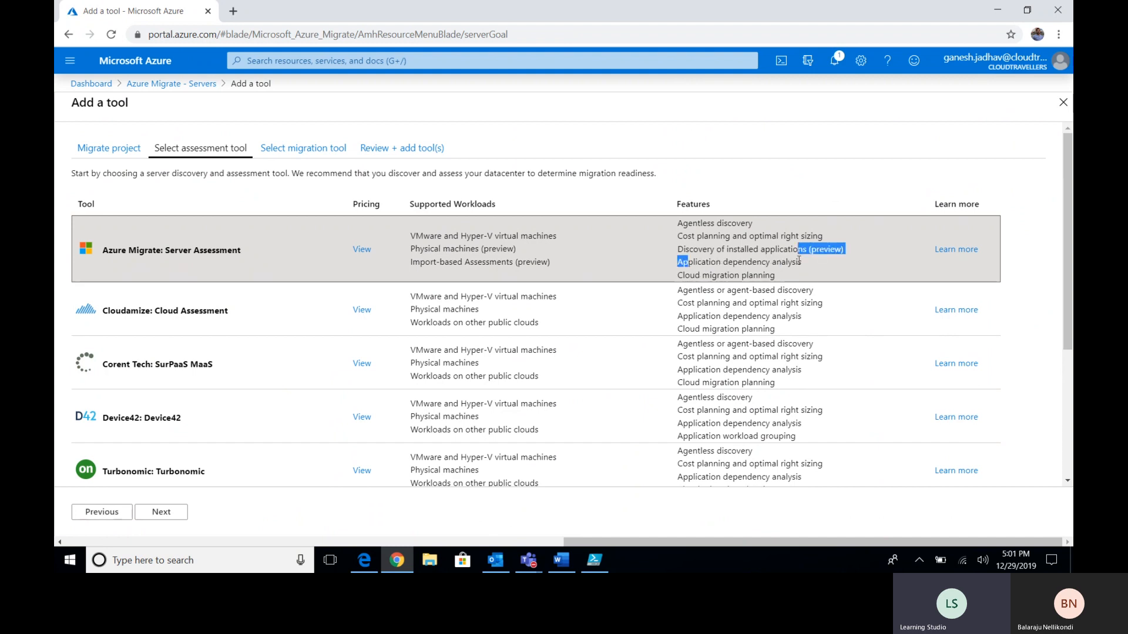
pyautogui.click(766, 278)
pyautogui.moveTo(692, 276); pyautogui.dragTo(759, 276)
pyautogui.click(762, 276)
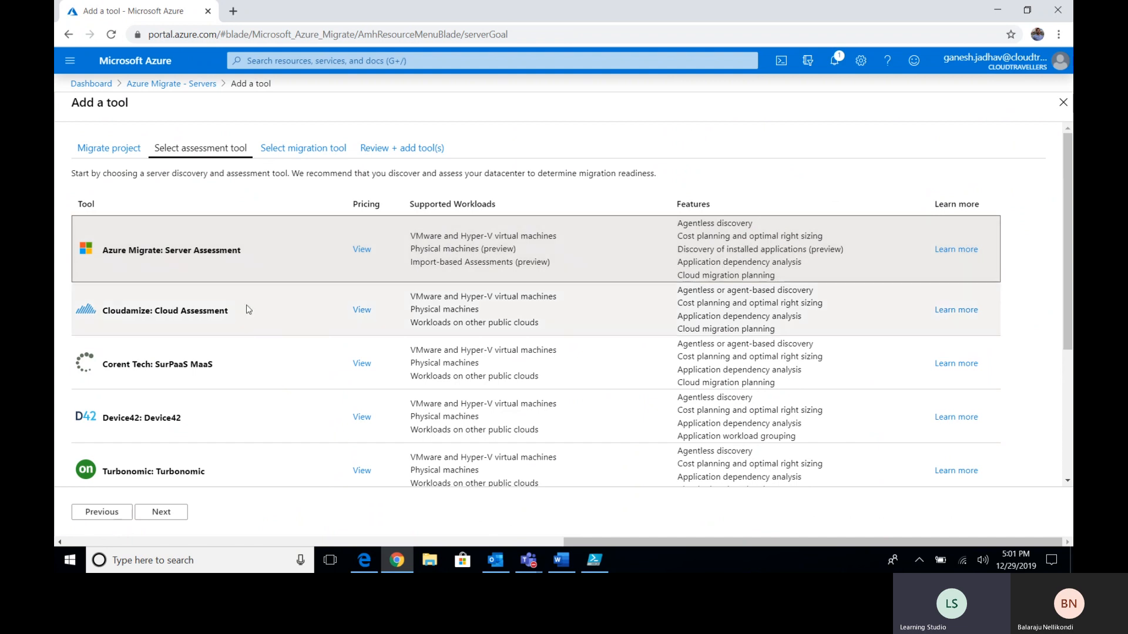
pyautogui.click(161, 513)
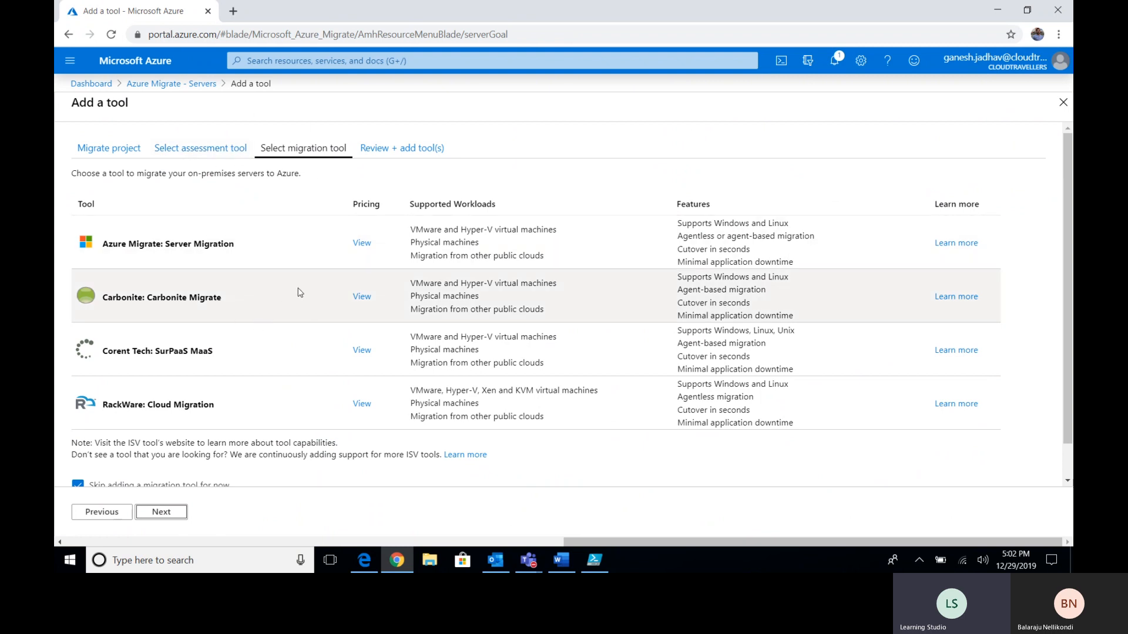
# - Select Azure Migrate: Server Migration as the migration tool and go to Review + add tool(s)
pyautogui.scroll(-1, 296, 298)
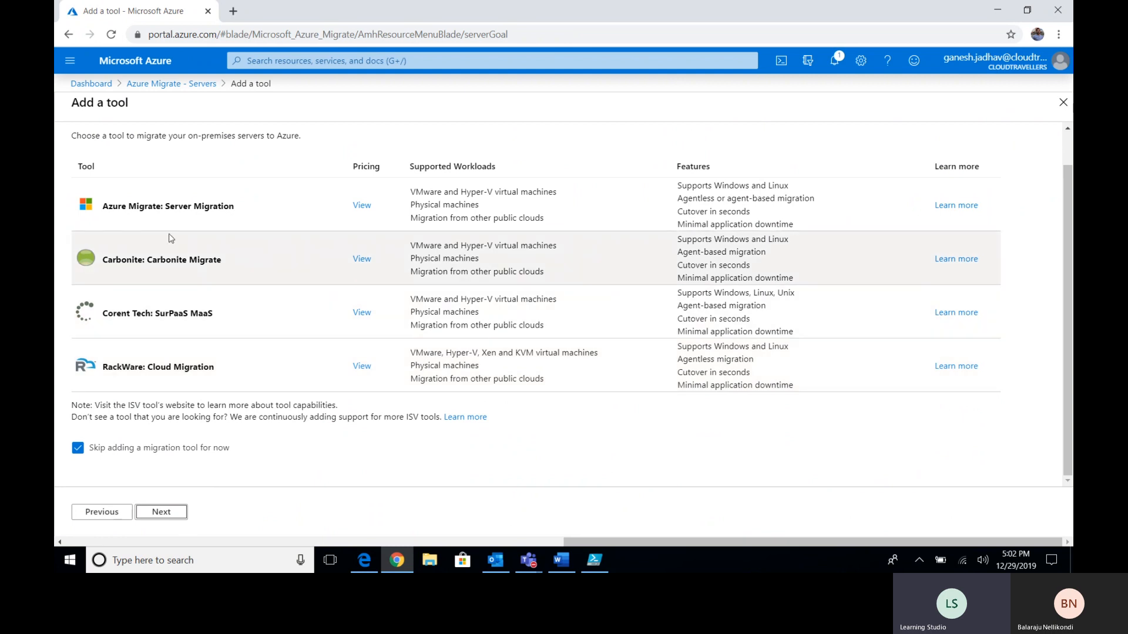
pyautogui.scroll(1, 128, 212)
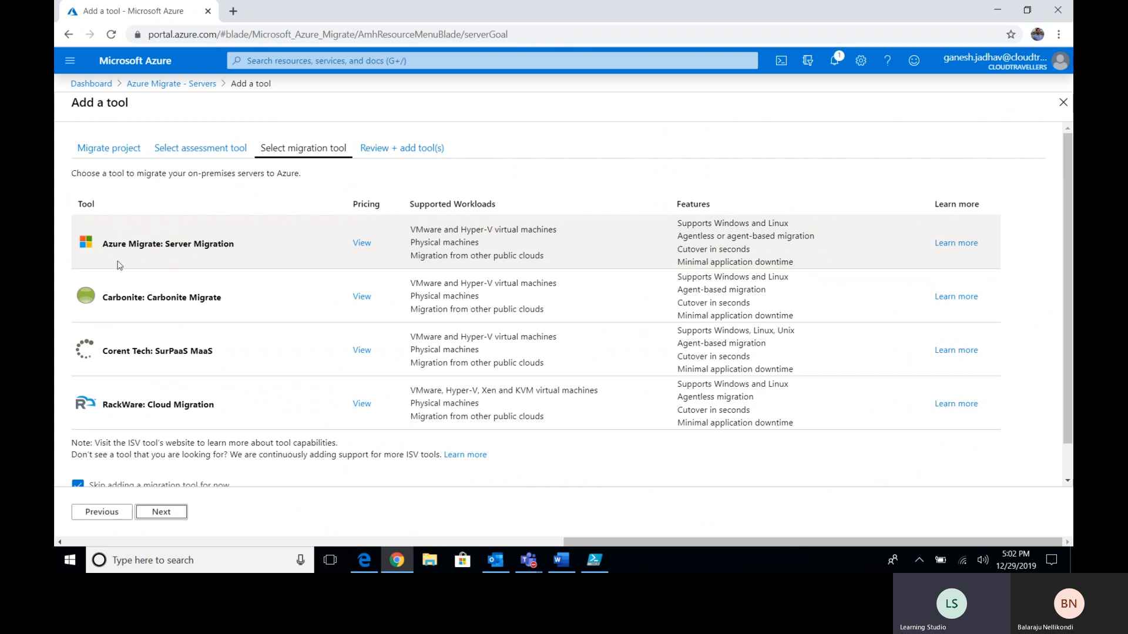
pyautogui.click(206, 256)
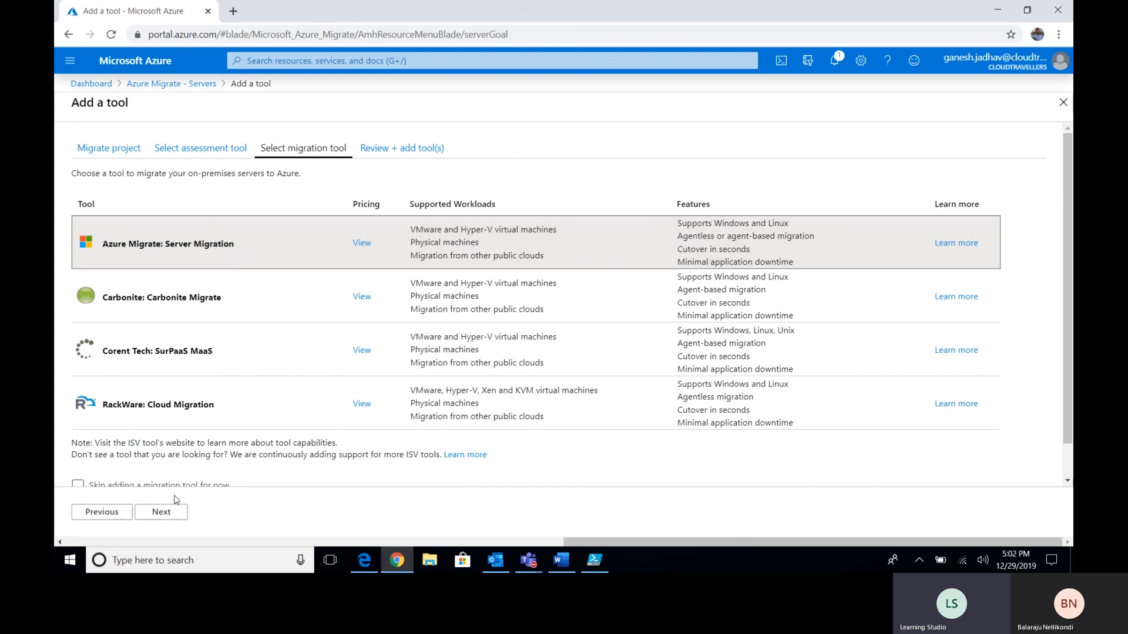
pyautogui.click(167, 515)
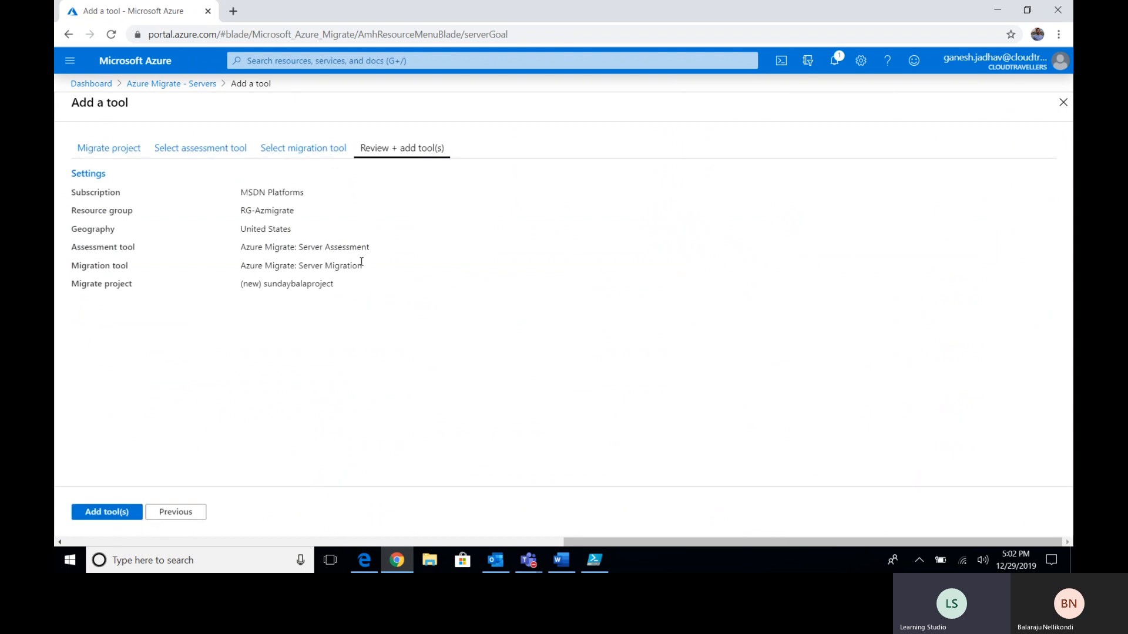
# - Return to migration tools, untick Skip, and reselect Azure Migrate: Server Migration
pyautogui.click(305, 150)
pyautogui.scroll(-1, 286, 286)
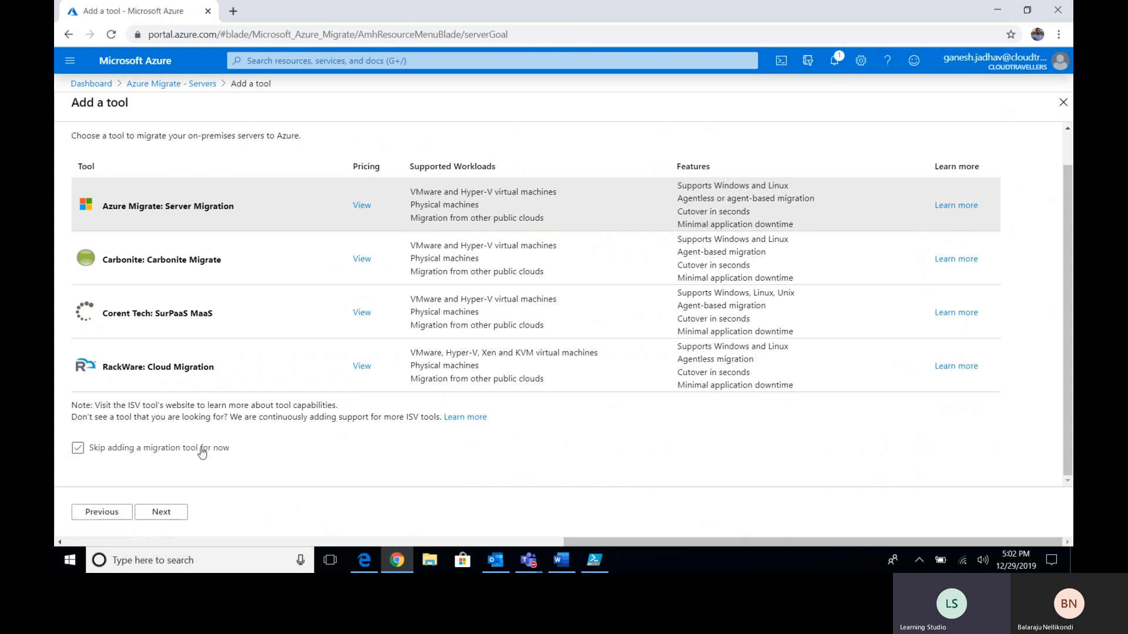
pyautogui.click(83, 450)
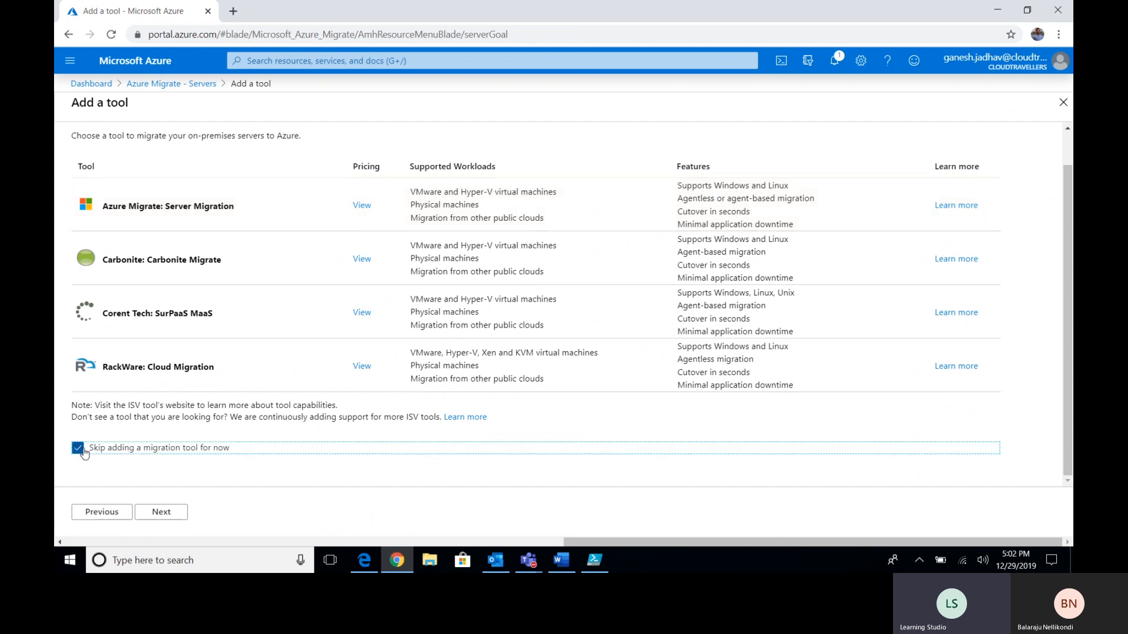
pyautogui.click(84, 452)
pyautogui.scroll(1, 302, 434)
pyautogui.click(203, 247)
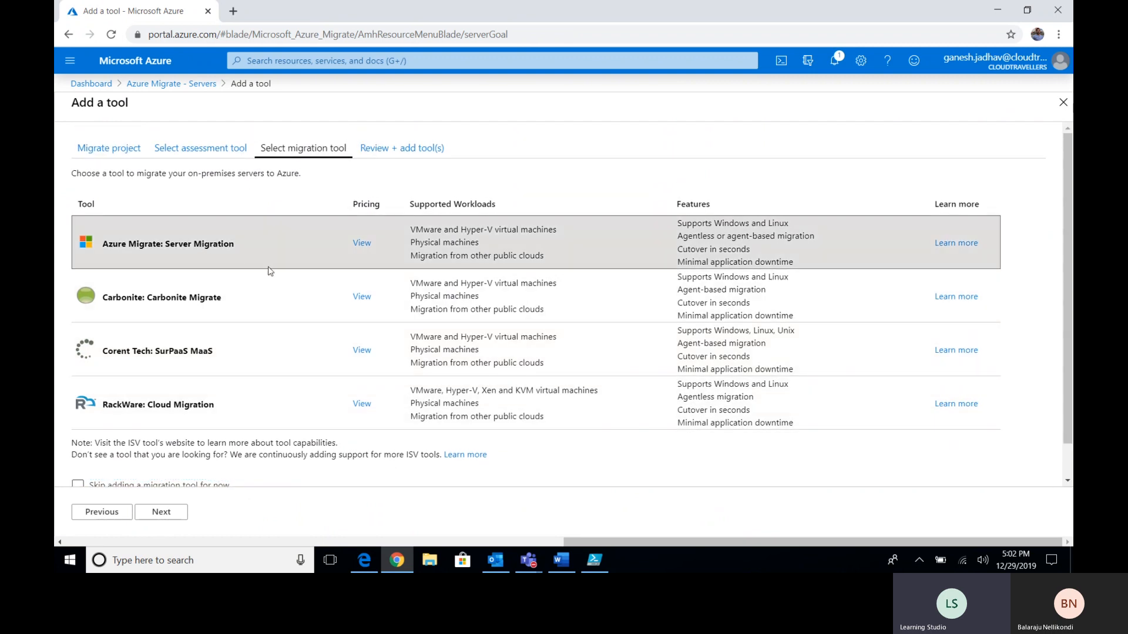
# - Review the settings and add both tools to sundaybalaproject
pyautogui.scroll(-1, 258, 353)
pyautogui.click(164, 511)
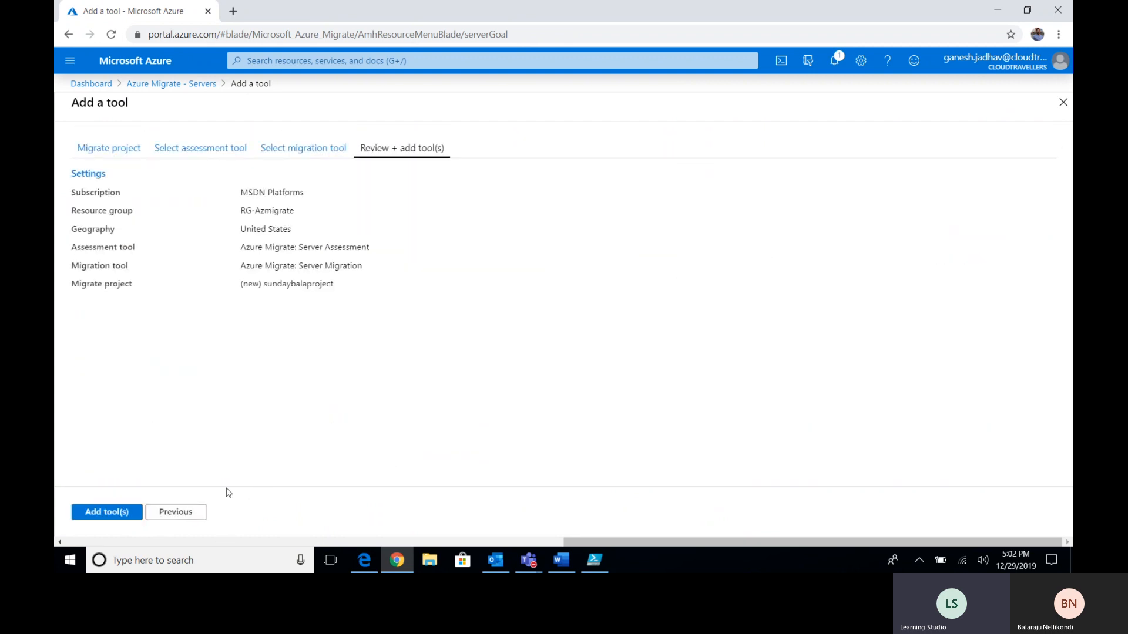
pyautogui.click(99, 514)
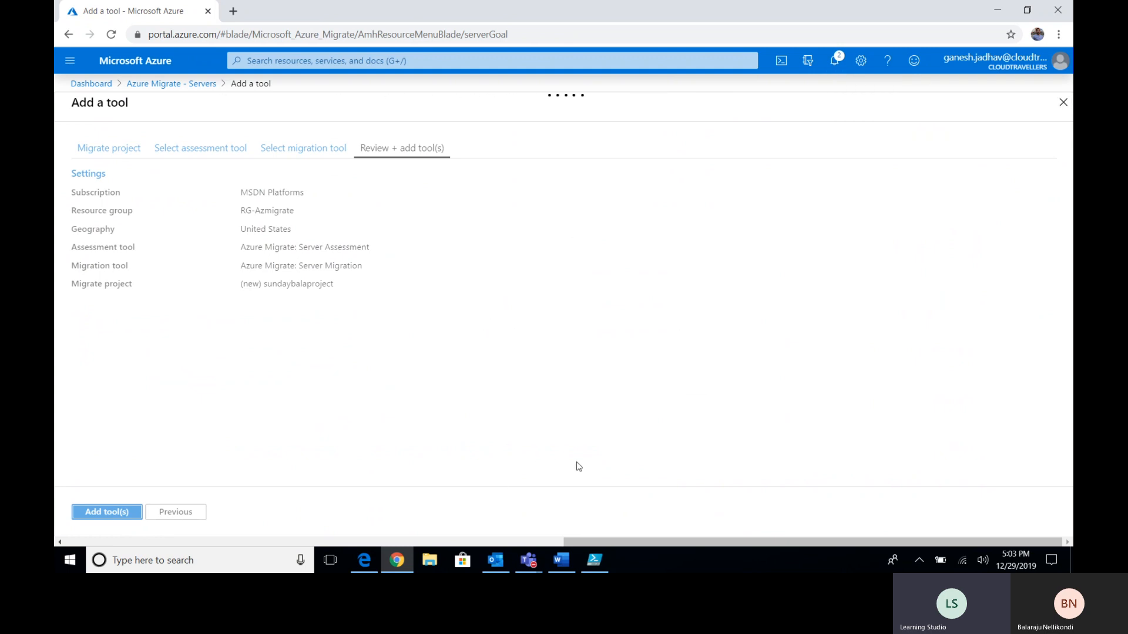
pyautogui.click(565, 563)
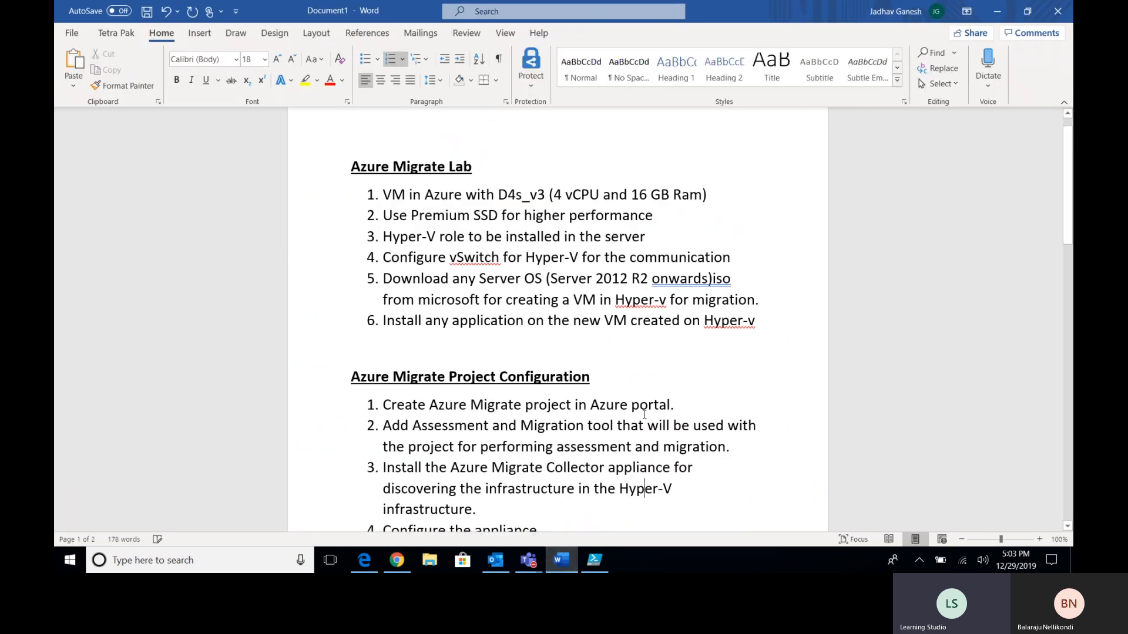
# - Go over the lab requirements in Word: D4s_v3 VM (4 vCPU, 16 GB RAM), Premium SSD, Hyper-V role
pyautogui.moveTo(353, 195); pyautogui.dragTo(481, 197)
pyautogui.click(477, 195)
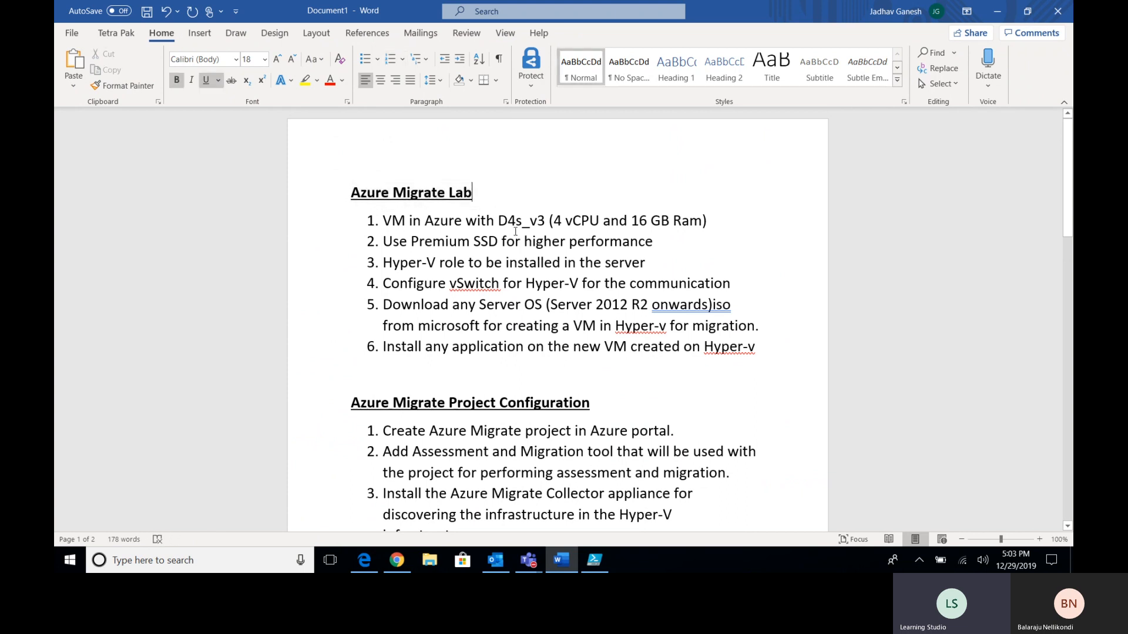
pyautogui.moveTo(385, 223); pyautogui.dragTo(702, 221)
pyautogui.click(411, 223)
pyautogui.click(466, 226)
pyautogui.click(539, 221)
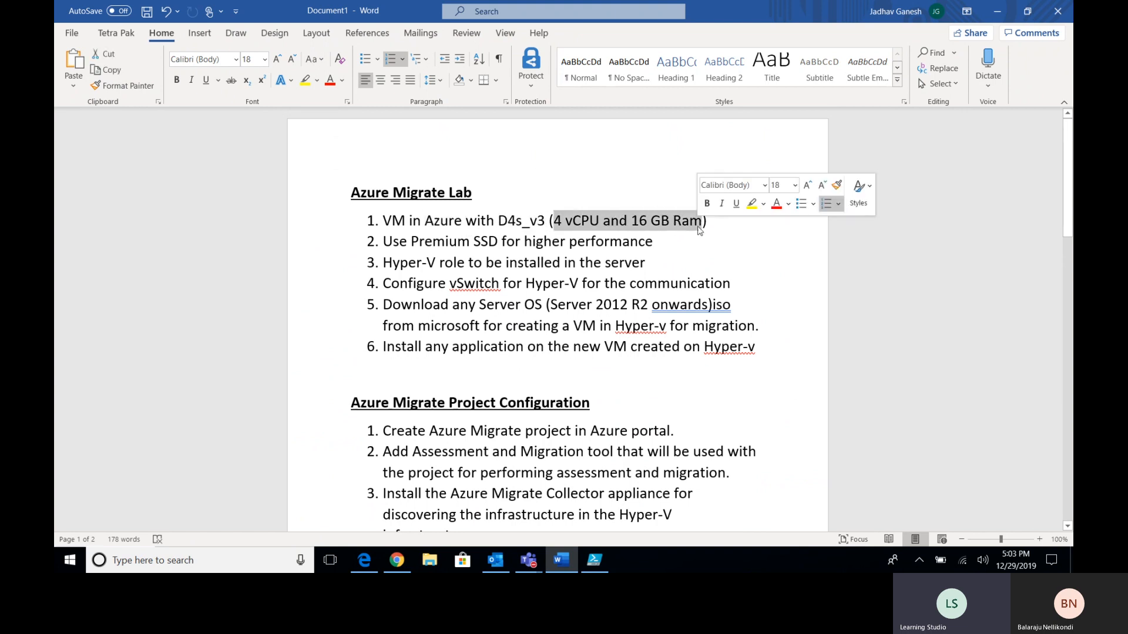
pyautogui.click(702, 222)
pyautogui.moveTo(393, 244); pyautogui.dragTo(652, 243)
pyautogui.click(500, 242)
pyautogui.click(629, 243)
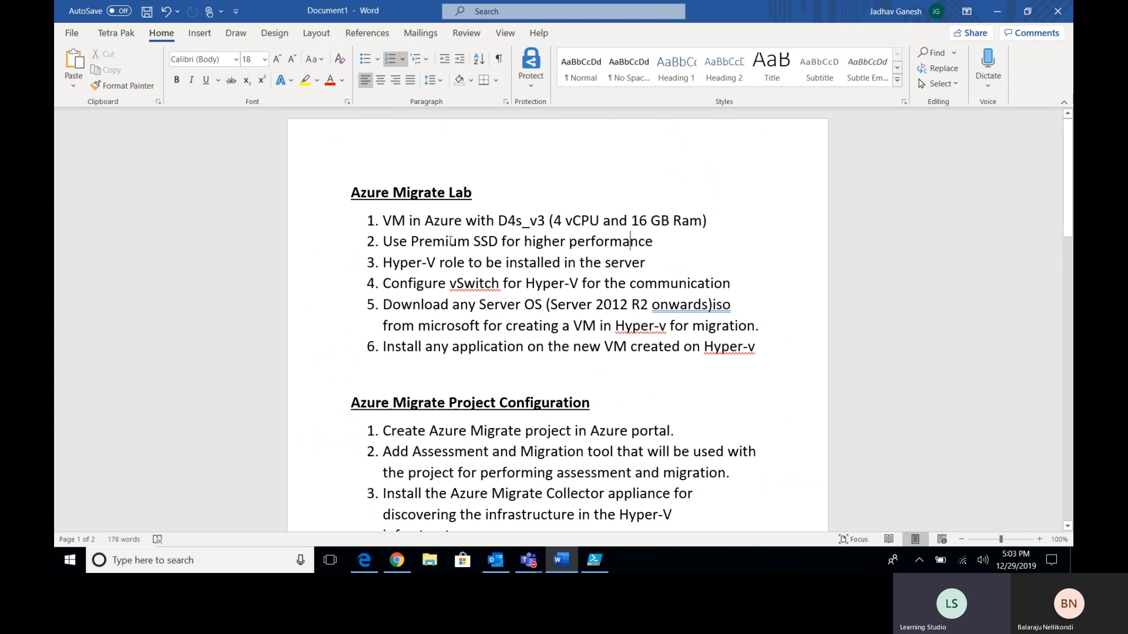
pyautogui.moveTo(390, 221); pyautogui.dragTo(653, 242)
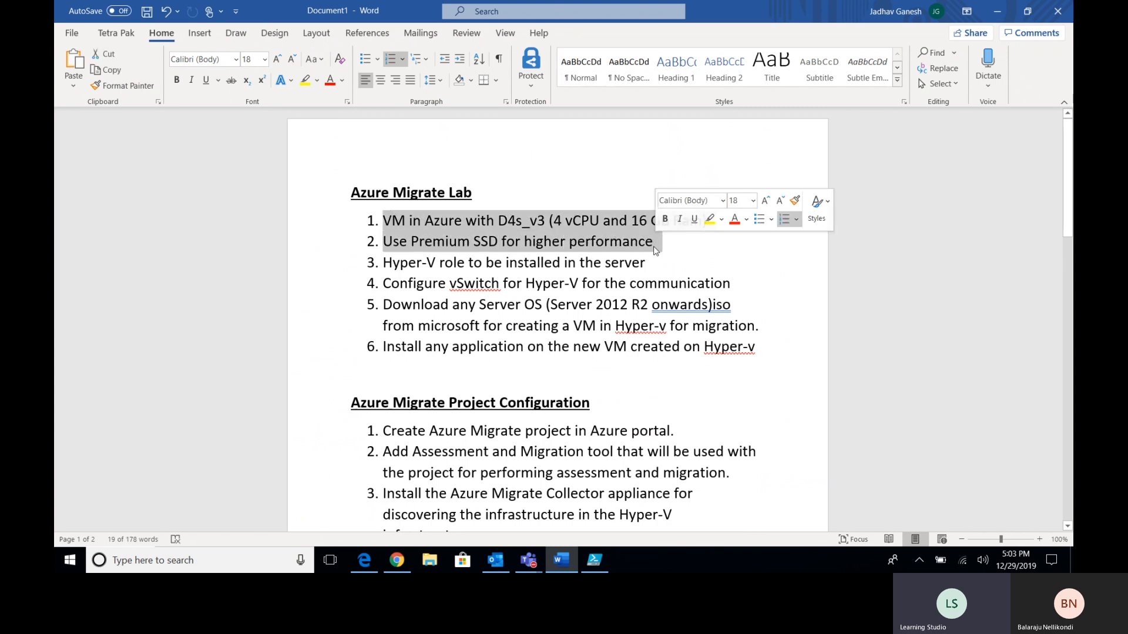
pyautogui.click(653, 242)
pyautogui.moveTo(387, 262); pyautogui.dragTo(385, 221)
pyautogui.click(634, 263)
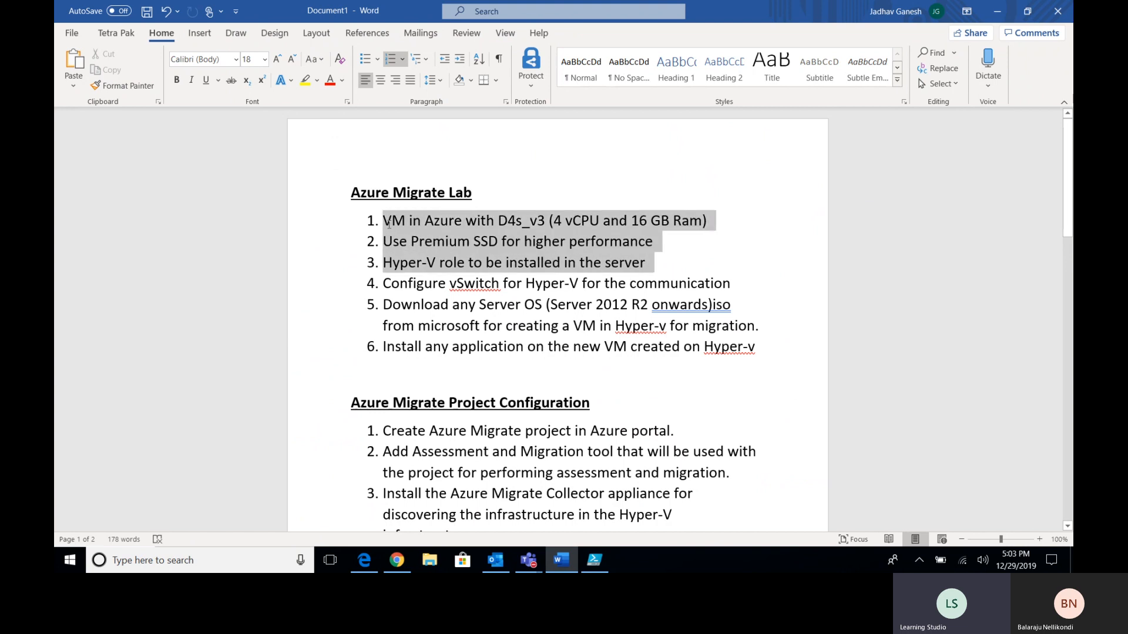
pyautogui.click(385, 221)
# - Duplicate the Azure Migrate - Servers browser tab
pyautogui.click(563, 560)
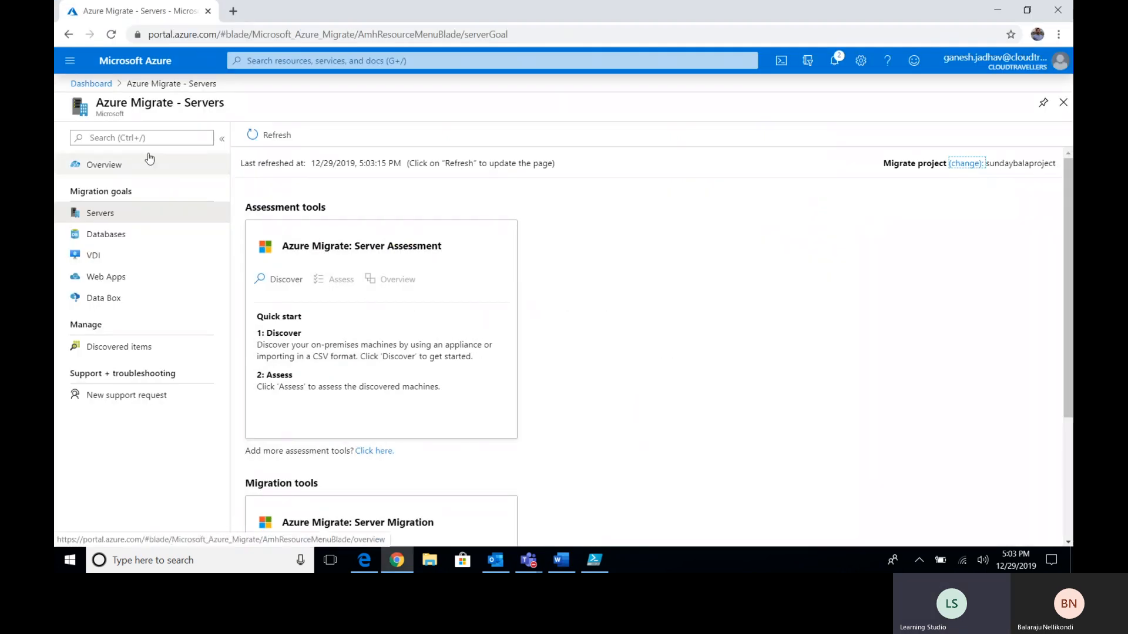
pyautogui.rightClick(144, 13)
pyautogui.click(175, 57)
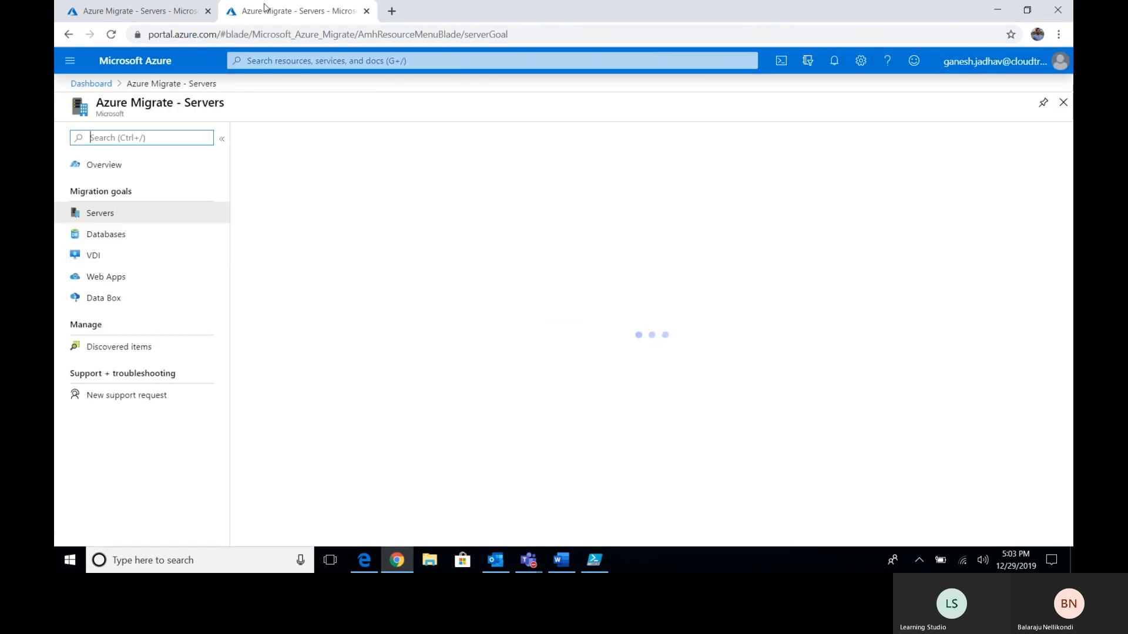
# - Go to Virtual machines from the portal menu and add a new VM
pyautogui.click(70, 60)
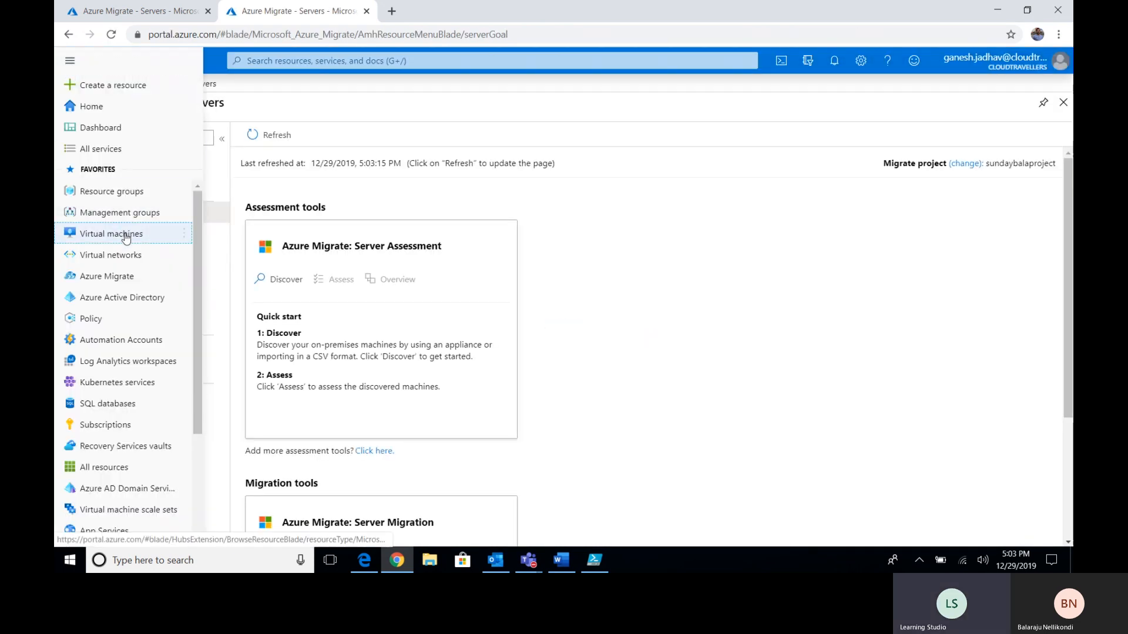
pyautogui.click(118, 234)
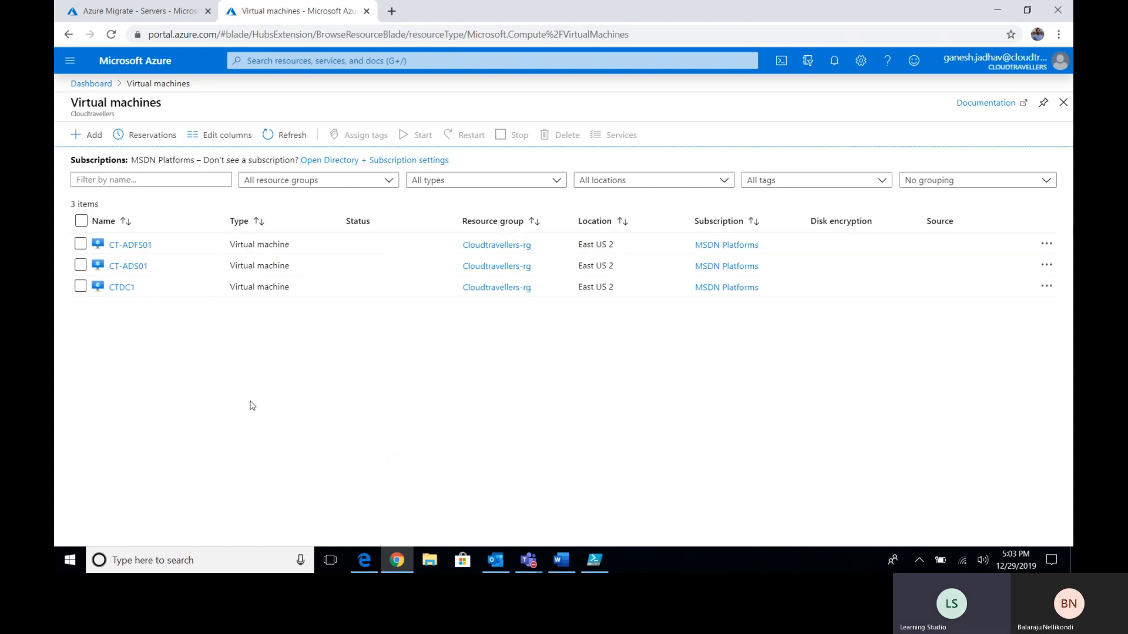
pyautogui.click(88, 135)
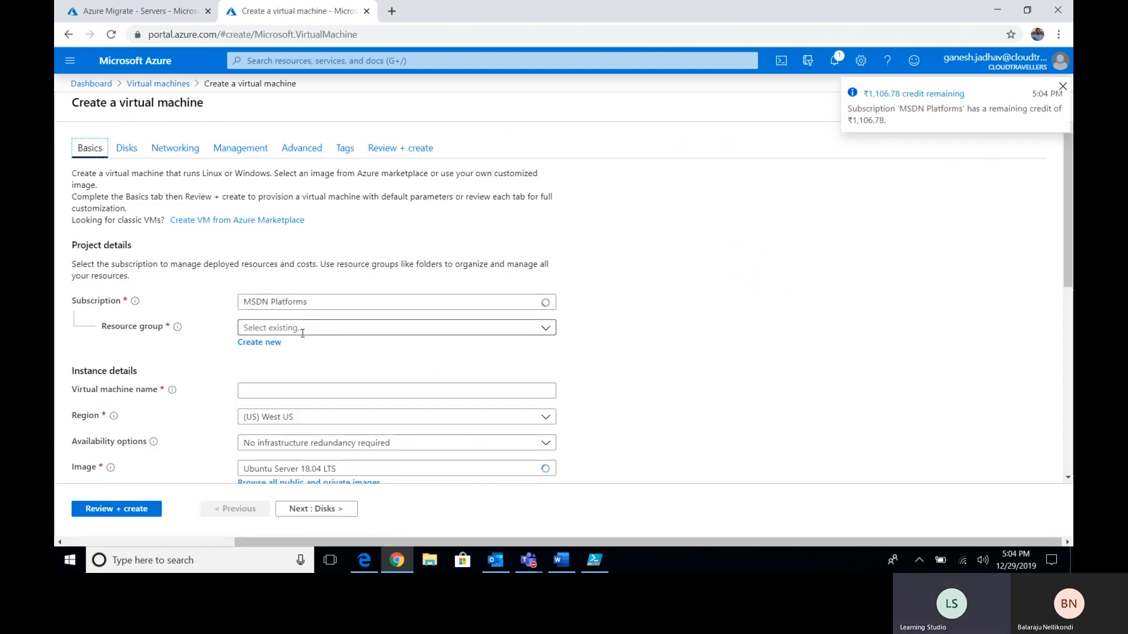
# - Filter the resource group list with 'migr' and select RG-Azmigrate
pyautogui.click(329, 327)
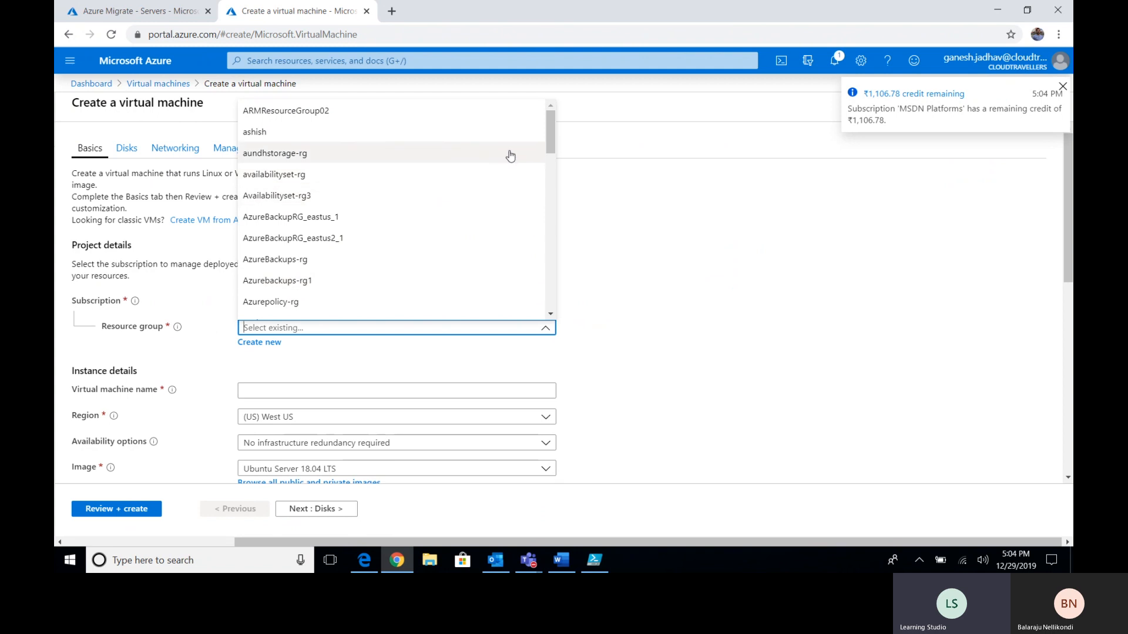
pyautogui.moveTo(551, 129)
pyautogui.mouseDown()
pyautogui.moveTo(550, 154)
pyautogui.moveTo(544, 123)
pyautogui.mouseUp()
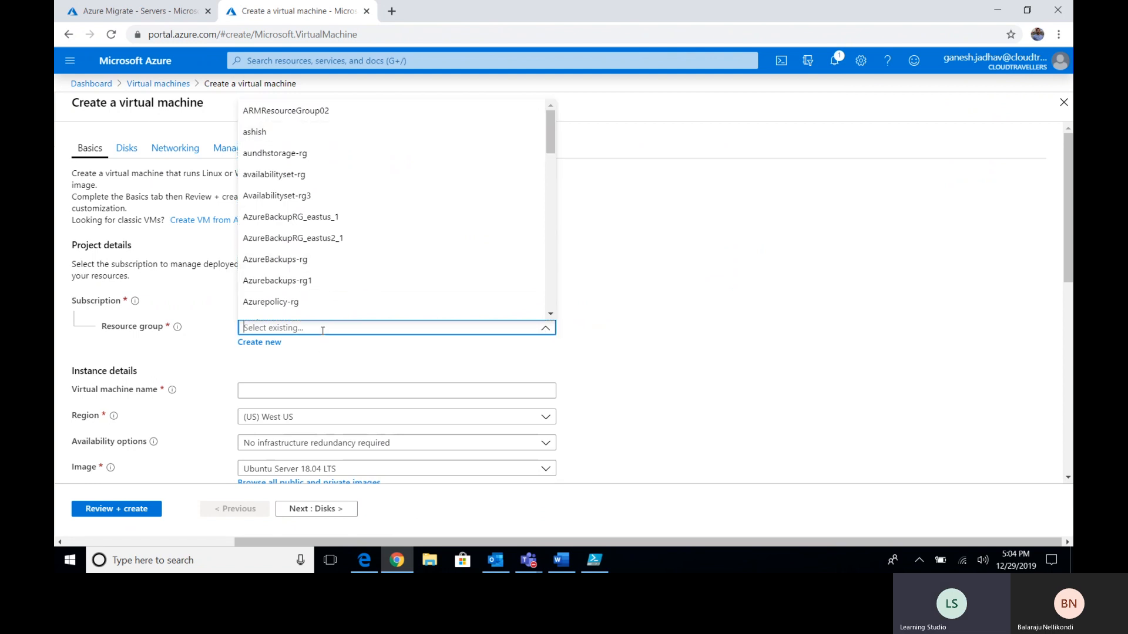
pyautogui.write('migr')
pyautogui.press('BackSpace')
pyautogui.press('BackSpace')
pyautogui.press('BackSpace')
pyautogui.press('BackSpace')
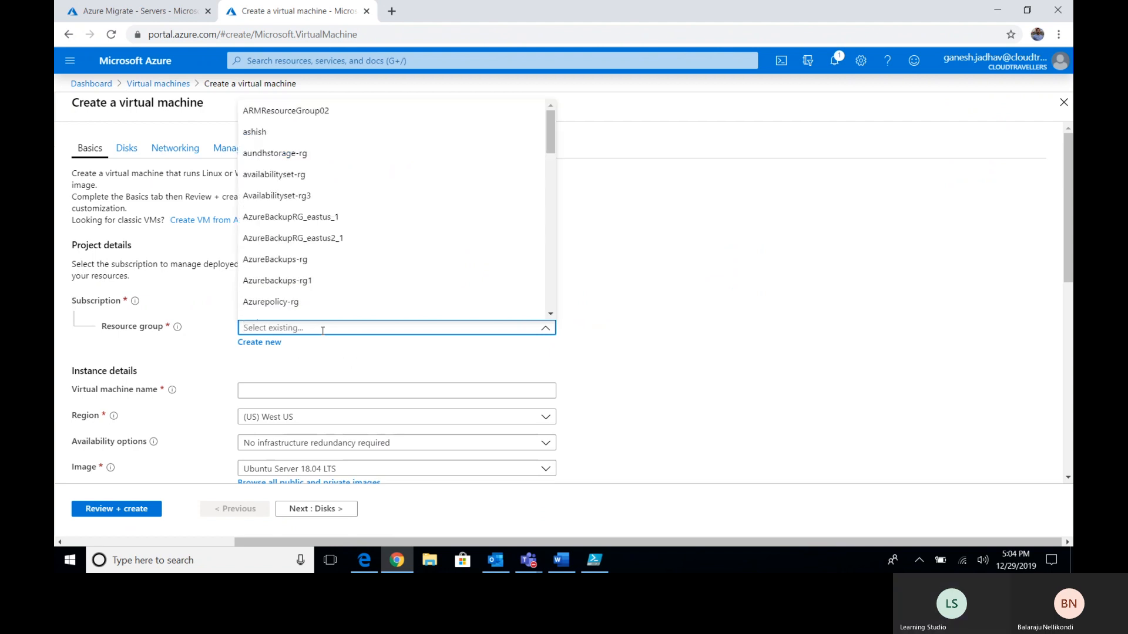
pyautogui.write('mi')
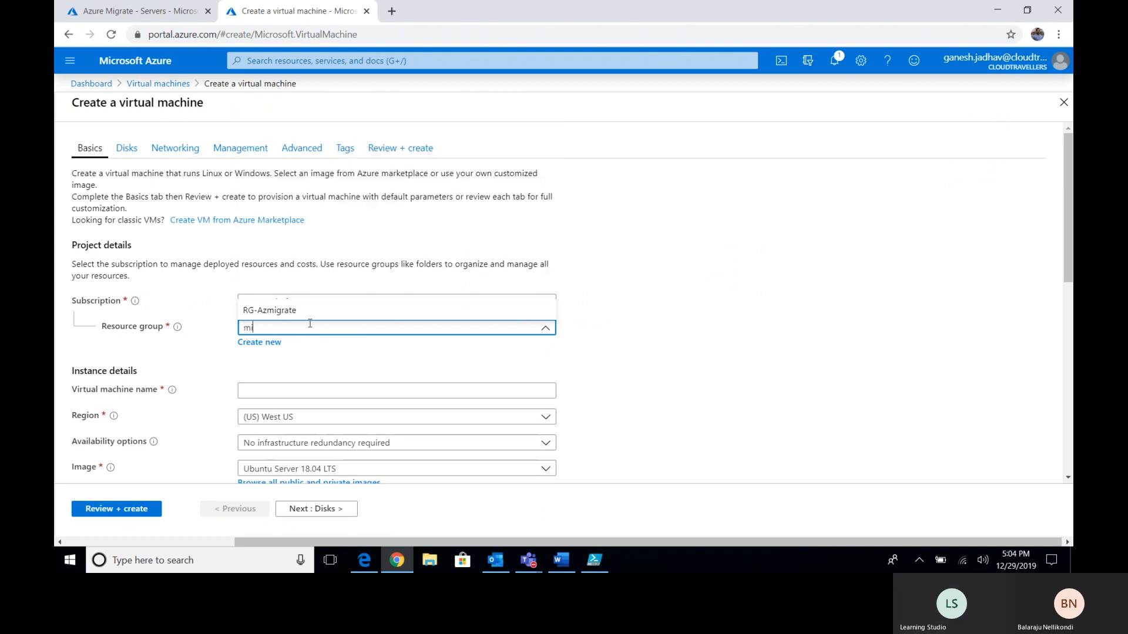
pyautogui.click(282, 310)
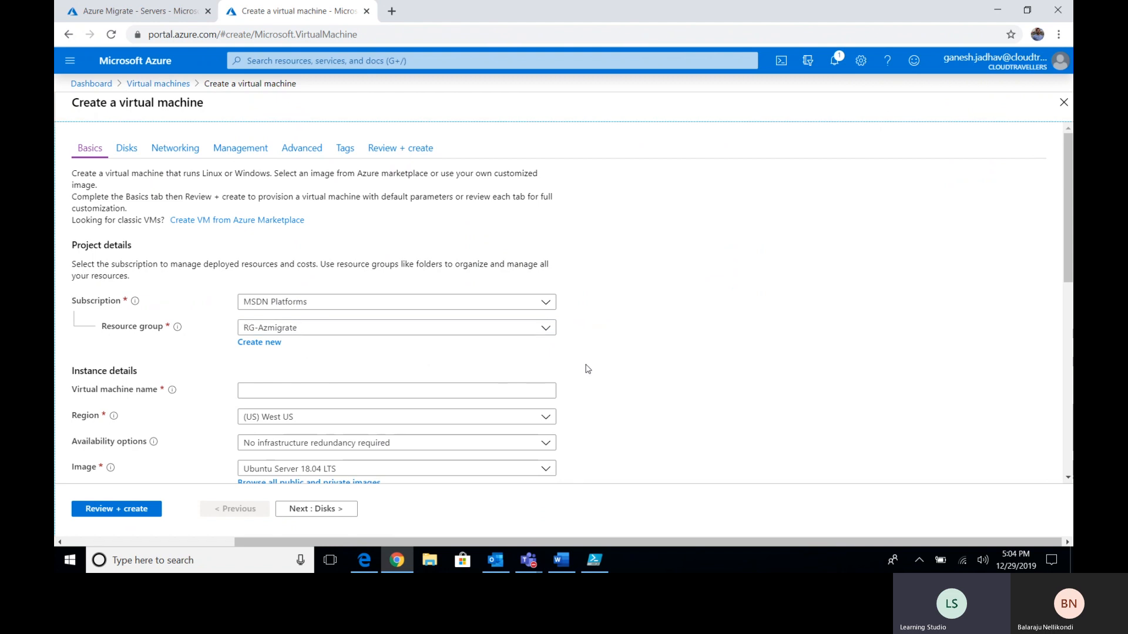
# - Name the virtual machine Hyper-VHost
pyautogui.scroll(-1, 596, 320)
pyautogui.click(421, 324)
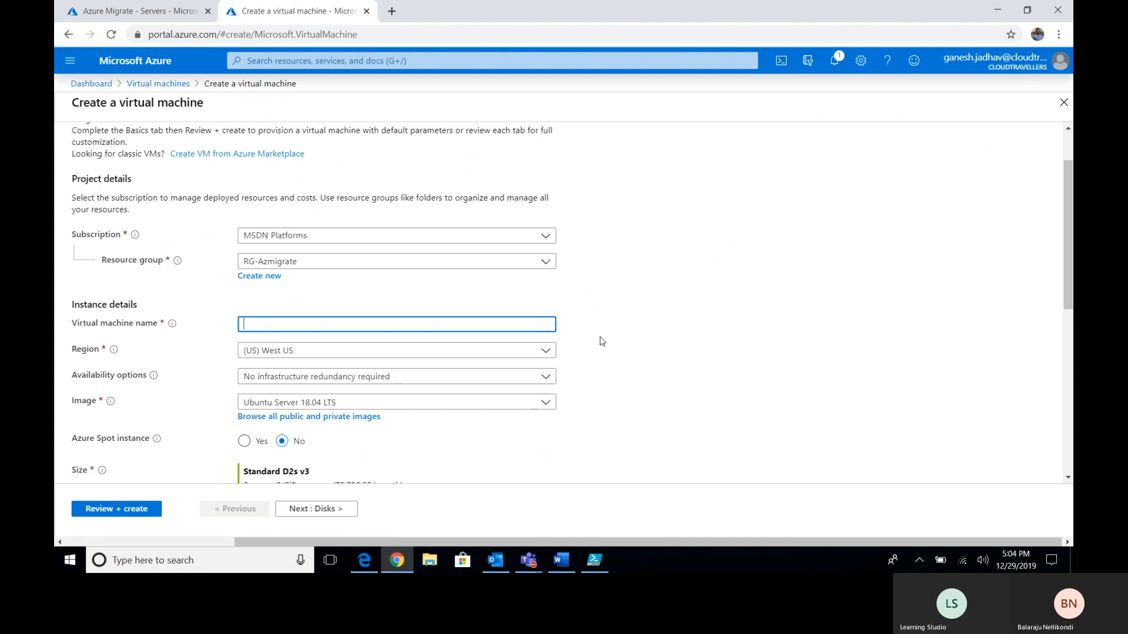
pyautogui.write('hyper-v')
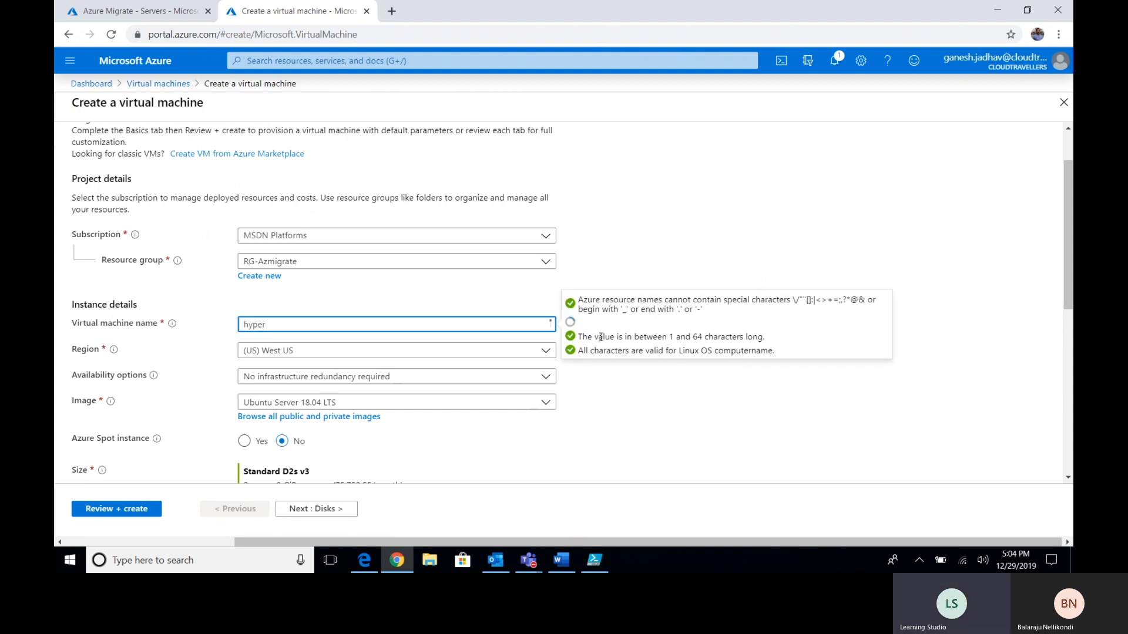
pyautogui.press('BackSpace')
pyautogui.press('BackSpace')
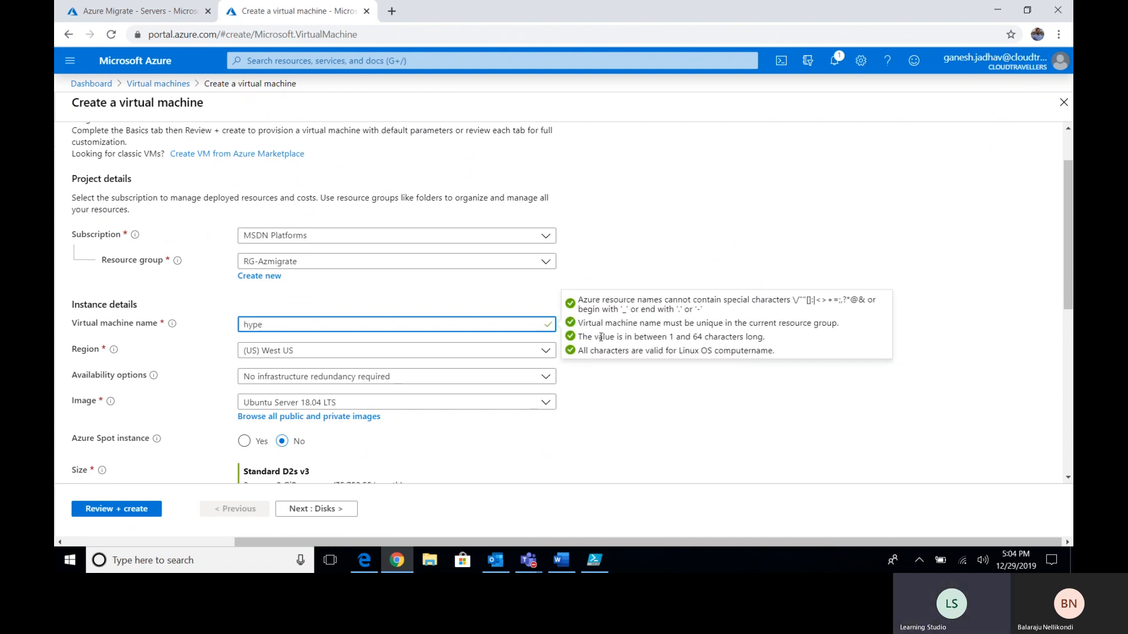
pyautogui.press('BackSpace')
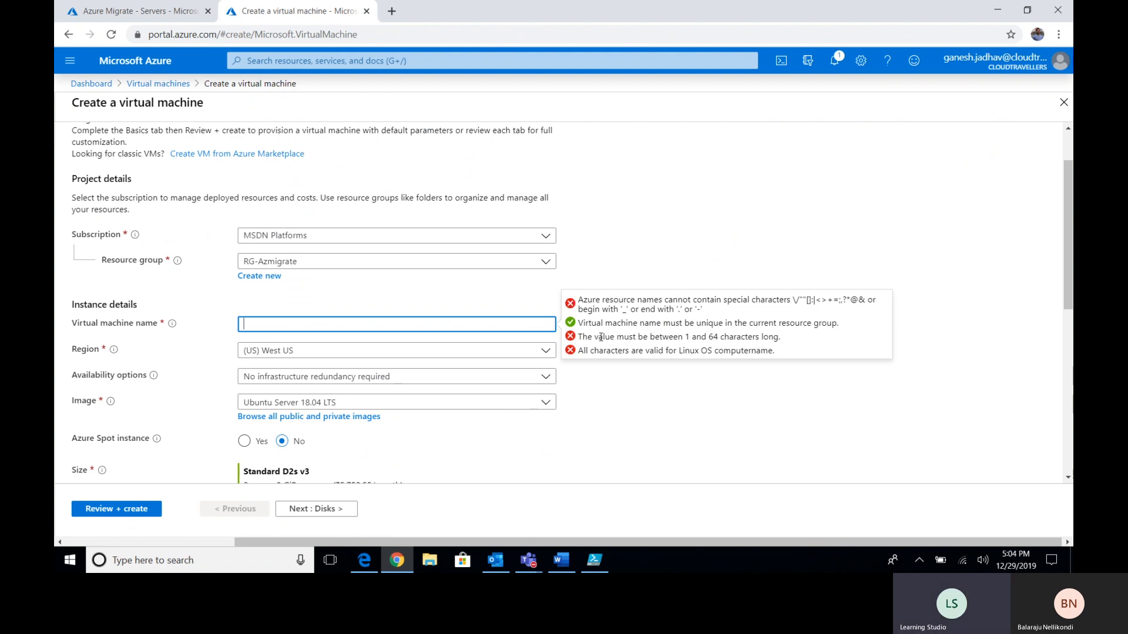
pyautogui.write('Hyper-VHost')
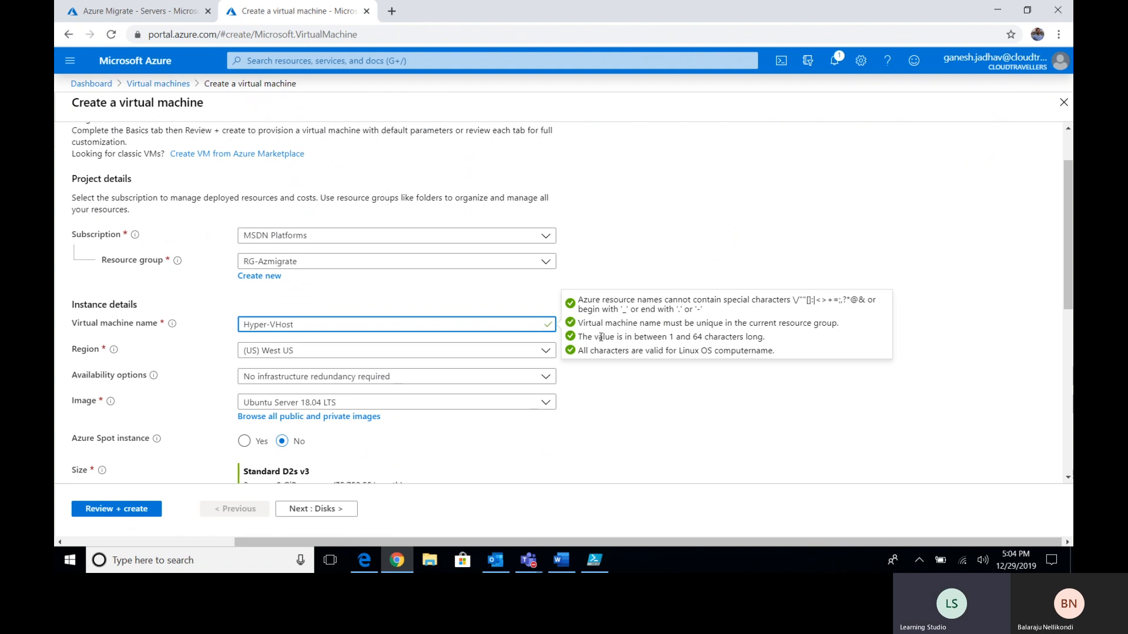
pyautogui.click(614, 390)
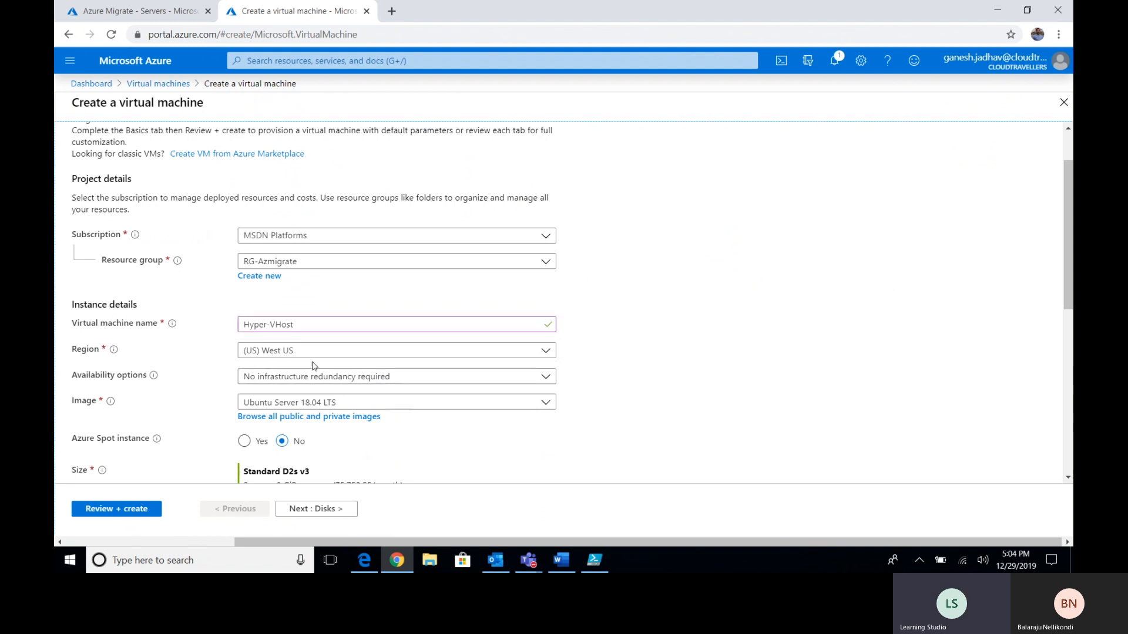
# - Place the VM in (US) East US 2 with the Windows Server 2016 Datacenter image
pyautogui.click(541, 352)
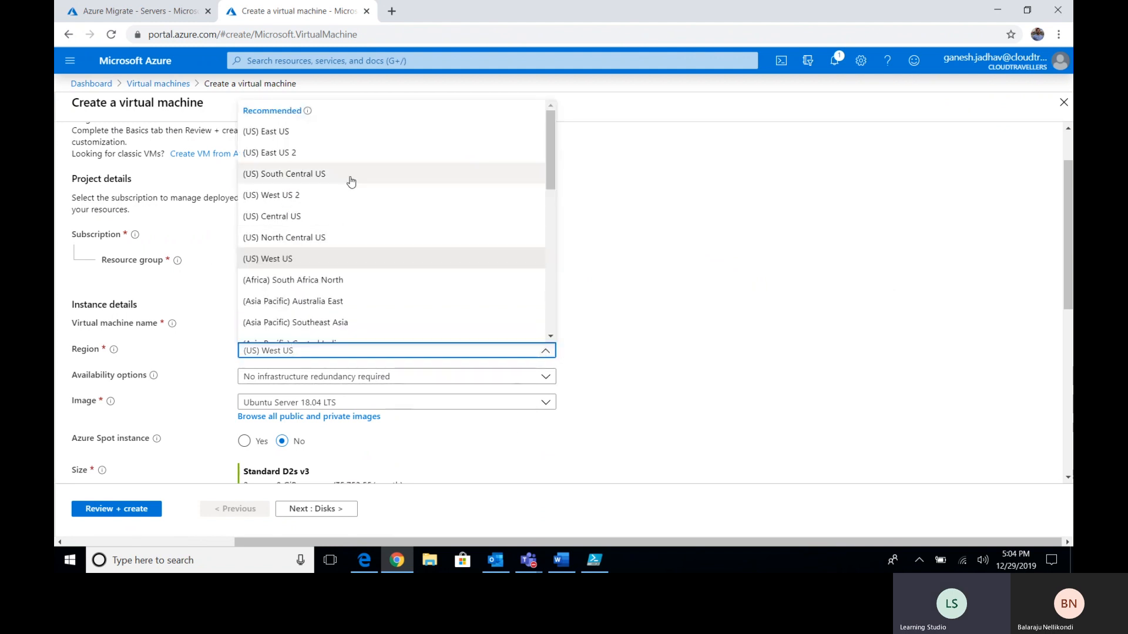
pyautogui.click(346, 154)
pyautogui.scroll(-2, 232, 272)
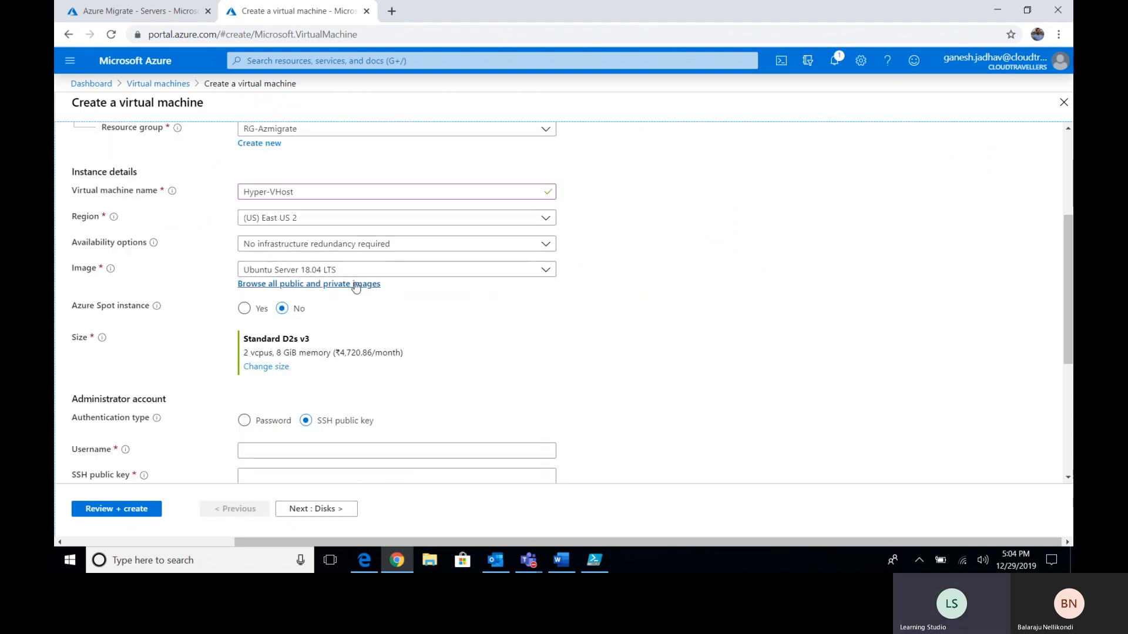
pyautogui.click(519, 271)
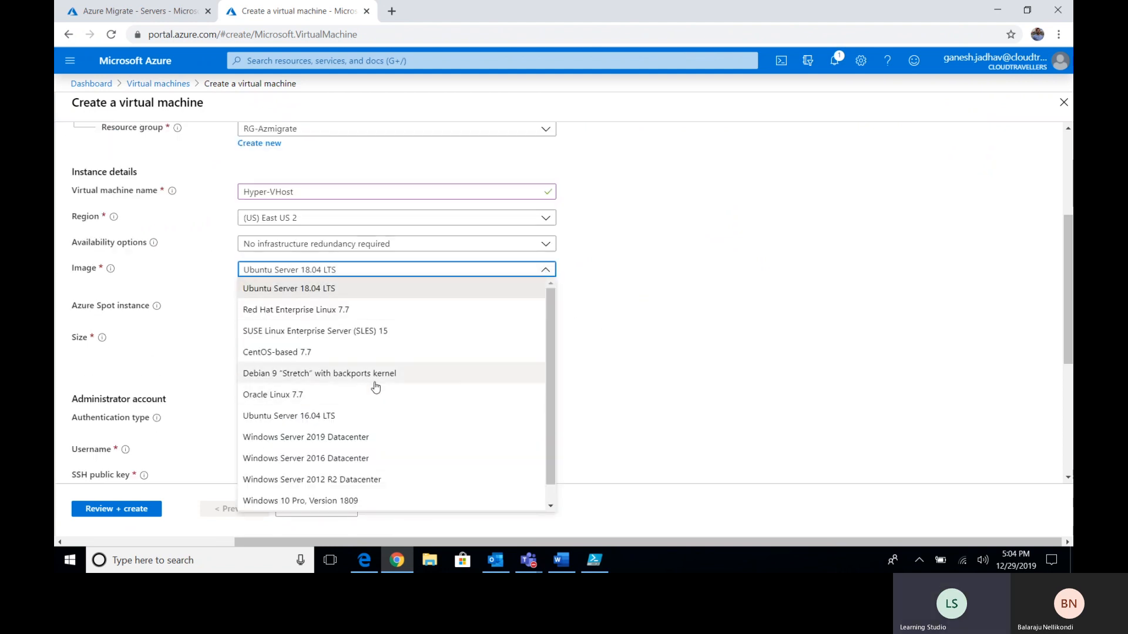
pyautogui.click(374, 453)
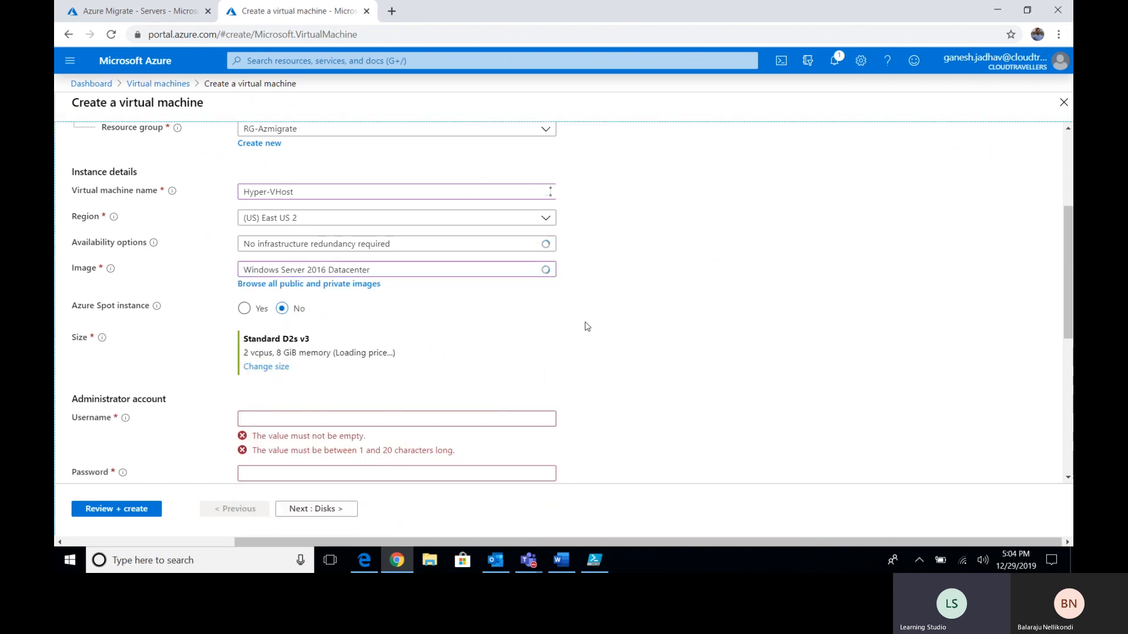
pyautogui.scroll(-1, 585, 322)
pyautogui.scroll(-1, 288, 252)
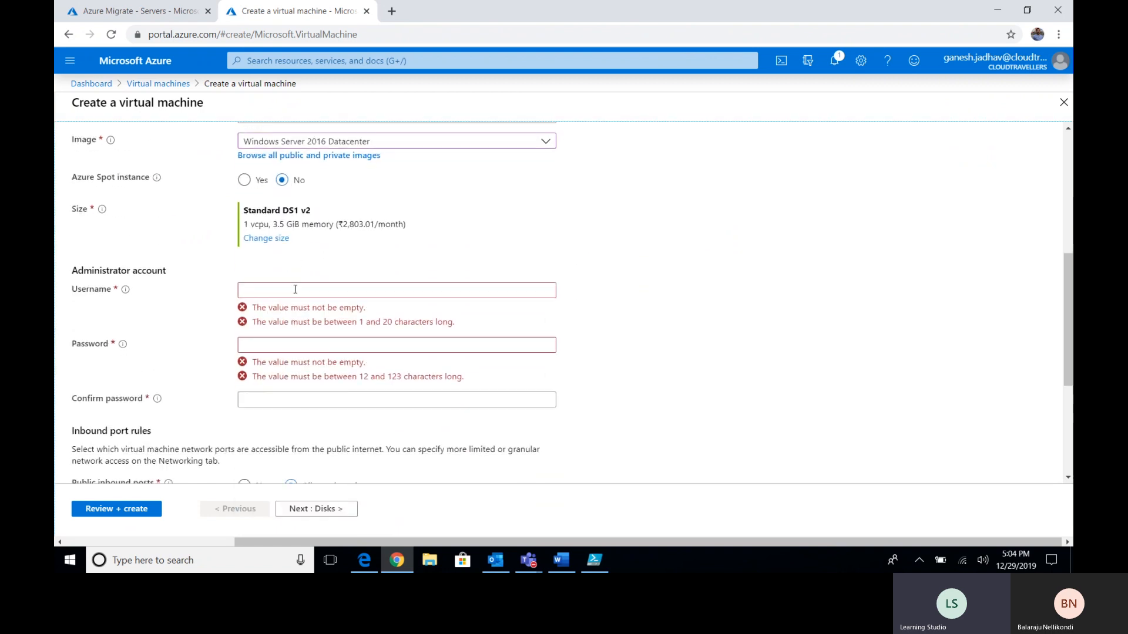
pyautogui.click(264, 241)
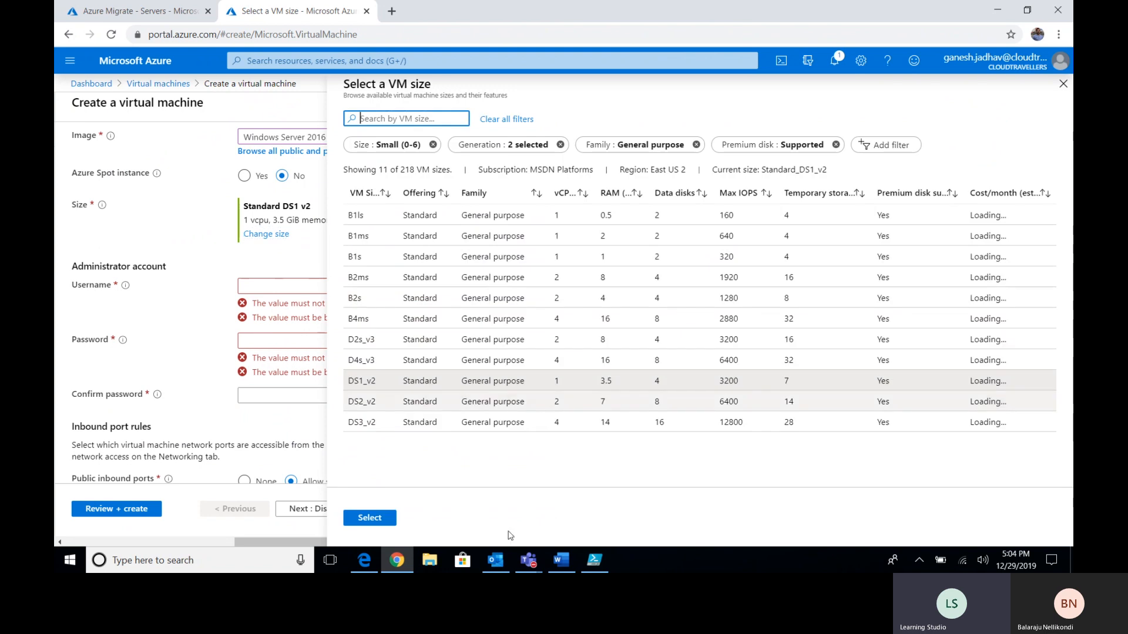
# - Clear the size filter and pick Standard D4s v3 (4 vCPUs, 16 GiB memory)
pyautogui.click(561, 560)
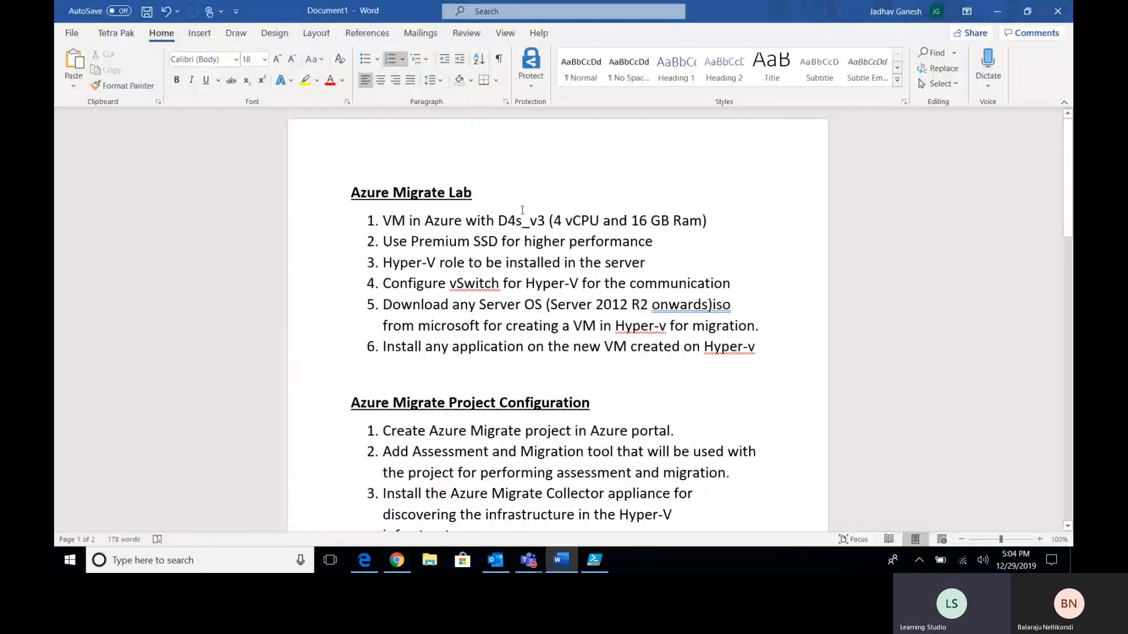
pyautogui.click(562, 559)
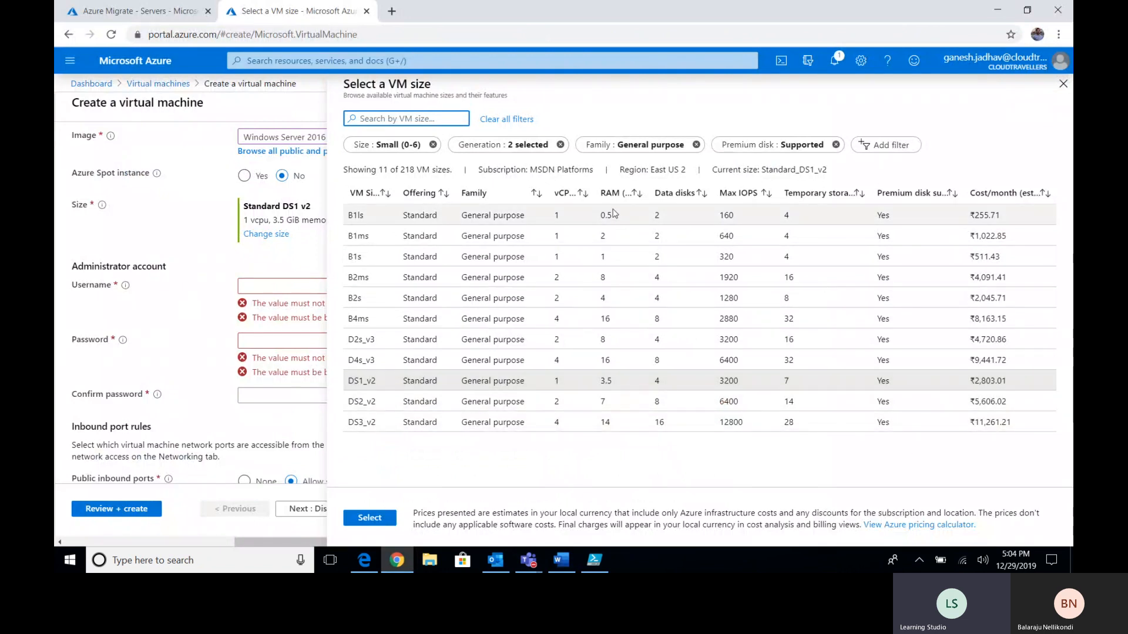
pyautogui.click(432, 145)
pyautogui.scroll(-2, 510, 310)
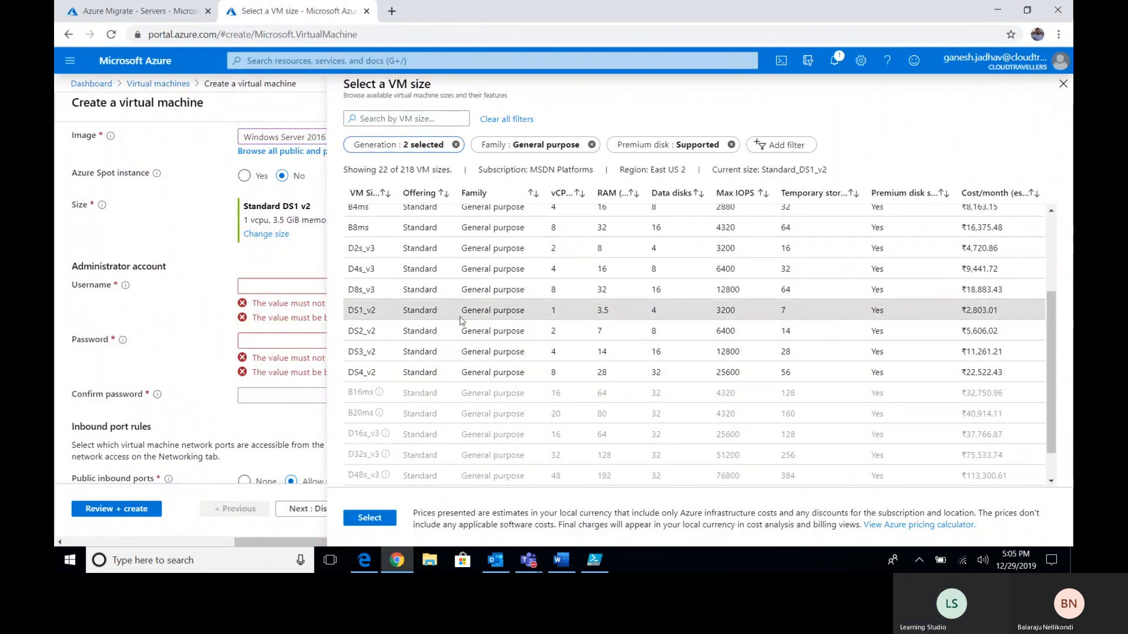
pyautogui.click(363, 275)
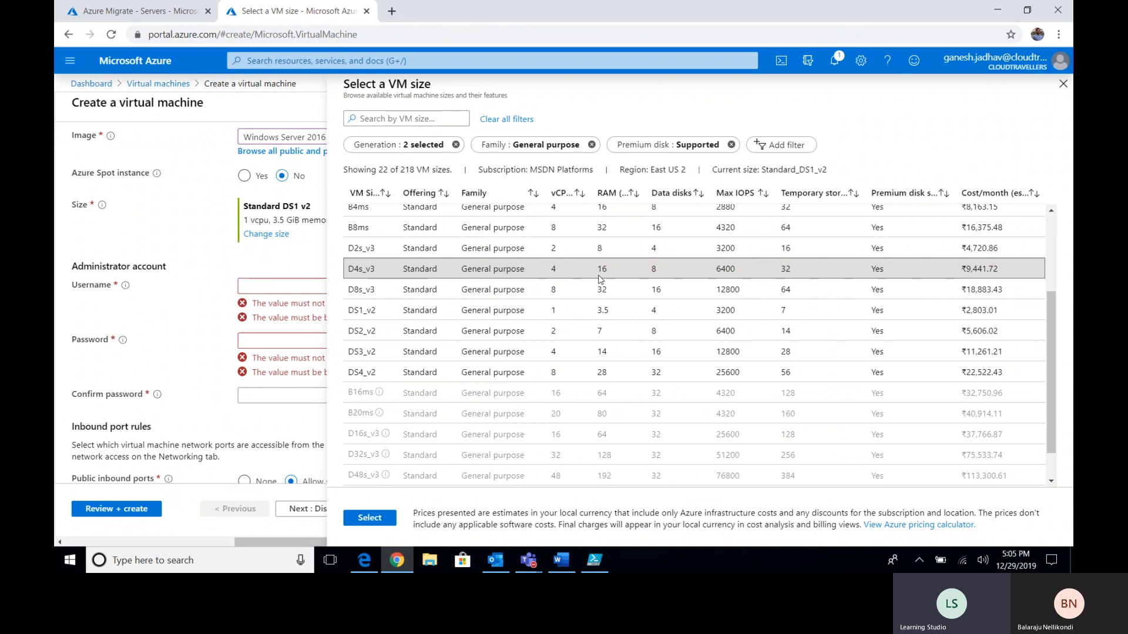
pyautogui.click(370, 518)
pyautogui.click(314, 287)
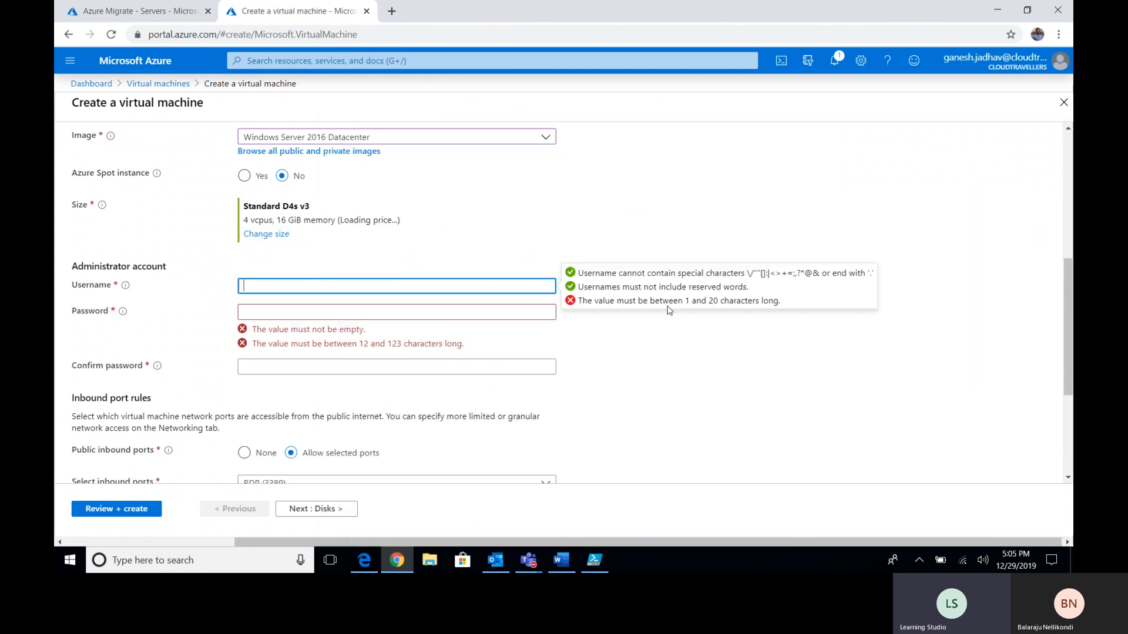
# - Enter and confirm the administrator account password
pyautogui.press('Tab')
pyautogui.write('********')
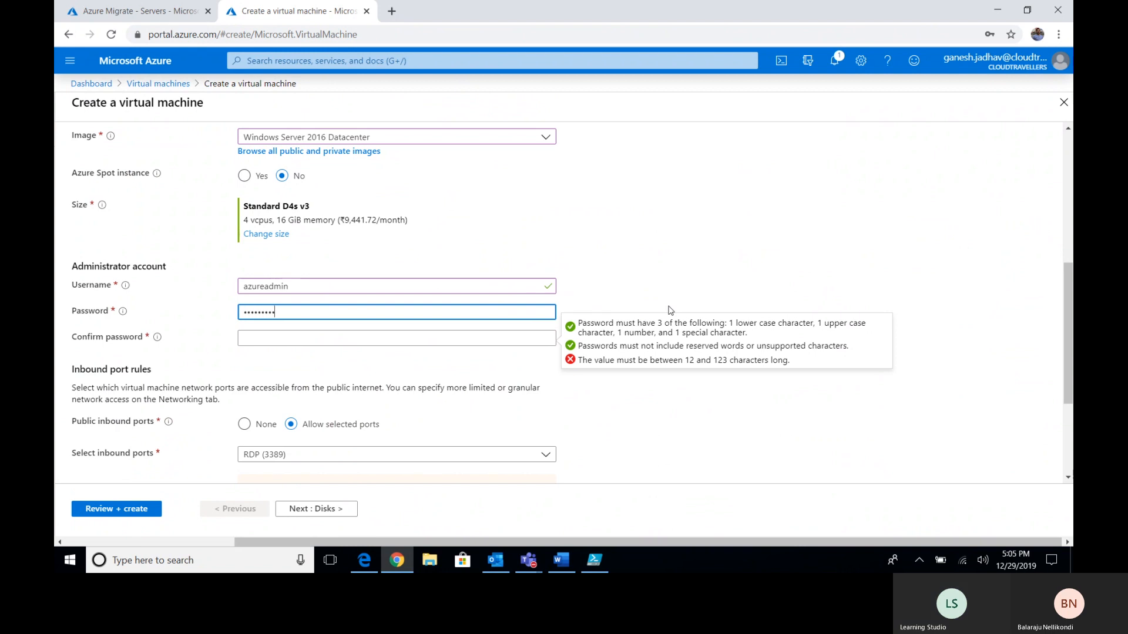
pyautogui.press('Tab')
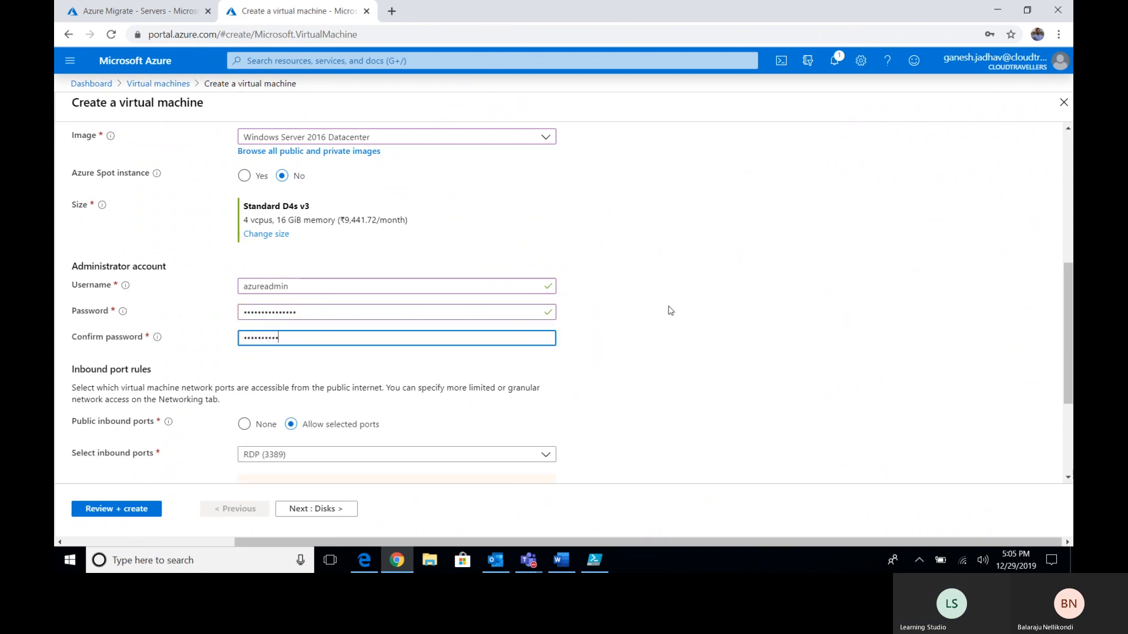
pyautogui.click(561, 395)
# - Allow selected inbound ports with RDP (3389), then begin creating a new data disk
pyautogui.scroll(-3, 561, 396)
pyautogui.click(244, 250)
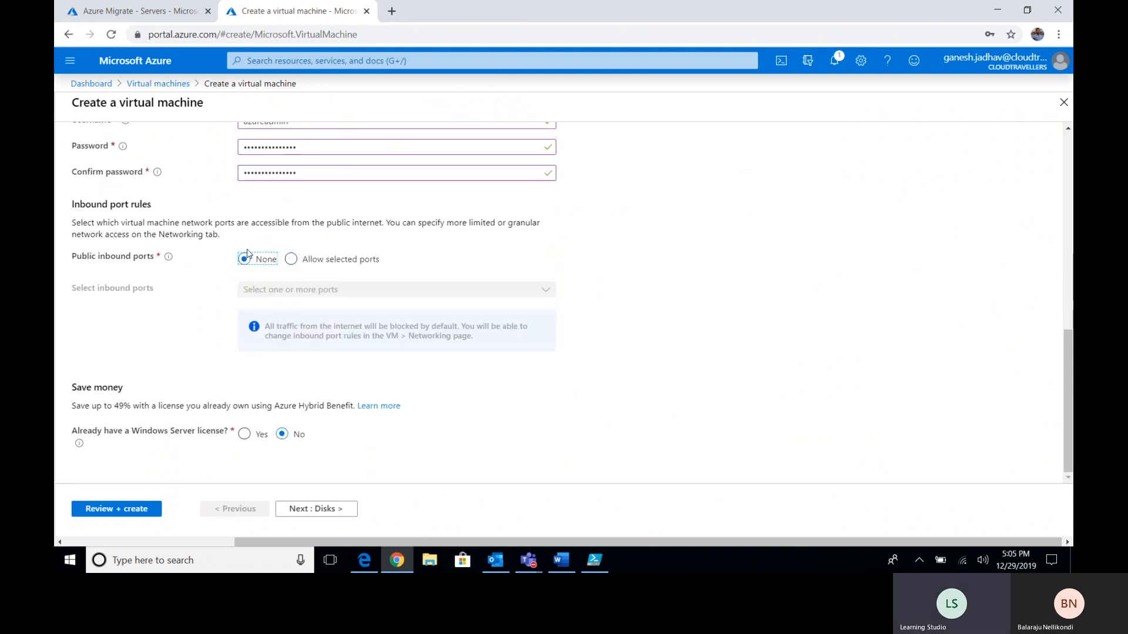
pyautogui.click(291, 249)
pyautogui.click(538, 351)
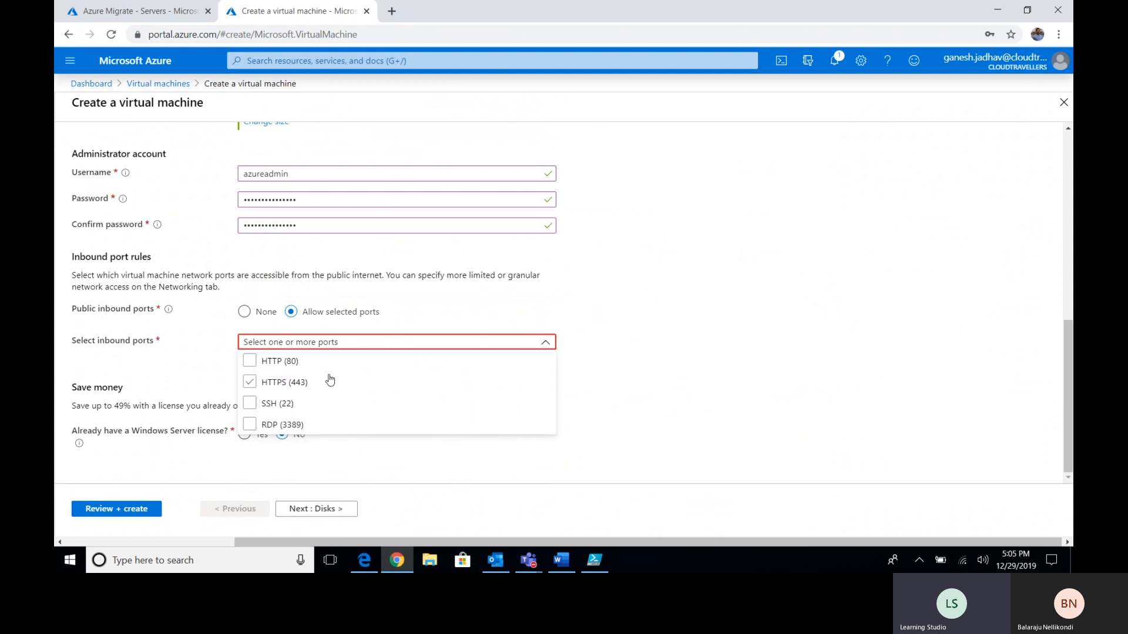
pyautogui.click(252, 423)
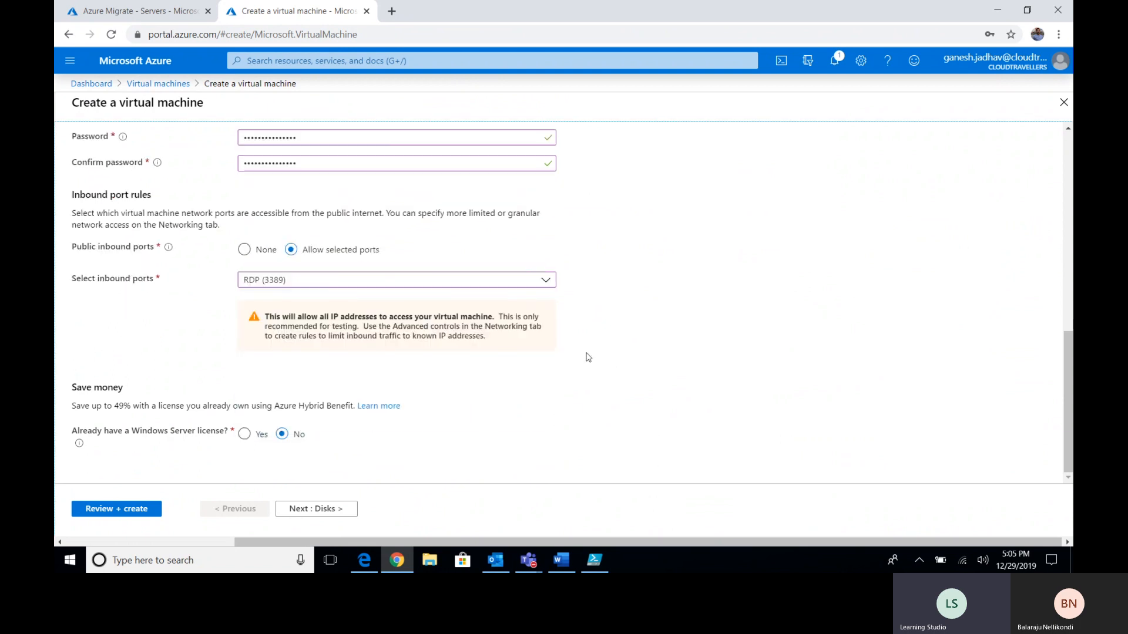
pyautogui.click(342, 509)
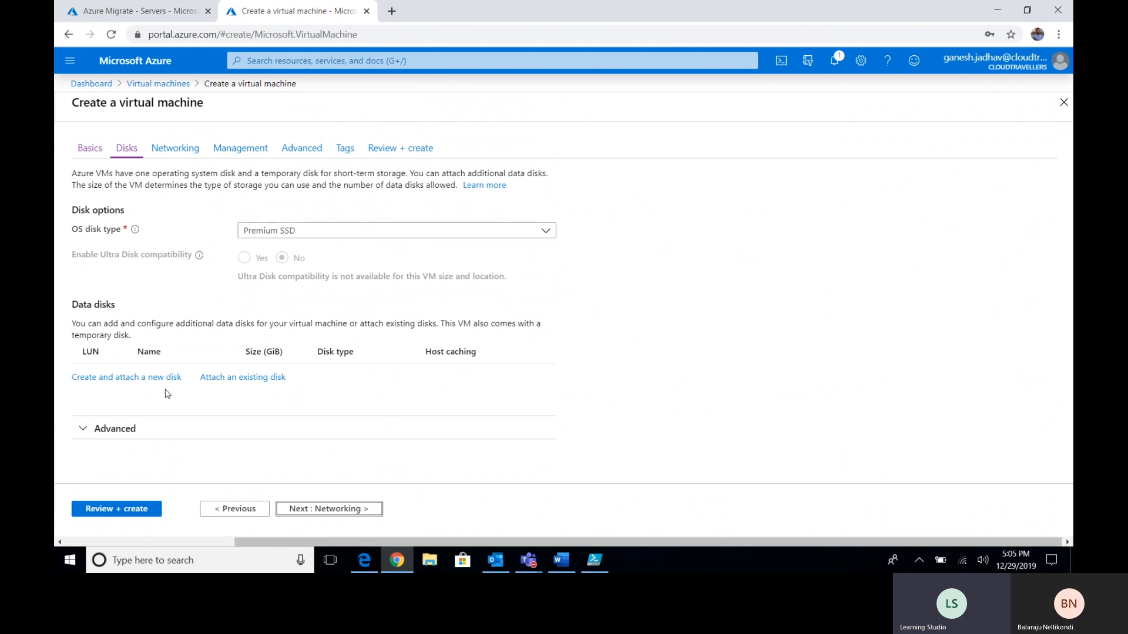
pyautogui.click(140, 385)
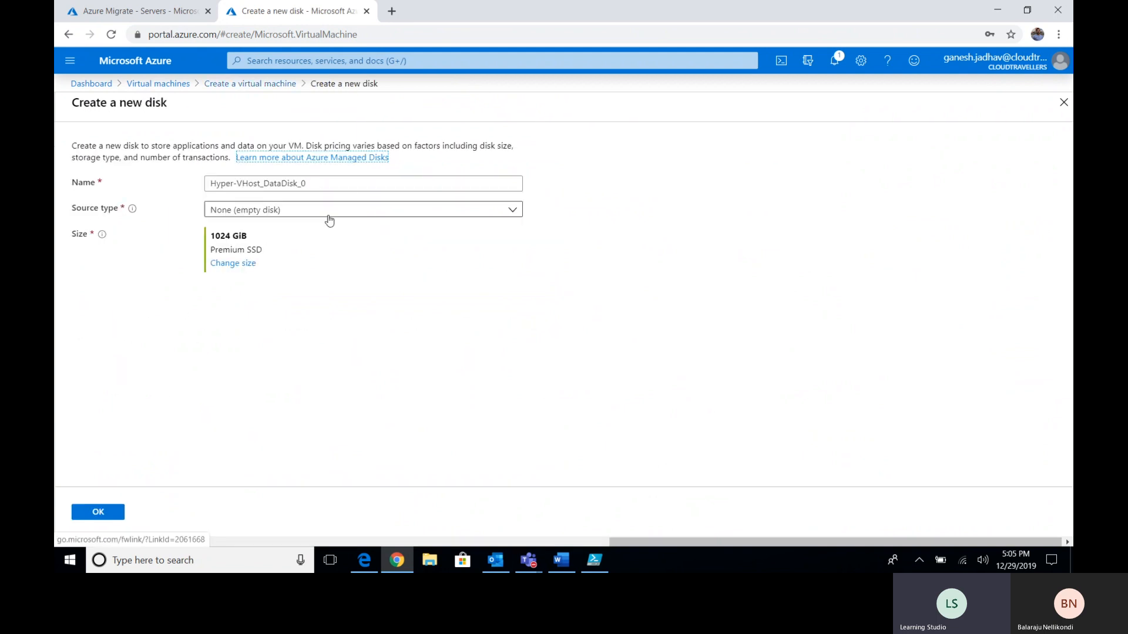
# - Rename the new 1024 GiB Premium SSD data disk to VirtualMachineDisks and confirm it
pyautogui.click(338, 181)
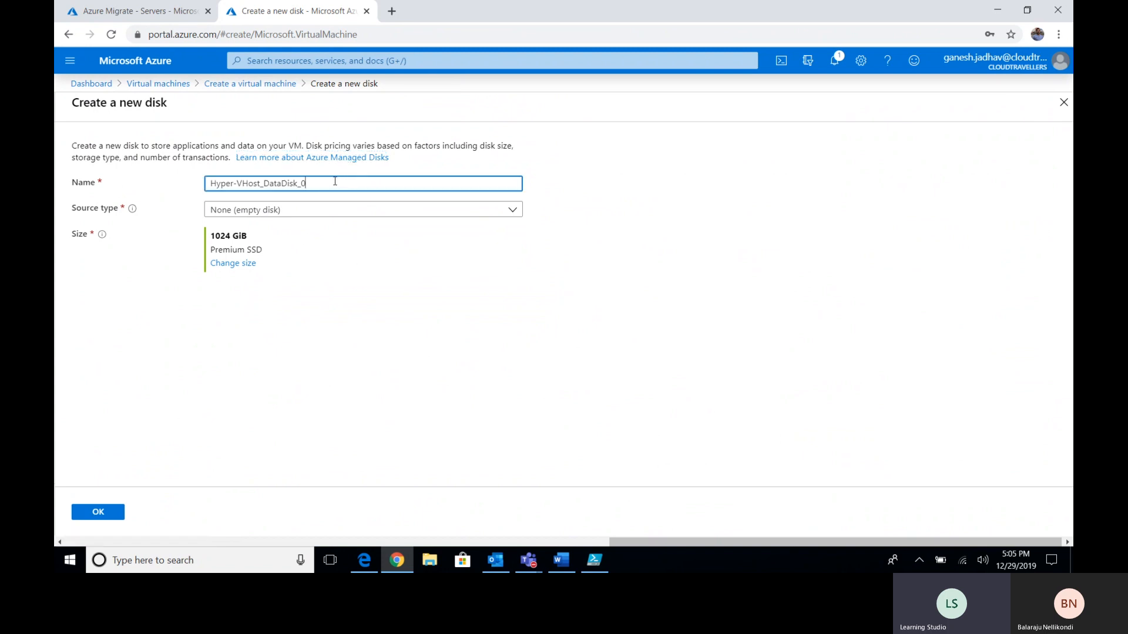
pyautogui.hotkey('ctrl', 'a')
pyautogui.write('Hyper-VVirtualMa')
pyautogui.press('BackSpace')
pyautogui.press('BackSpace')
pyautogui.press('BackSpace')
pyautogui.press('BackSpace')
pyautogui.press('BackSpace')
pyautogui.press('BackSpace')
pyautogui.press('BackSpace')
pyautogui.press('BackSpace')
pyautogui.press('BackSpace')
pyautogui.press('BackSpace')
pyautogui.press('BackSpace')
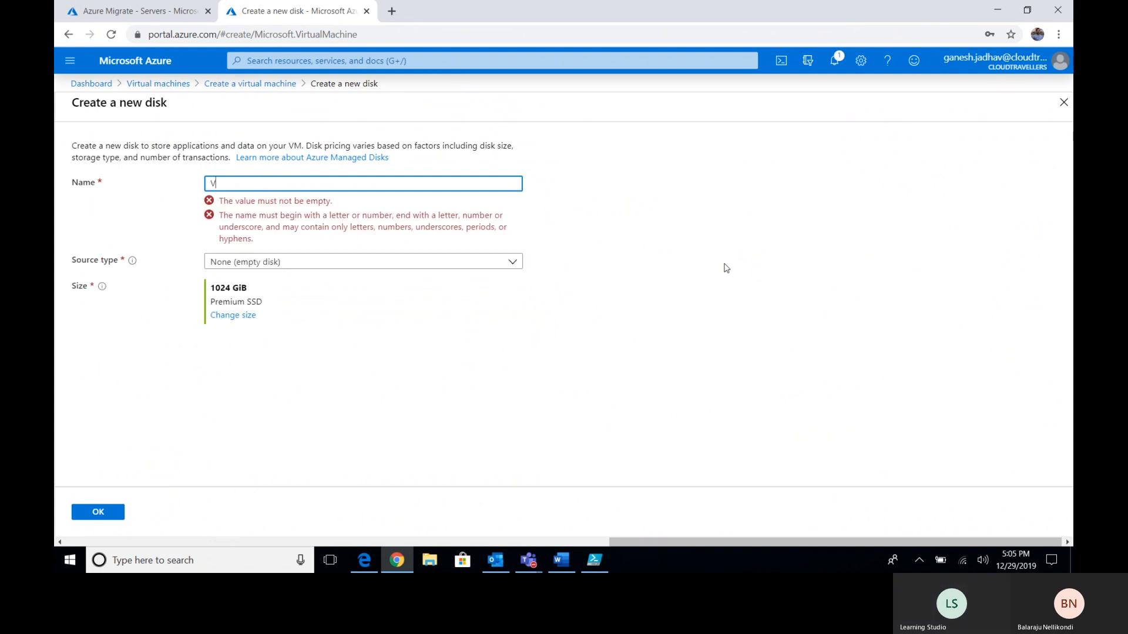
pyautogui.write('VirtualMachineDisks')
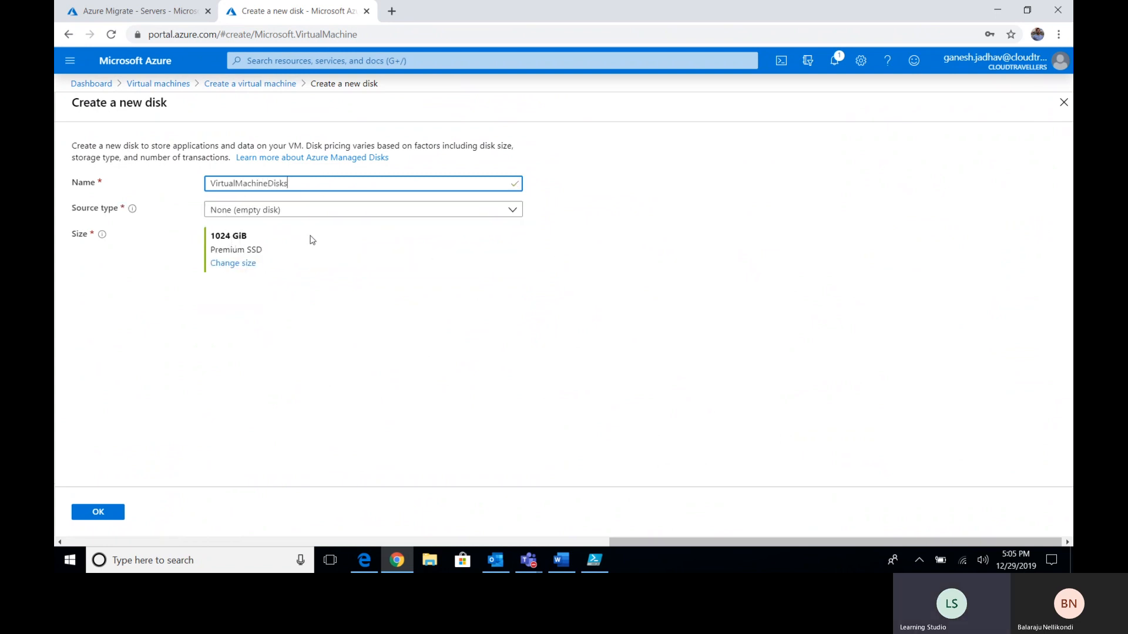
pyautogui.click(104, 513)
# - Attach the VM to CTVnet's newsubnet (192.168.12.0/25) with NIC network security group None
pyautogui.click(298, 508)
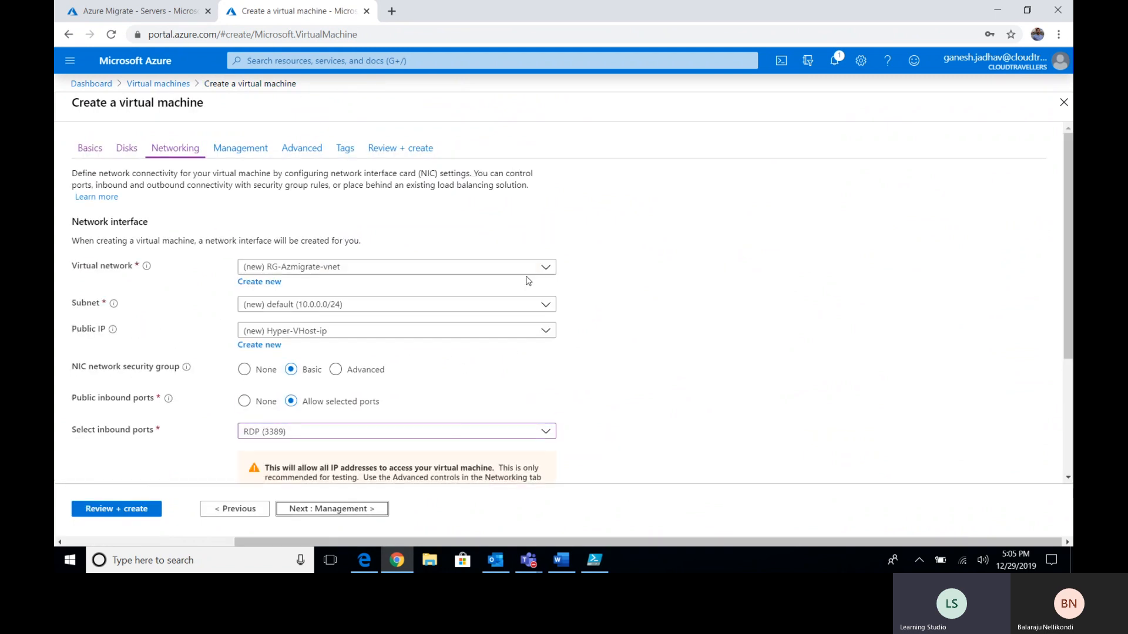
pyautogui.click(541, 270)
pyautogui.click(273, 333)
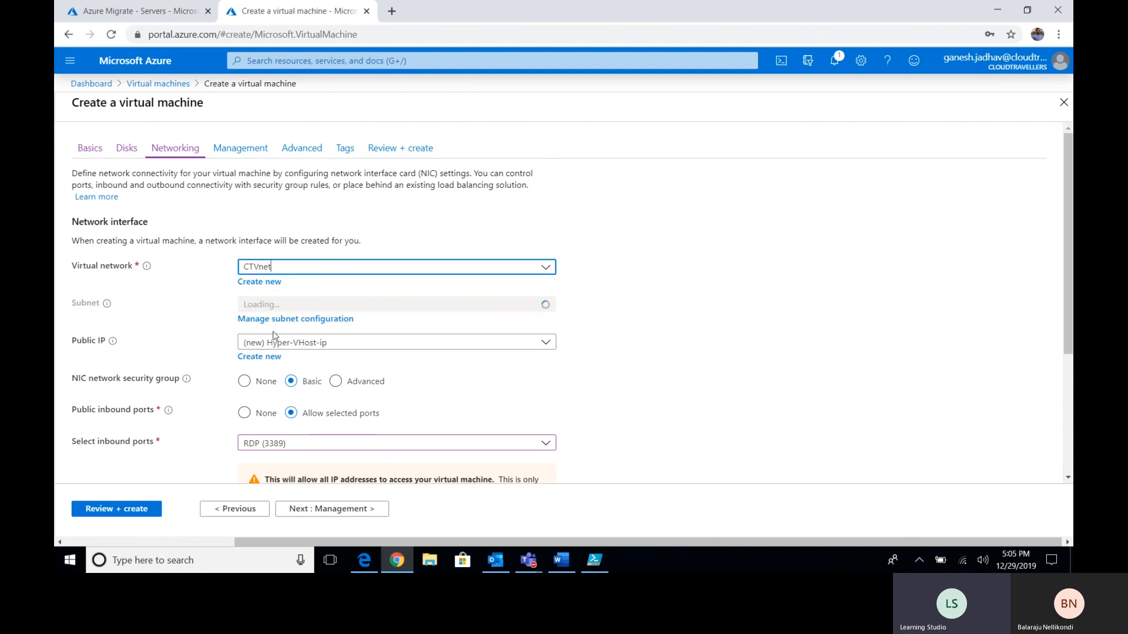
pyautogui.click(546, 304)
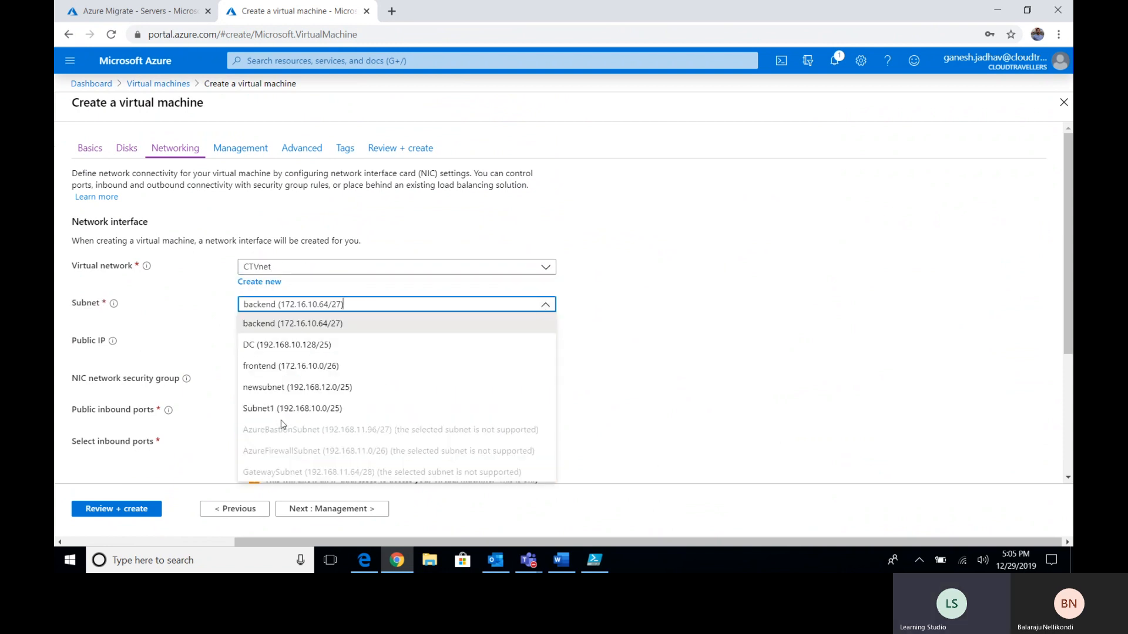
pyautogui.click(283, 389)
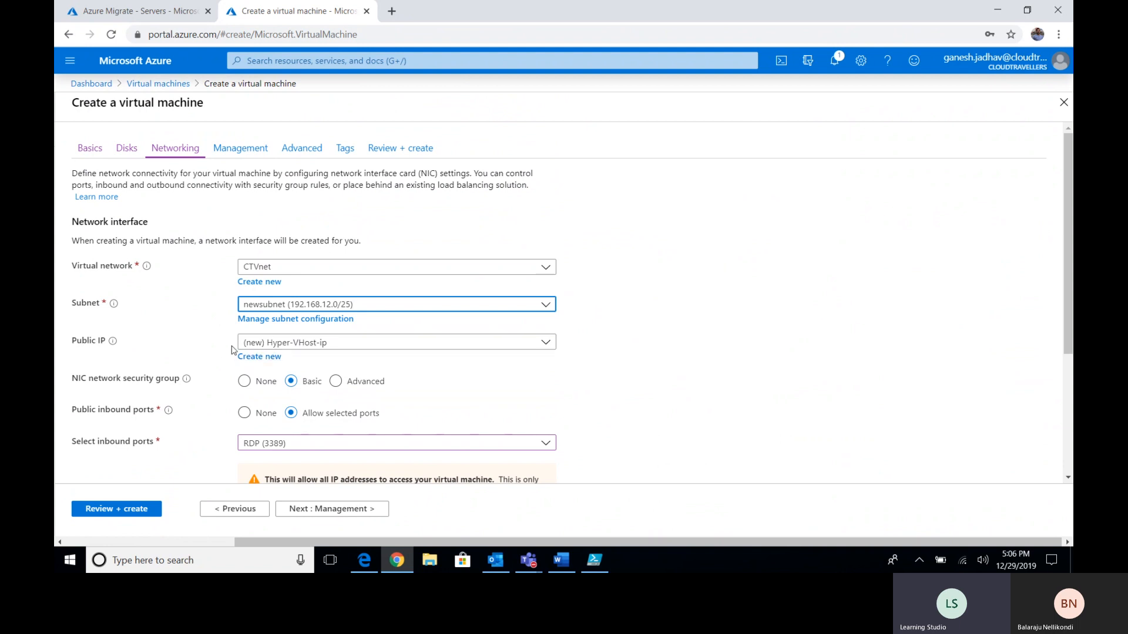
pyautogui.click(652, 380)
pyautogui.scroll(-2, 652, 380)
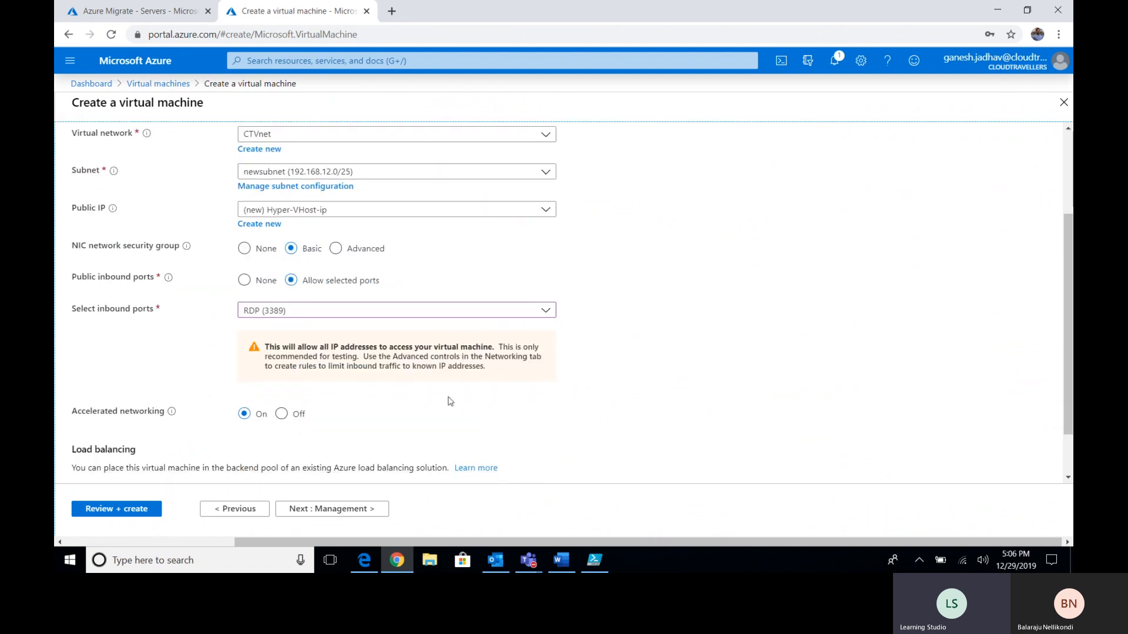
pyautogui.click(244, 249)
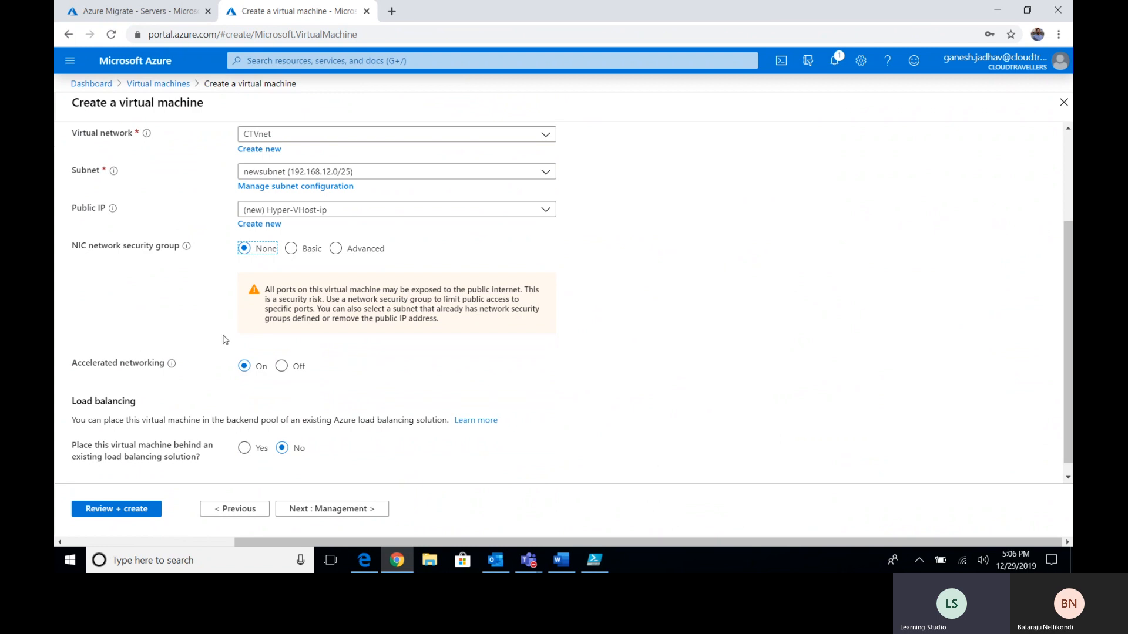
pyautogui.scroll(-1, 239, 338)
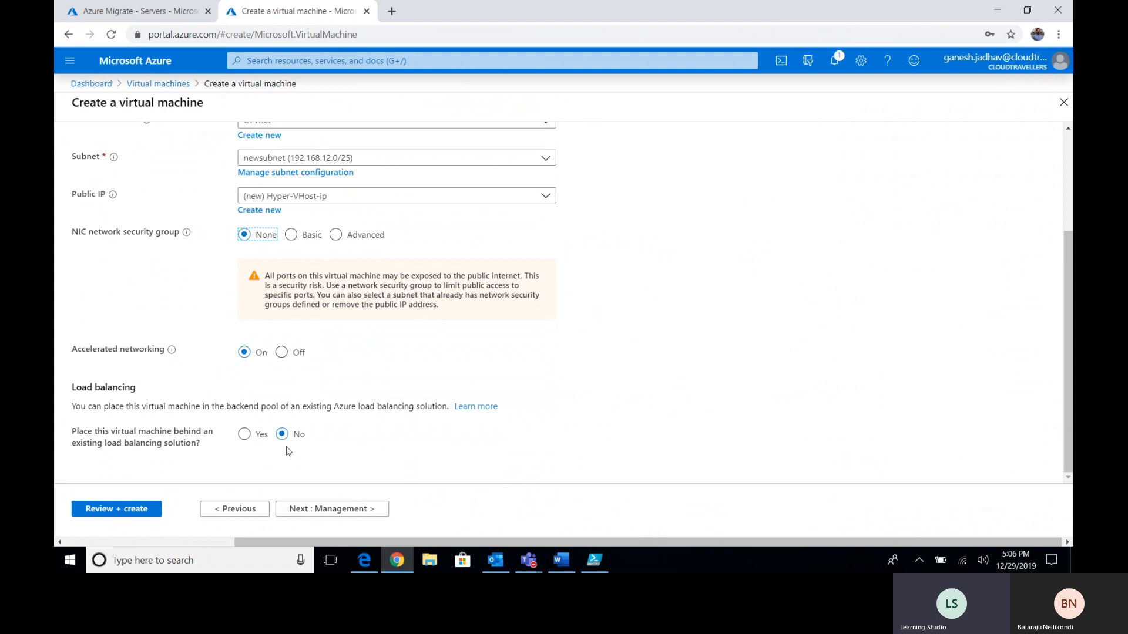
pyautogui.click(357, 509)
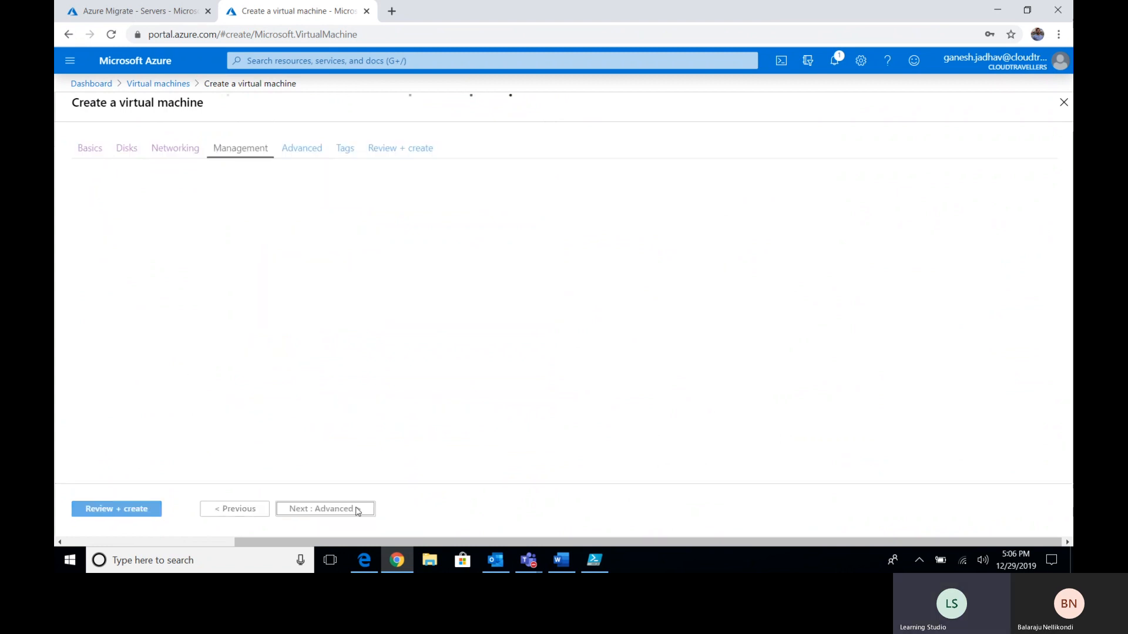
# - Leave boot diagnostics, auto-shutdown and backup Off, advancing through Advanced to Tags
pyautogui.click(281, 321)
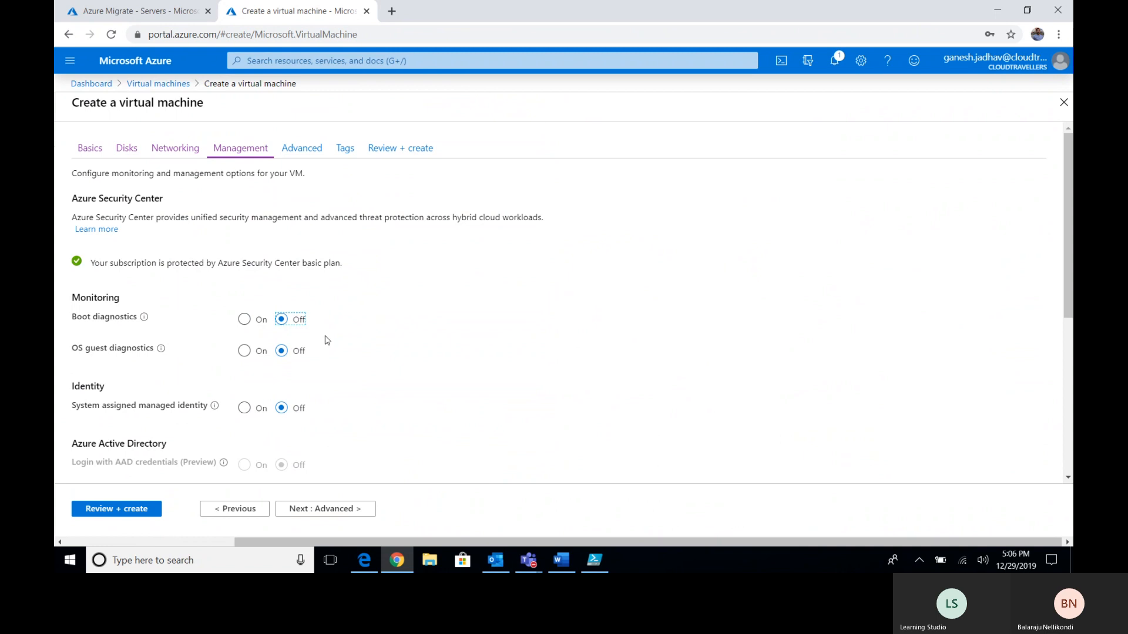
pyautogui.click(325, 509)
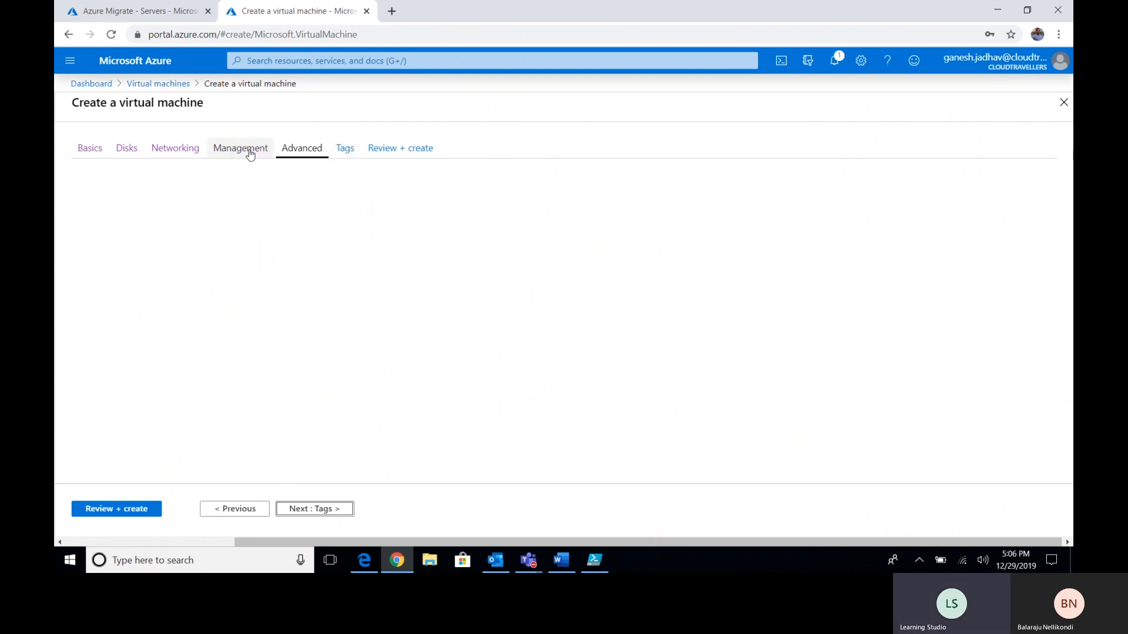
pyautogui.click(241, 159)
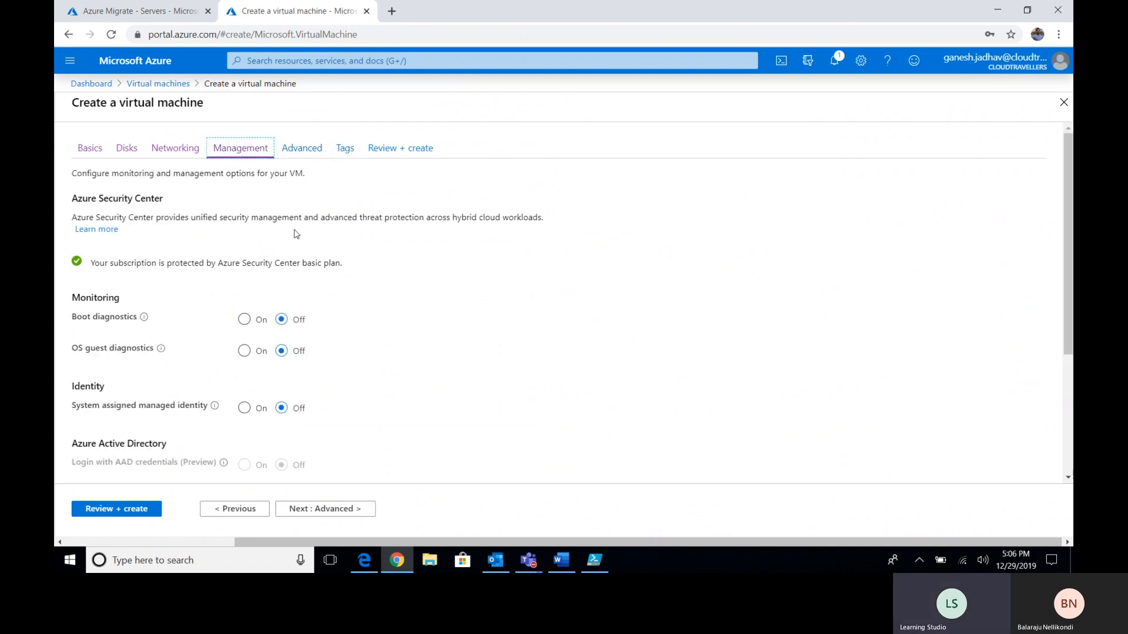
pyautogui.scroll(-3, 359, 302)
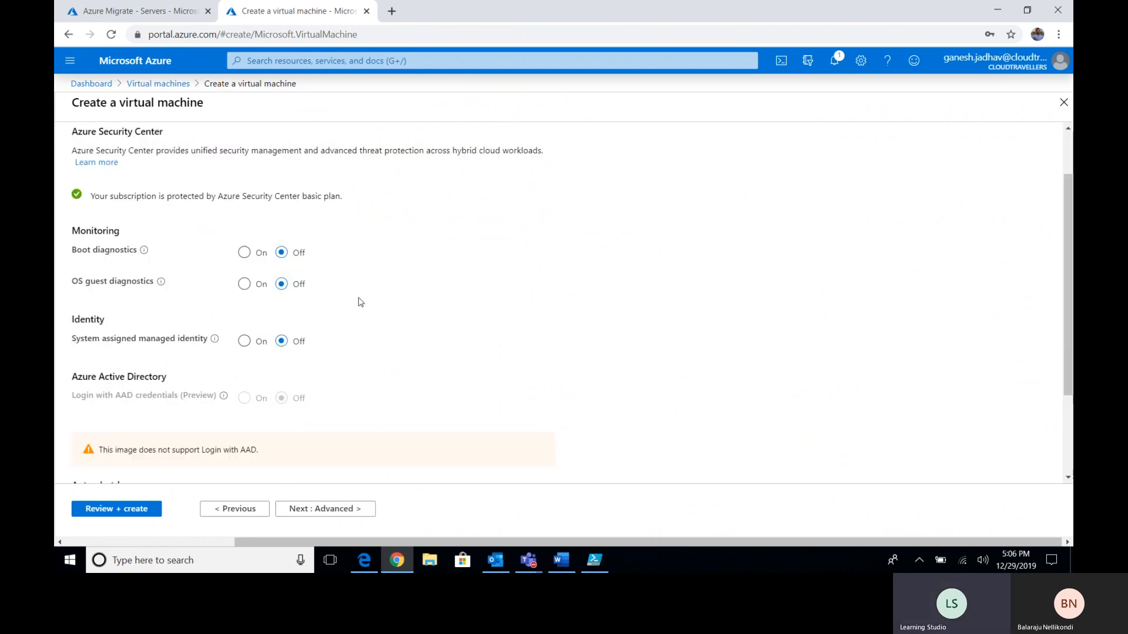
pyautogui.click(354, 509)
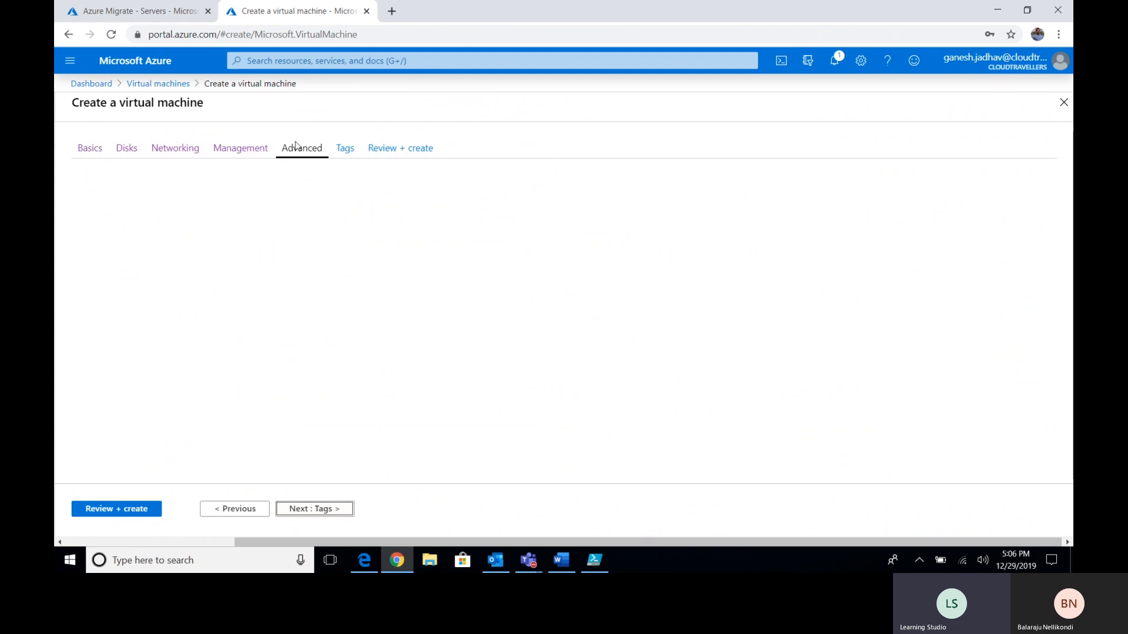
pyautogui.click(332, 510)
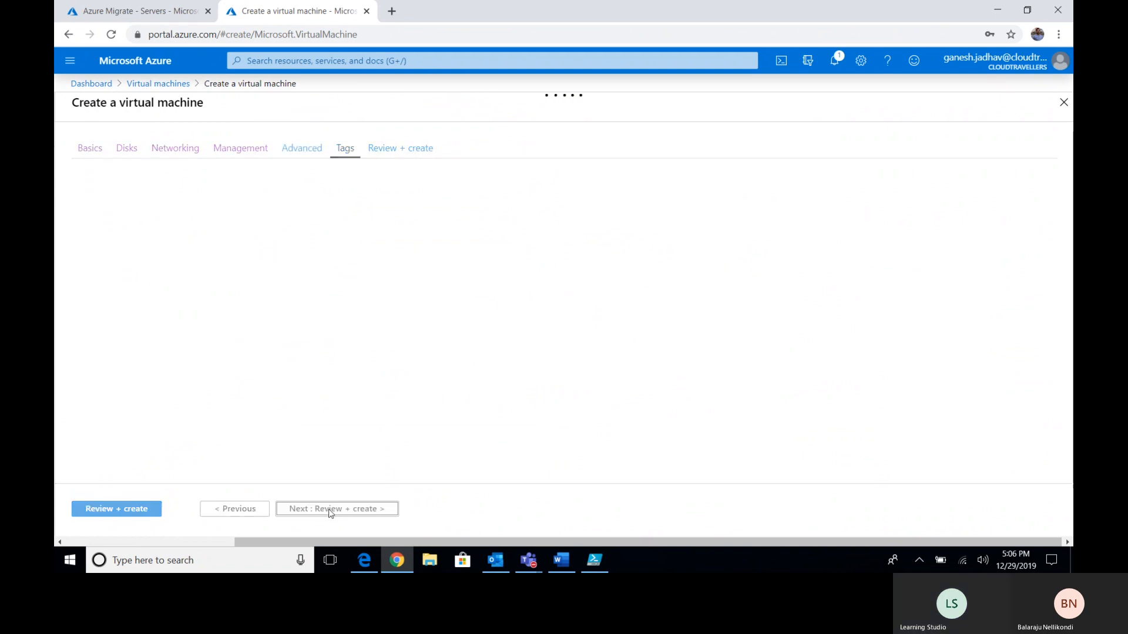
# - Submit the Hyper-VHost VM (Standard D4s v3, East US 2) for creation and check notifications
pyautogui.click(330, 510)
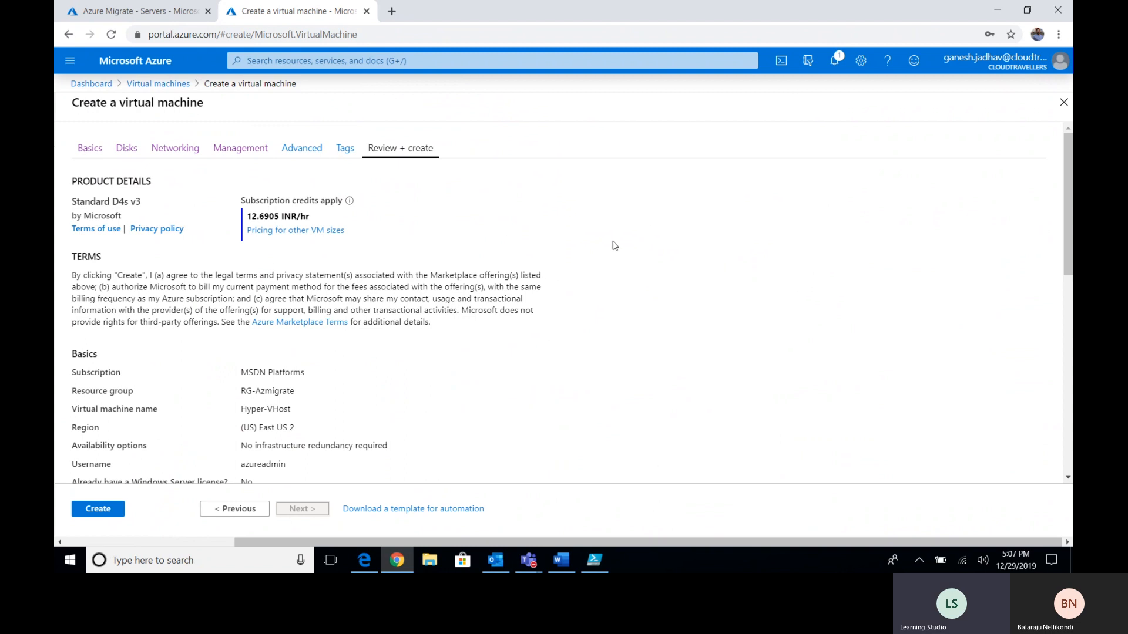
pyautogui.scroll(-10, 577, 242)
pyautogui.click(112, 510)
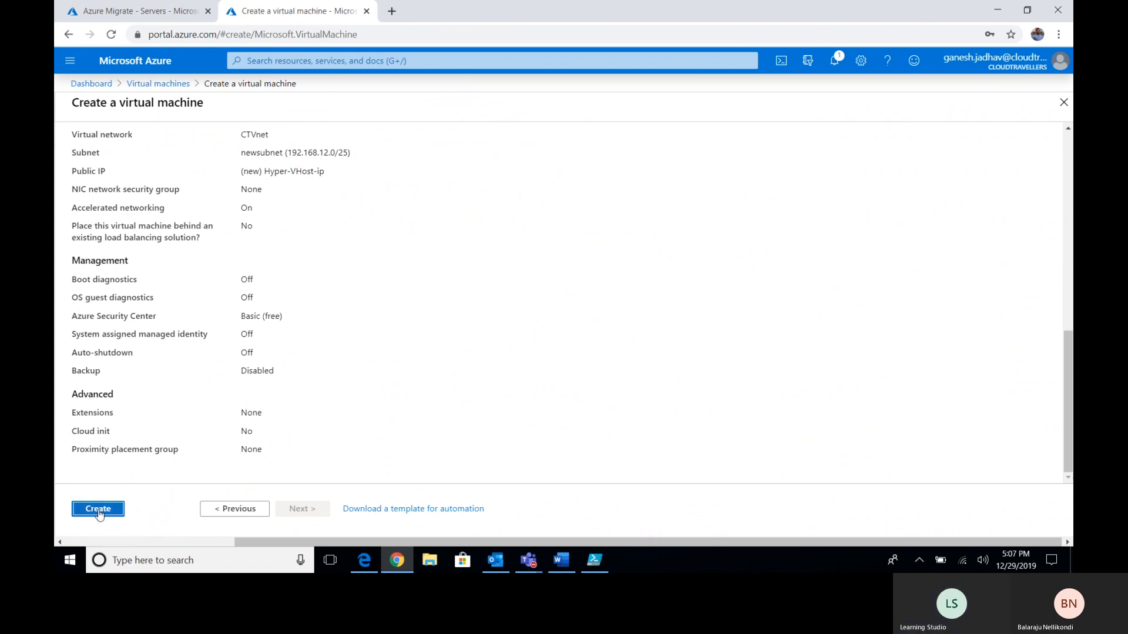
pyautogui.scroll(10, 420, 379)
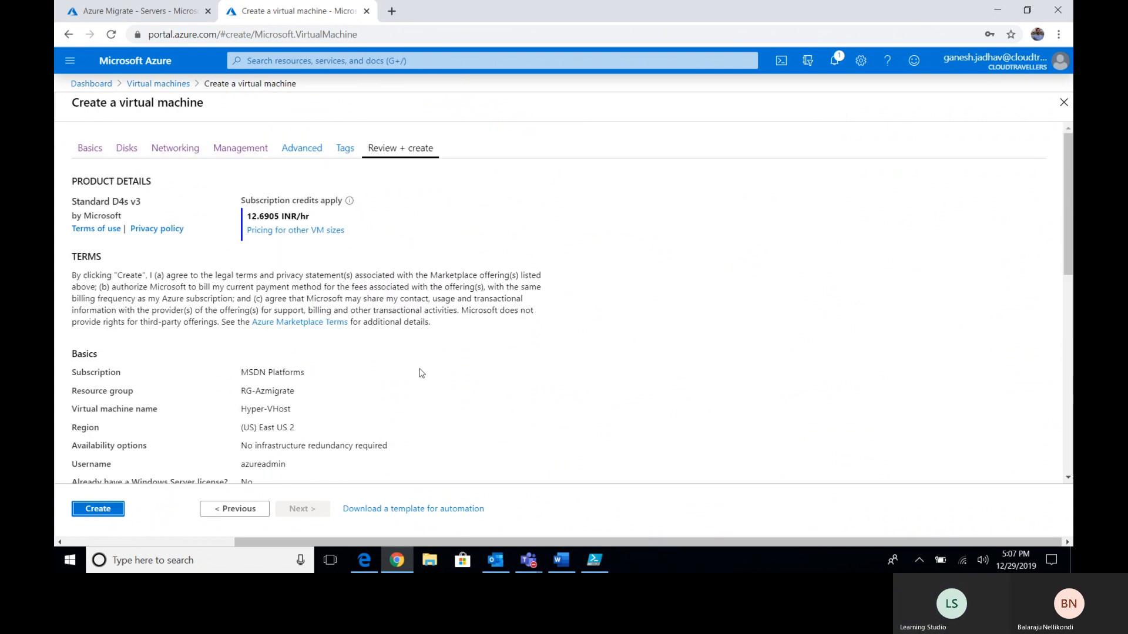
pyautogui.click(835, 62)
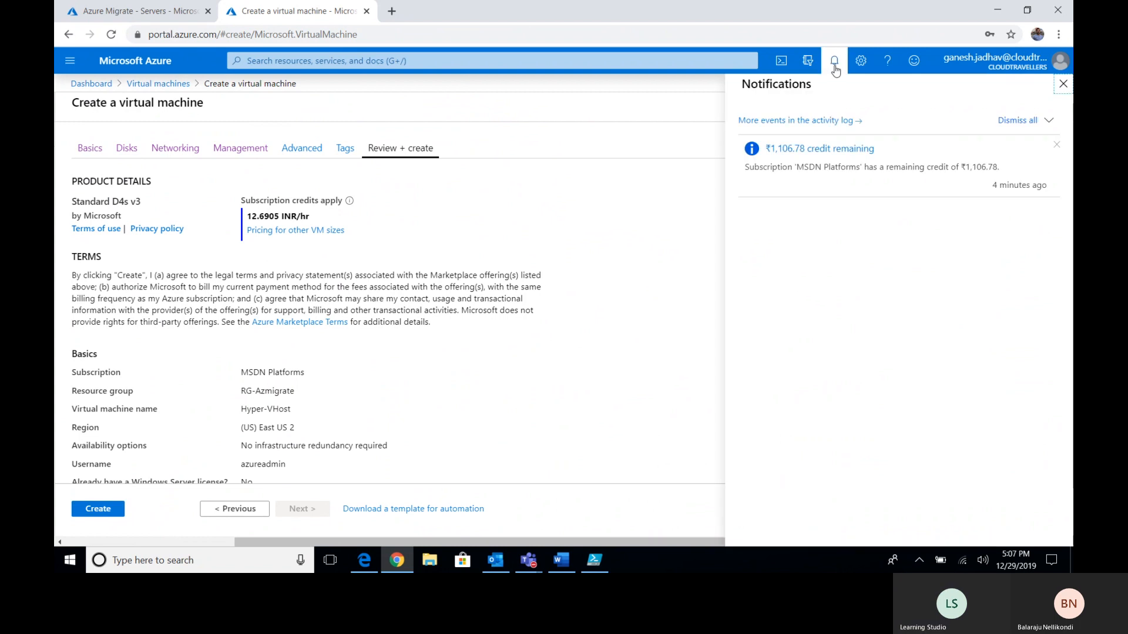
# - Dismiss notifications and revisit the Basics, Review + create and Advanced pages
pyautogui.click(836, 65)
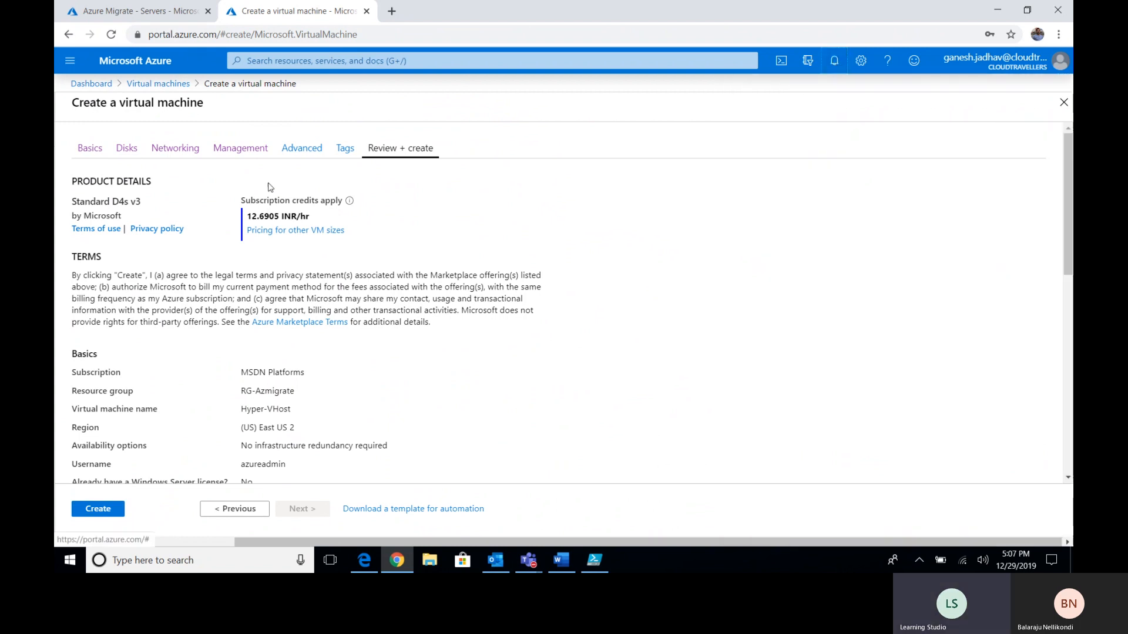
pyautogui.click(90, 150)
pyautogui.scroll(-5, 620, 249)
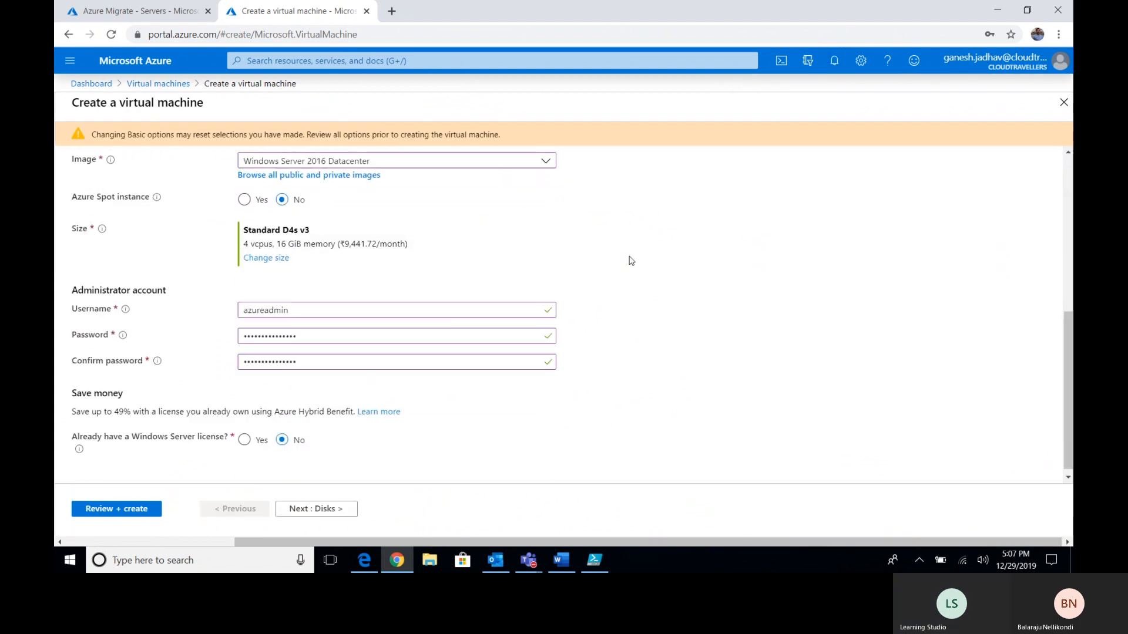
pyautogui.scroll(5, 676, 270)
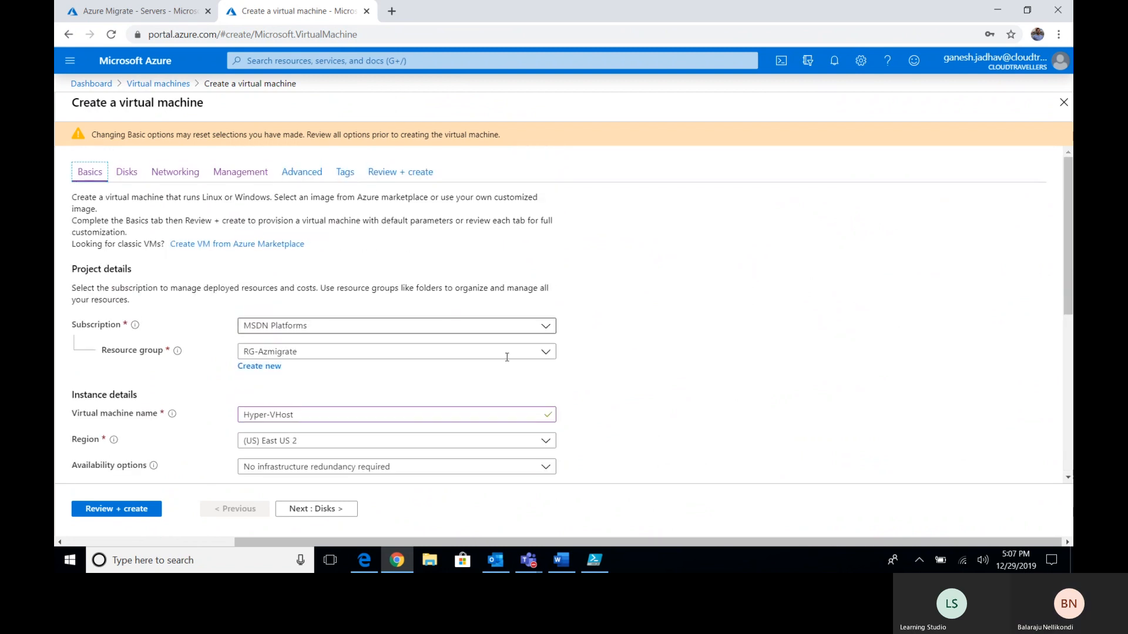
pyautogui.click(316, 509)
pyautogui.click(116, 509)
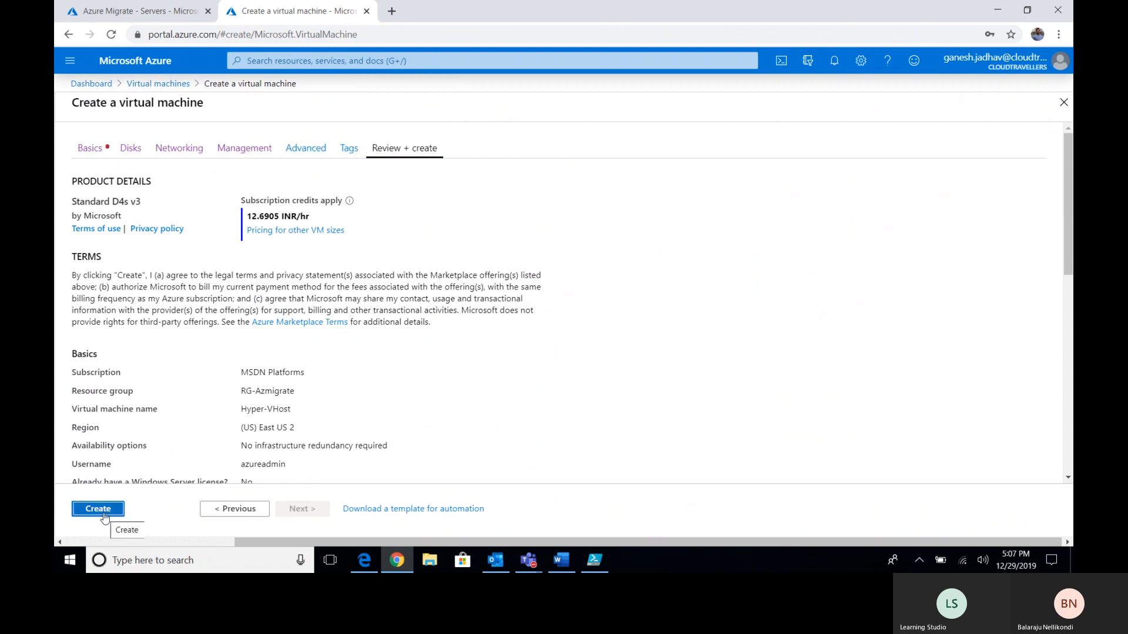
pyautogui.click(294, 150)
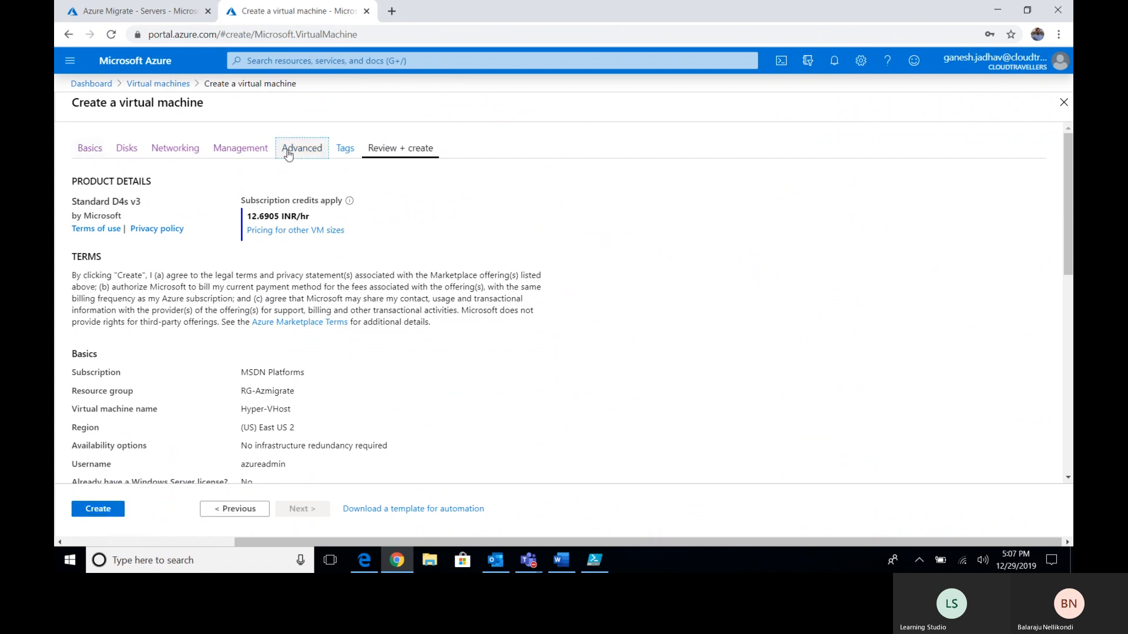
pyautogui.click(88, 149)
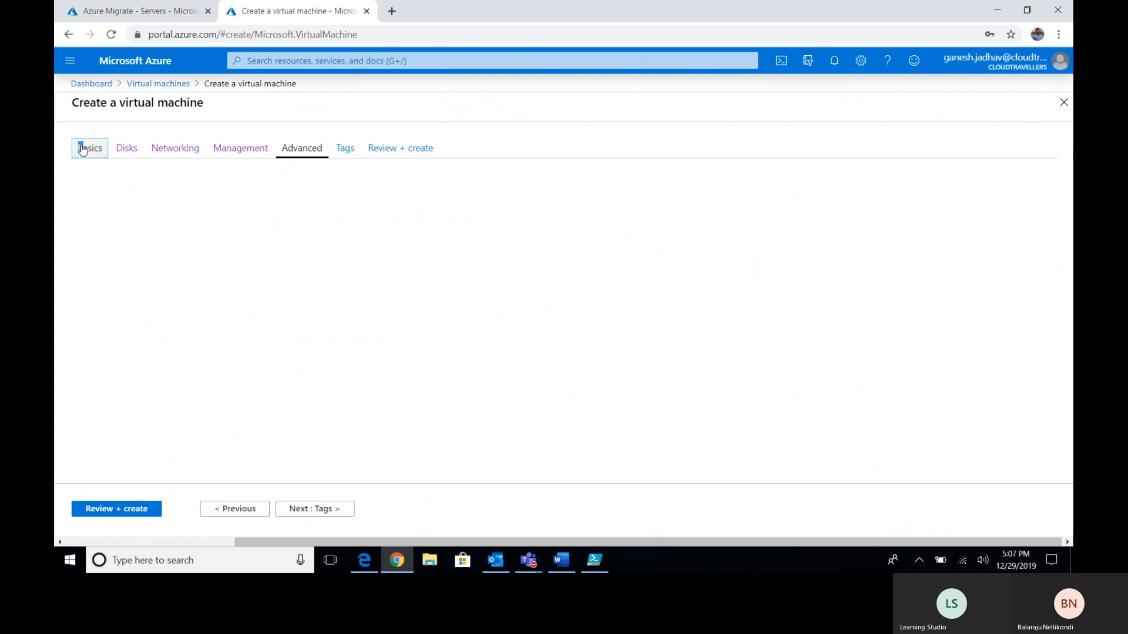
pyautogui.scroll(-5, 679, 327)
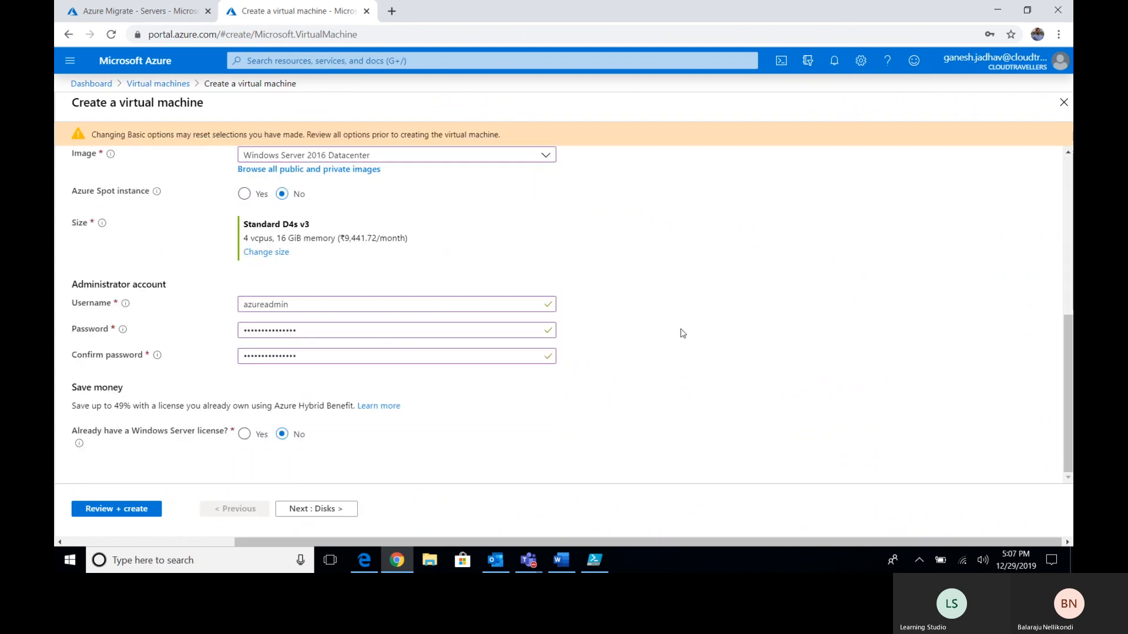
pyautogui.scroll(5, 700, 354)
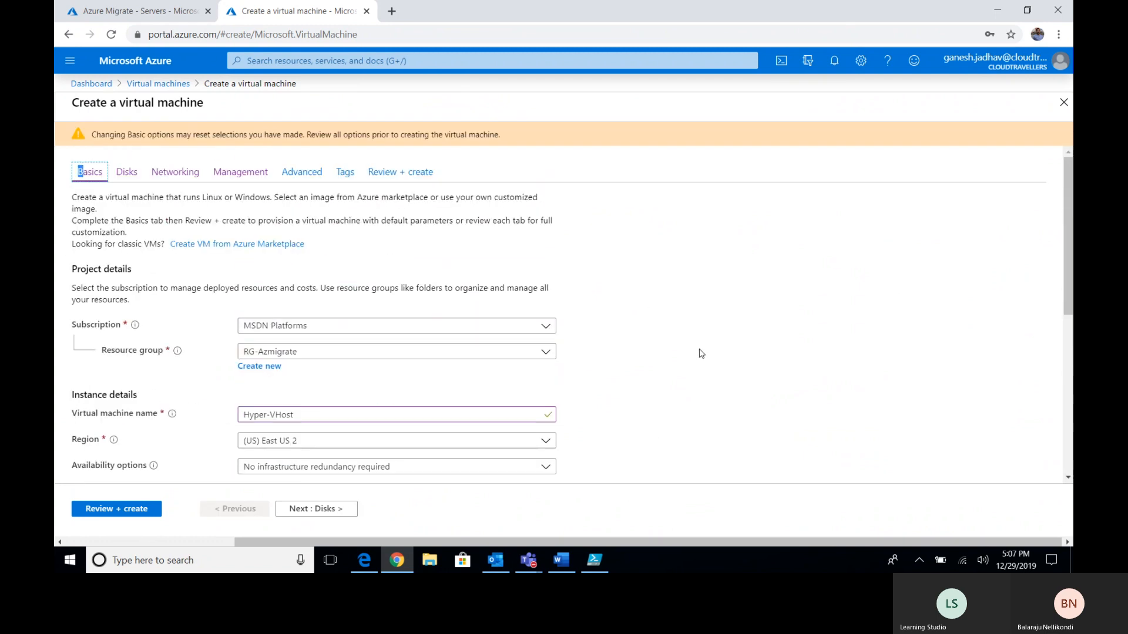
# - Step through Disks, Networking, Management, Advanced and Tags to Review + create and resubmit Hyper-VHost
pyautogui.click(327, 509)
pyautogui.click(329, 510)
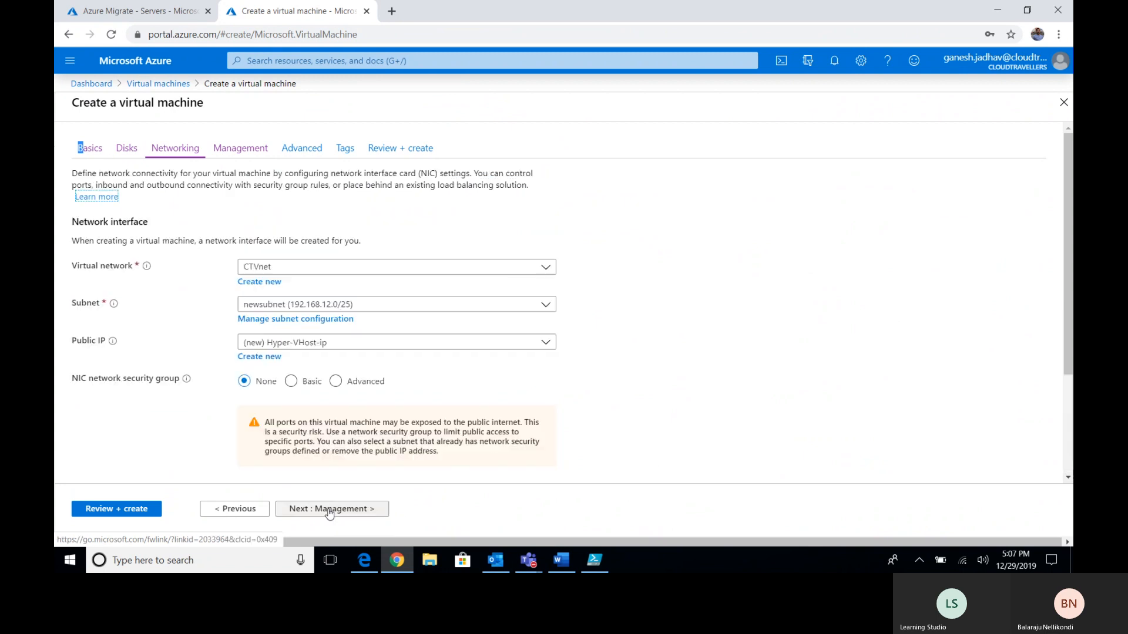
pyautogui.click(328, 509)
pyautogui.click(329, 509)
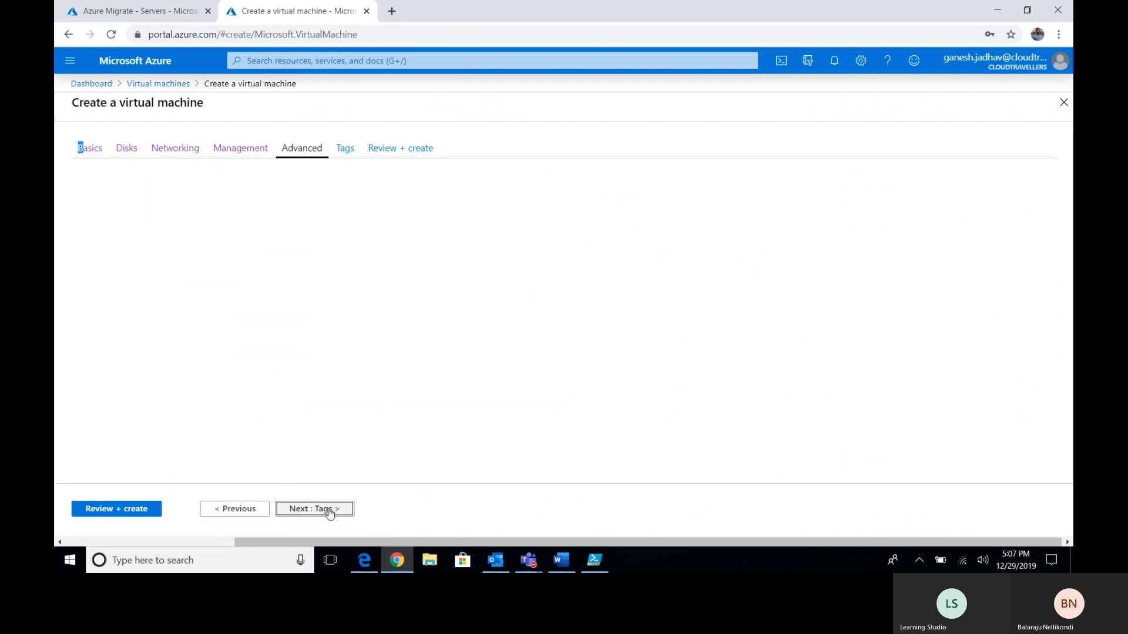
pyautogui.click(329, 510)
pyautogui.click(329, 509)
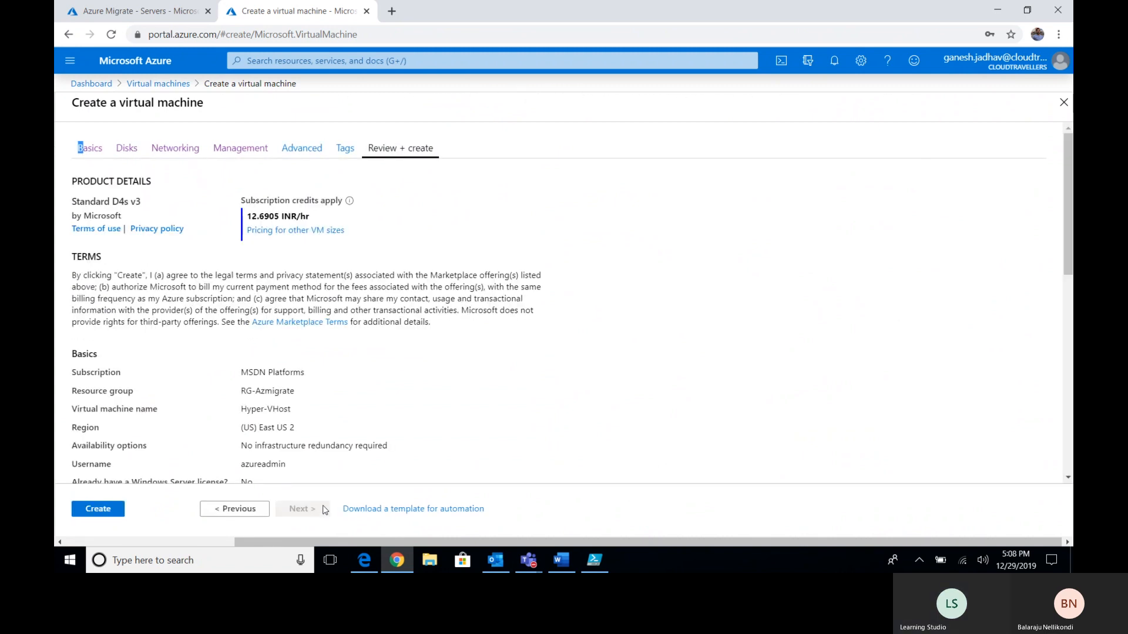
pyautogui.click(113, 511)
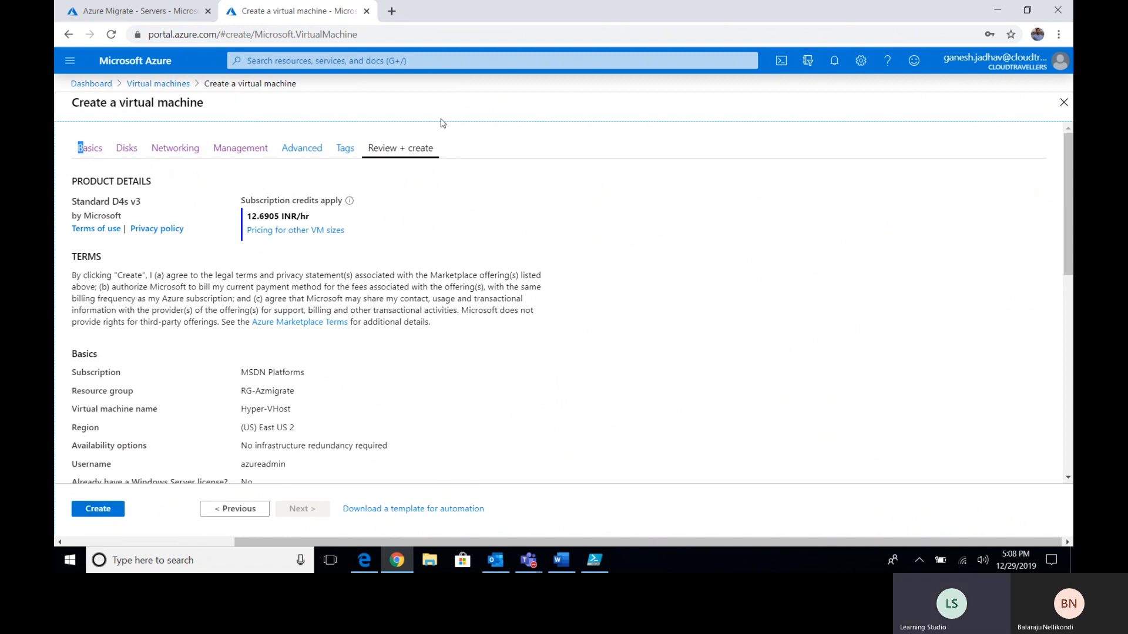
pyautogui.click(358, 36)
# - Return to portal.azure.com and start a new VM from the Virtual machines list
pyautogui.write('port')
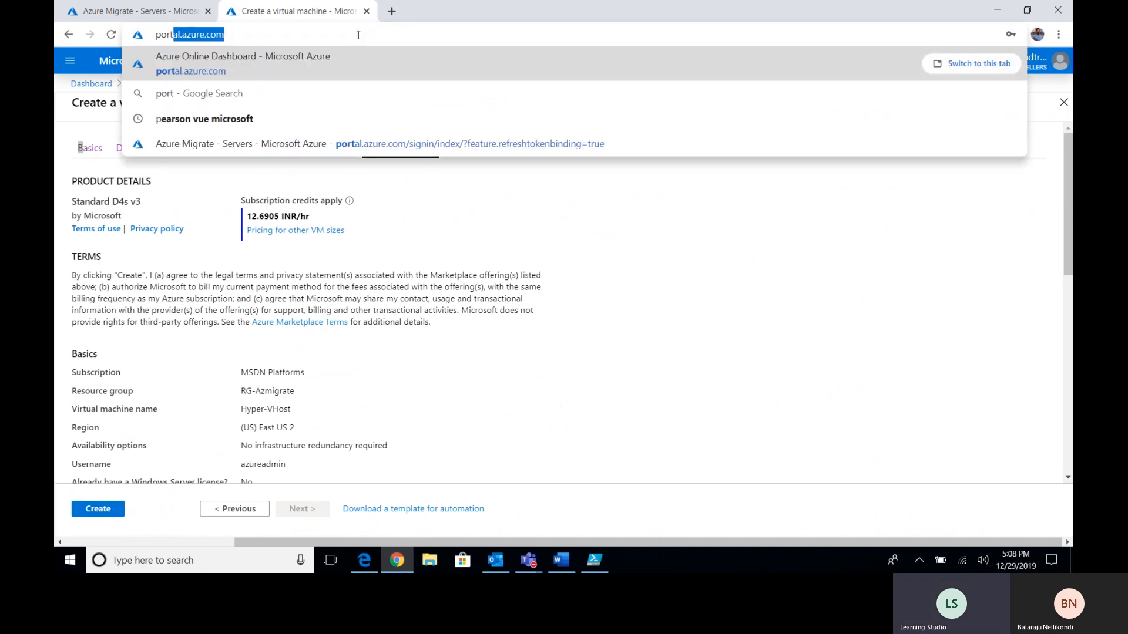
pyautogui.press('Return')
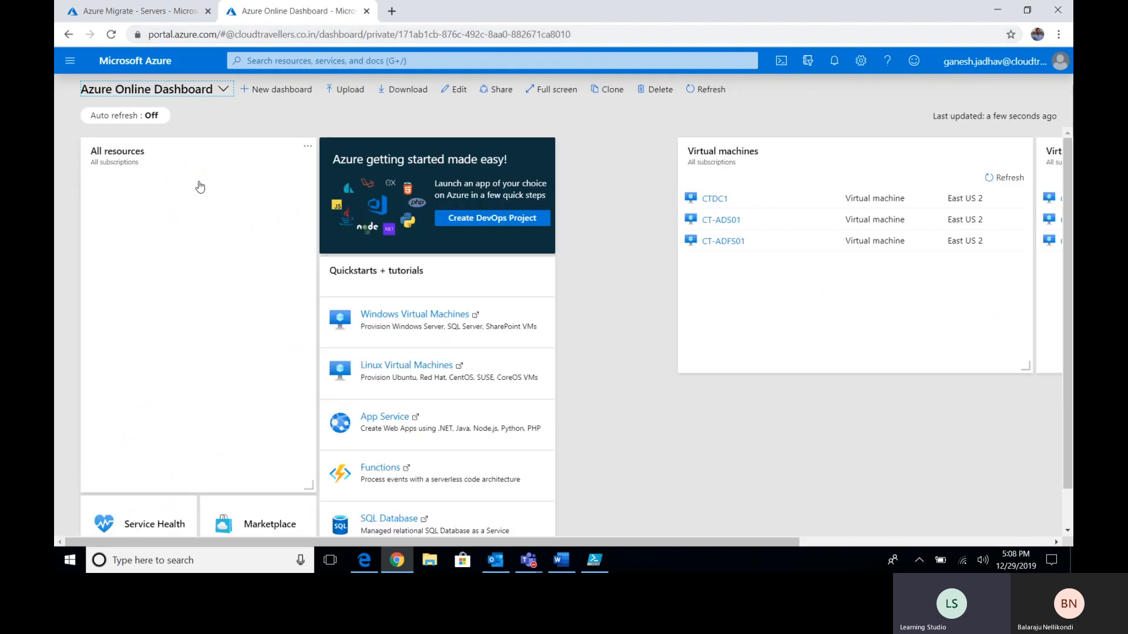
pyautogui.click(70, 61)
pyautogui.click(112, 234)
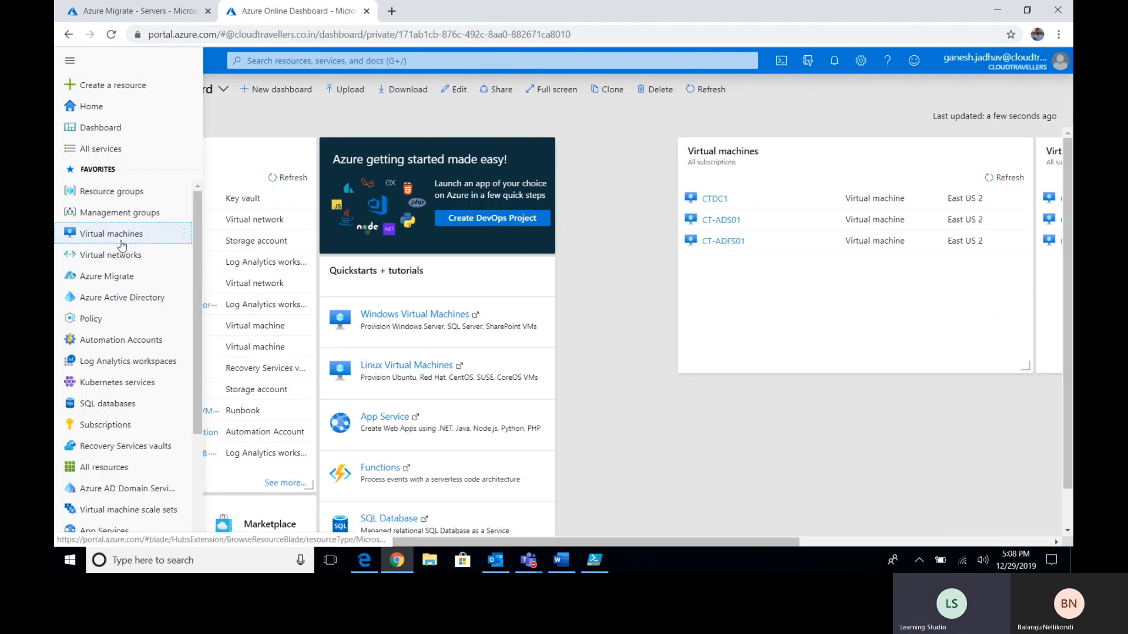
pyautogui.click(88, 135)
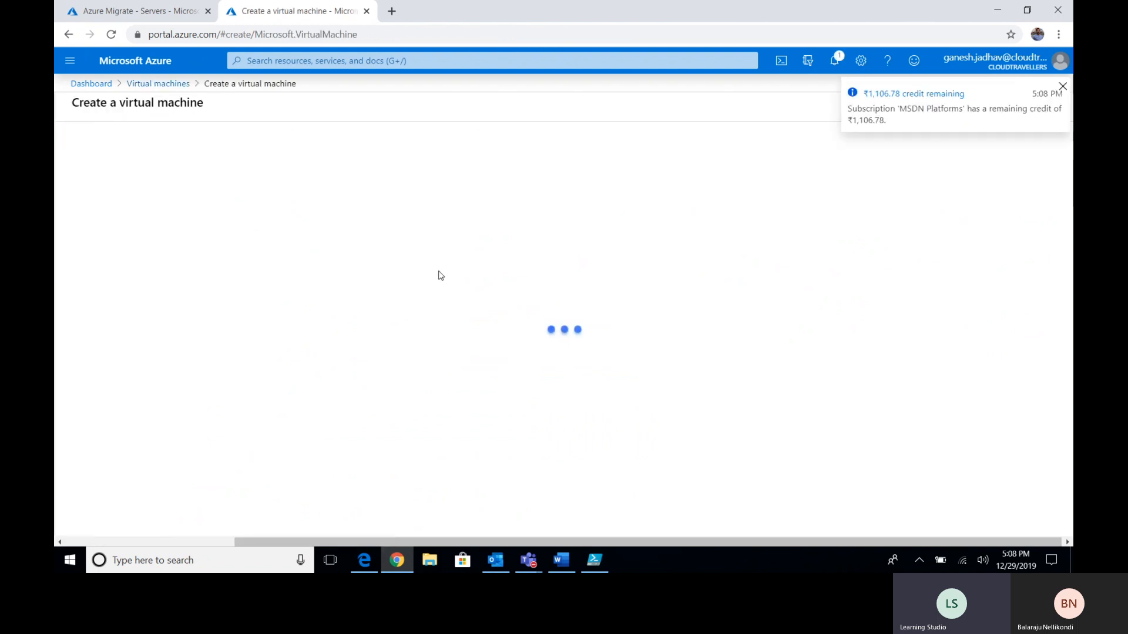
# - Choose resource group RG-Azmigrate and name the VM Hyper-VHost
pyautogui.click(301, 327)
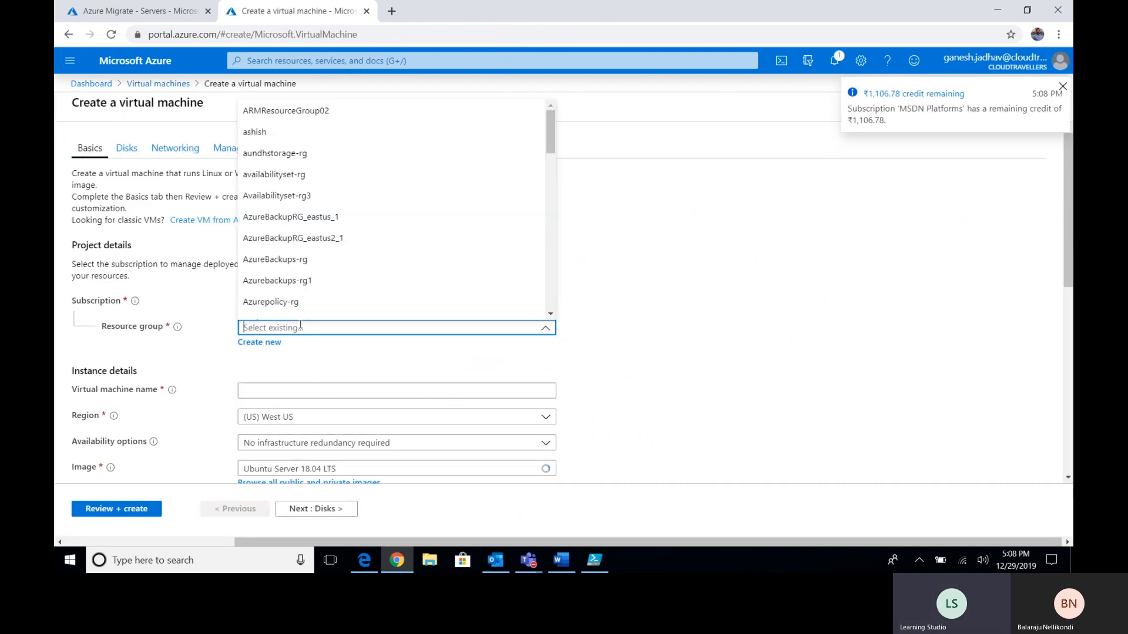
pyautogui.write('rg-')
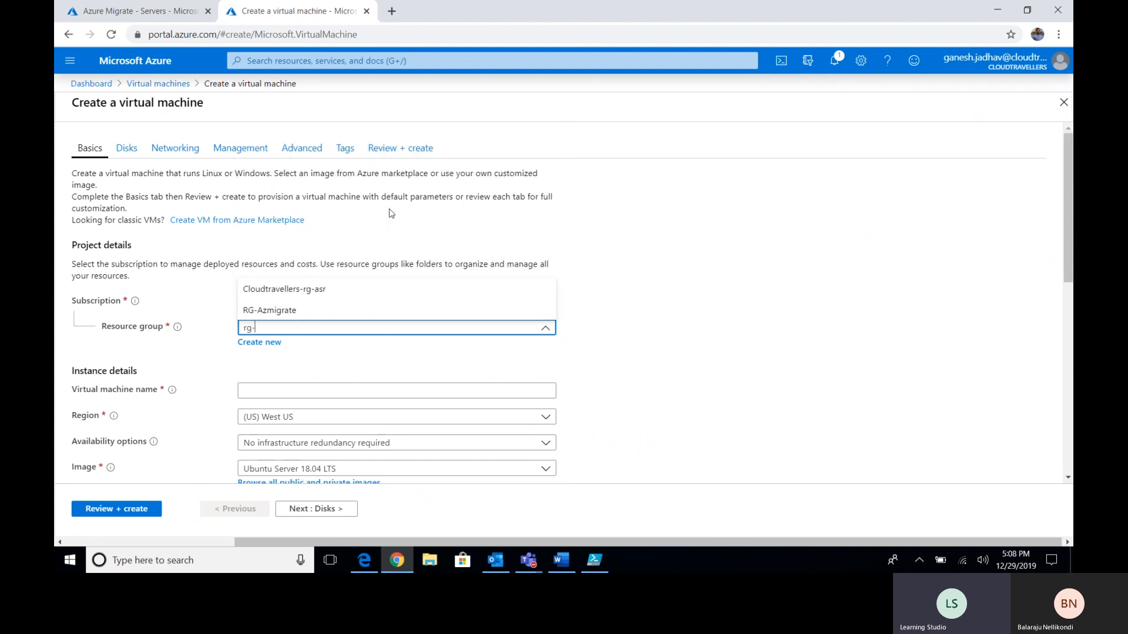
pyautogui.click(457, 308)
pyautogui.click(320, 392)
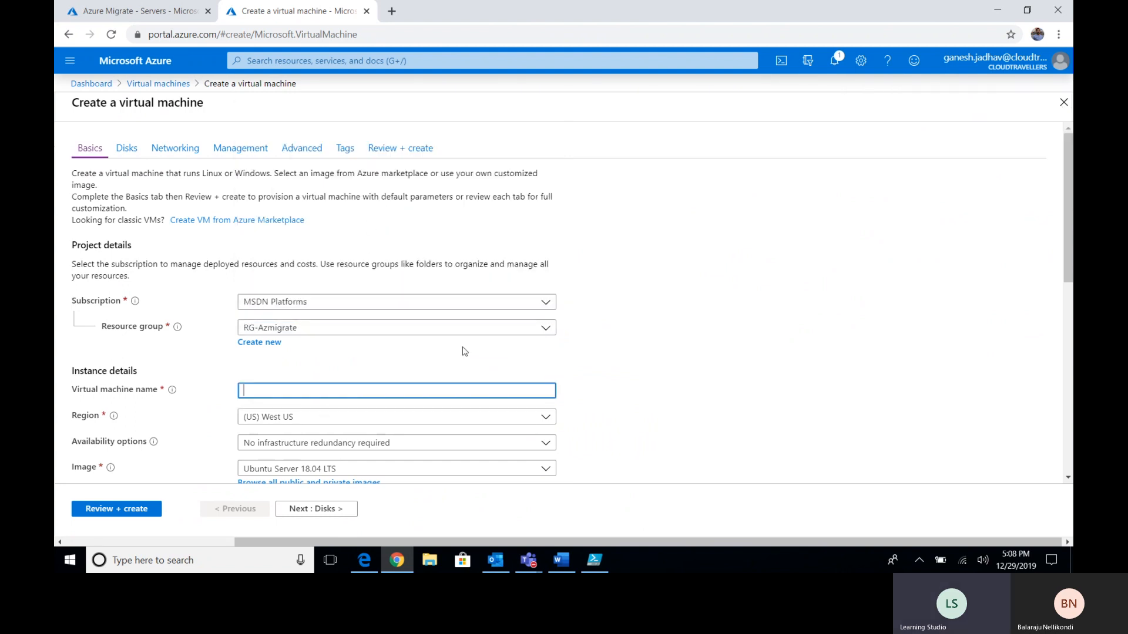
pyautogui.write('Hyper-VHost')
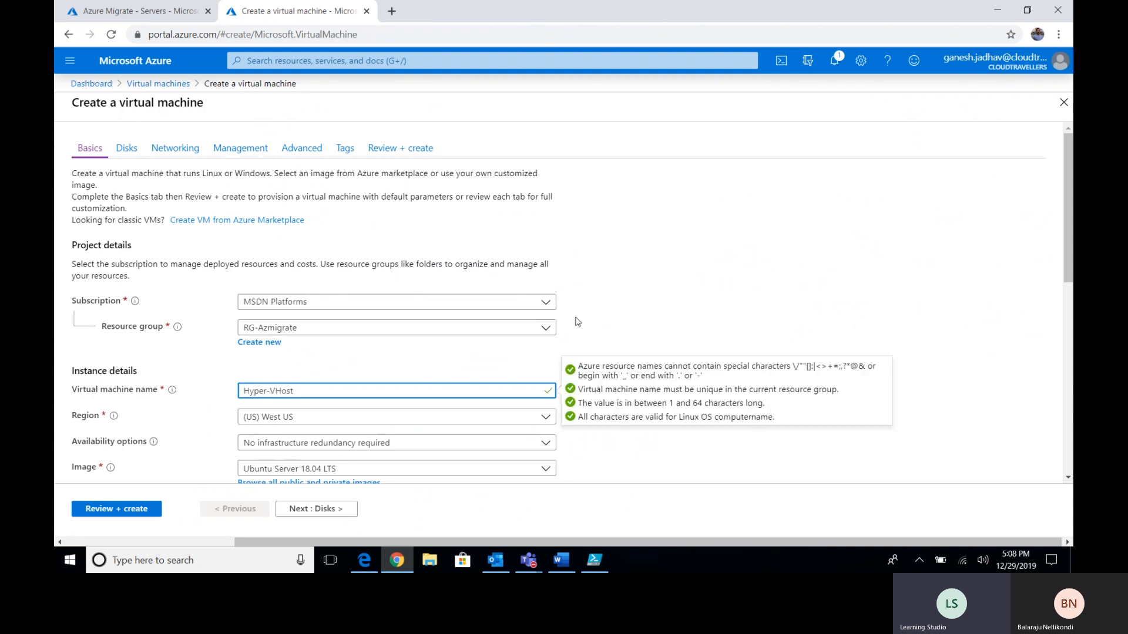
pyautogui.click(615, 310)
pyautogui.scroll(-2, 615, 310)
# - Set the region to (US) East US 2 with the Windows Server 2016 Datacenter image
pyautogui.click(548, 286)
pyautogui.click(331, 343)
pyautogui.click(481, 340)
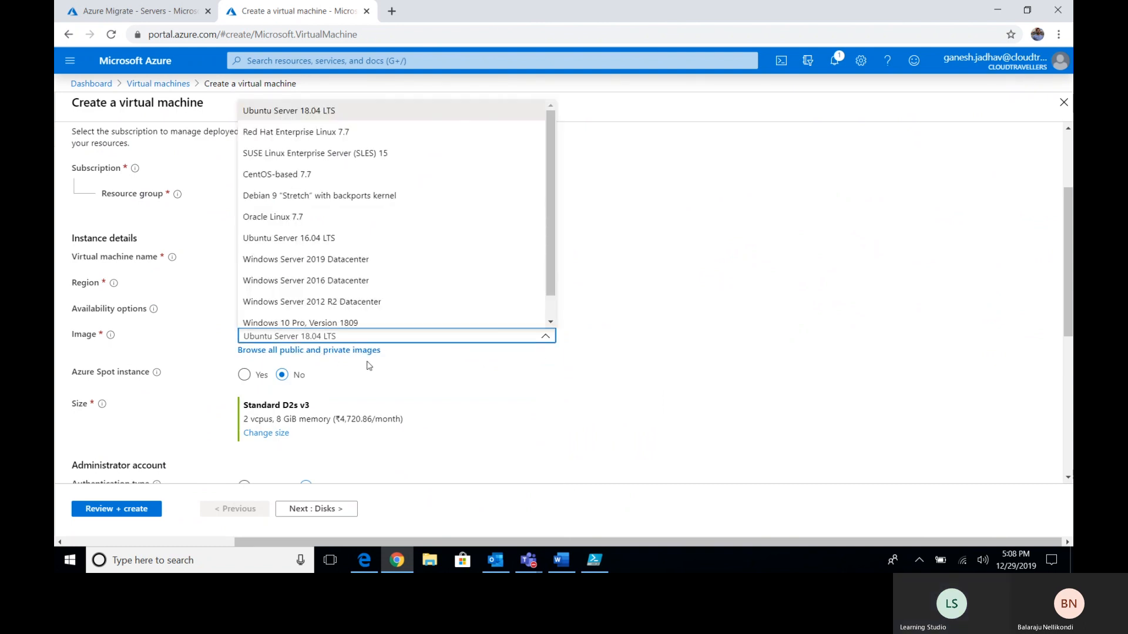
pyautogui.press('Escape')
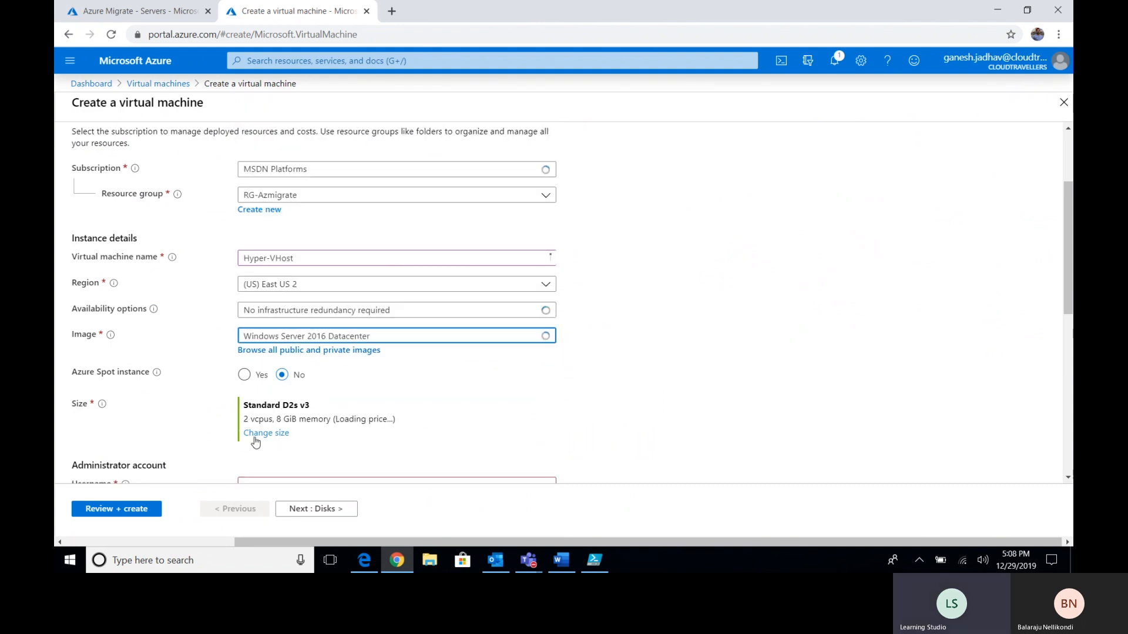
# - Size the VM as Standard D4s v3 at ₹9,441.72/month
pyautogui.click(255, 437)
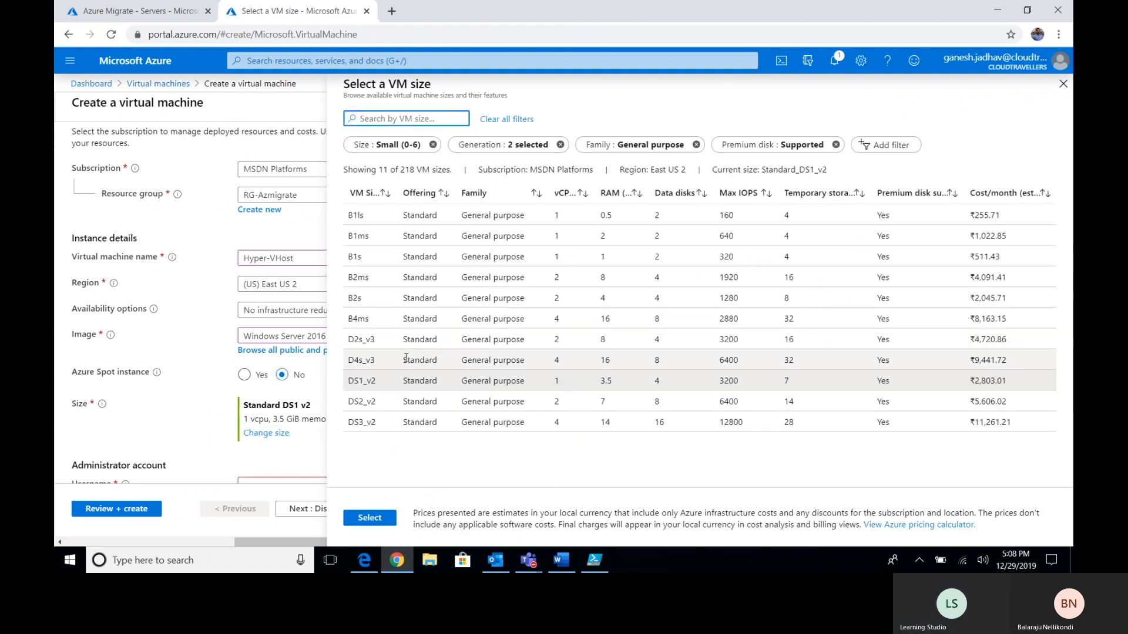
pyautogui.click(435, 151)
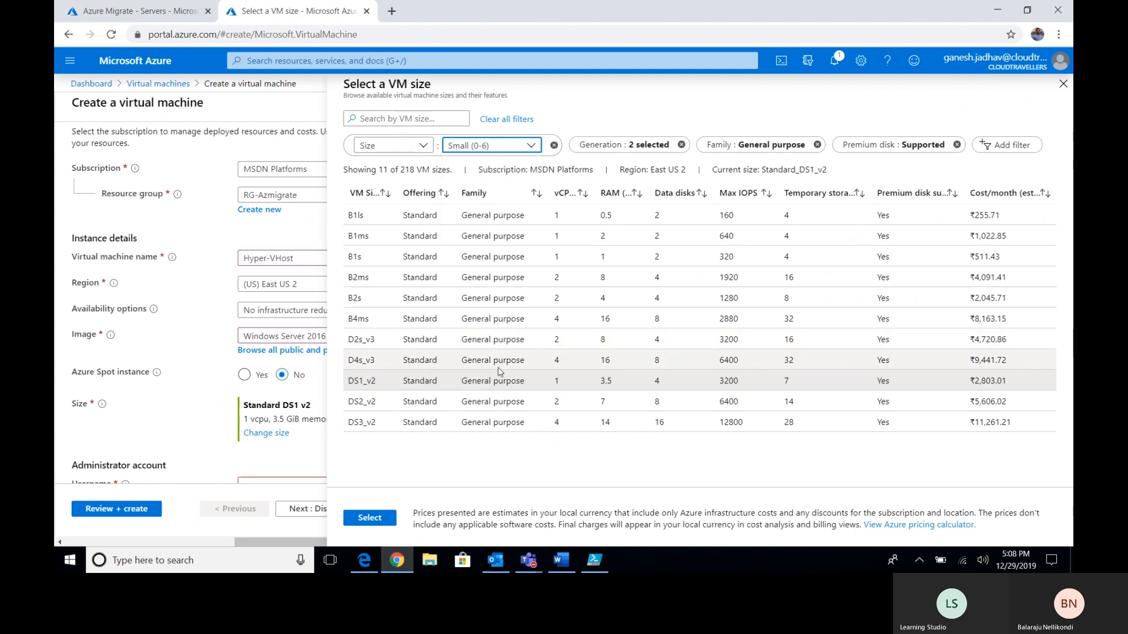
pyautogui.click(560, 561)
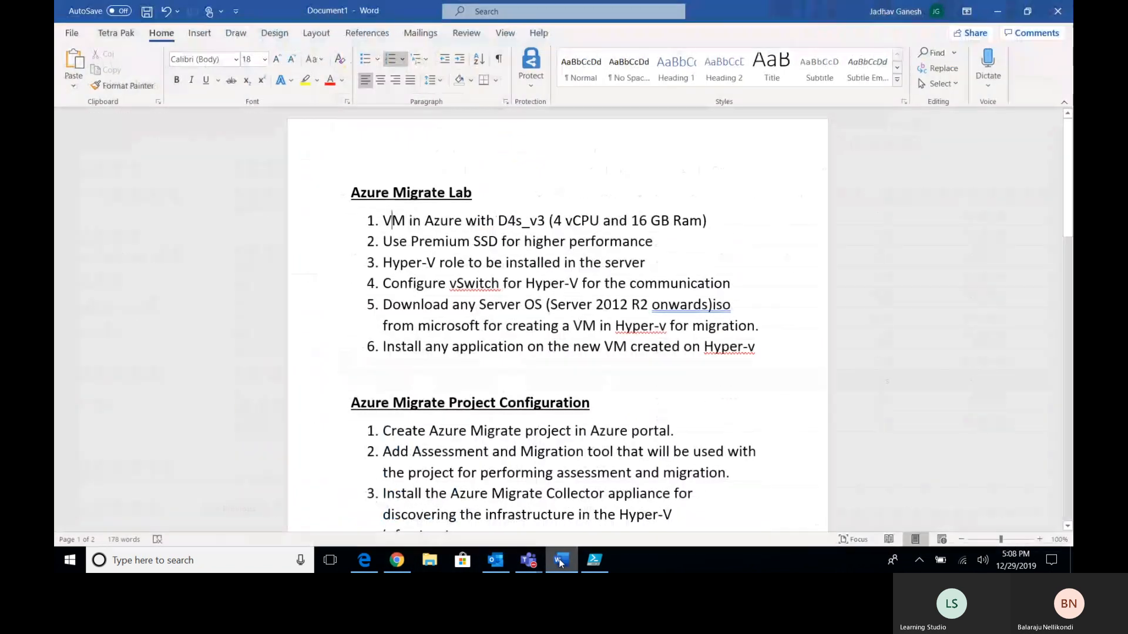
pyautogui.click(559, 561)
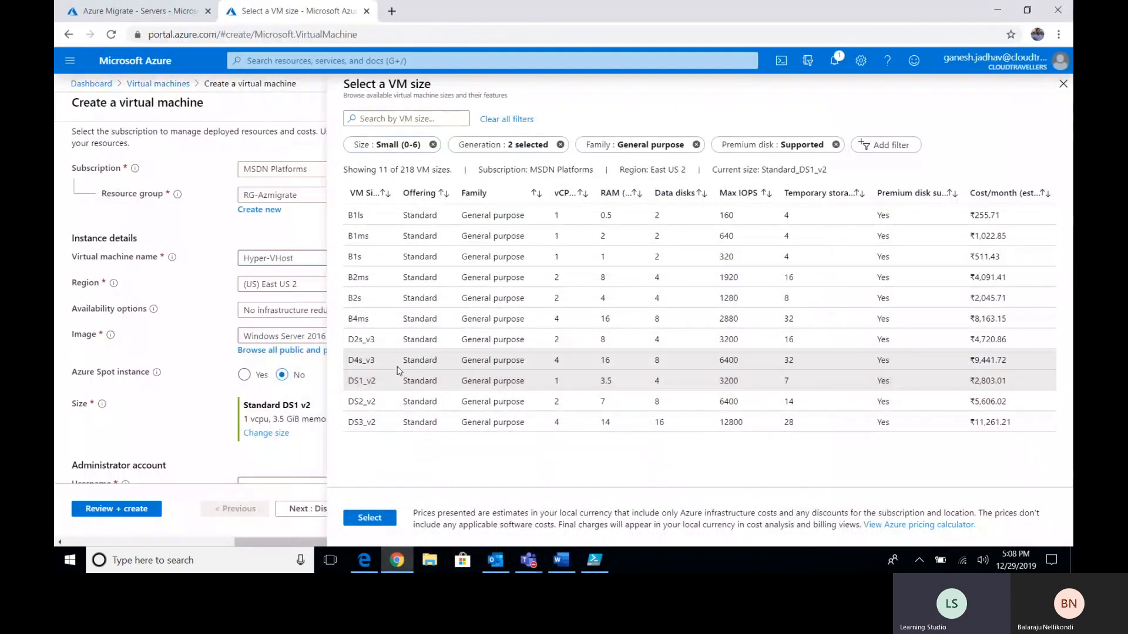
pyautogui.click(370, 518)
pyautogui.scroll(-3, 630, 383)
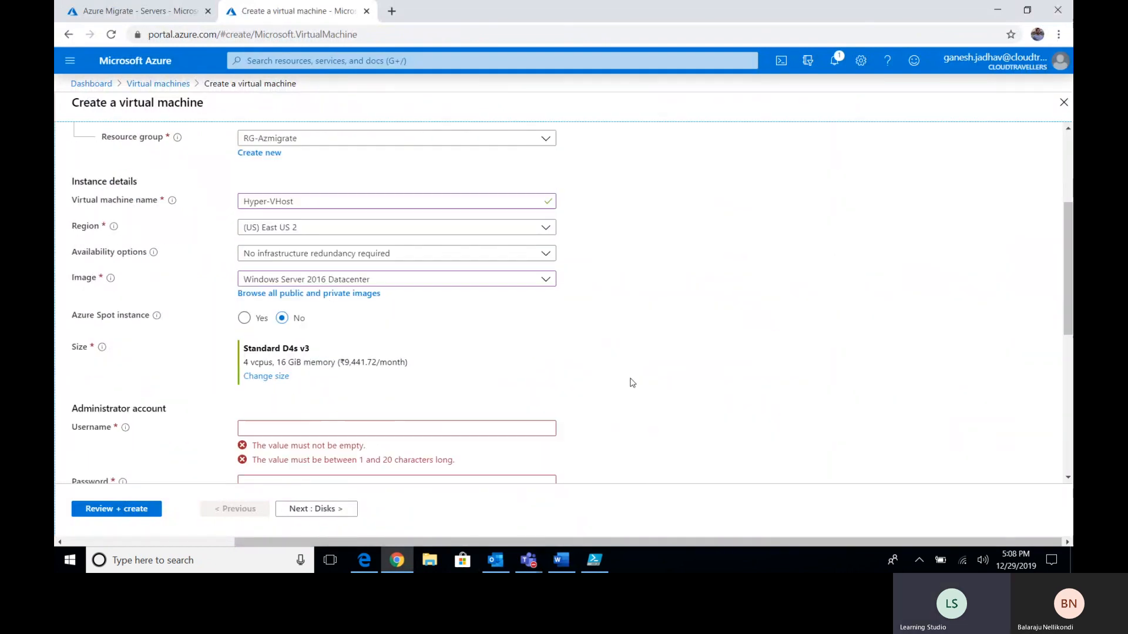
# - Enter the VM's administrator username and a matching confirmed password, then advance to the Disks page
pyautogui.click(449, 286)
pyautogui.write('azure')
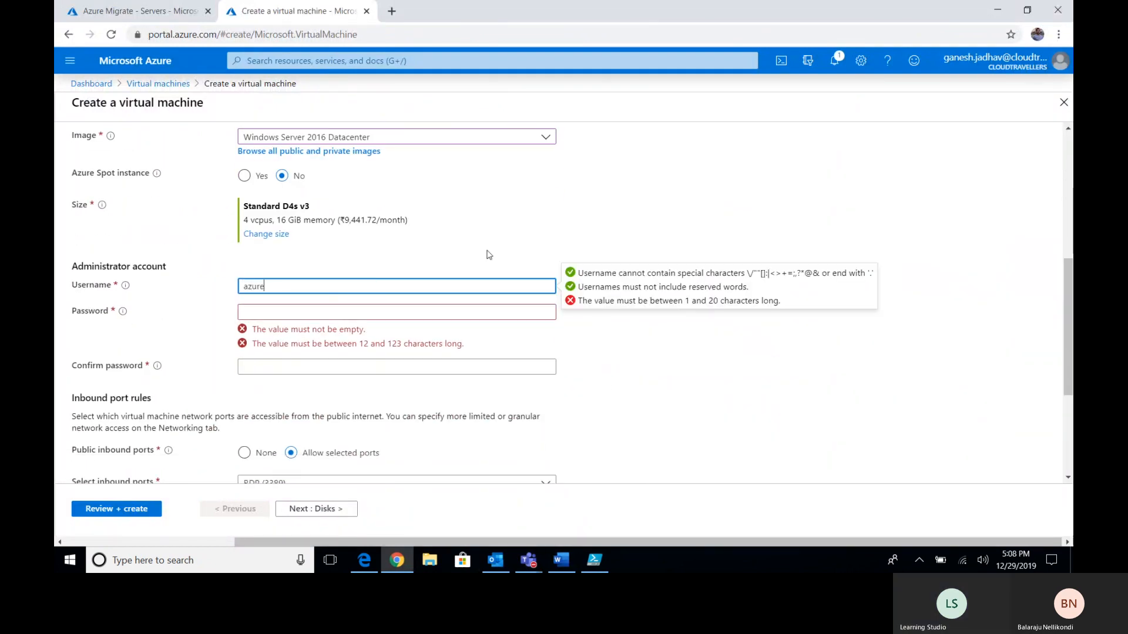
pyautogui.write('admin')
pyautogui.press('Tab')
pyautogui.write('*******')
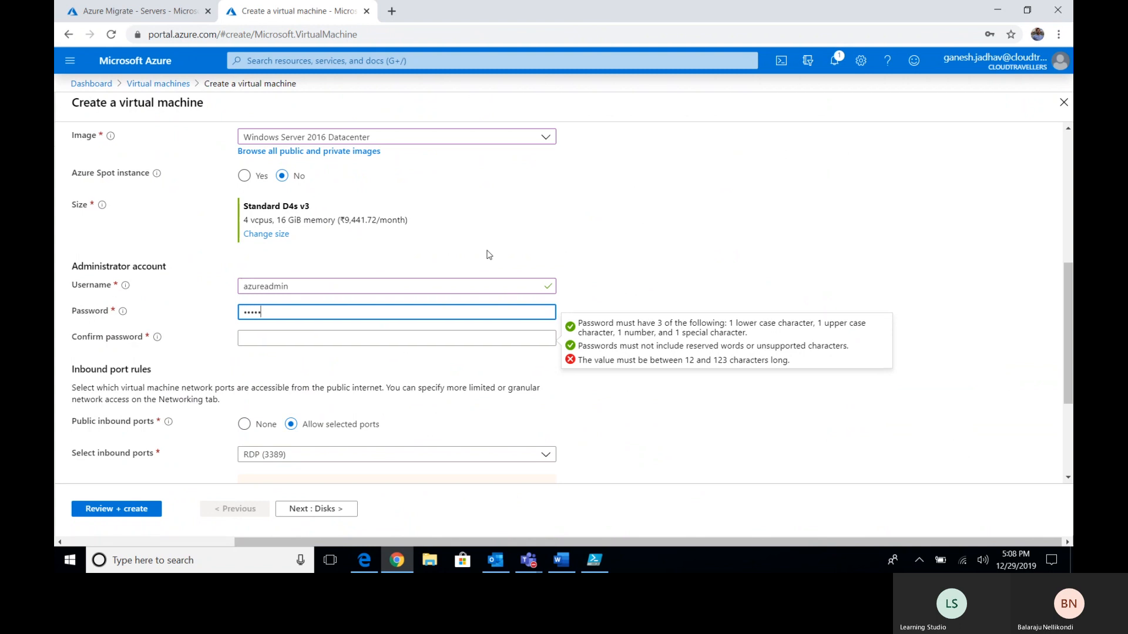
pyautogui.write('********')
pyautogui.press('Tab')
pyautogui.write('*********')
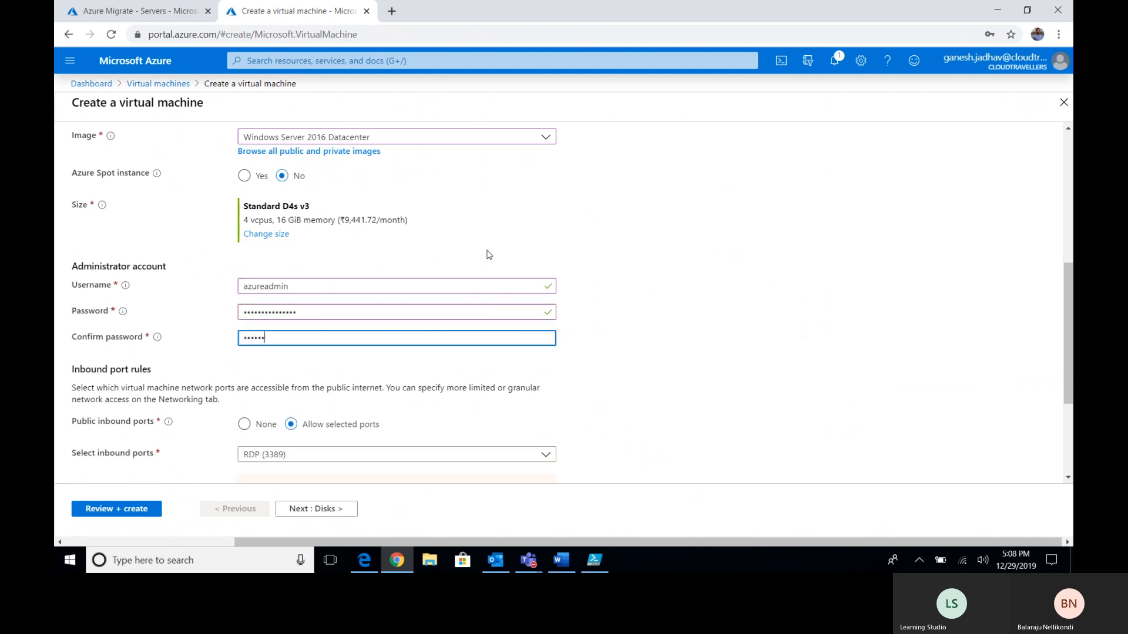
pyautogui.write('******')
pyautogui.click(751, 400)
pyautogui.scroll(-3, 743, 394)
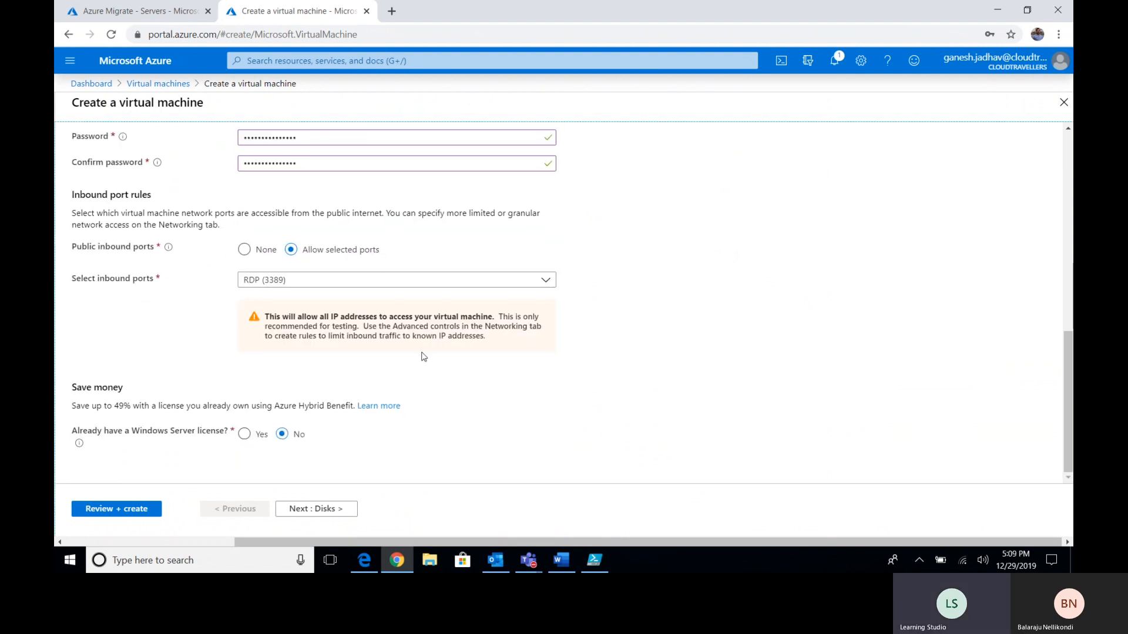
pyautogui.click(334, 508)
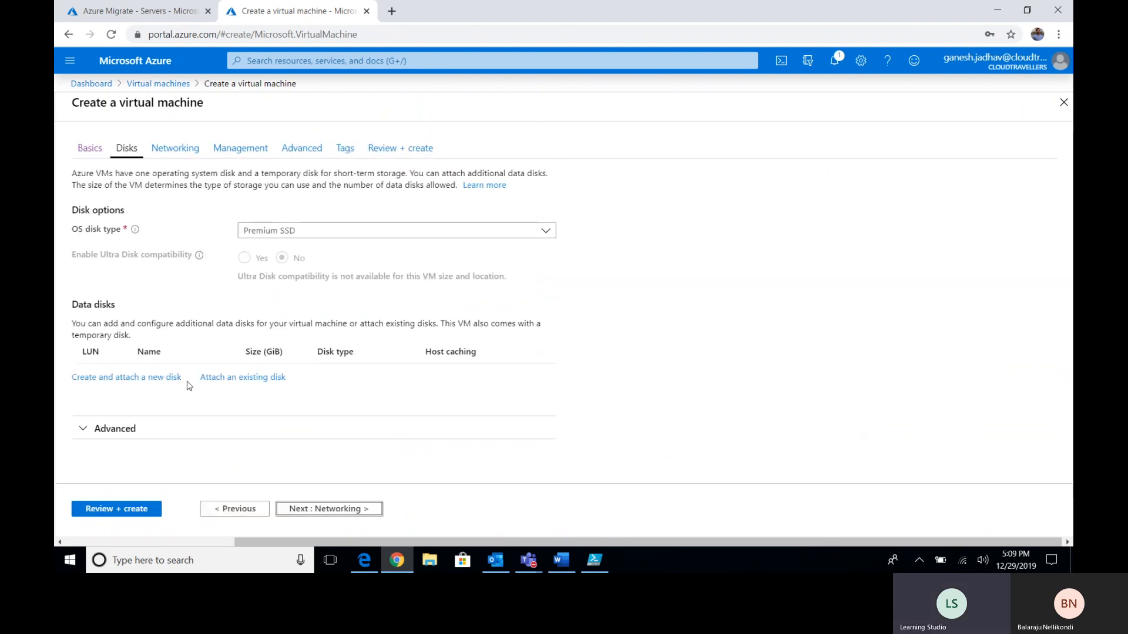
# - Create and attach a new 1024 GiB Premium SSD data disk with default settings
pyautogui.click(143, 378)
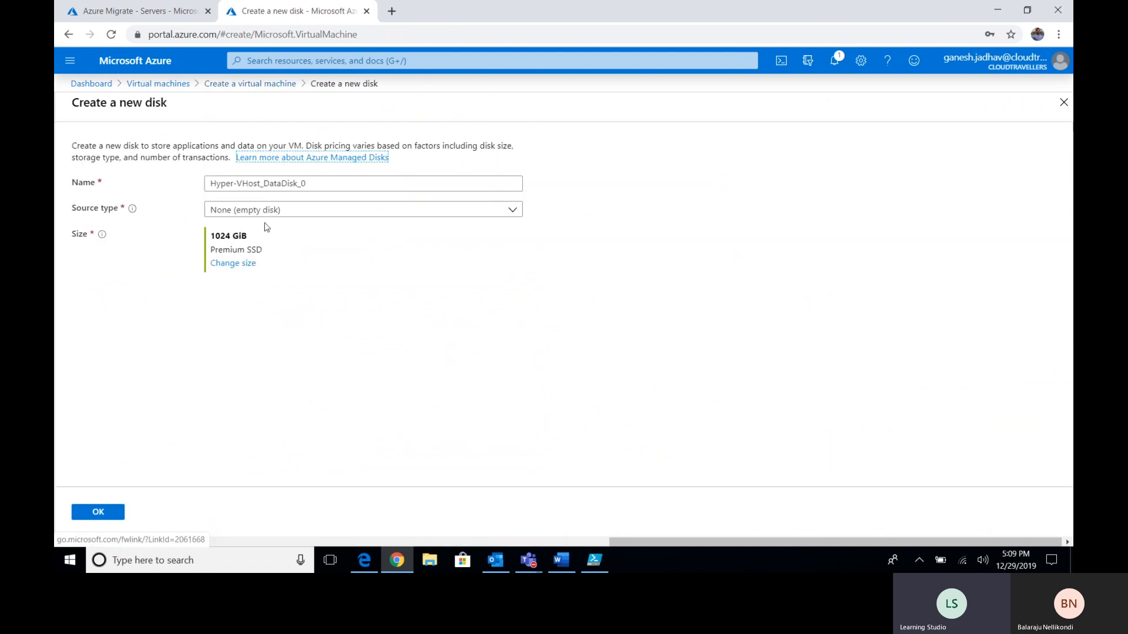
pyautogui.click(101, 514)
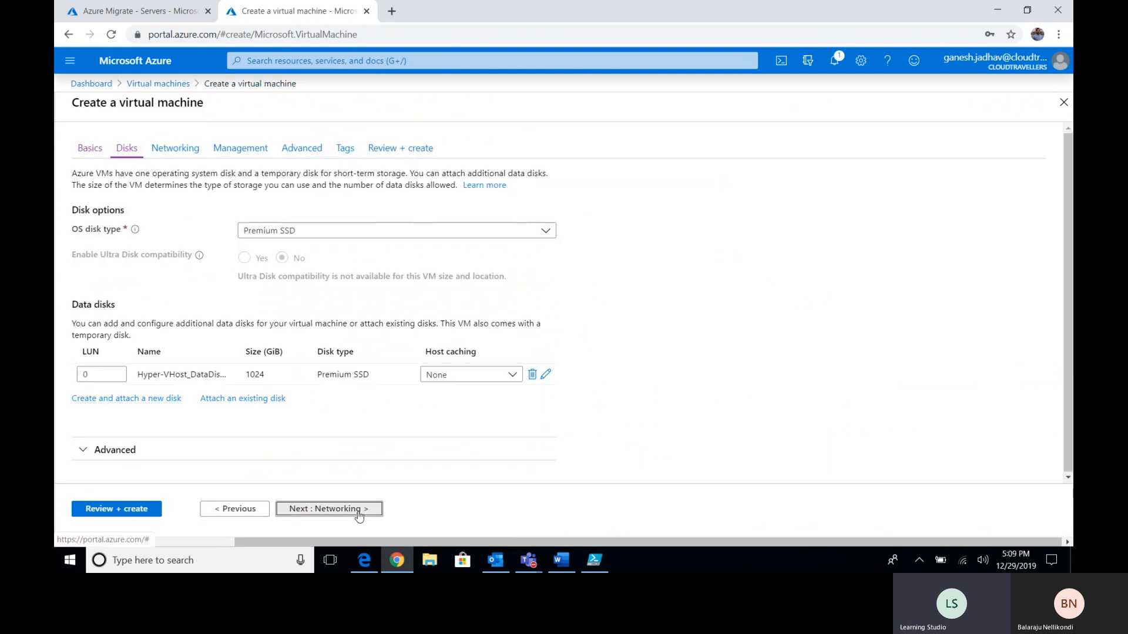
pyautogui.click(353, 510)
# - Place the VM on the CTVnet virtual network's newsubnet with NIC security group set to None
pyautogui.click(373, 267)
pyautogui.click(303, 324)
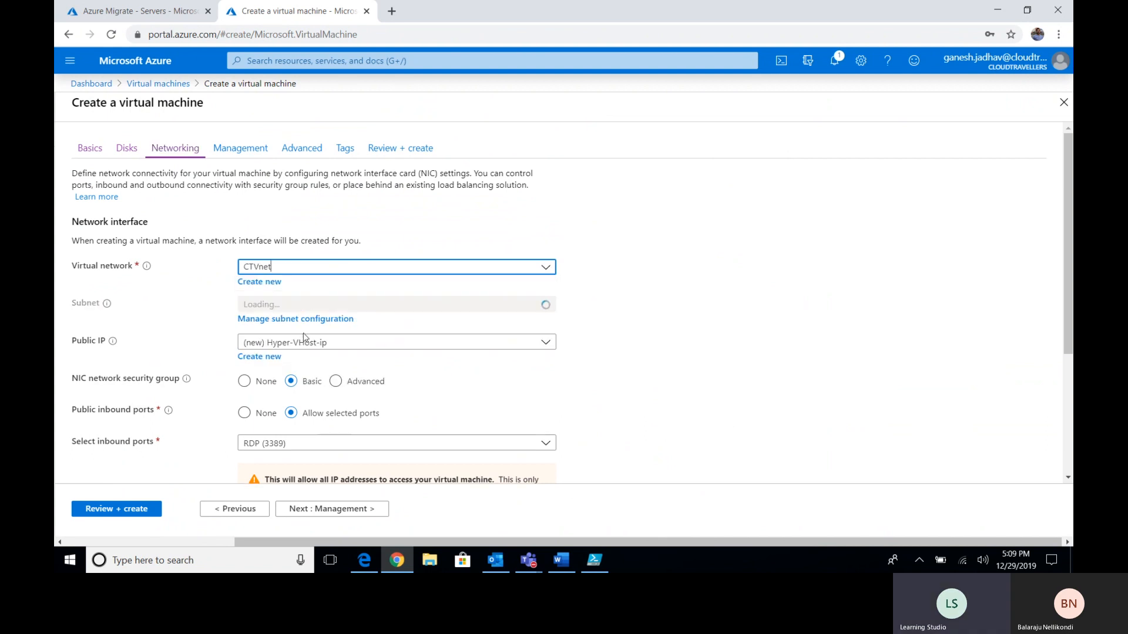
pyautogui.click(344, 304)
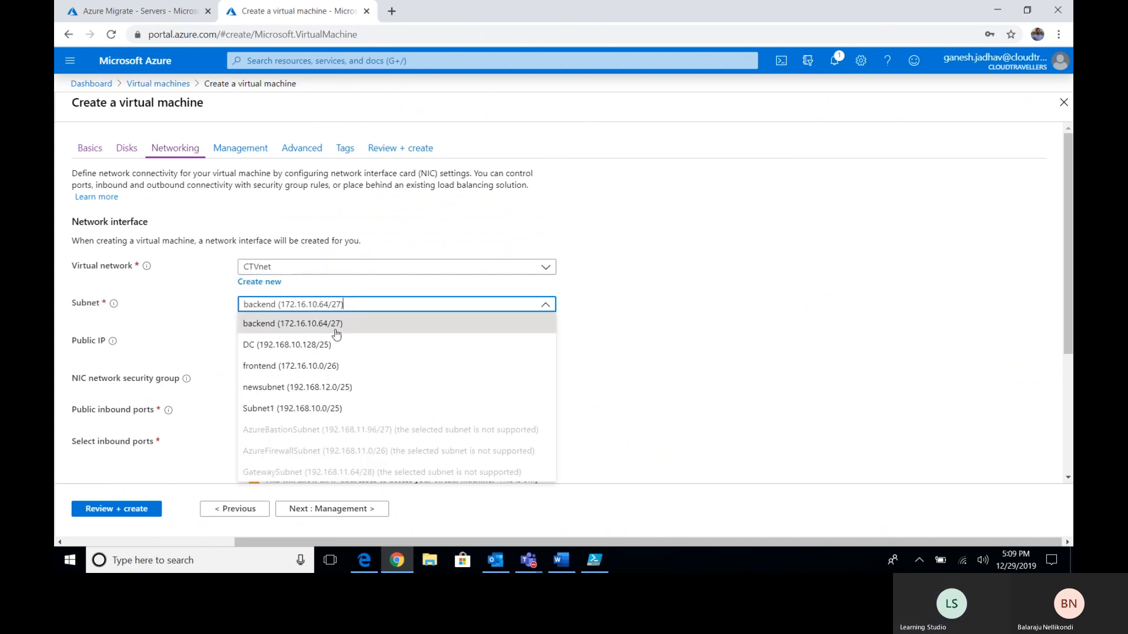
pyautogui.click(290, 387)
pyautogui.scroll(-3, 299, 350)
pyautogui.click(245, 187)
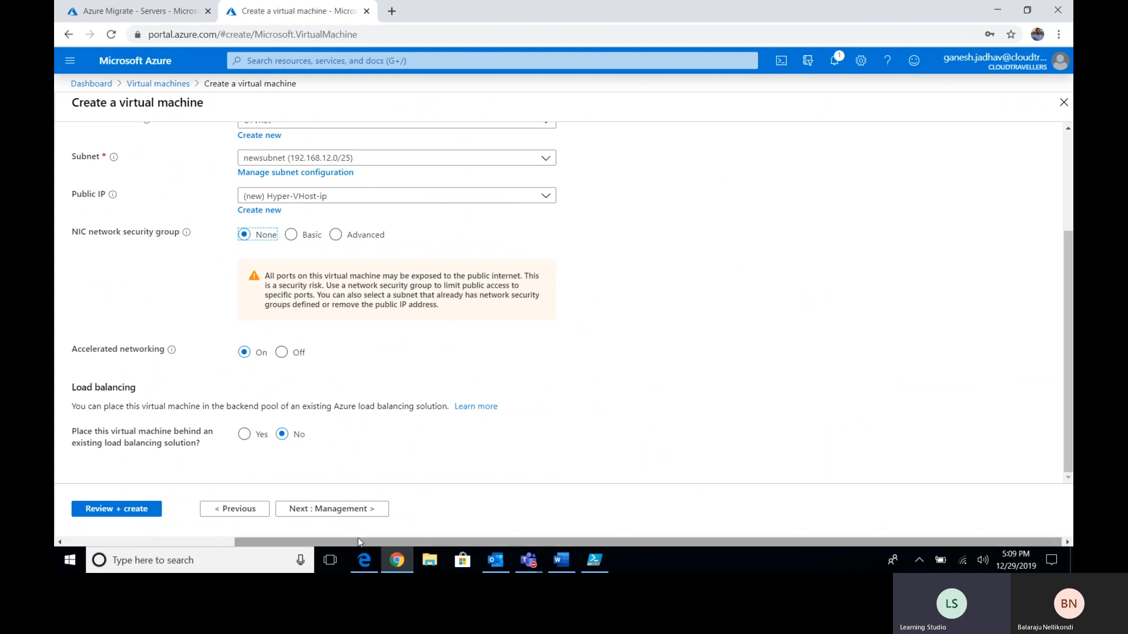
pyautogui.click(361, 509)
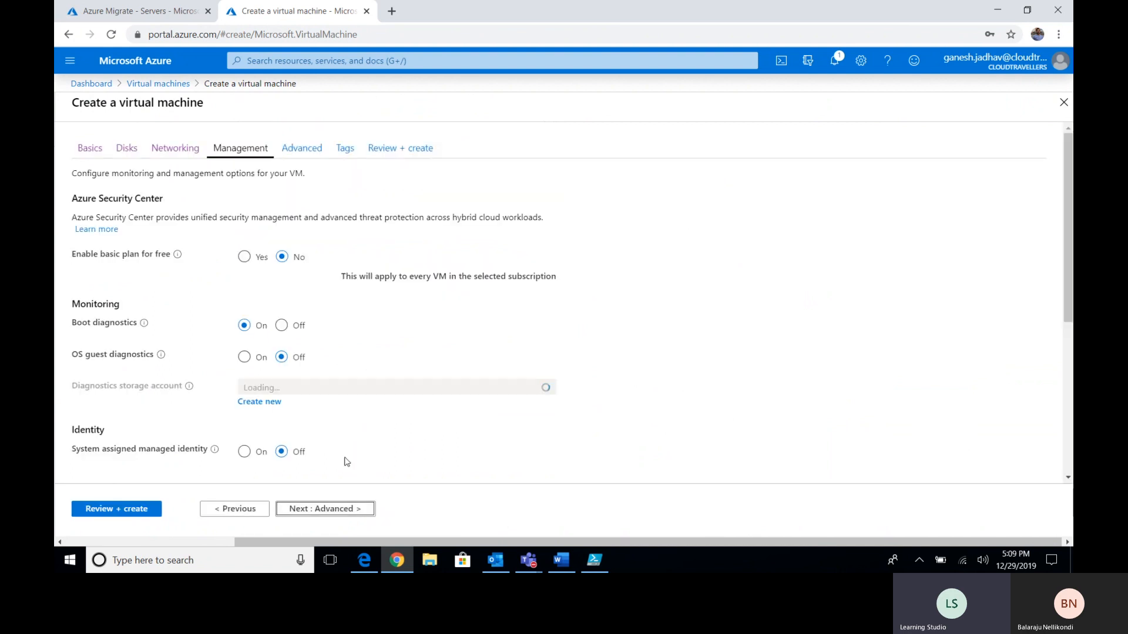
# - Set Boot diagnostics and Enable auto-shutdown to Off on the Management page
pyautogui.click(282, 319)
pyautogui.scroll(-3, 329, 350)
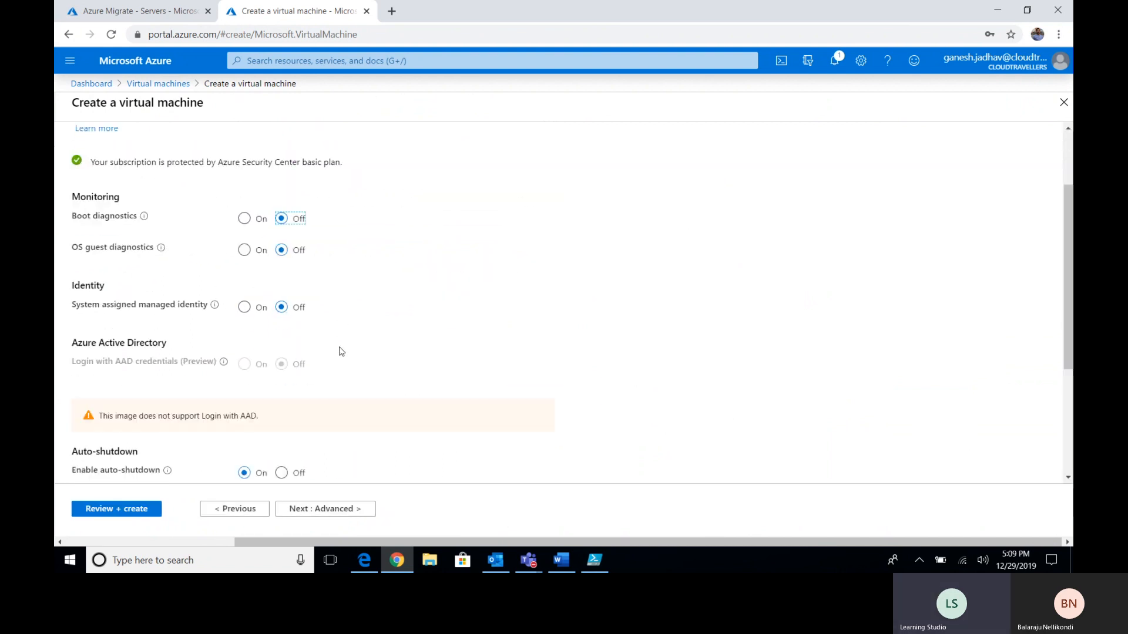
pyautogui.scroll(-3, 314, 346)
pyautogui.click(281, 275)
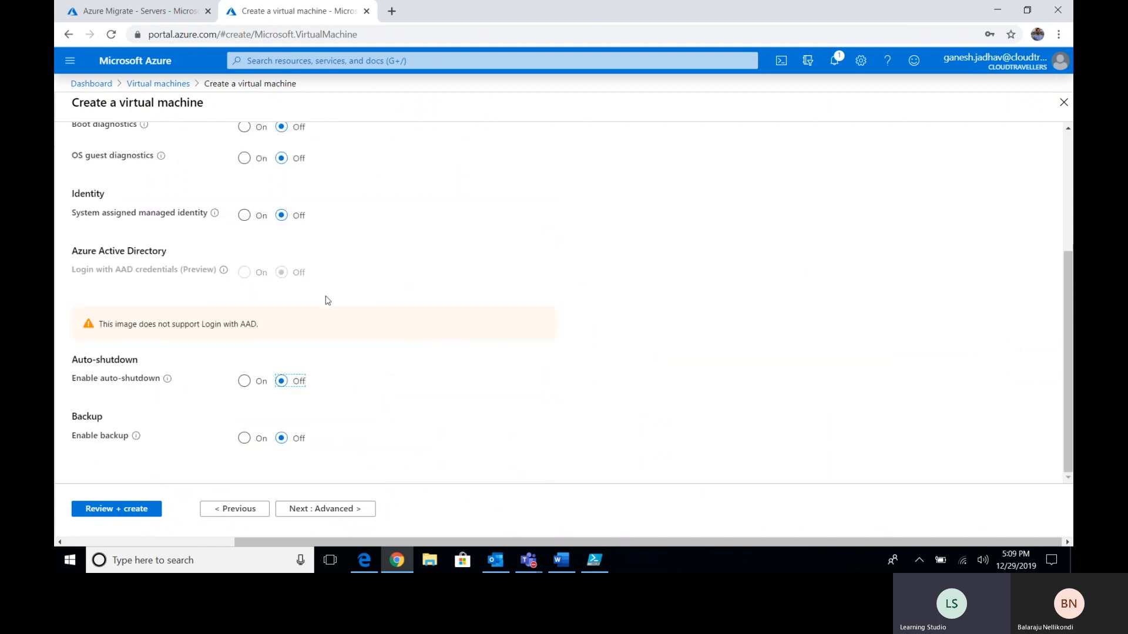
# - Skip the Advanced and Tags pages unchanged to reach Review + create
pyautogui.click(355, 509)
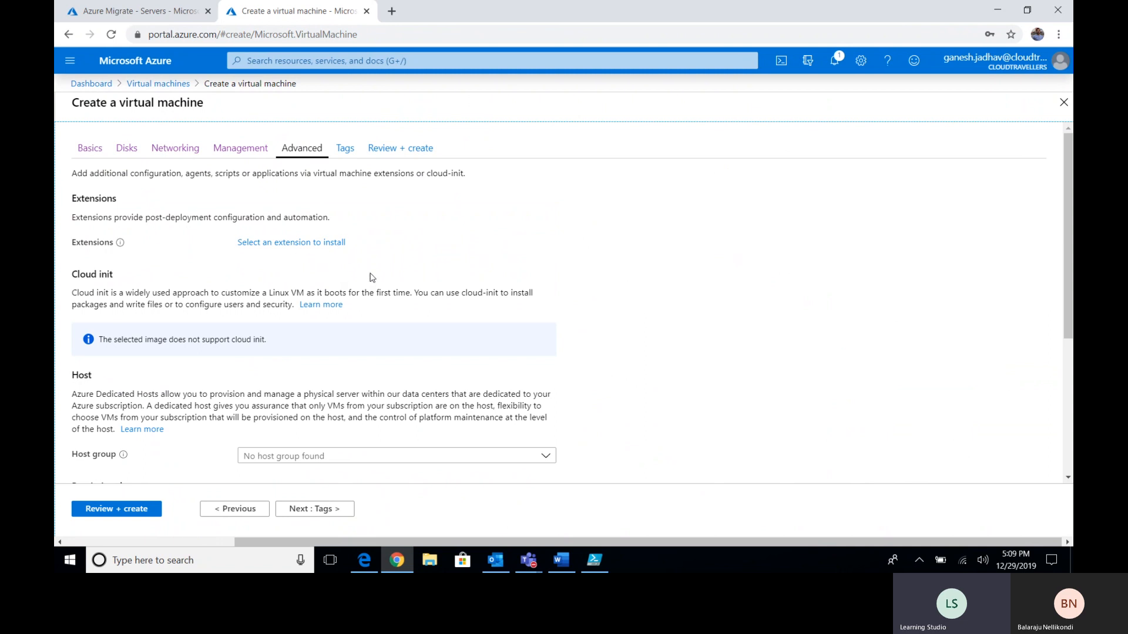
pyautogui.scroll(-5, 382, 271)
pyautogui.scroll(5, 415, 377)
pyautogui.click(337, 513)
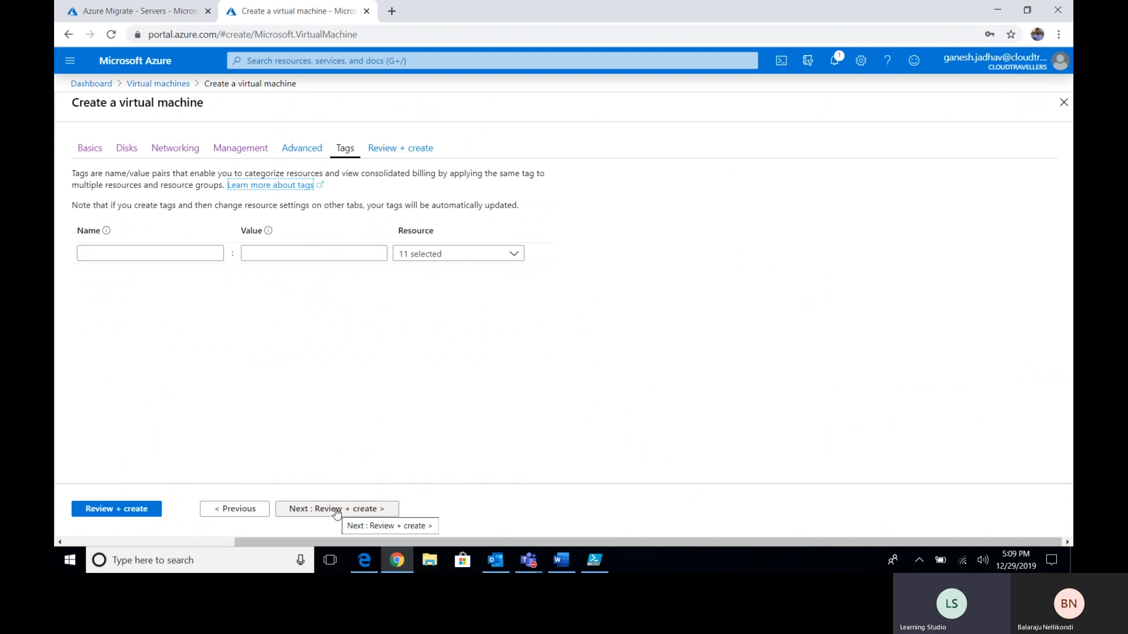
pyautogui.click(337, 513)
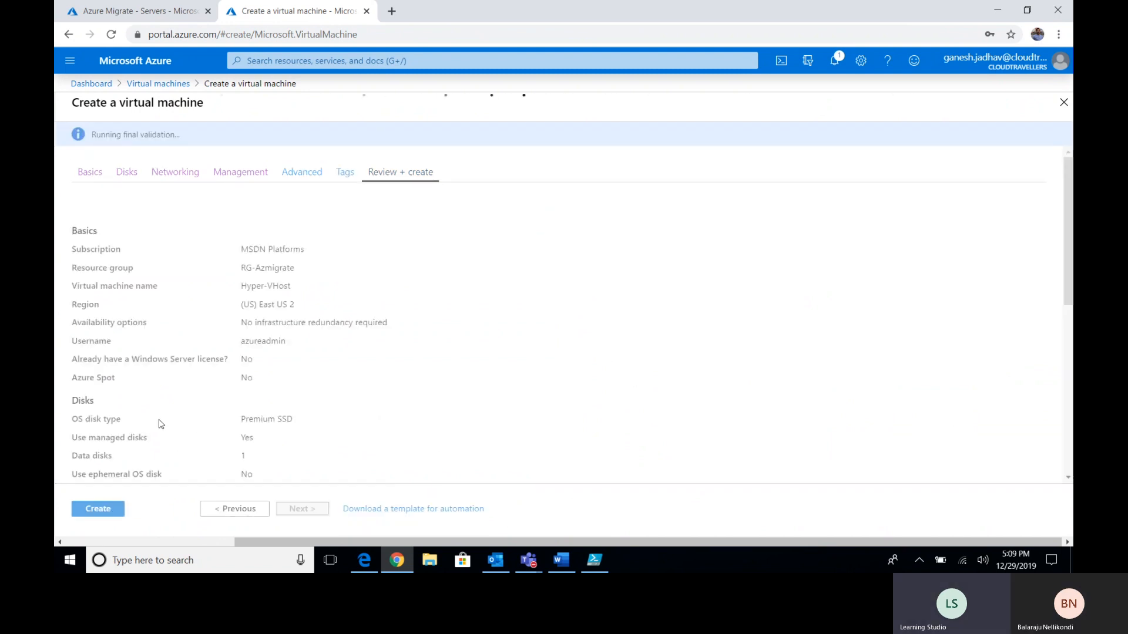
# - Create the Hyper-VHost VM in RG-Azmigrate, East US 2, and wait for deployment to finish
pyautogui.click(110, 521)
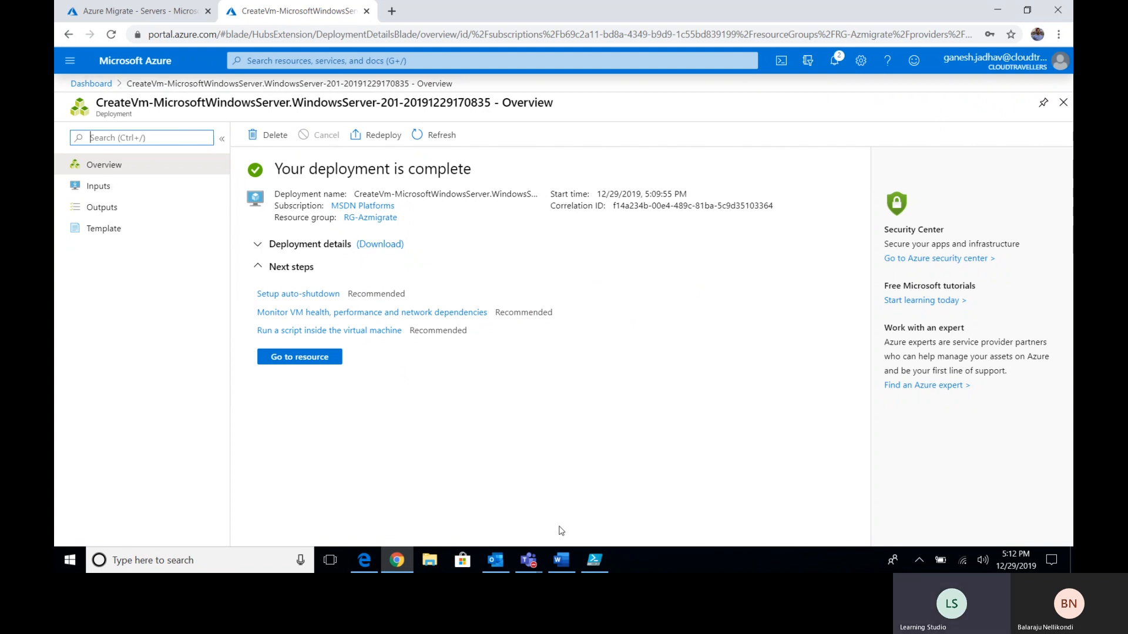
# - Expand the deployment details and go to the Hyper-VHost VM's overview page
pyautogui.click(617, 480)
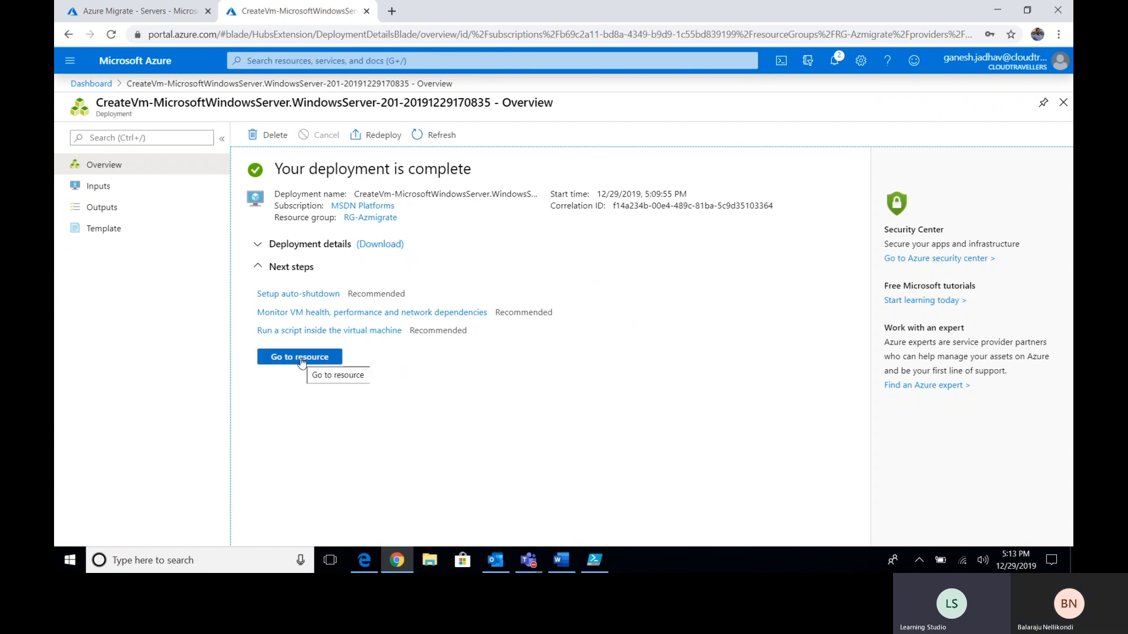
pyautogui.click(253, 248)
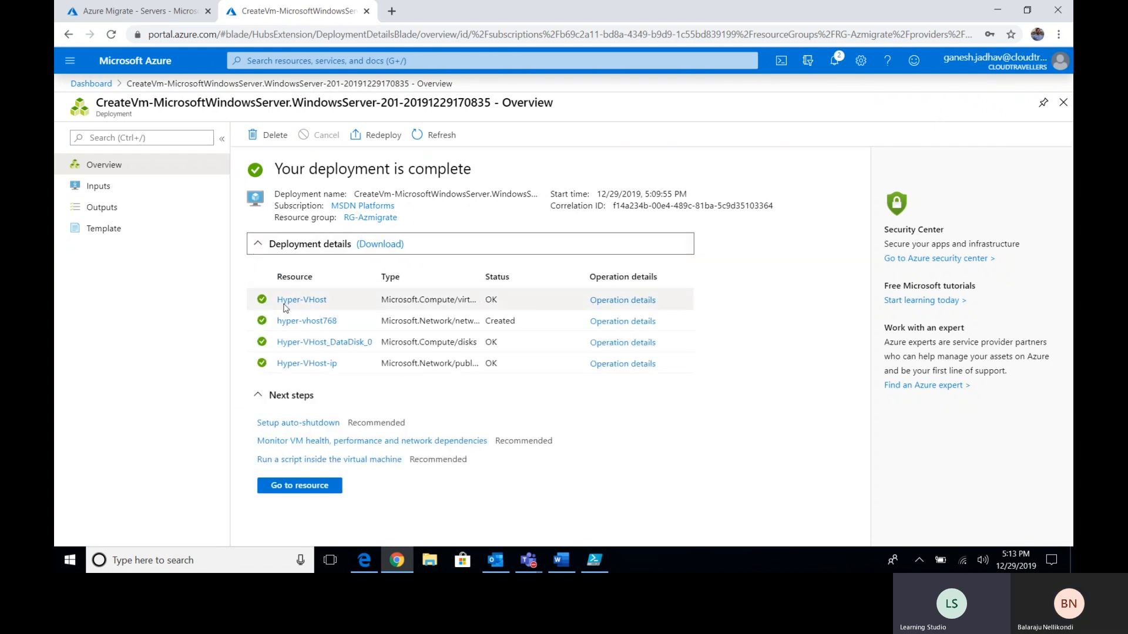
pyautogui.click(332, 488)
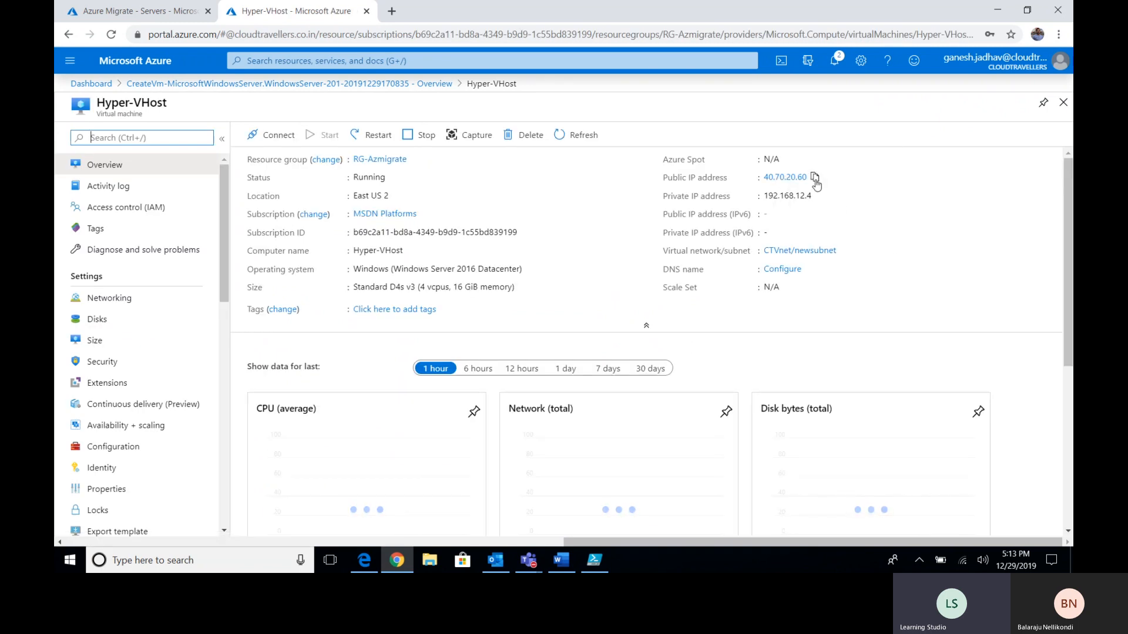
# - Copy the public IP 40.70.20.60 and connect to it with mstsc
pyautogui.click(815, 177)
pyautogui.press('super+r')
pyautogui.write('mstsc')
pyautogui.press('Return')
pyautogui.hotkey('ctrl', 'v')
pyautogui.press('Return')
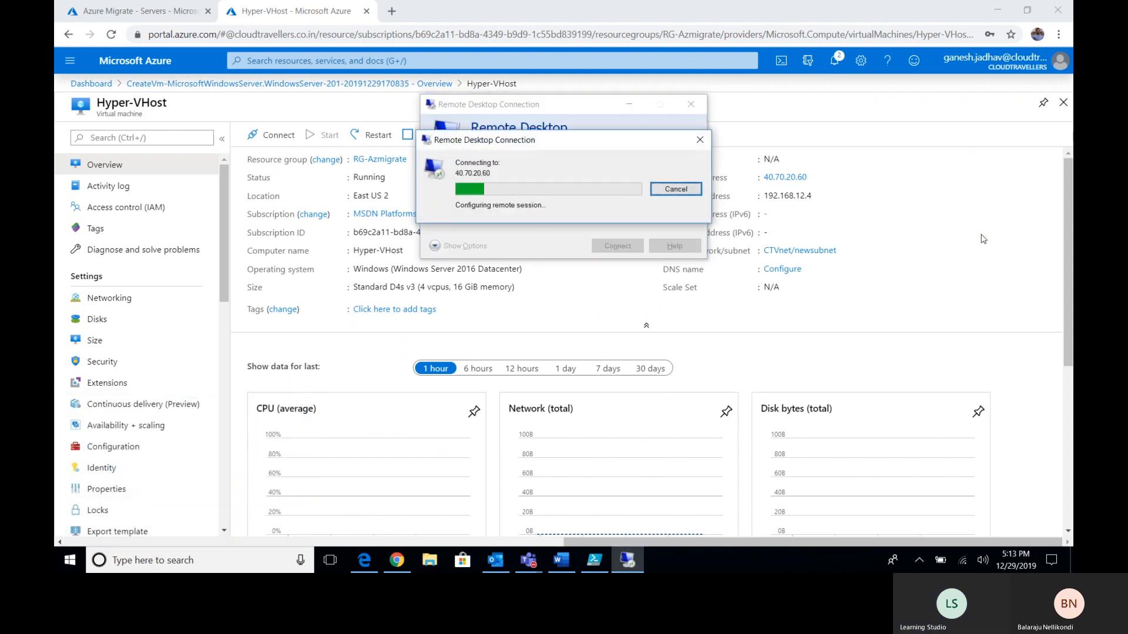
# - Sign in with the local administrator credentials and permanently accept the VM's certificate
pyautogui.write('.')
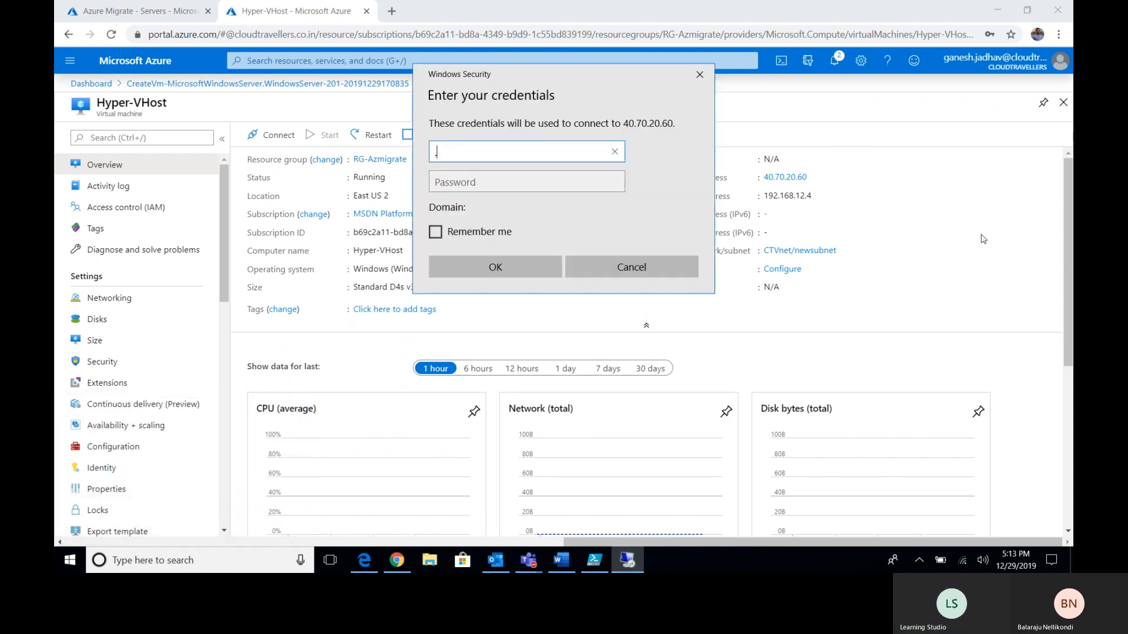
pyautogui.write('\\azureadmin')
pyautogui.press('Tab')
pyautogui.write('•••••••••••••••')
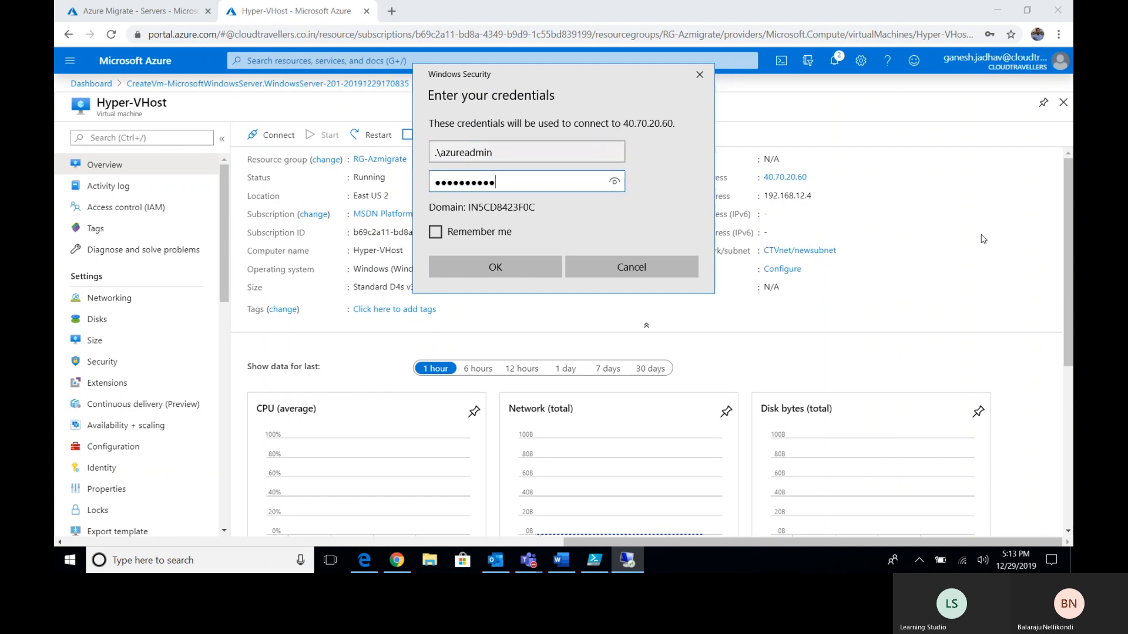
pyautogui.press('Return')
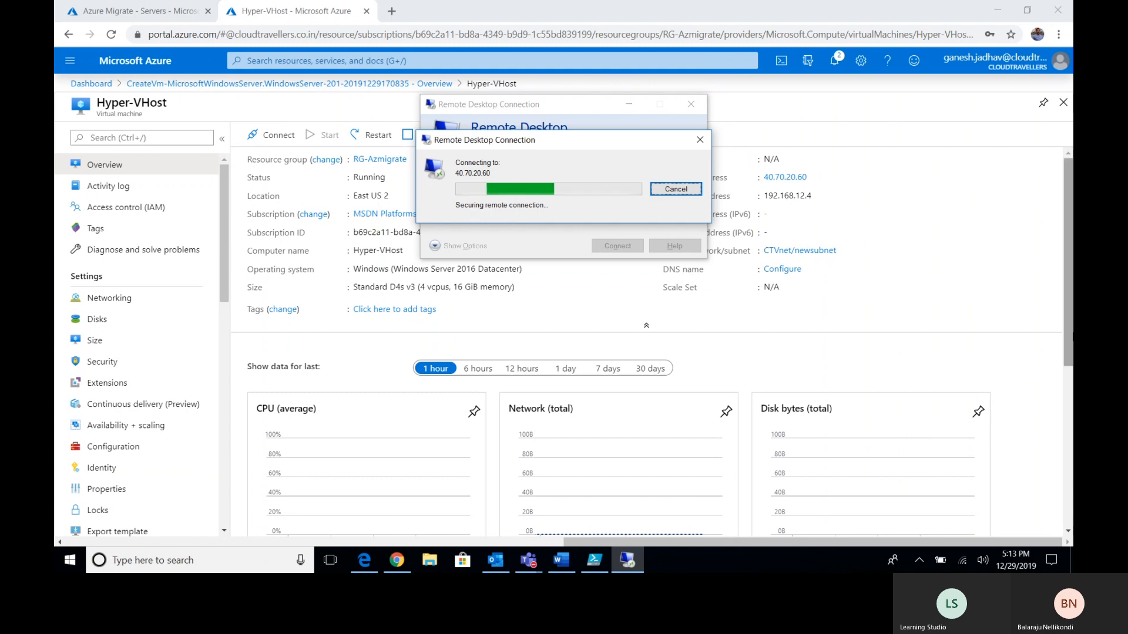
pyautogui.click(530, 268)
pyautogui.click(609, 292)
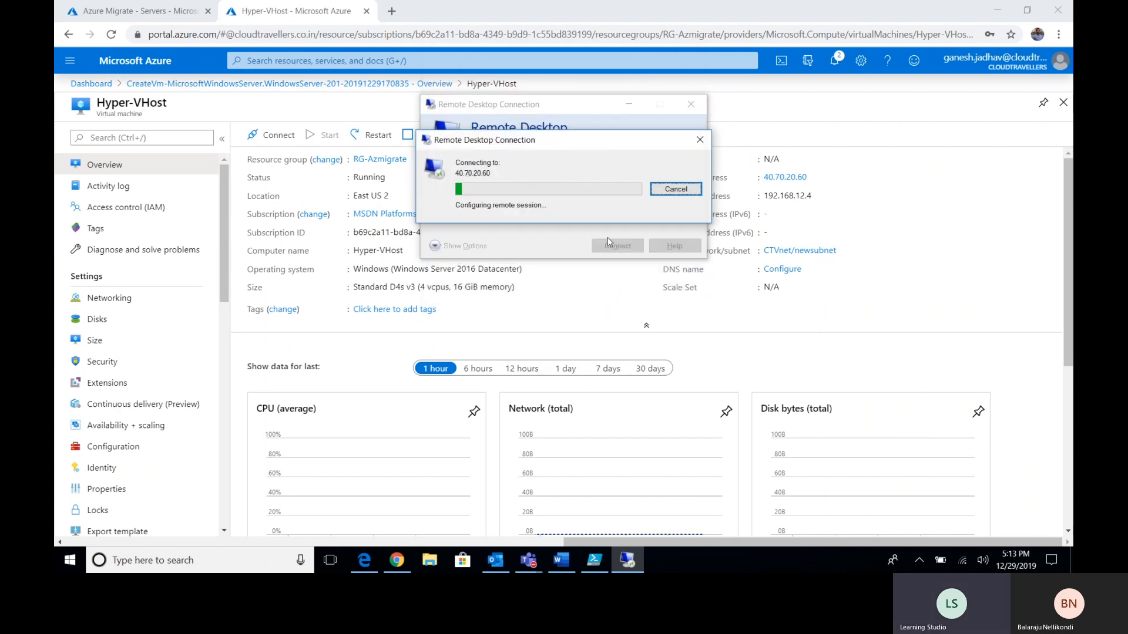
pyautogui.click(561, 561)
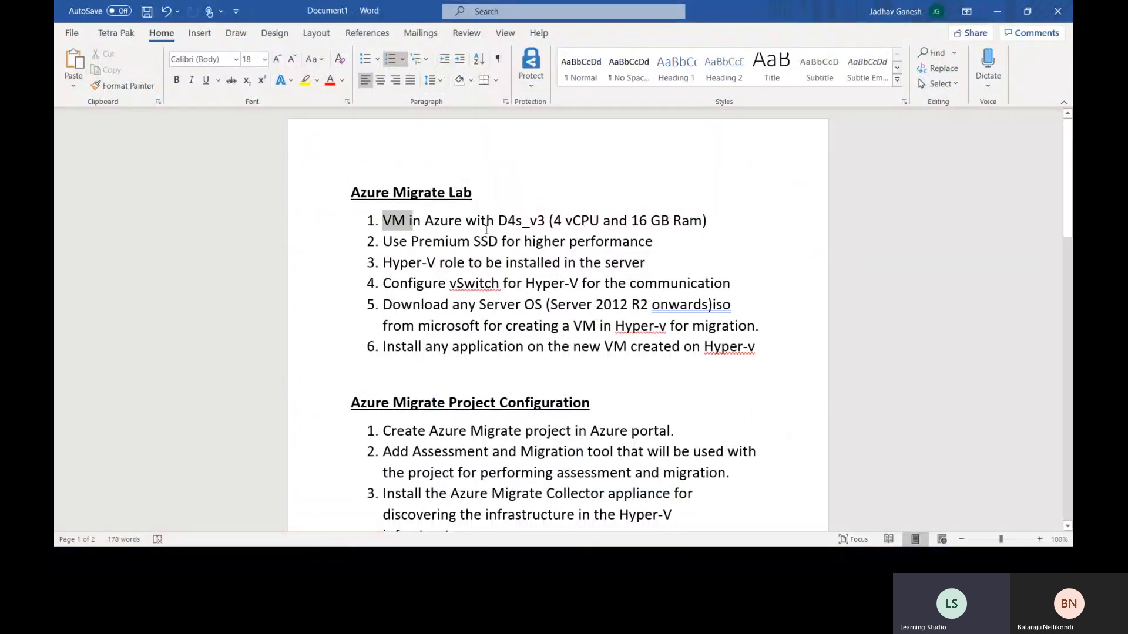
pyautogui.moveTo(385, 228); pyautogui.dragTo(653, 242)
pyautogui.click(544, 242)
pyautogui.moveTo(385, 241); pyautogui.dragTo(404, 216)
pyautogui.click(382, 262)
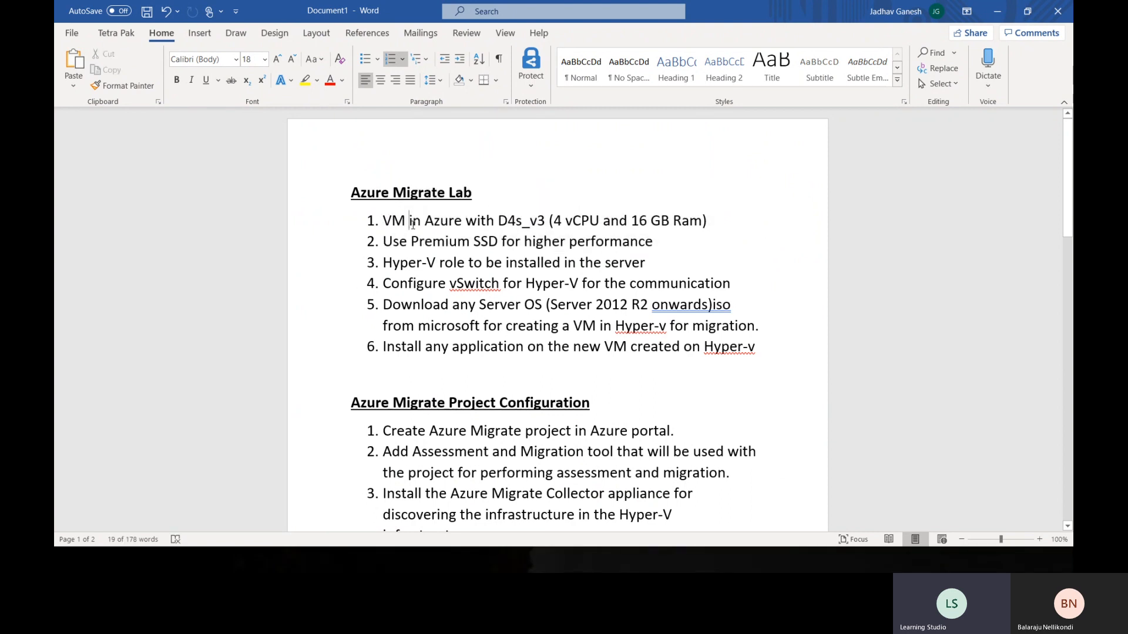
pyautogui.moveTo(382, 262); pyautogui.dragTo(561, 264)
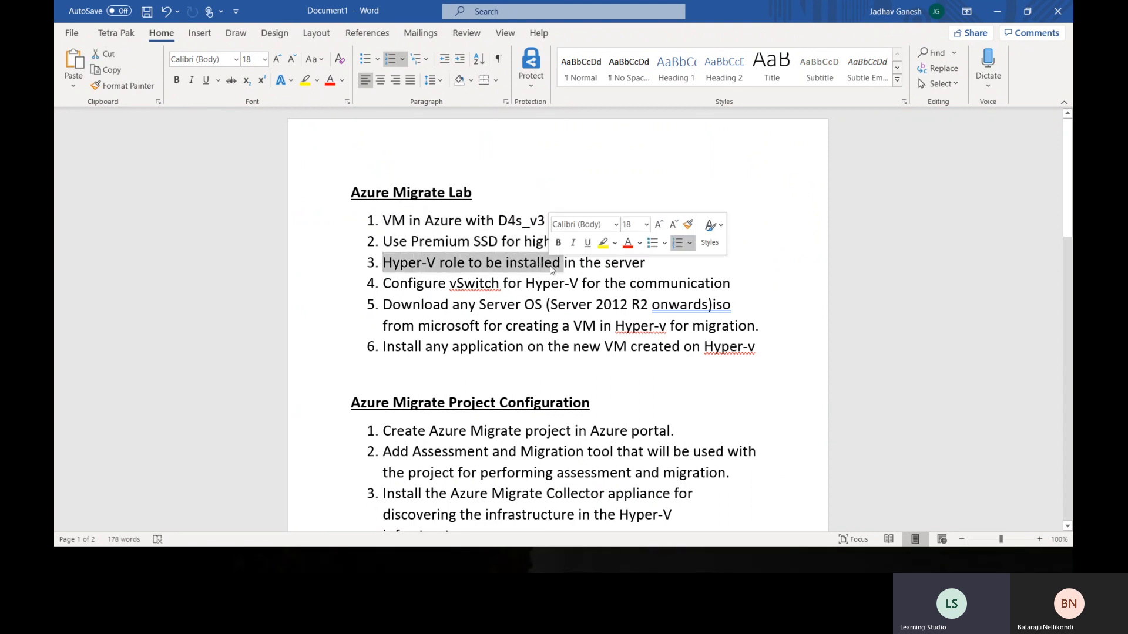
pyautogui.click(552, 262)
pyautogui.moveTo(647, 262); pyautogui.dragTo(404, 257)
pyautogui.click(416, 263)
pyautogui.click(998, 18)
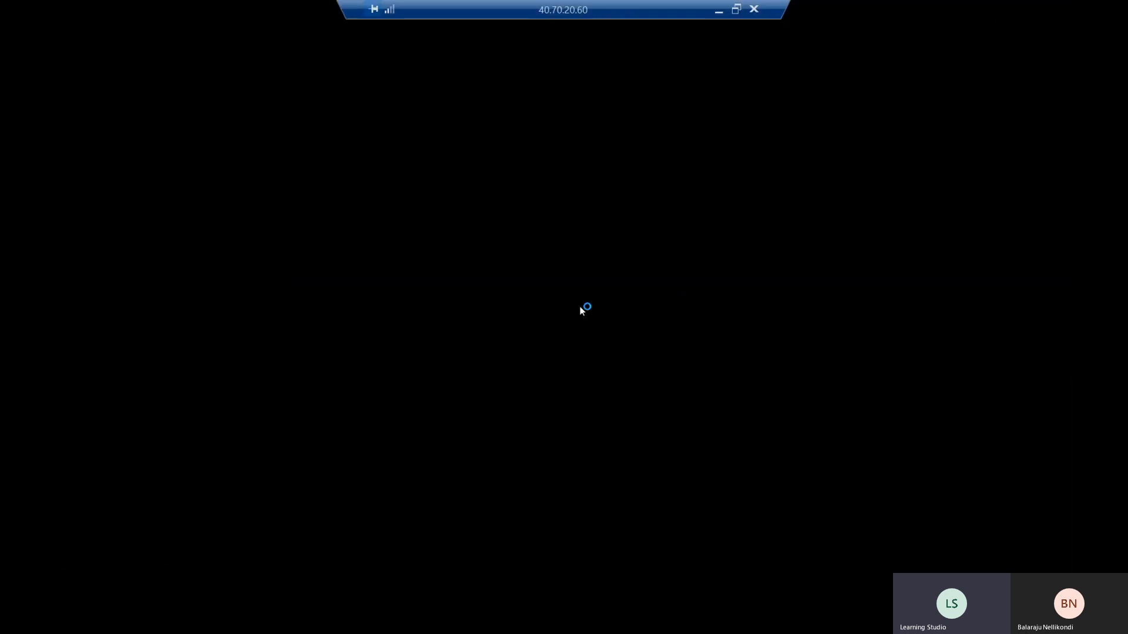
pyautogui.click(718, 10)
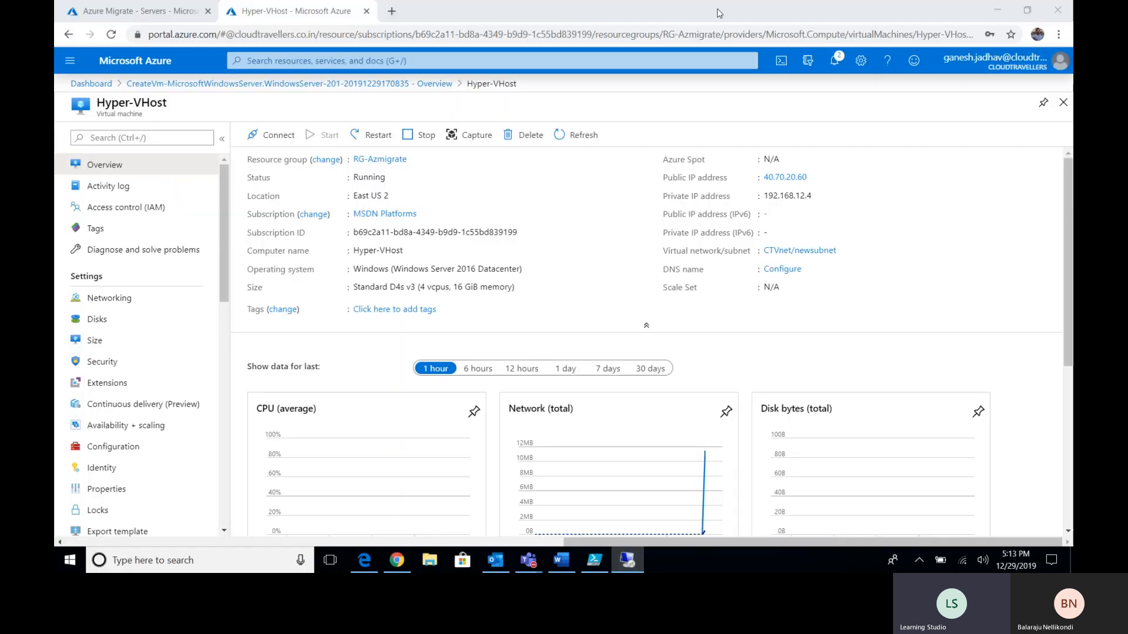
pyautogui.click(561, 560)
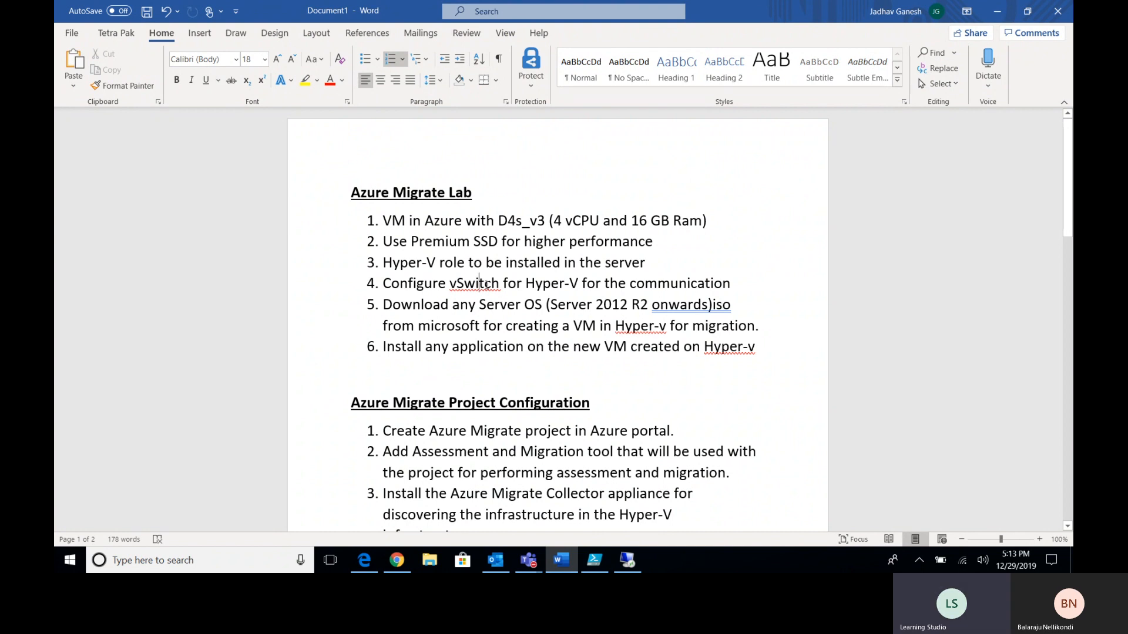
pyautogui.moveTo(384, 285); pyautogui.dragTo(629, 284)
pyautogui.click(648, 286)
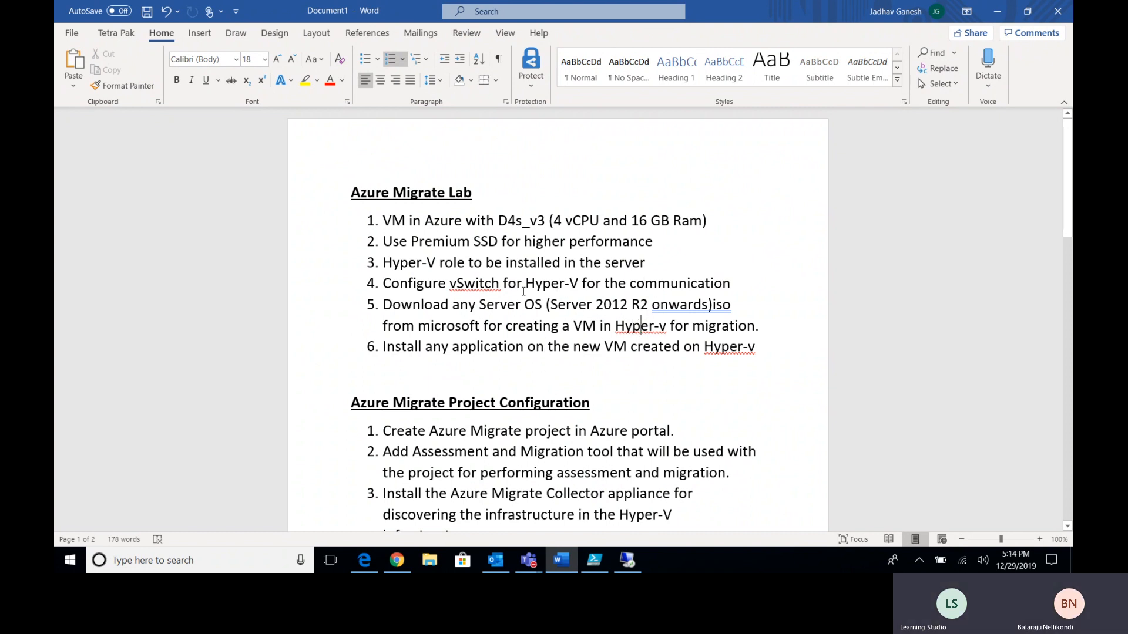
pyautogui.moveTo(404, 307); pyautogui.dragTo(730, 306)
pyautogui.click(722, 304)
pyautogui.moveTo(546, 305); pyautogui.dragTo(699, 307)
pyautogui.click(694, 307)
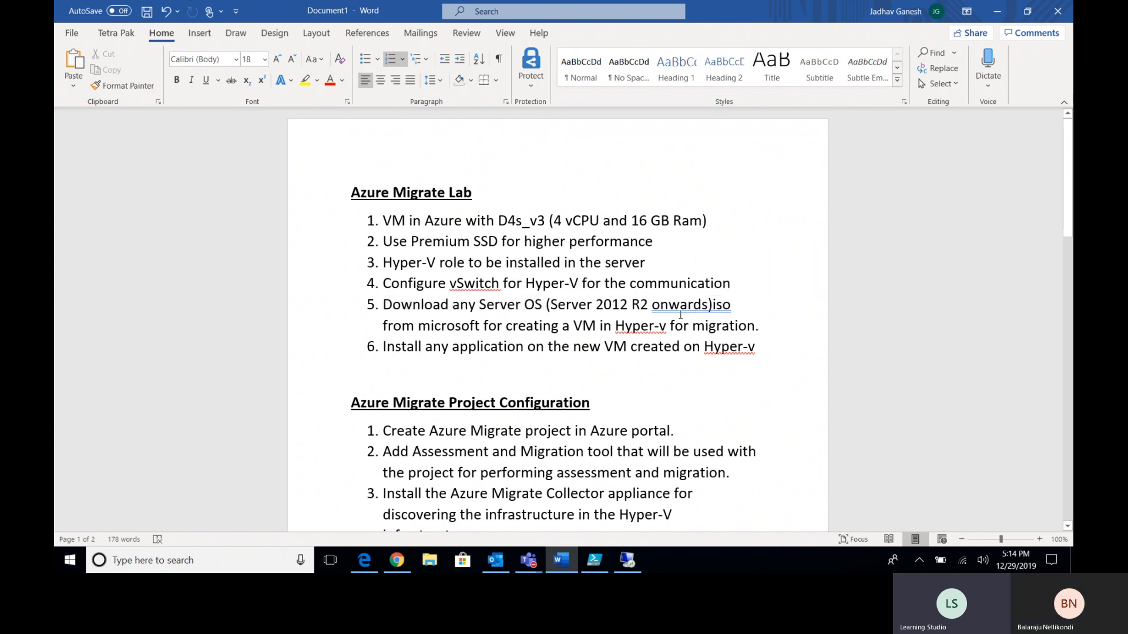
pyautogui.moveTo(549, 306); pyautogui.dragTo(709, 306)
pyautogui.click(669, 306)
pyautogui.moveTo(382, 305); pyautogui.dragTo(708, 324)
pyautogui.click(709, 324)
pyautogui.moveTo(383, 306); pyautogui.dragTo(744, 330)
pyautogui.click(745, 328)
pyautogui.click(594, 305)
pyautogui.moveTo(384, 262); pyautogui.dragTo(734, 287)
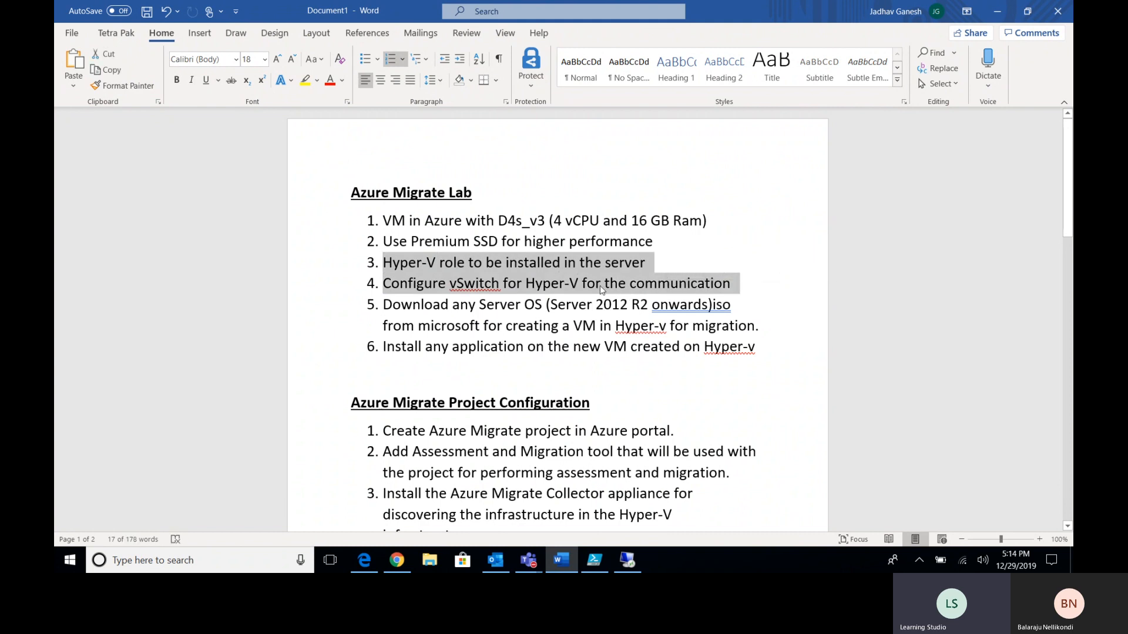
pyautogui.click(601, 284)
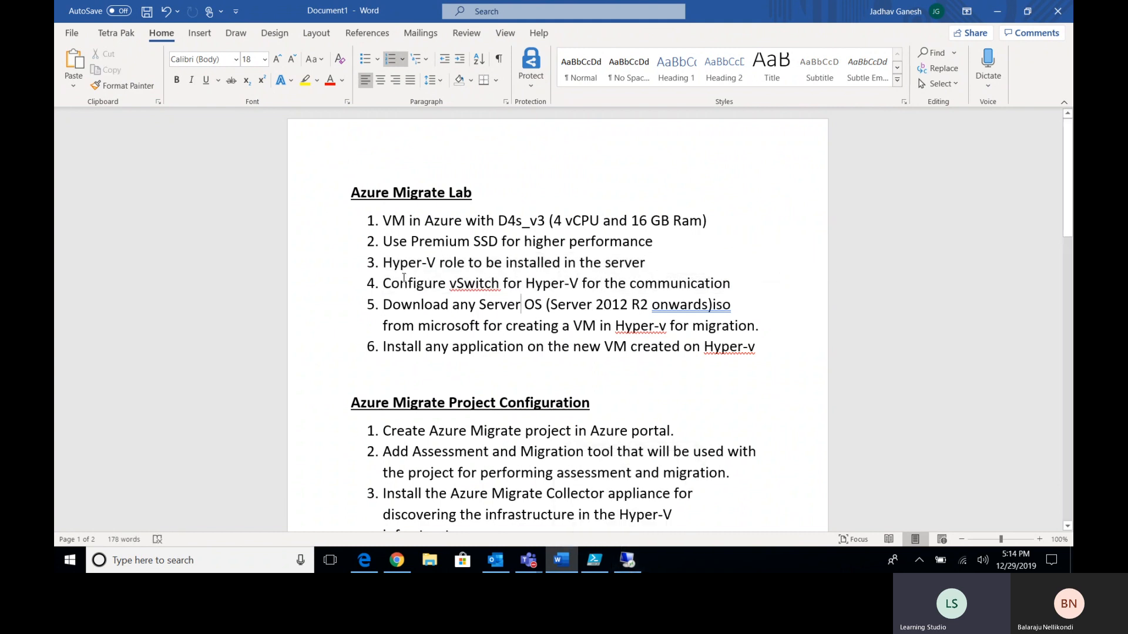
pyautogui.moveTo(399, 282); pyautogui.dragTo(514, 284)
pyautogui.click(520, 303)
pyautogui.click(628, 560)
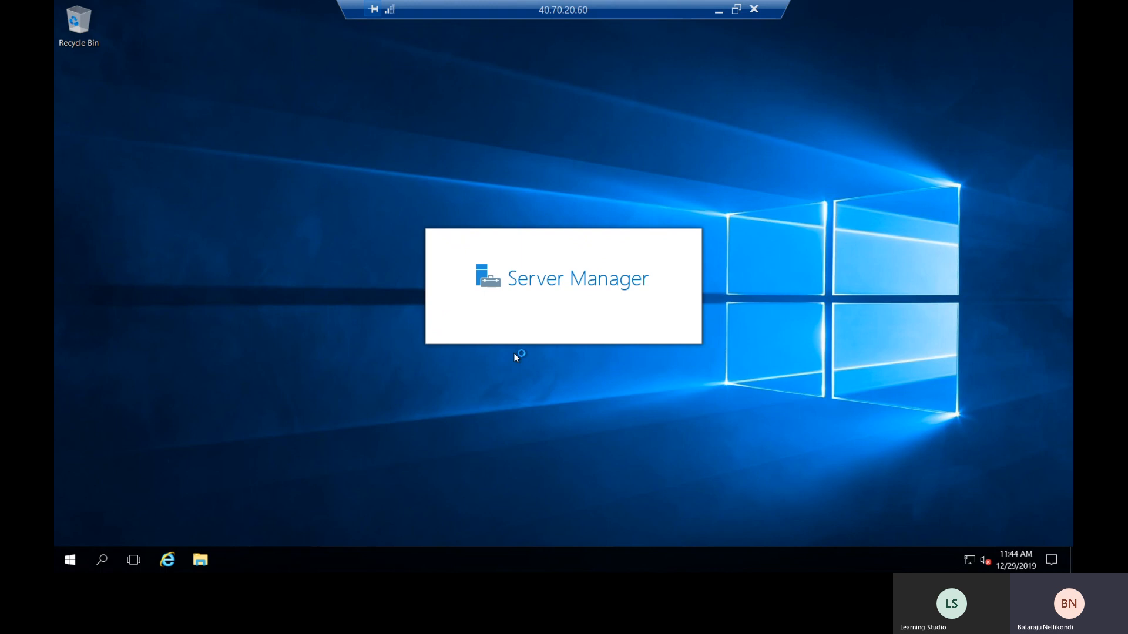
# - Dismiss the network discovery prompt, close Server Manager, refresh the desktop and minimise the RDP session
pyautogui.click(660, 181)
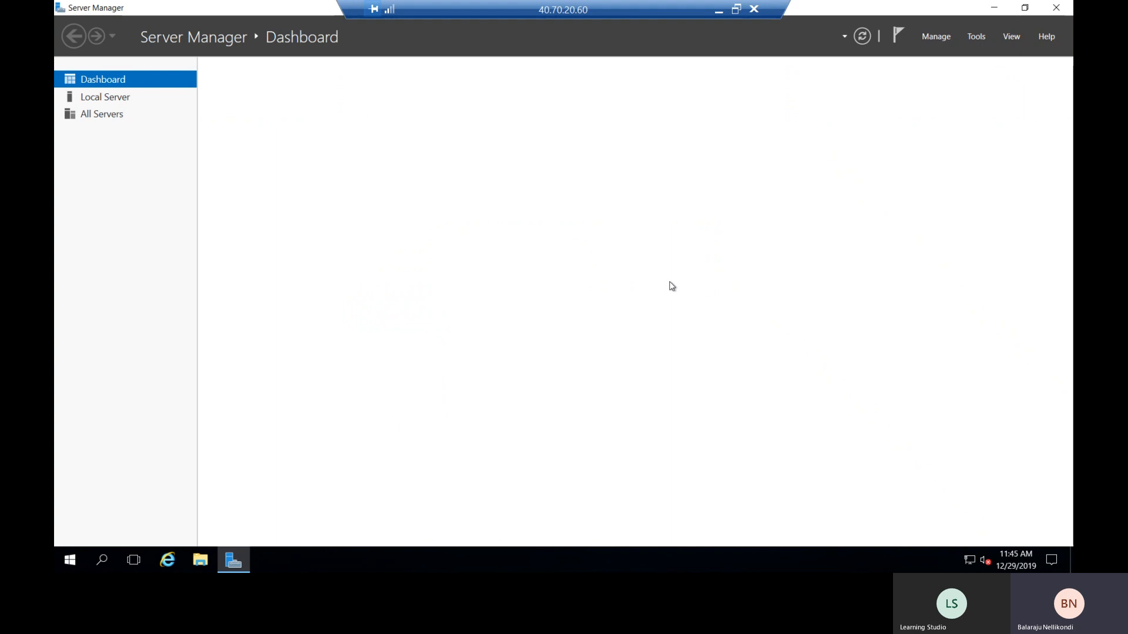
pyautogui.click(1055, 8)
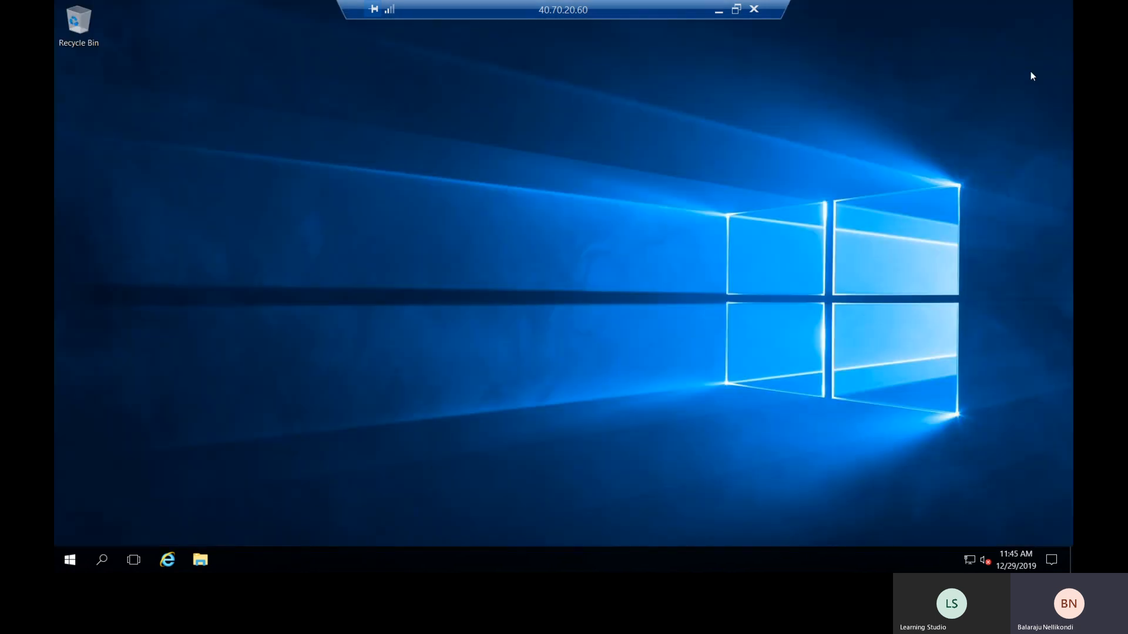
pyautogui.rightClick(673, 219)
pyautogui.click(696, 257)
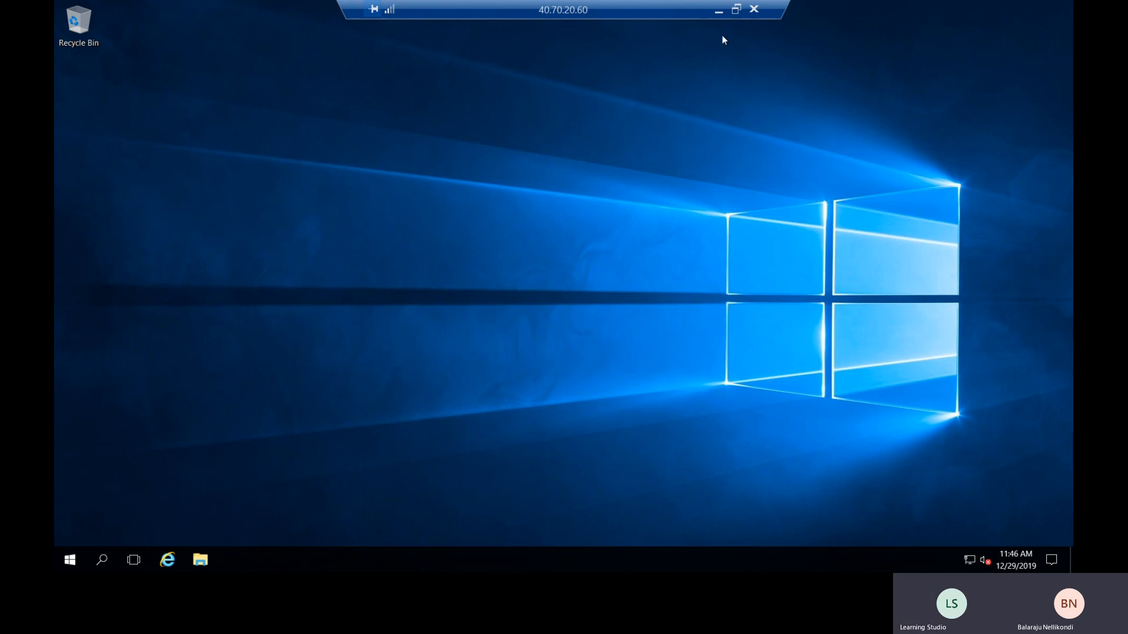
pyautogui.click(718, 10)
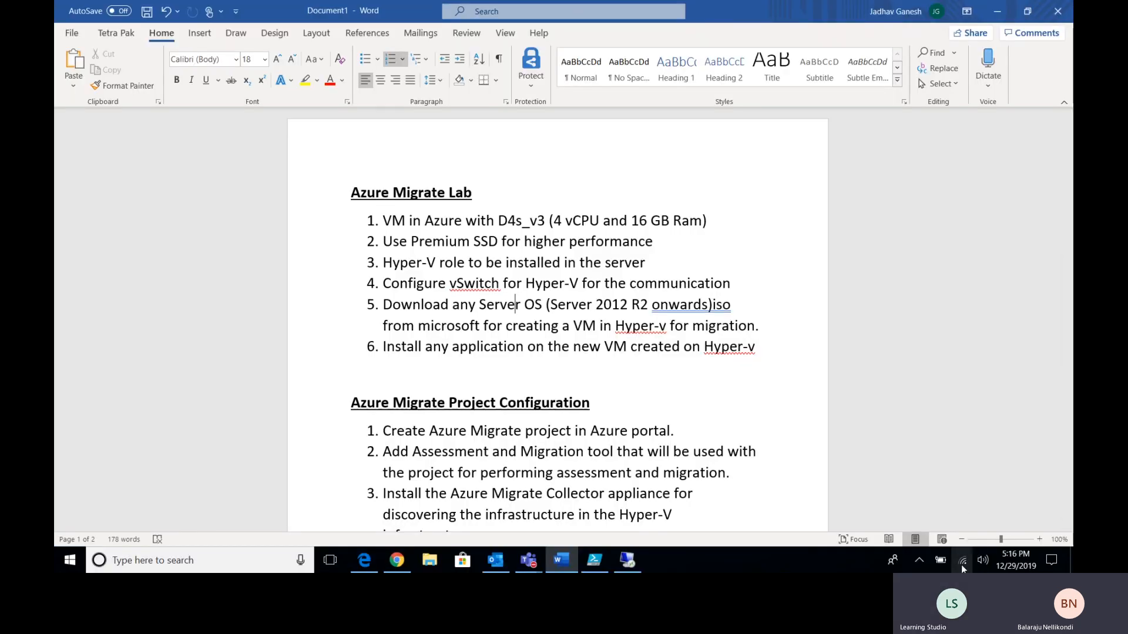
# - Restore the Remote Desktop session from the taskbar
pyautogui.click(628, 560)
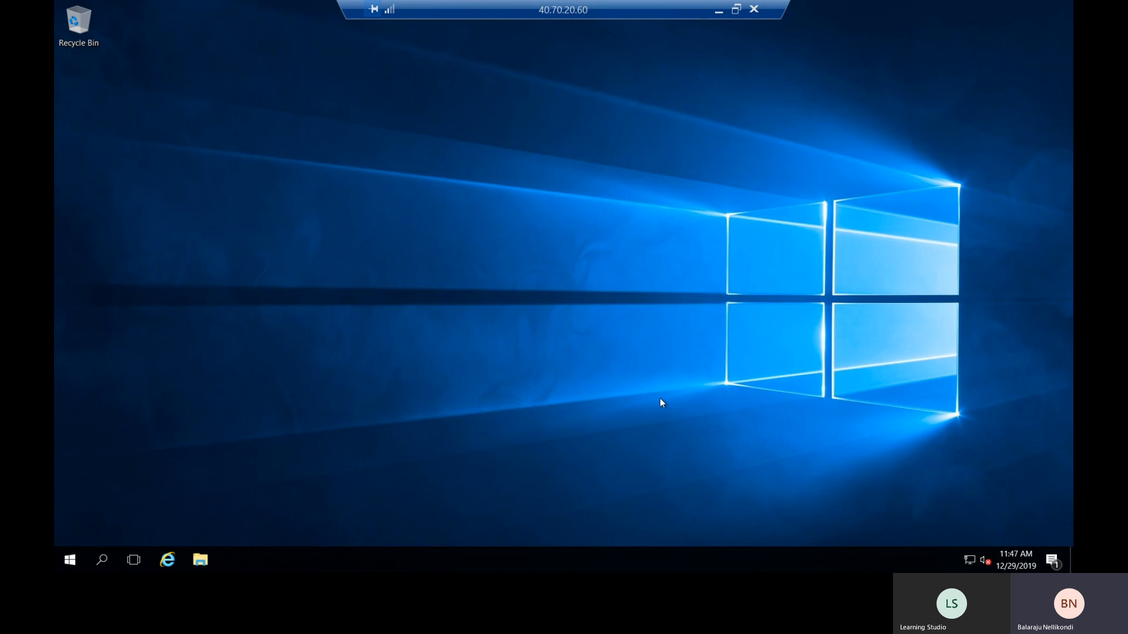
# - Refresh the remote server's desktop and briefly check the Start menu
pyautogui.rightClick(606, 263)
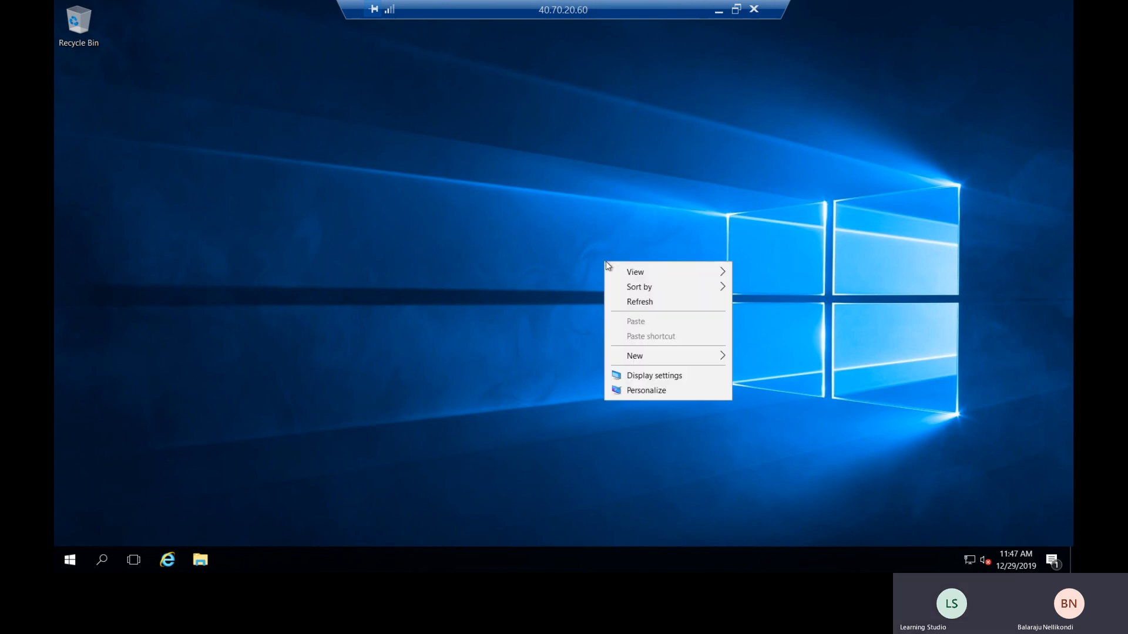
pyautogui.click(633, 306)
pyautogui.click(71, 561)
pyautogui.click(759, 288)
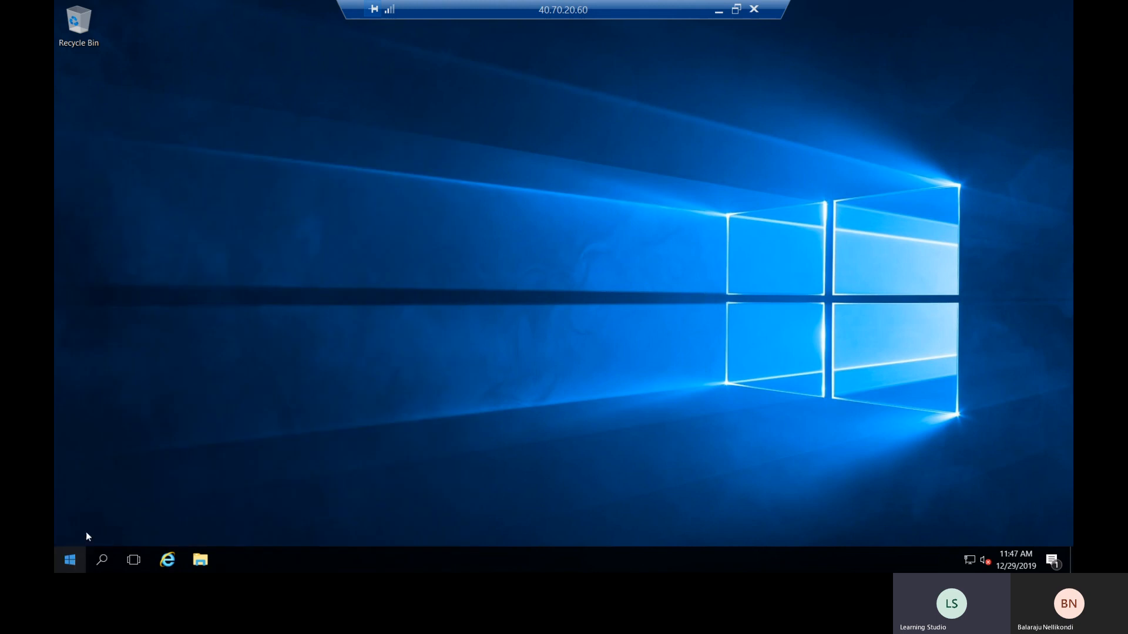
# - Run hostname in a Command Prompt to confirm the server is Hyper-VHost, then close it
pyautogui.rightClick(80, 562)
pyautogui.click(113, 498)
pyautogui.write('cmd')
pyautogui.press('Return')
pyautogui.write('hostname')
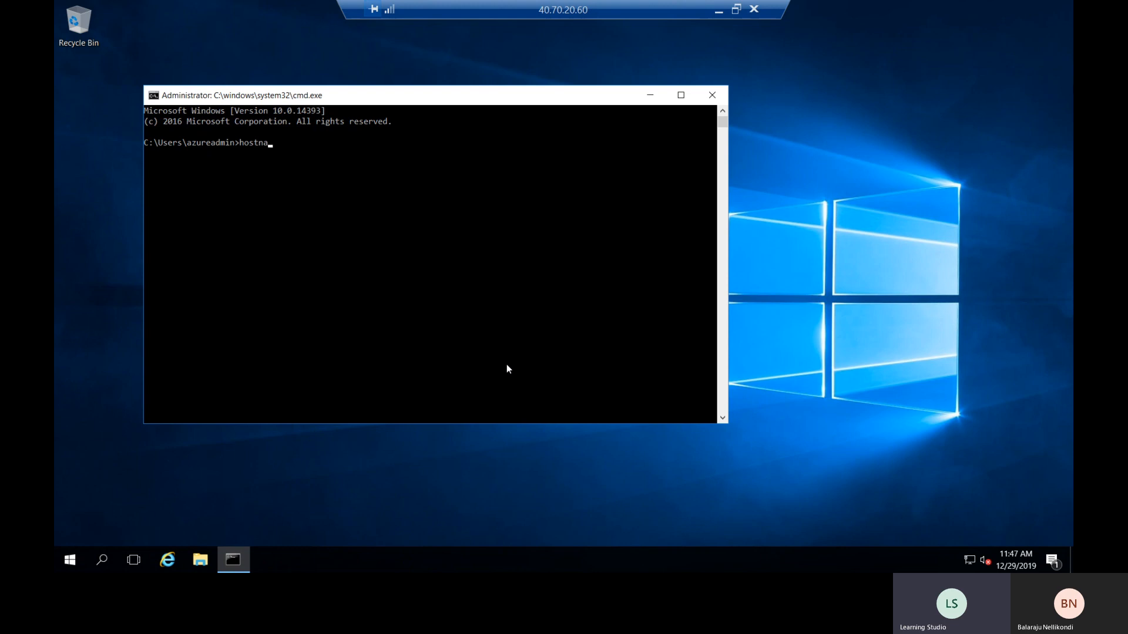
pyautogui.press('Return')
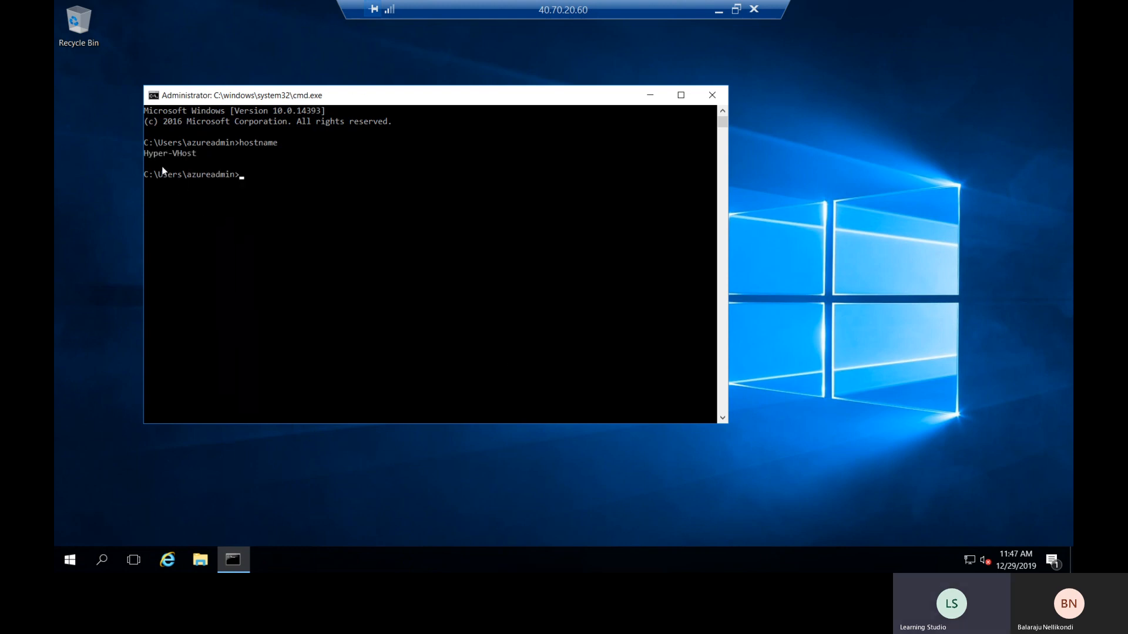
pyautogui.moveTo(145, 154); pyautogui.dragTo(205, 154)
pyautogui.click(204, 154)
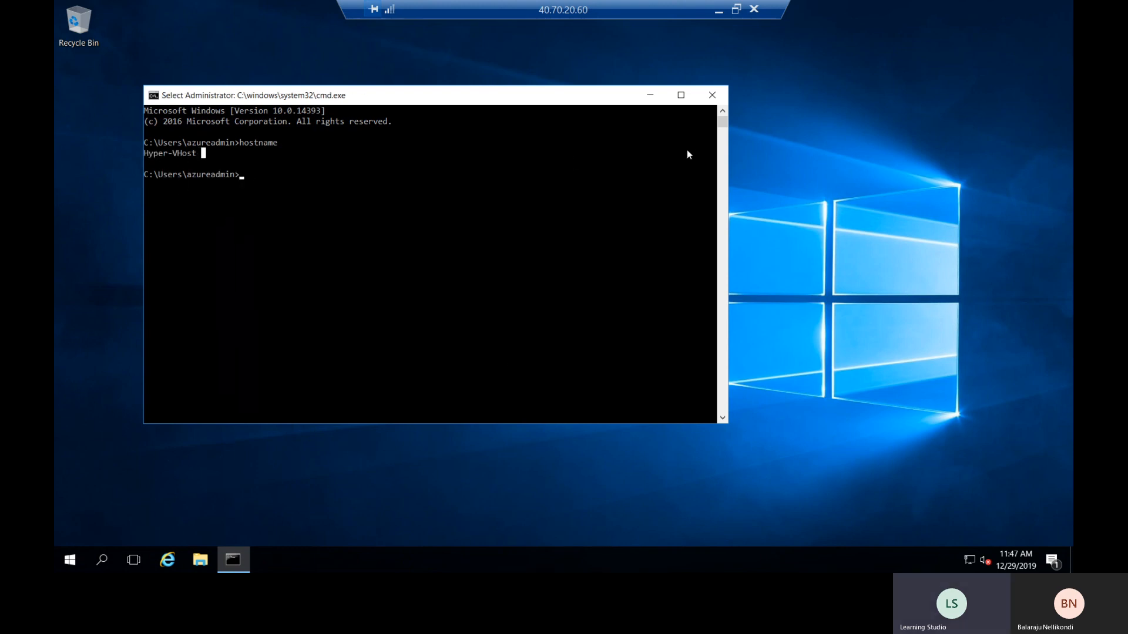
pyautogui.click(711, 95)
# - Launch Server Manager from the Start menu
pyautogui.rightClick(532, 210)
pyautogui.press('Escape')
pyautogui.click(70, 560)
pyautogui.click(302, 170)
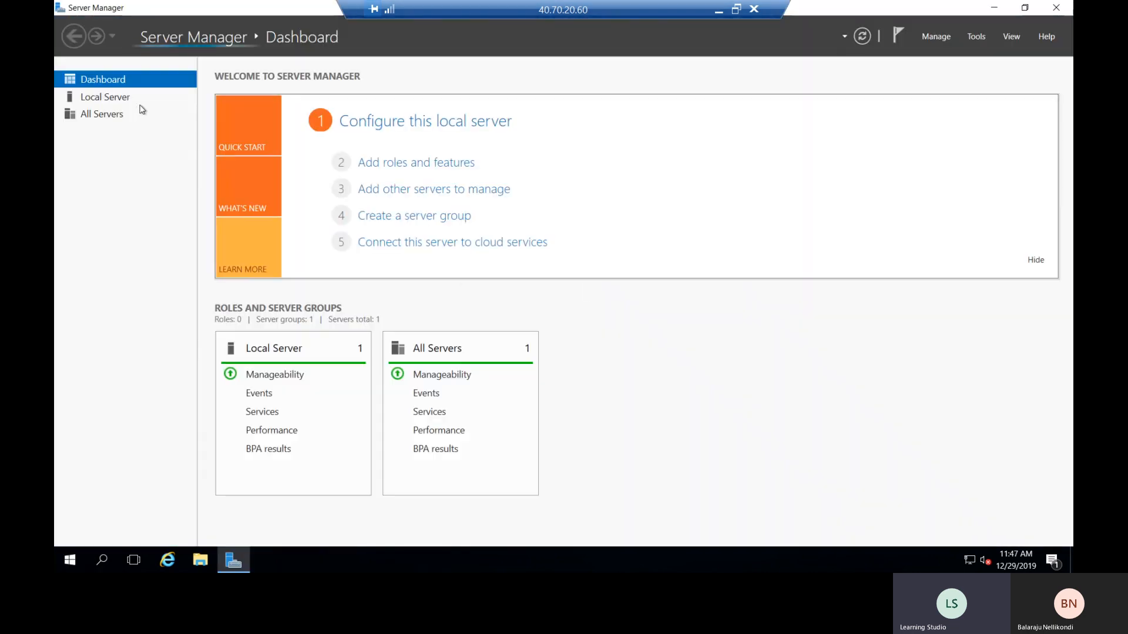
# - Set IE Enhanced Security Configuration Off for Administrators and Users under Local Server, then close Server Manager
pyautogui.click(131, 99)
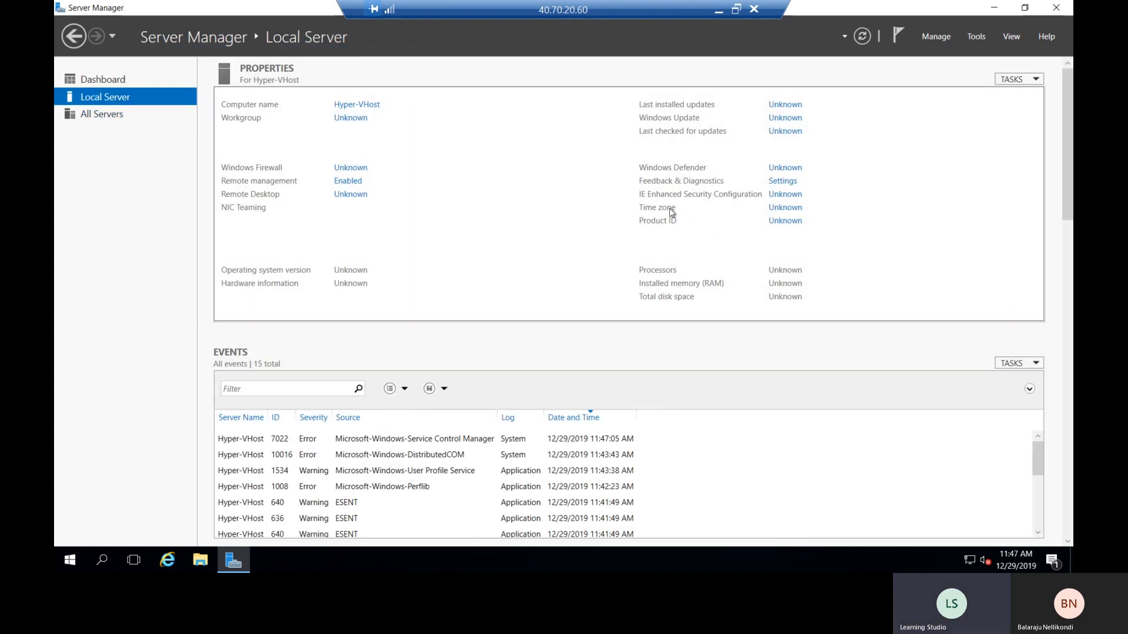
pyautogui.click(778, 197)
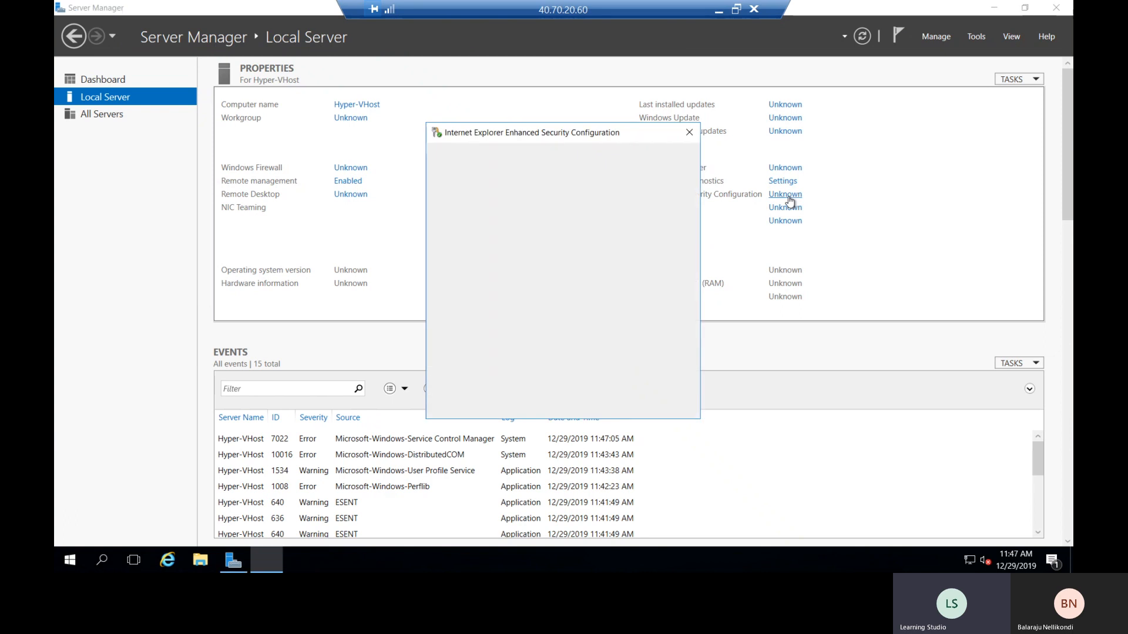
pyautogui.click(487, 263)
pyautogui.click(484, 339)
pyautogui.click(605, 410)
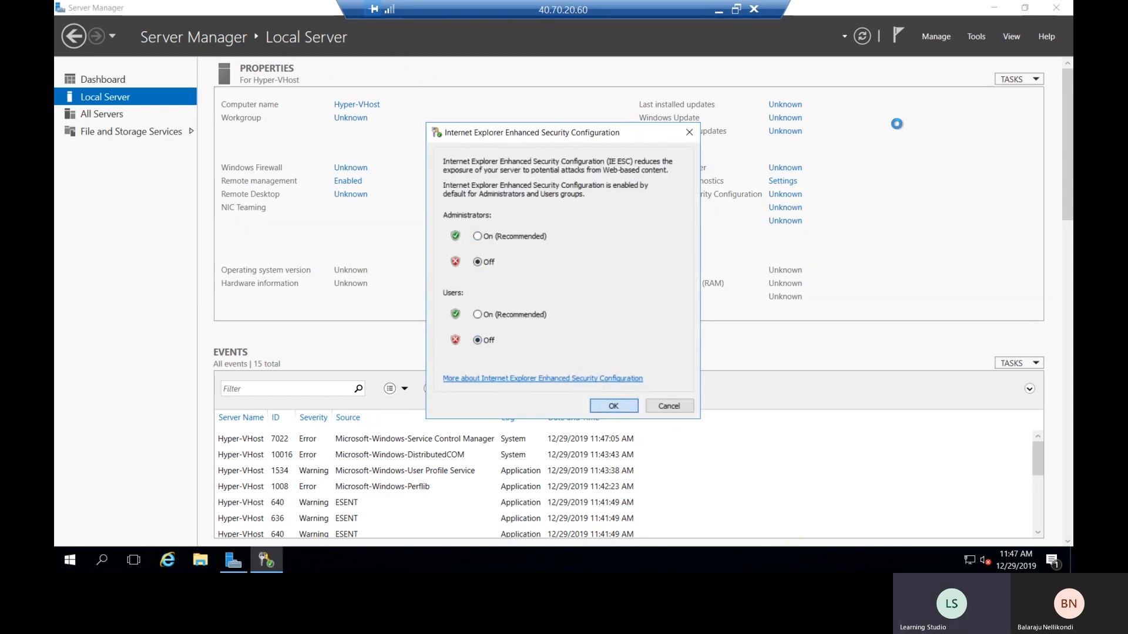
pyautogui.click(1058, 8)
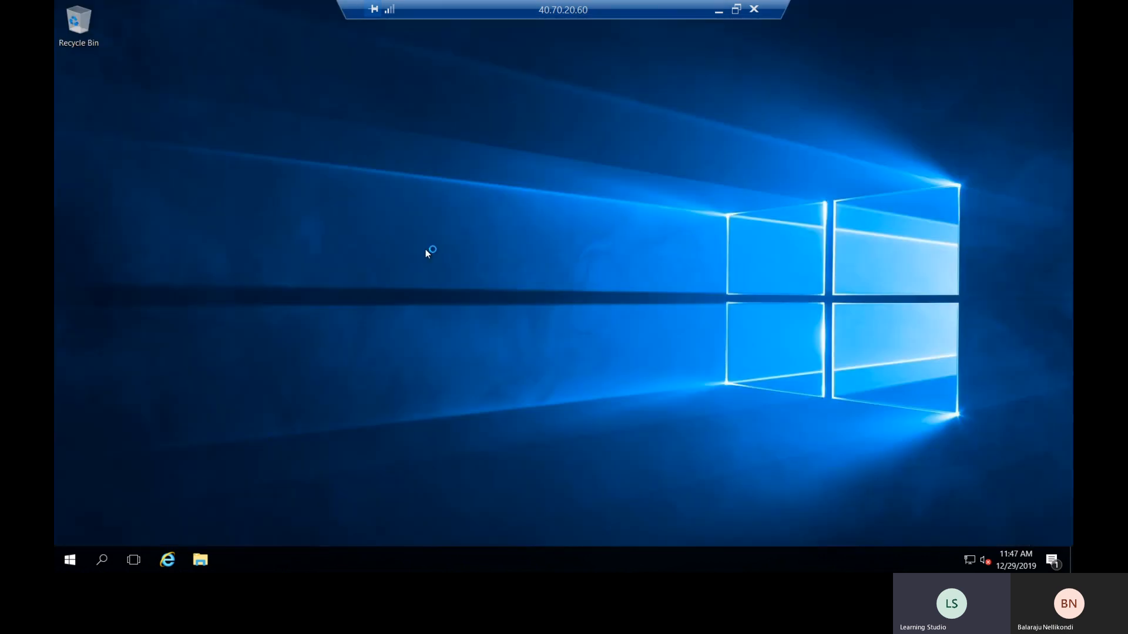
pyautogui.rightClick(373, 240)
# - Launch Internet Explorer maximized, accept its recommended settings, and go to google.com
pyautogui.click(383, 280)
pyautogui.click(170, 561)
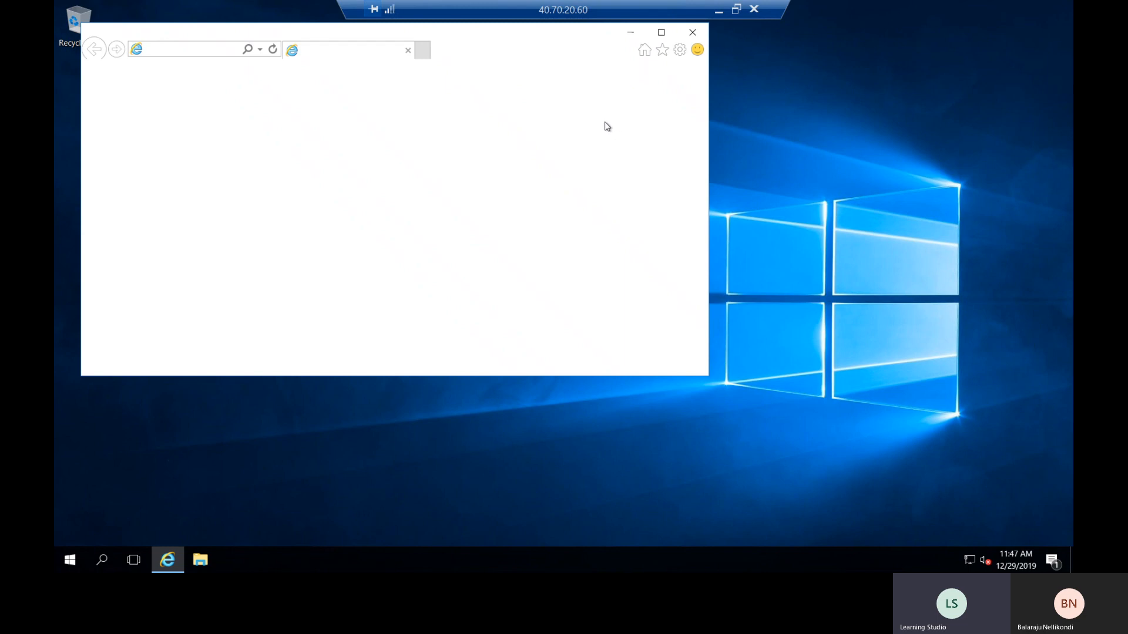
pyautogui.click(662, 33)
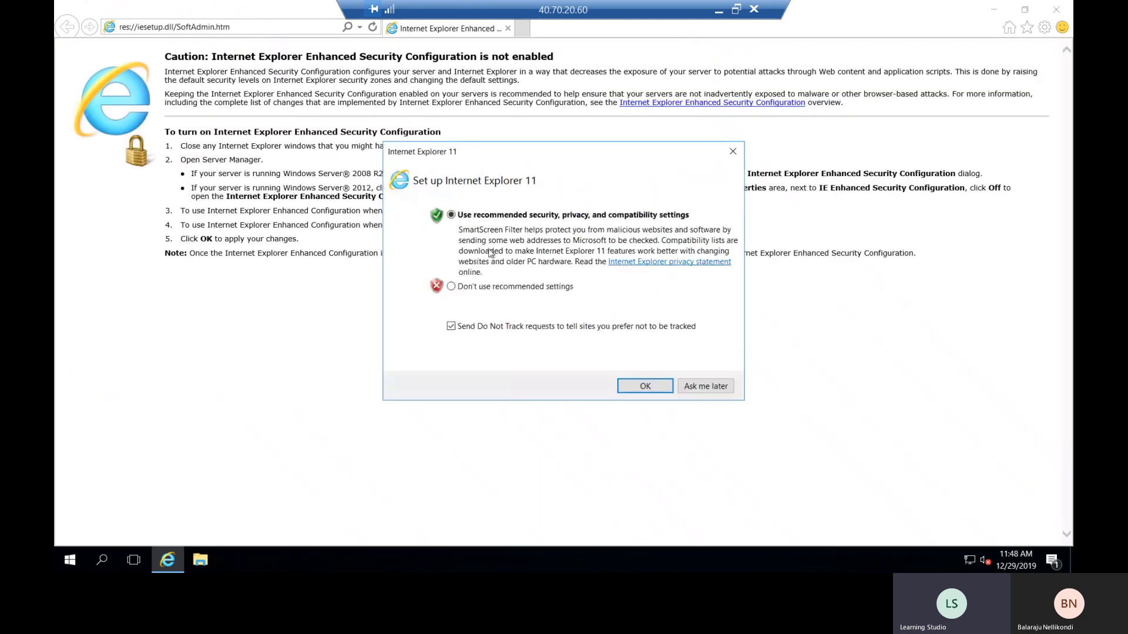
pyautogui.click(236, 30)
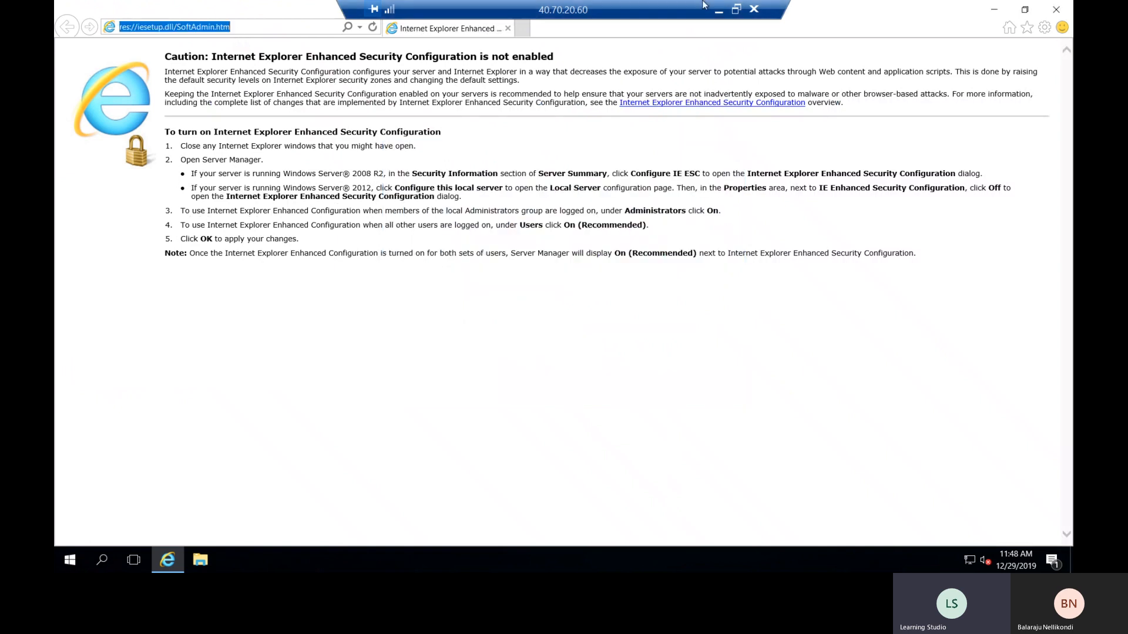
pyautogui.write('gogle')
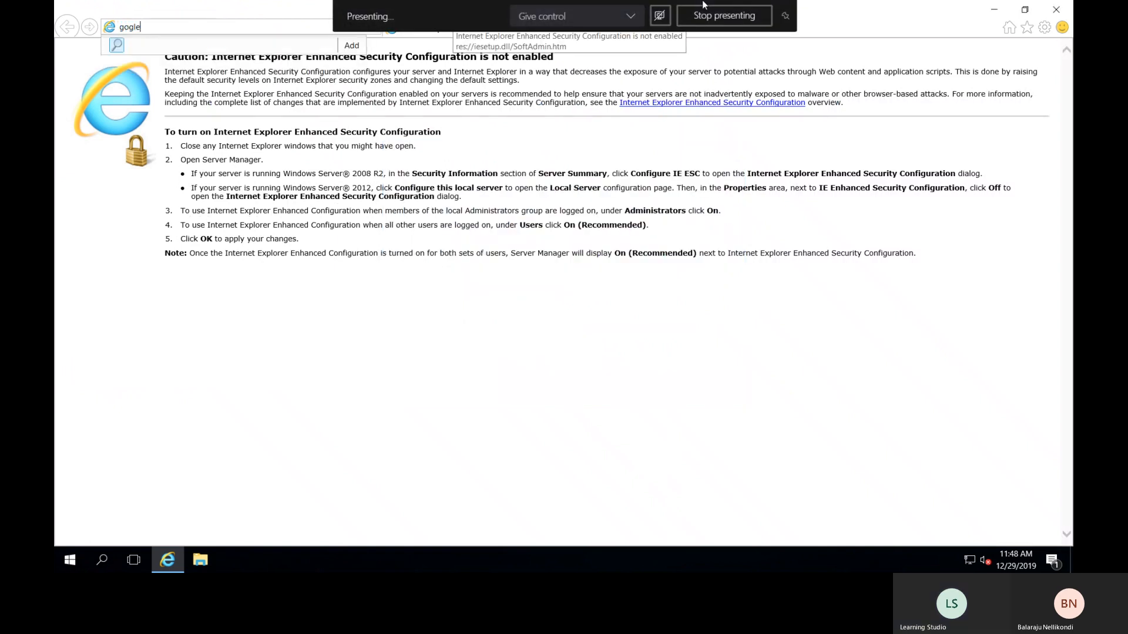
pyautogui.press('BackSpace')
pyautogui.press('BackSpace')
pyautogui.press('BackSpace')
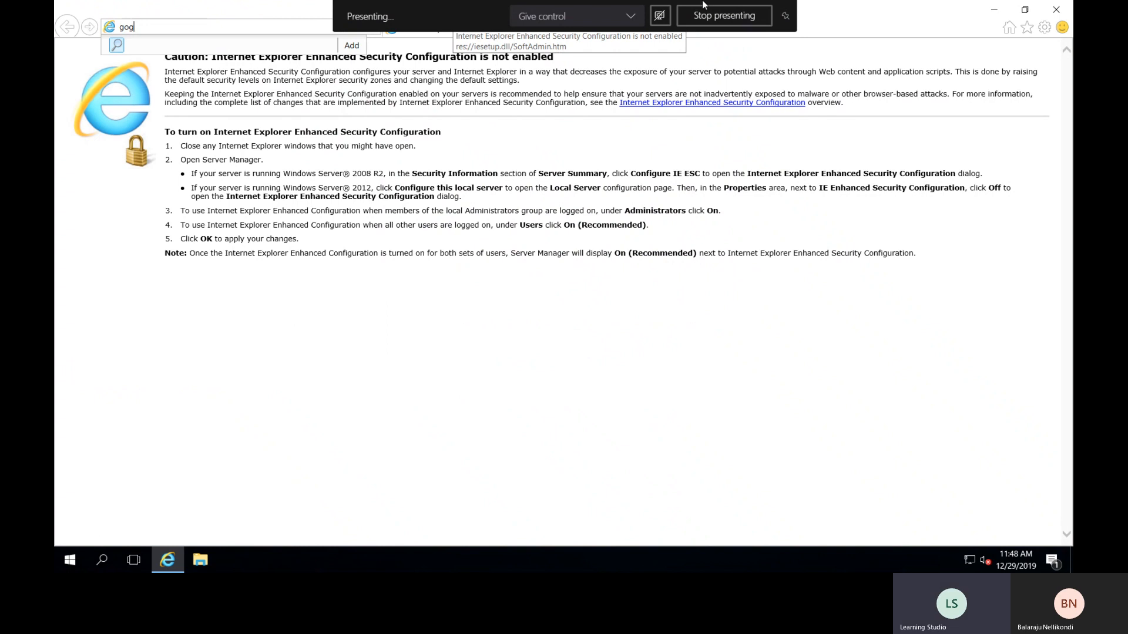
pyautogui.write('ogle')
pyautogui.hotkey('ctrl', 'Return')
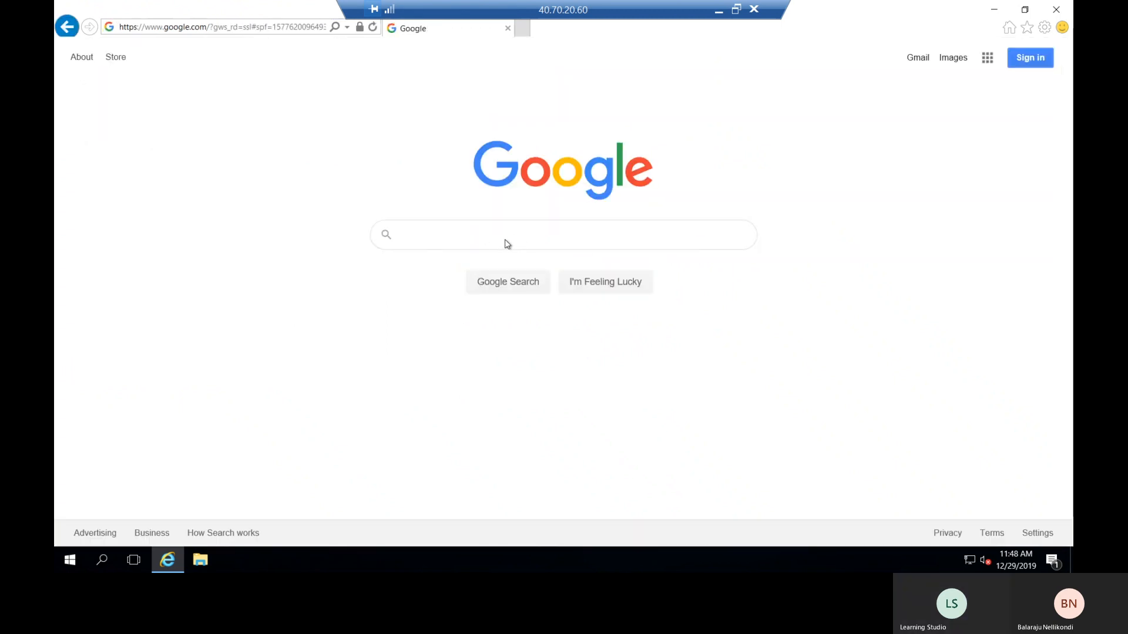
# - Search Google for 'download windows server 2012r2 iso'
pyautogui.write('downl')
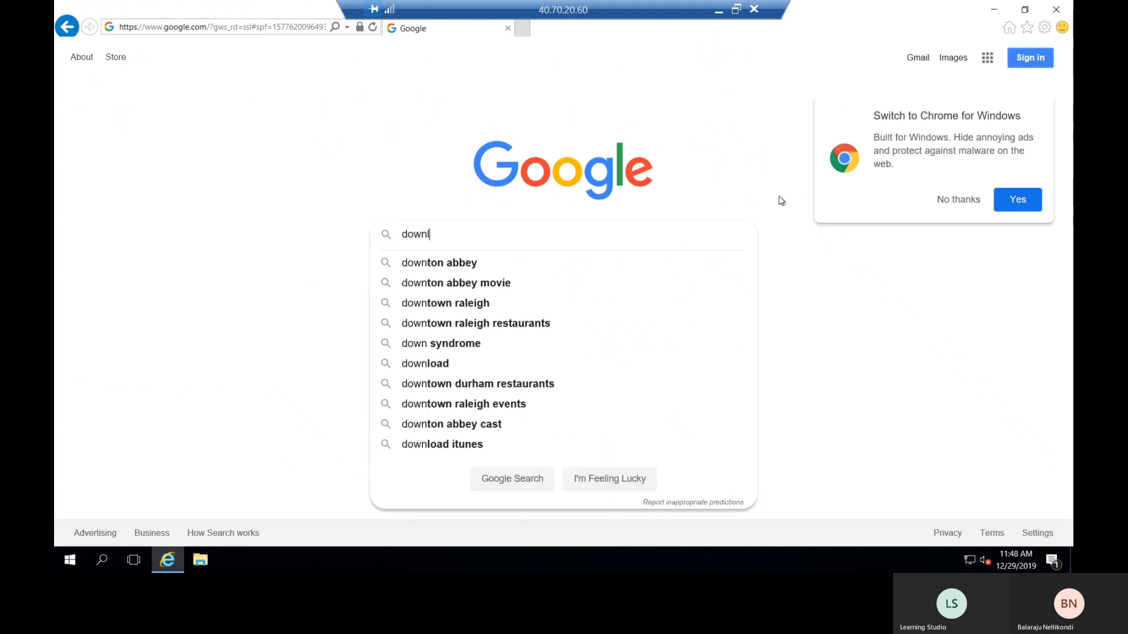
pyautogui.write('oad windoes')
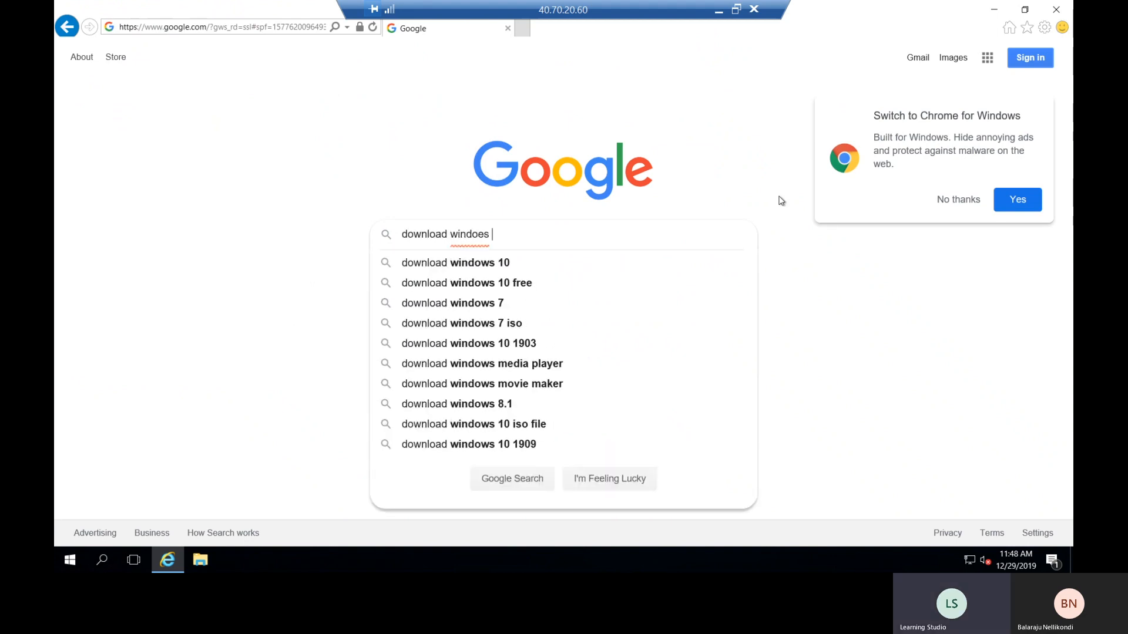
pyautogui.press('BackSpace')
pyautogui.press('BackSpace')
pyautogui.press('BackSpace')
pyautogui.write('w server 2012r2 iso')
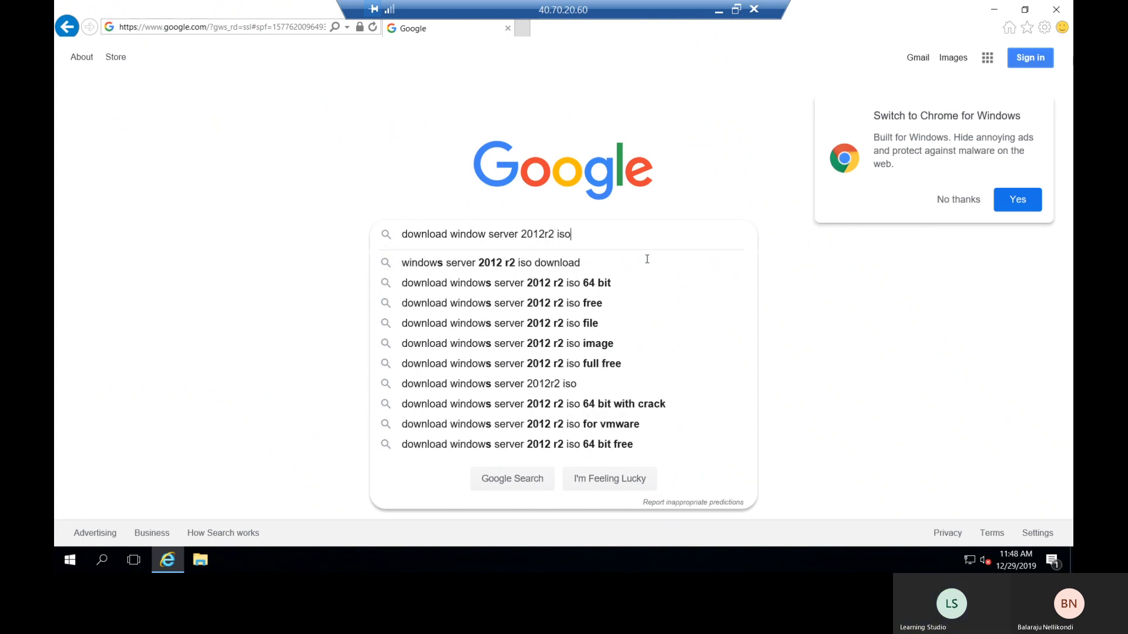
pyautogui.click(624, 264)
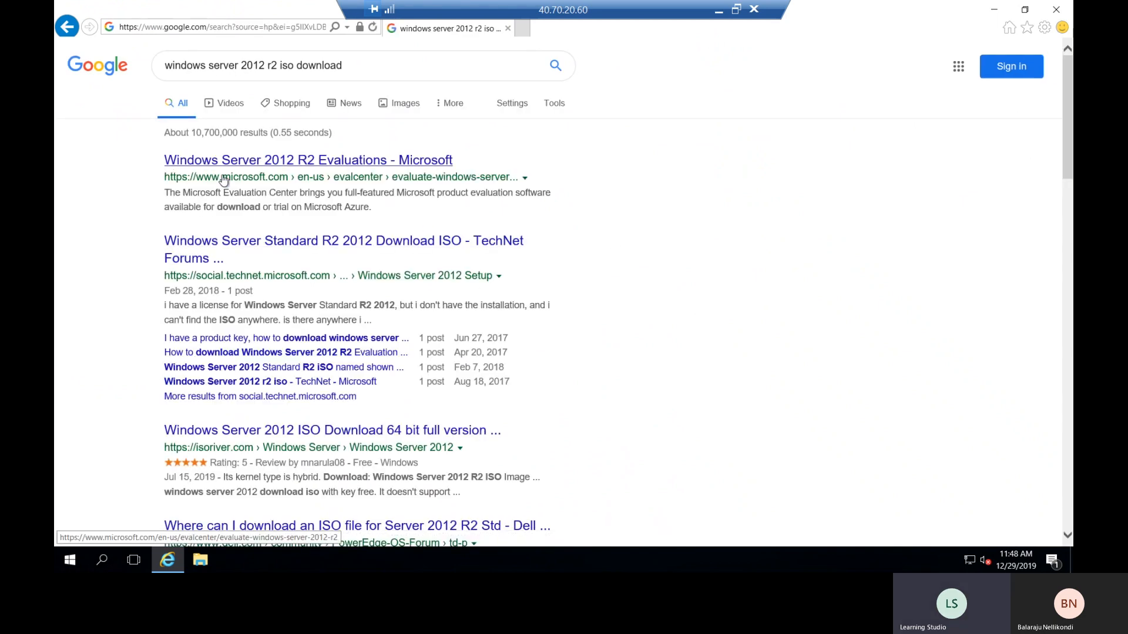
# - Open Microsoft's Windows Server 2012 R2 evaluation page, choose ISO, and continue to registration
pyautogui.click(351, 163)
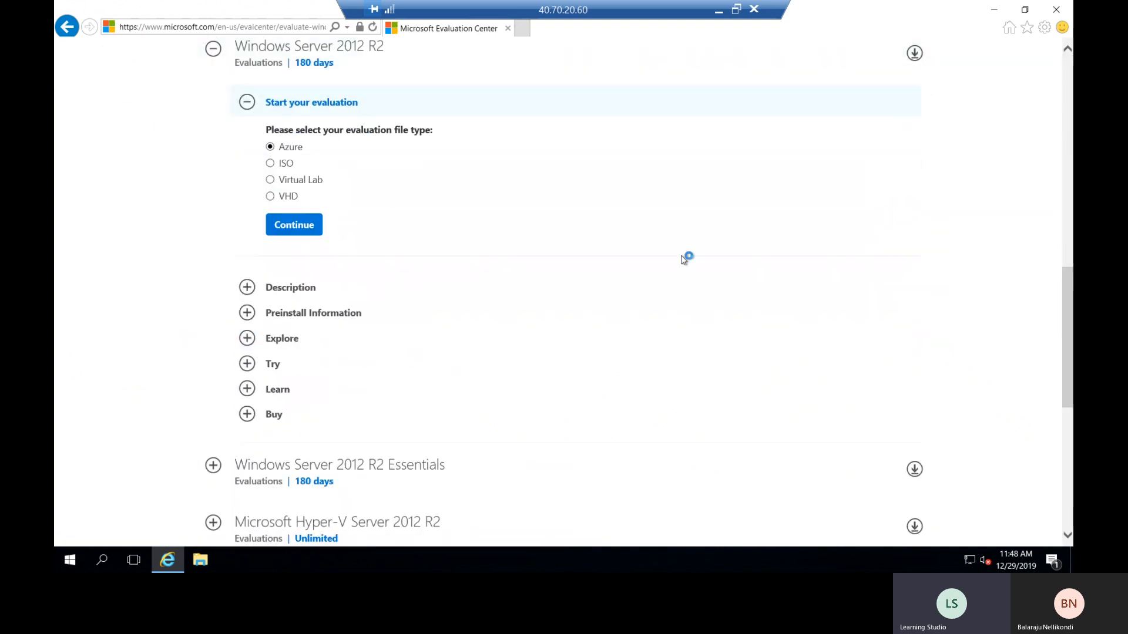
pyautogui.scroll(4, 418, 222)
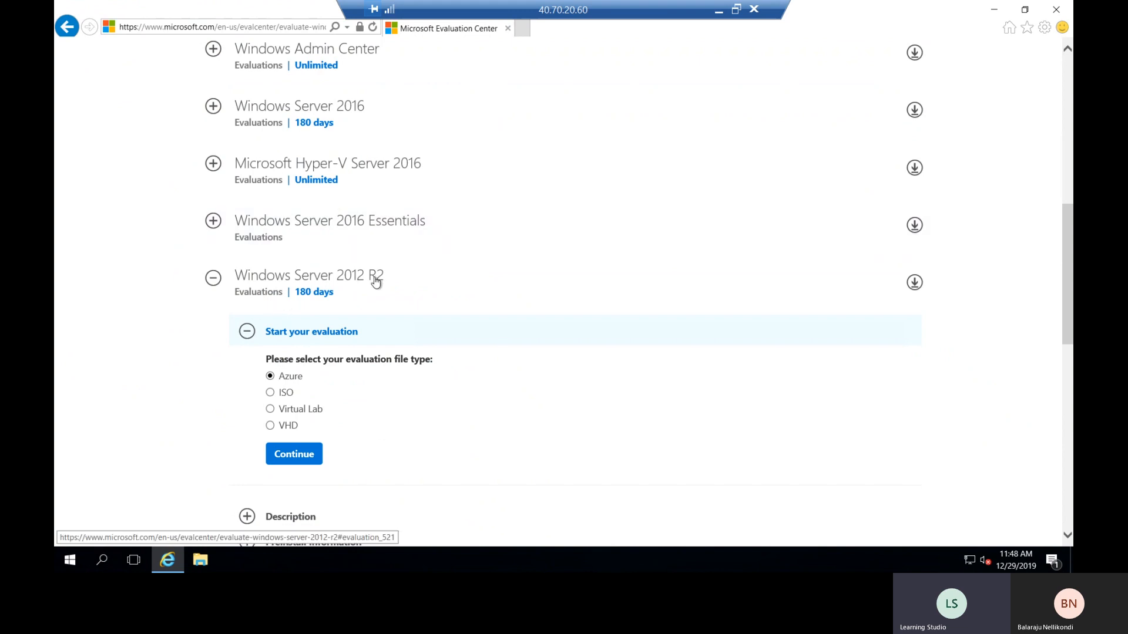
pyautogui.scroll(-1, 438, 301)
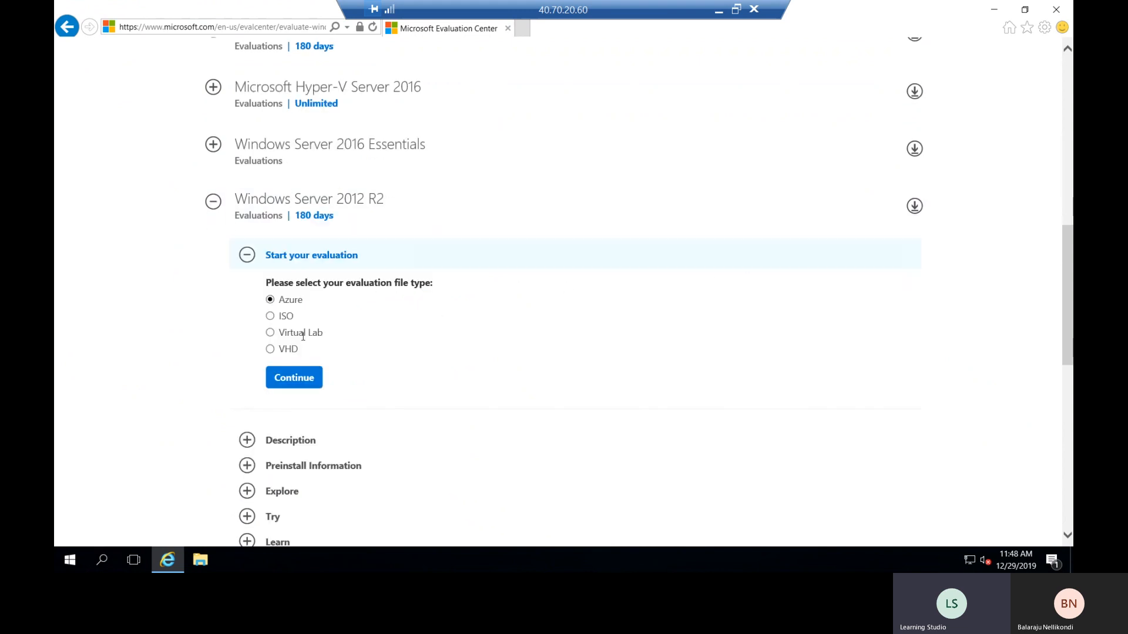
pyautogui.click(271, 316)
pyautogui.click(306, 379)
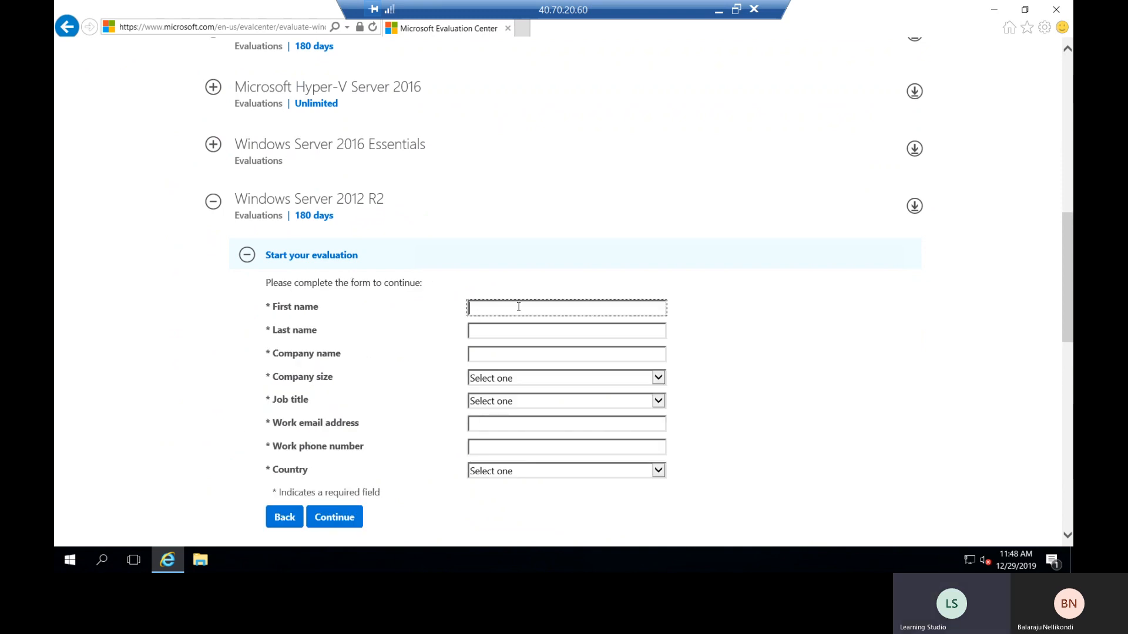
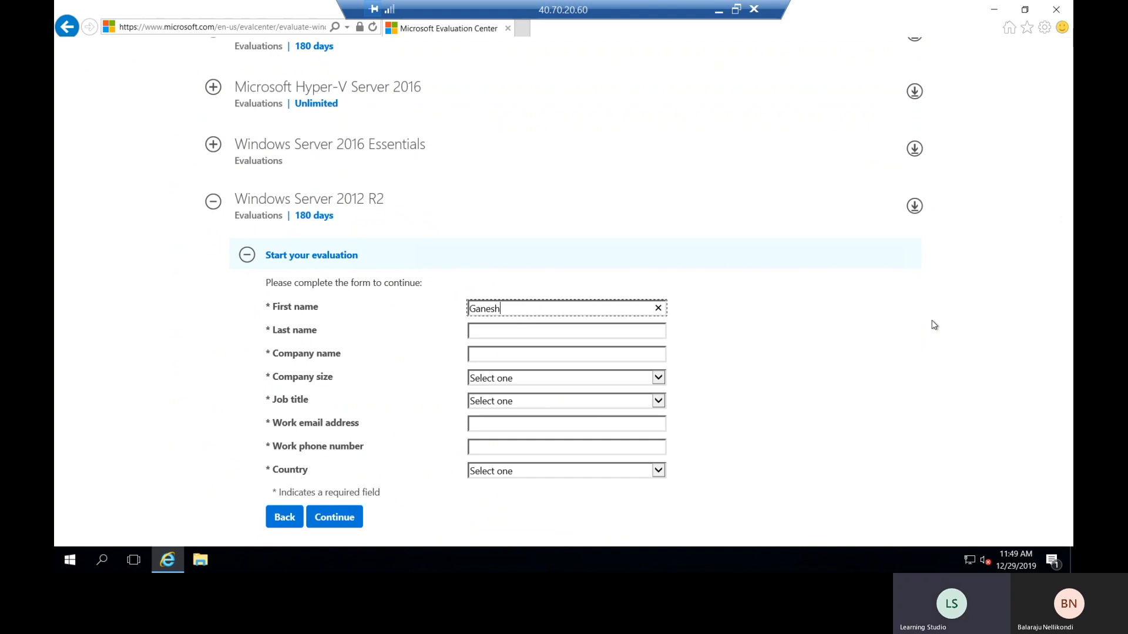
# - Enter first name, last name and company, company size 1, job title System Administrator/Architect
pyautogui.press('Tab')
pyautogui.press('Tab')
pyautogui.write('Cloudtraveller')
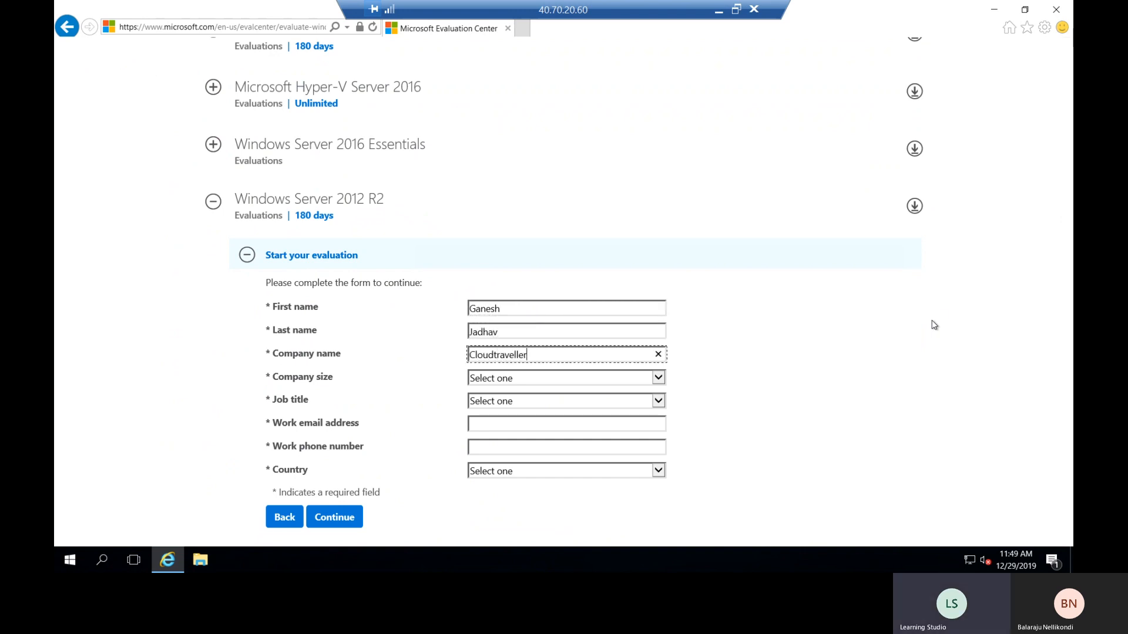
pyautogui.write('s')
pyautogui.press('Tab')
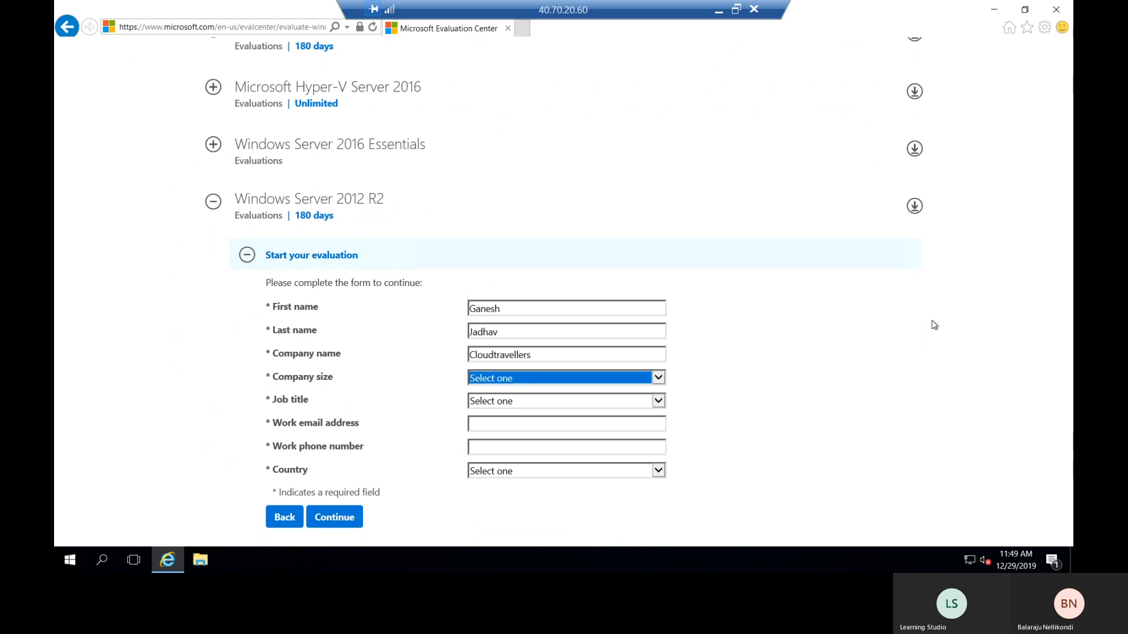
pyautogui.press('Down')
pyautogui.press('Tab')
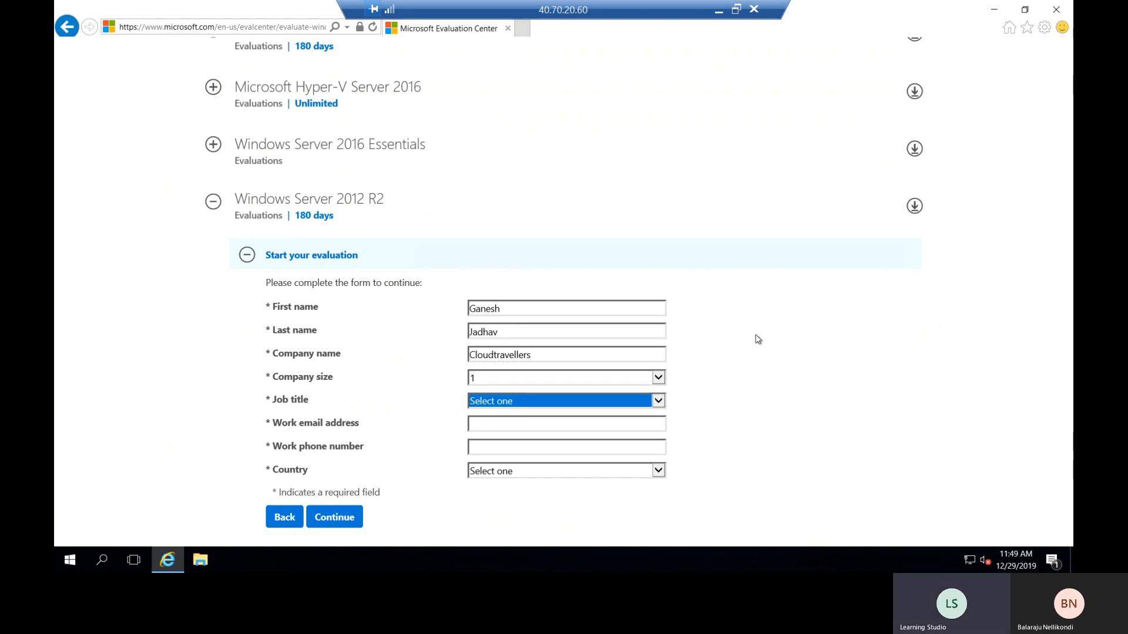
pyautogui.click(658, 401)
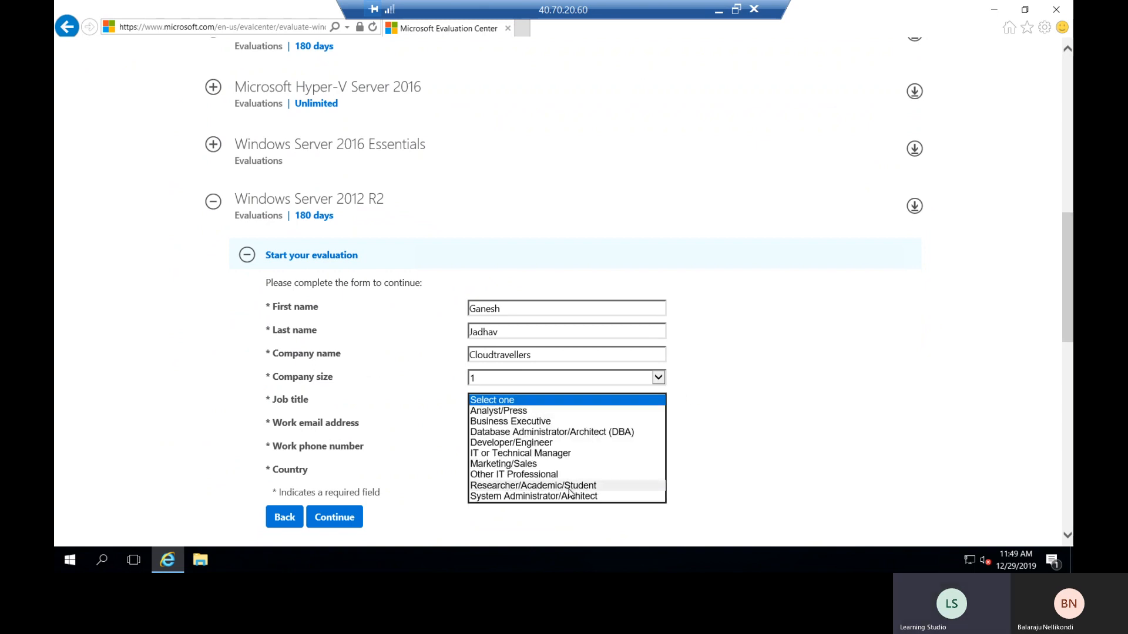
pyautogui.click(569, 496)
# - Fill in the work e-mail and phone number, set country to India, and decline marketing offers
pyautogui.click(523, 432)
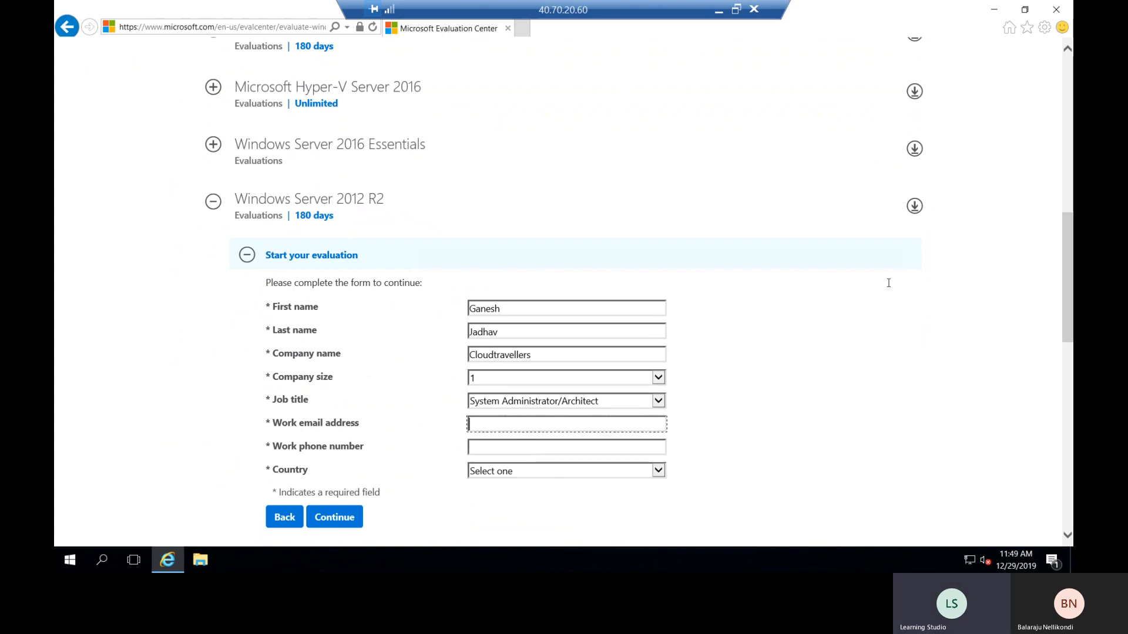
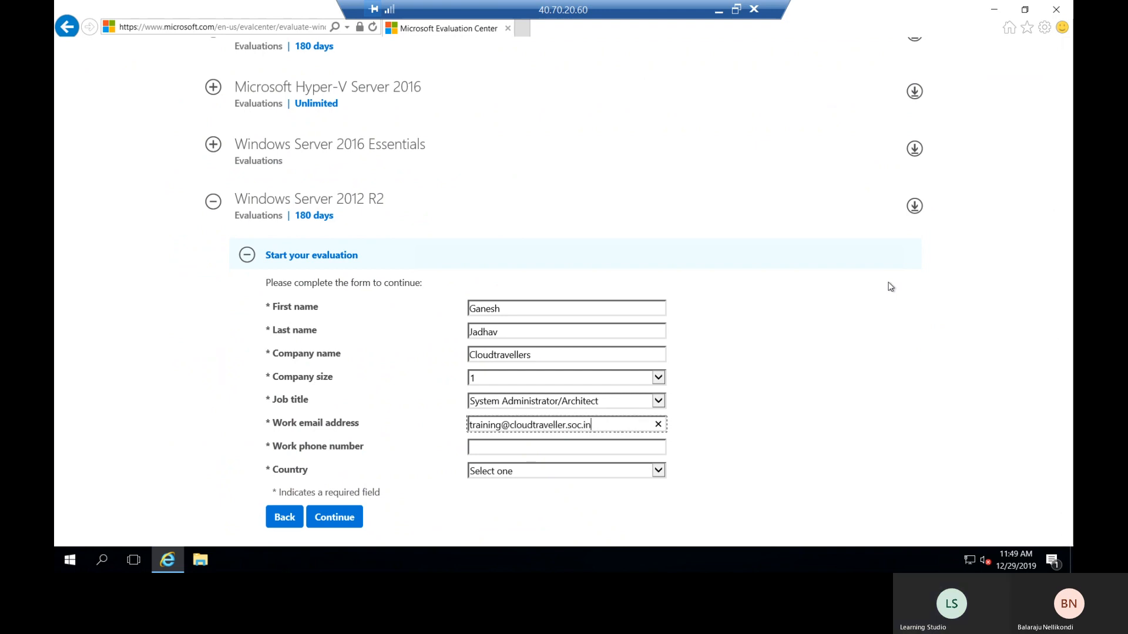
pyautogui.press('Tab')
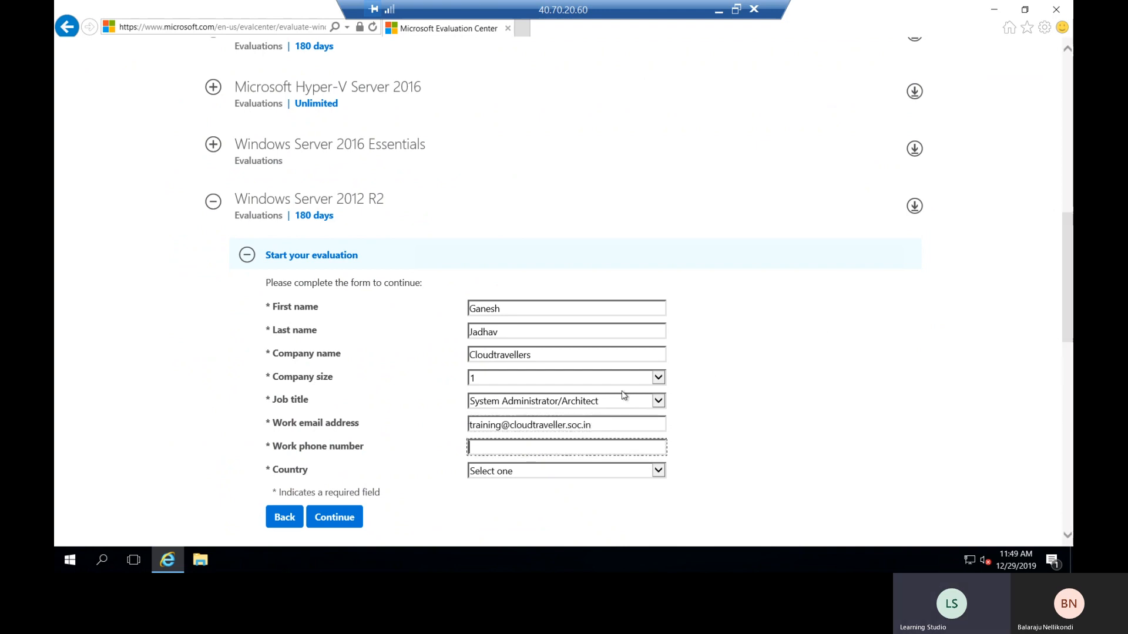
pyautogui.click(571, 427)
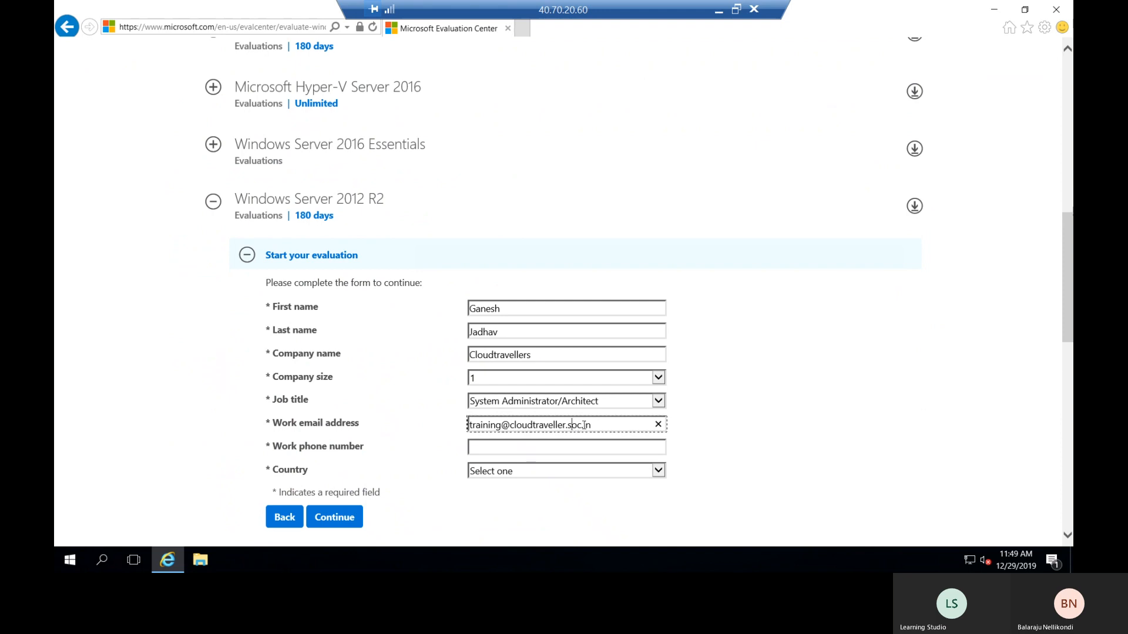
pyautogui.press('BackSpace')
pyautogui.press('BackSpace')
pyautogui.write('o')
pyautogui.click(585, 448)
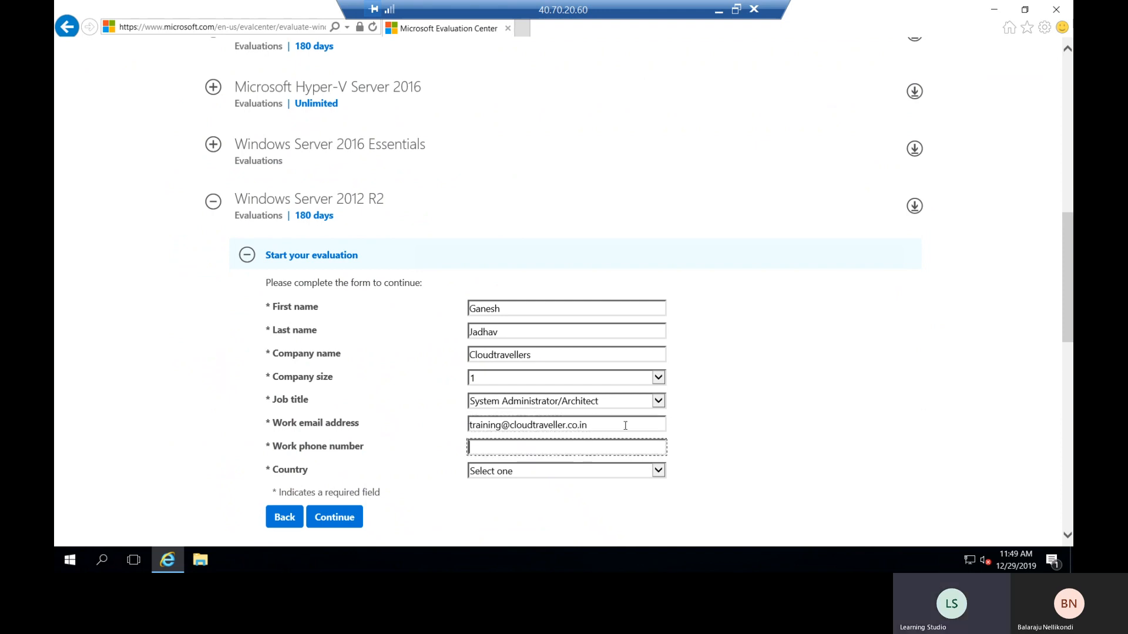
pyautogui.press('Tab')
pyautogui.write('in')
pyautogui.scroll(-3, 690, 428)
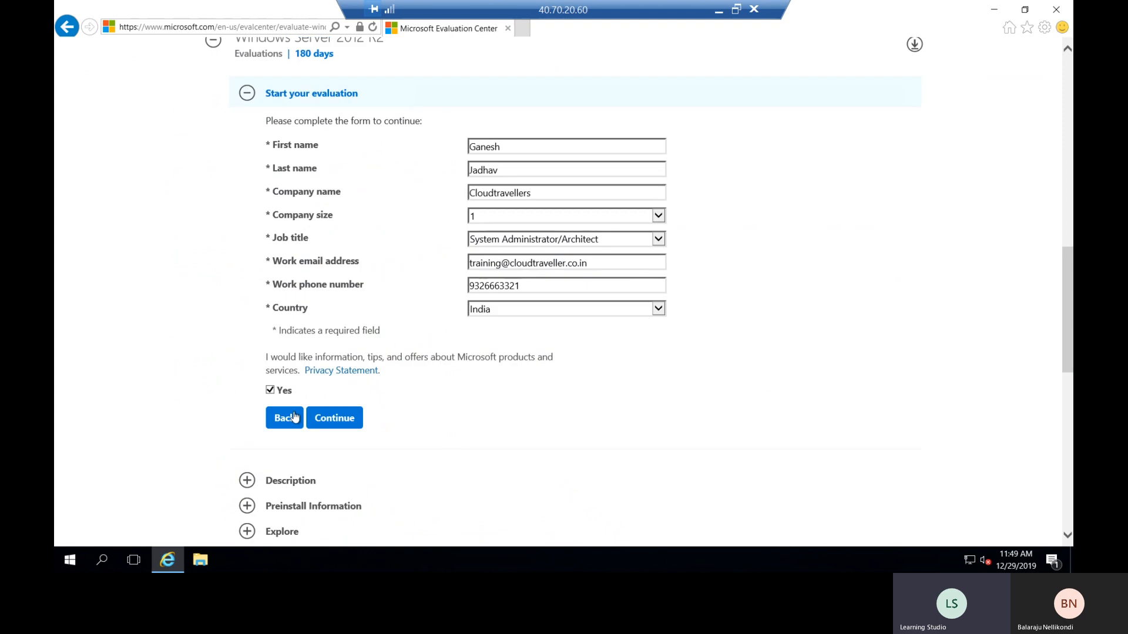
pyautogui.click(268, 393)
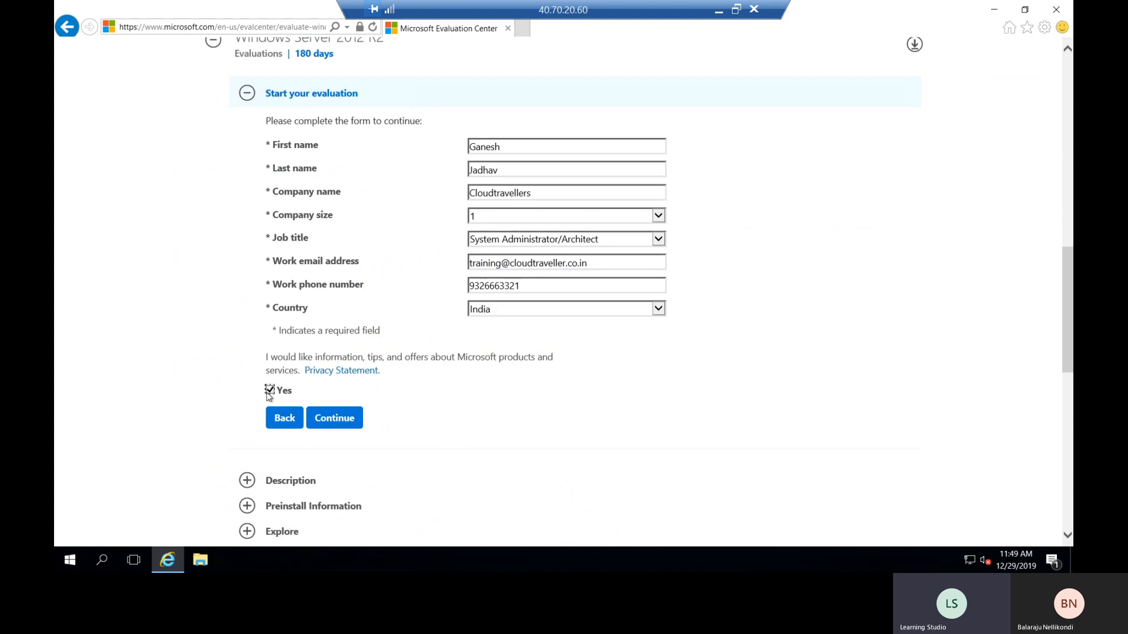
# - Submit the form, choose English and 64 bit, and save the evaluation ISO download
pyautogui.click(311, 420)
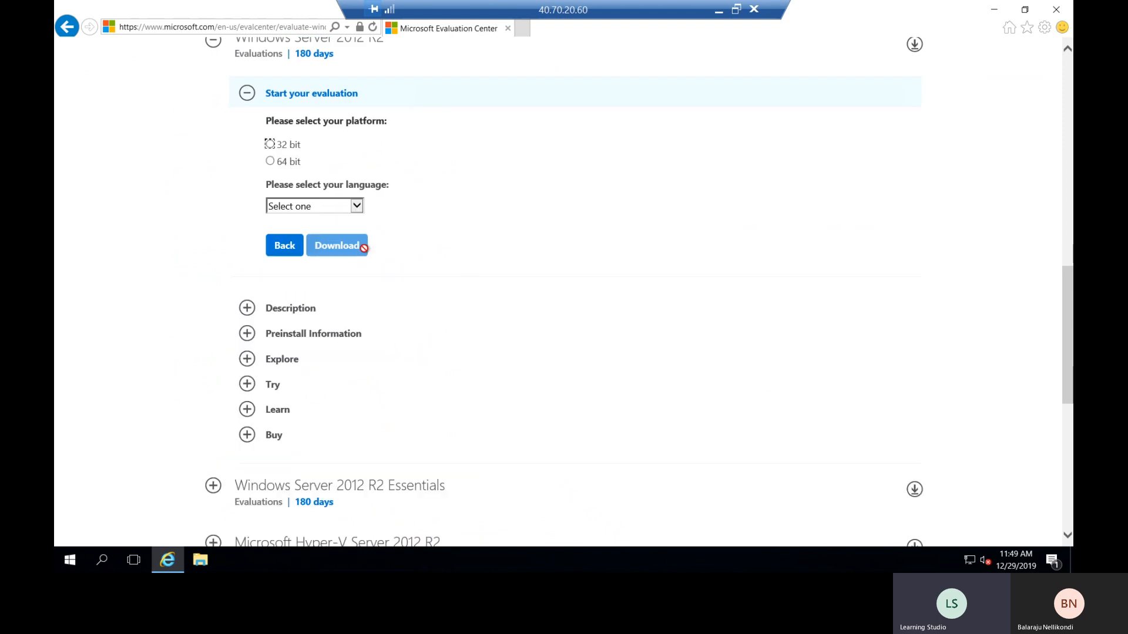
pyautogui.click(340, 209)
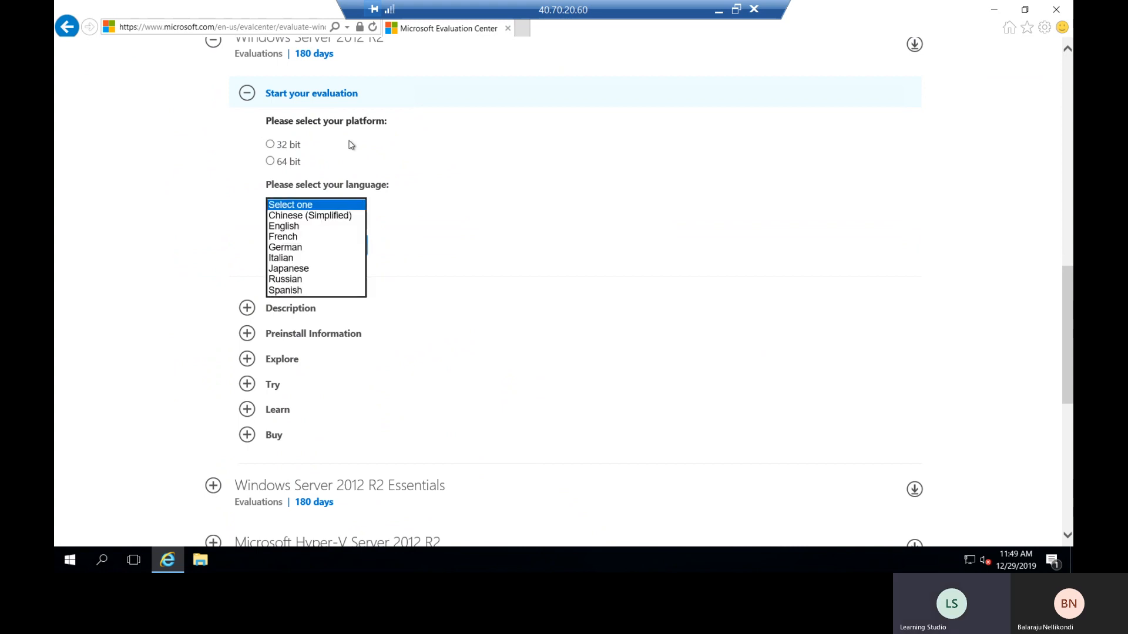
pyautogui.click(311, 226)
pyautogui.click(348, 246)
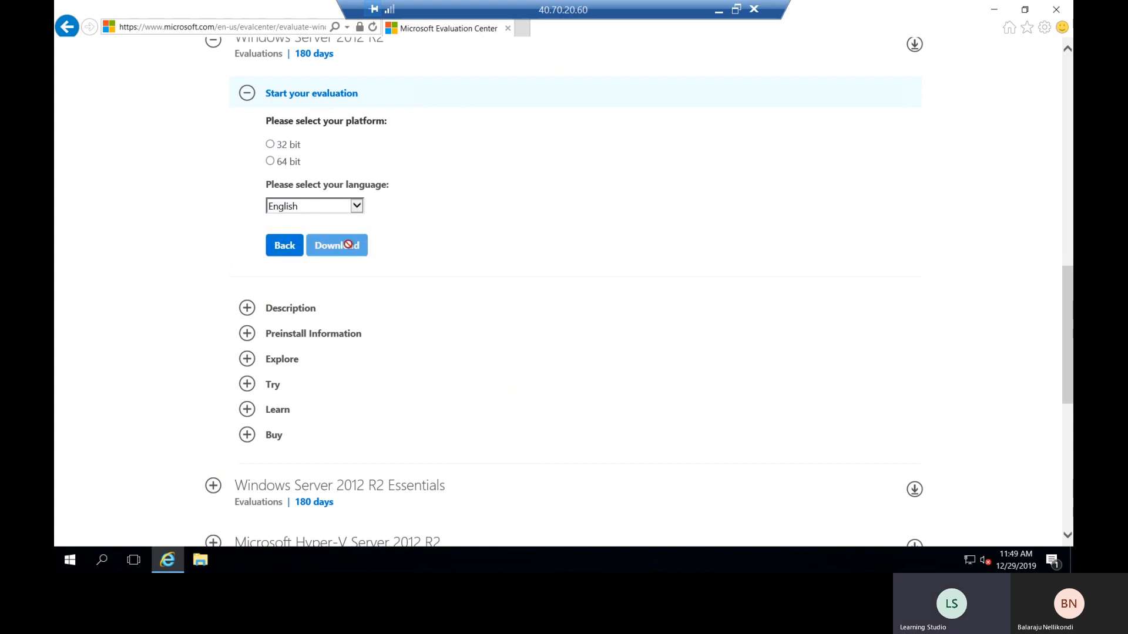
pyautogui.click(269, 162)
pyautogui.click(339, 246)
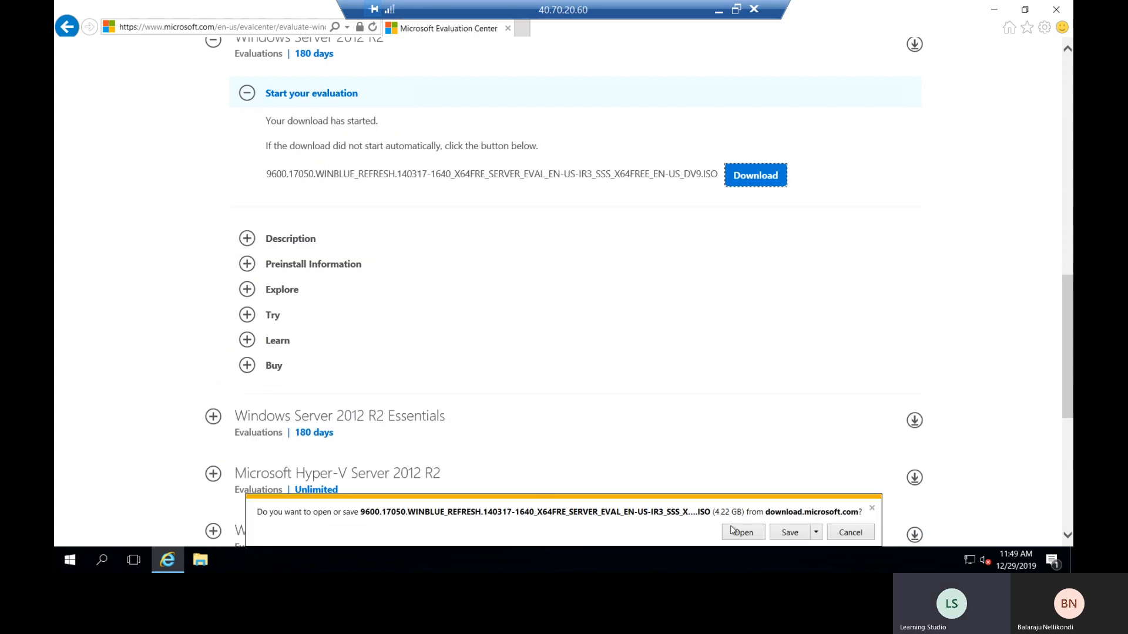
pyautogui.click(788, 532)
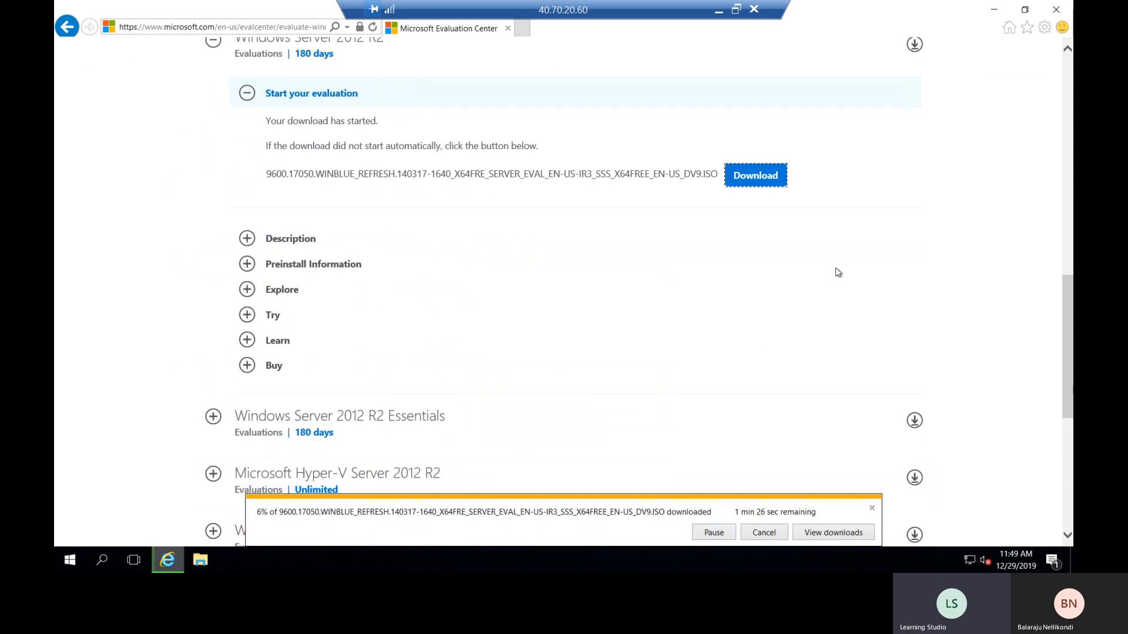
# - Minimize the browser and Downloads window, leaving the ISO downloading
pyautogui.click(1056, 10)
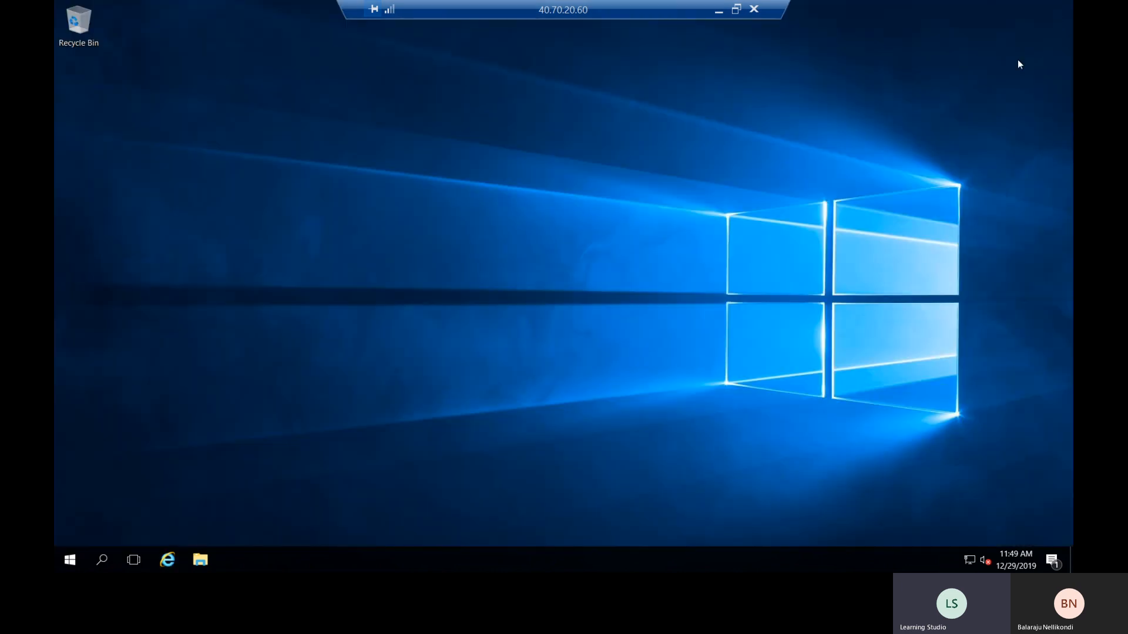
pyautogui.rightClick(601, 188)
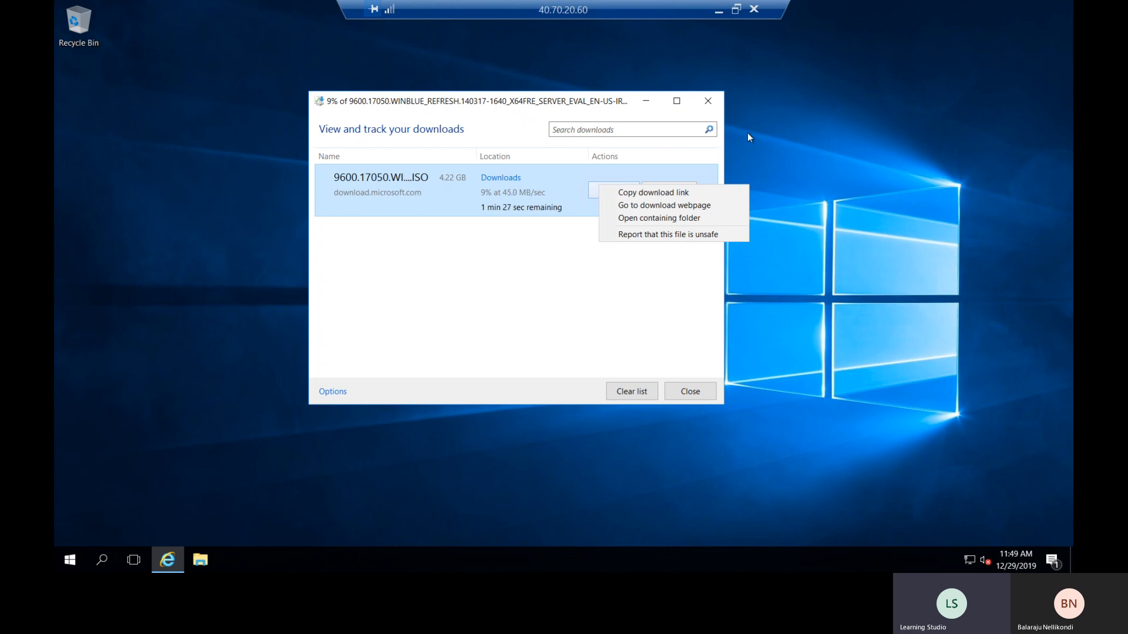
pyautogui.click(652, 101)
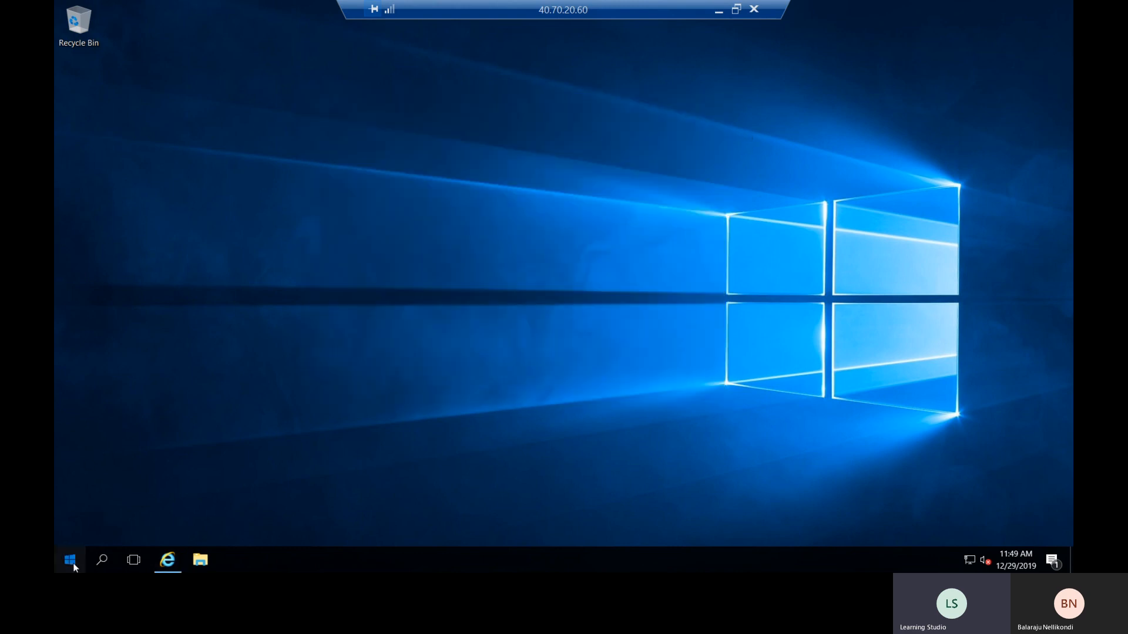
pyautogui.press('super')
# - In Add Roles and Features, select Hyper-V role-based installation with required features, advancing to Hyper-V
pyautogui.click(295, 183)
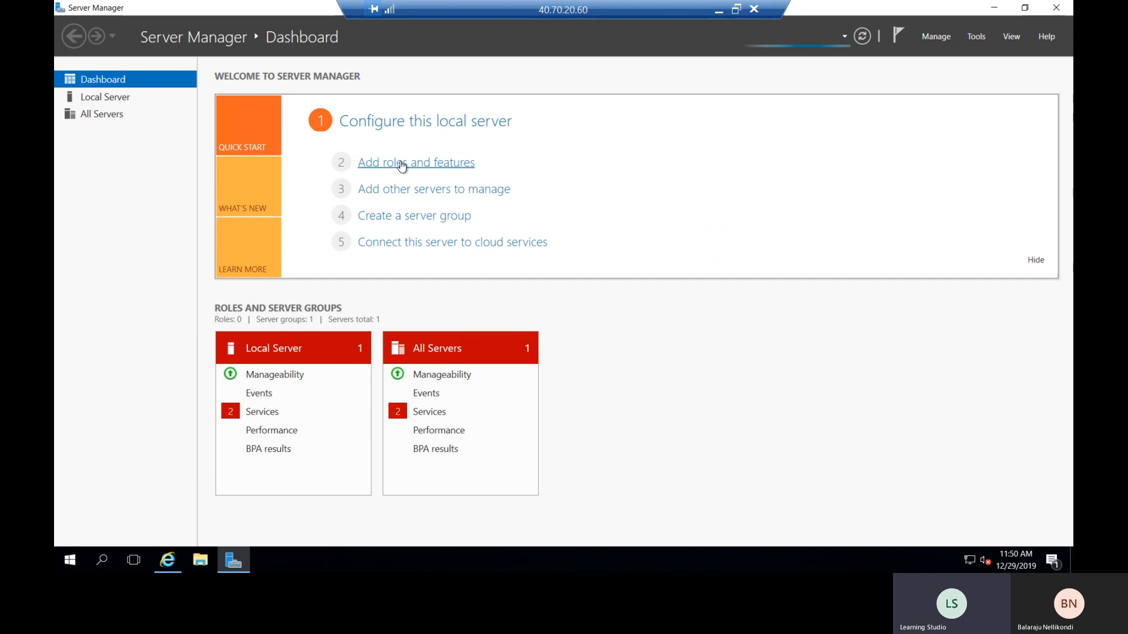
pyautogui.click(402, 164)
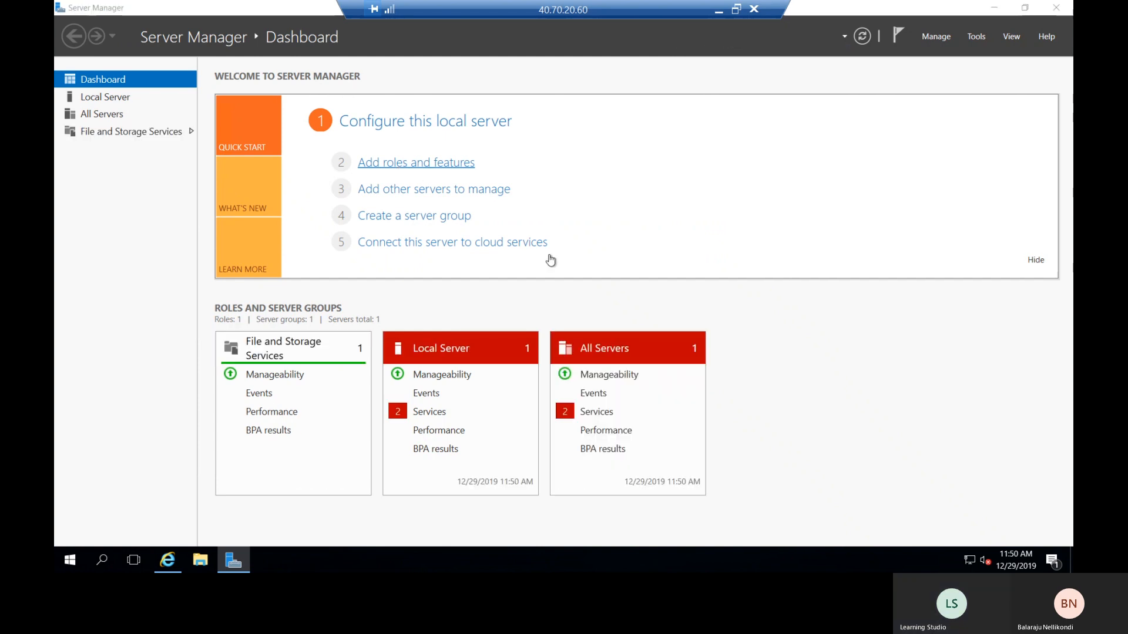
pyautogui.click(501, 443)
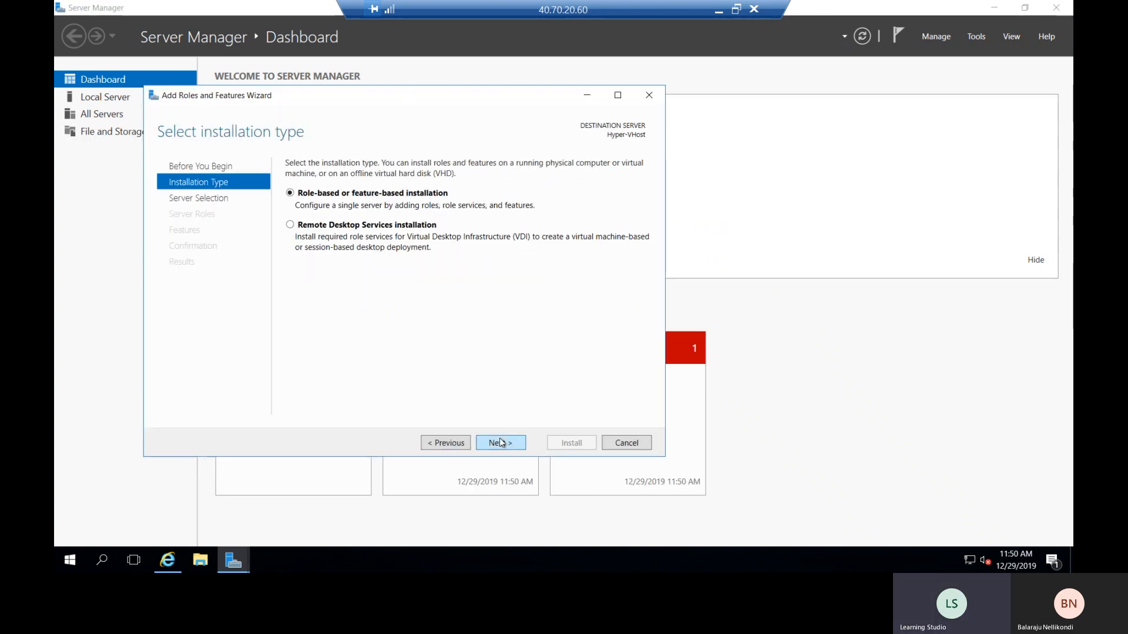
pyautogui.click(501, 442)
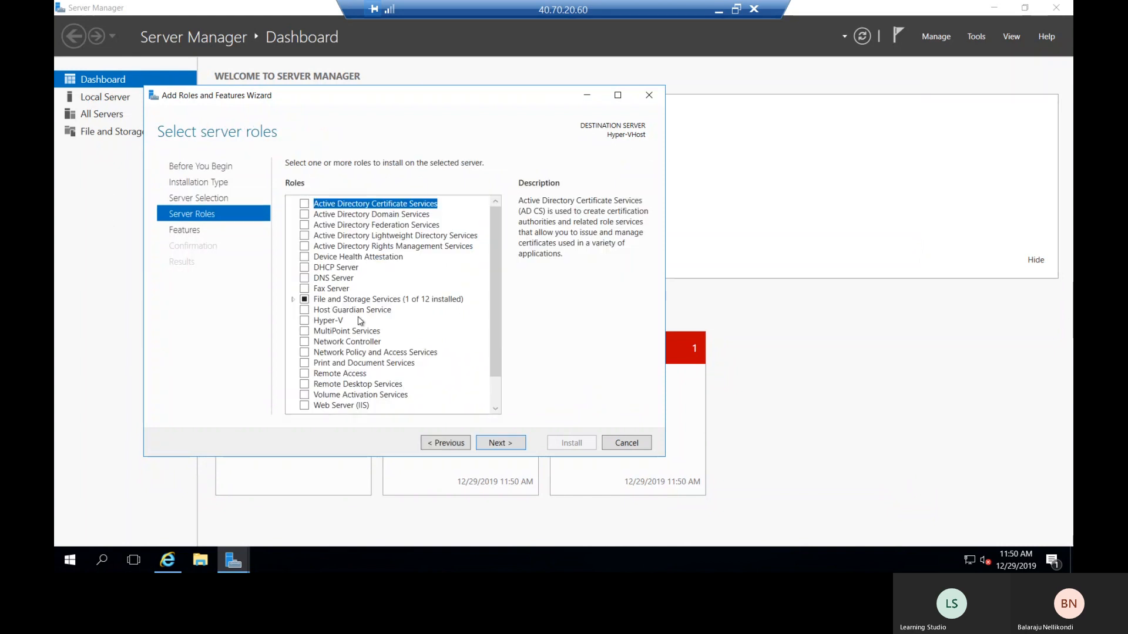
pyautogui.click(305, 322)
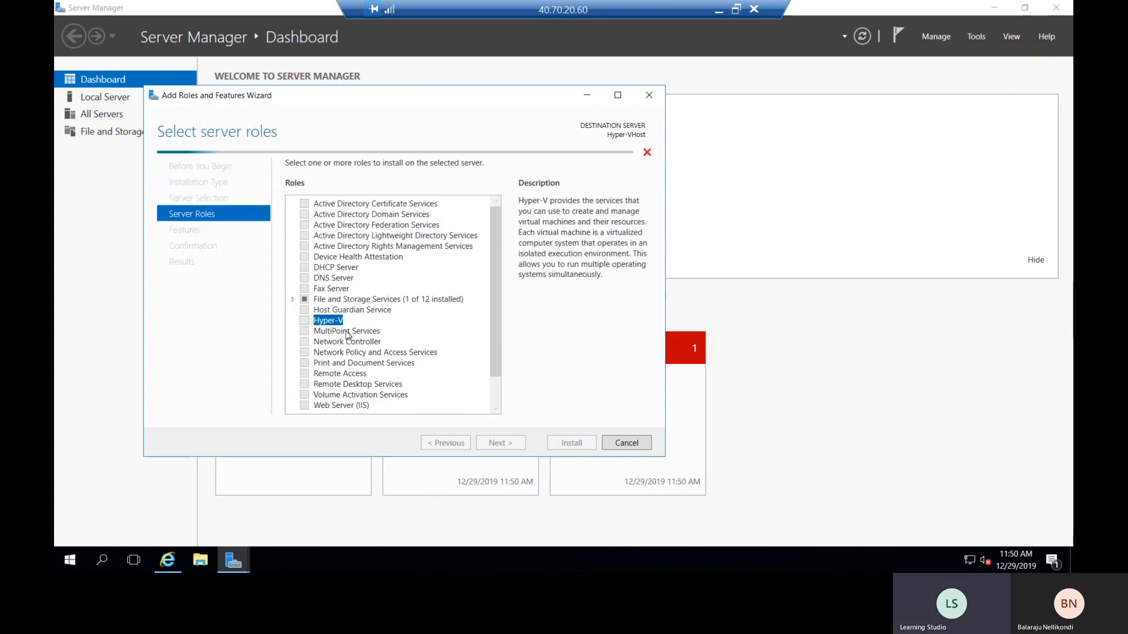
pyautogui.click(442, 383)
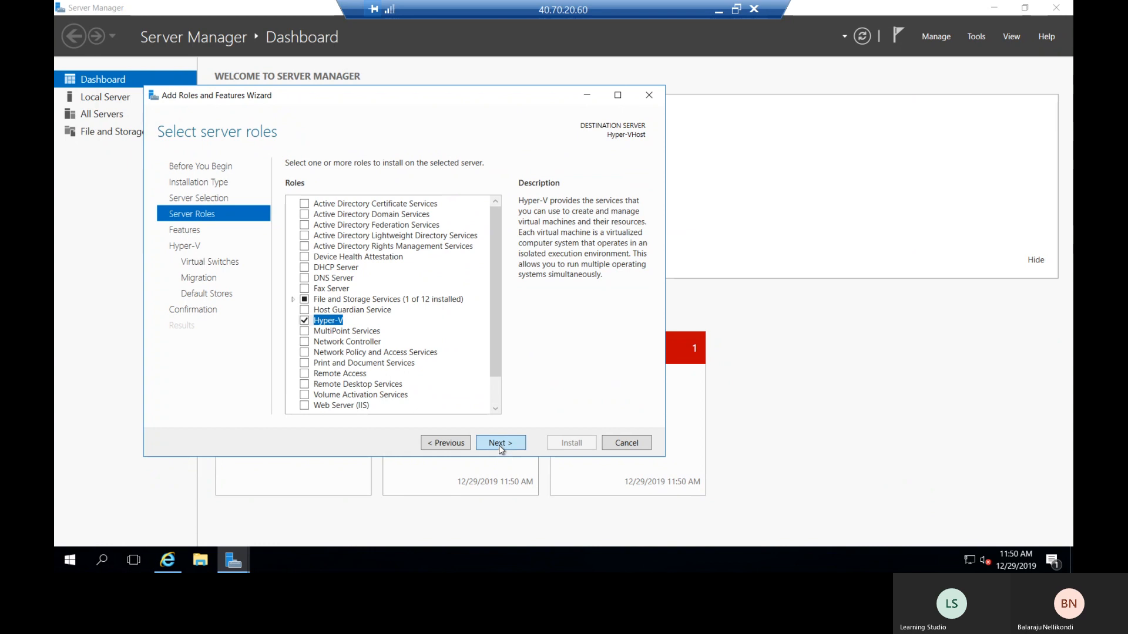
pyautogui.click(499, 445)
pyautogui.click(499, 445)
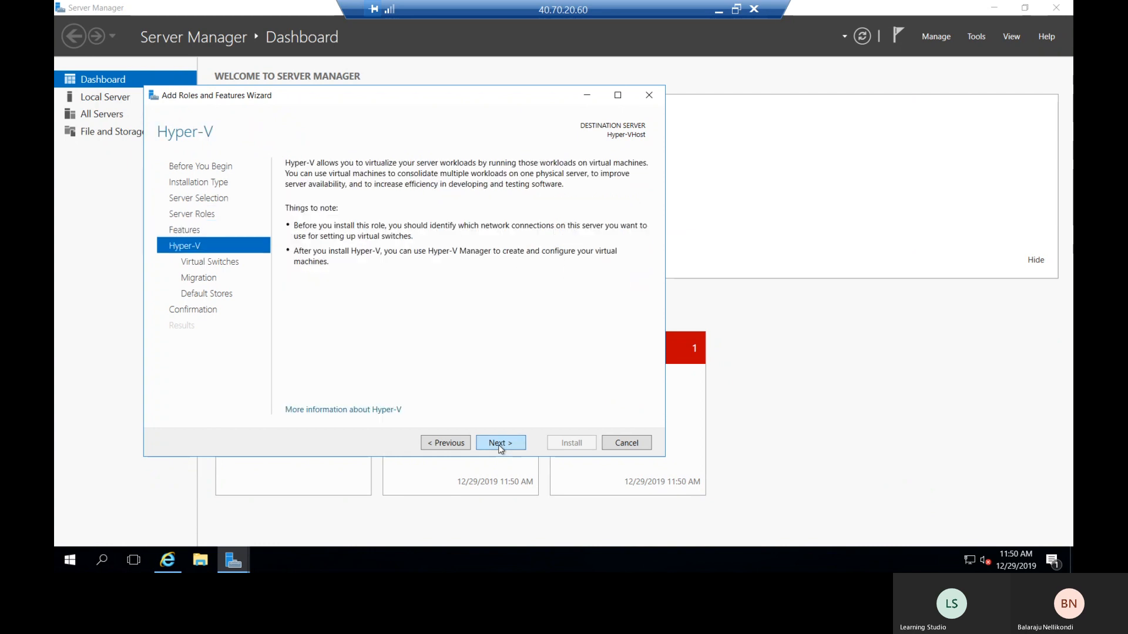
# - Skip virtual switch creation and live migration to reach Default Stores, selecting the configuration path
pyautogui.click(500, 447)
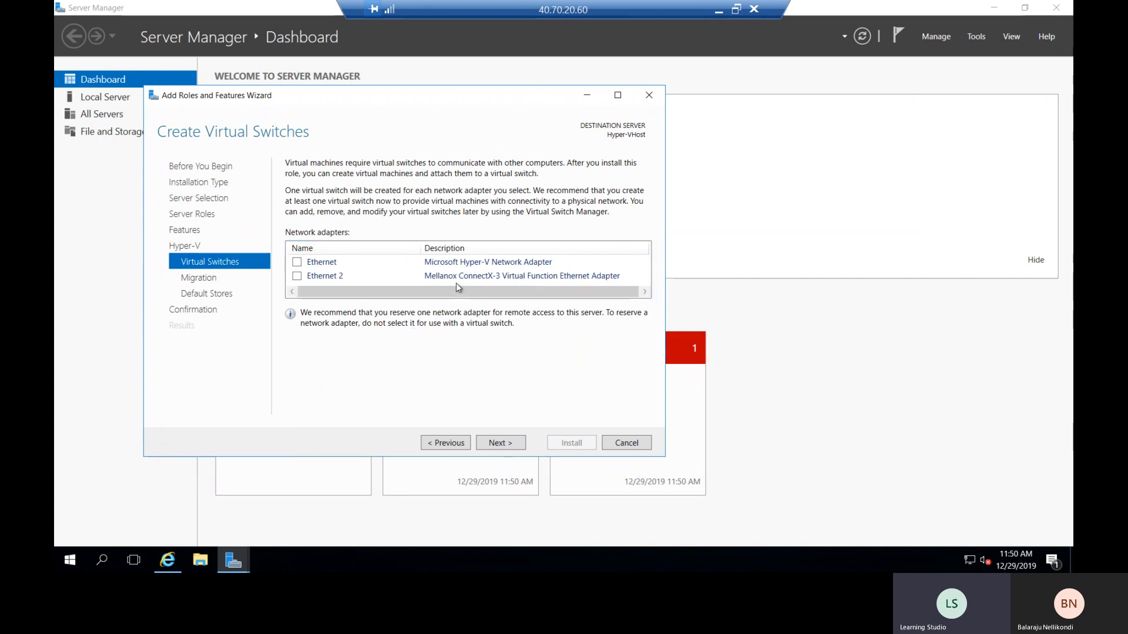
pyautogui.click(501, 443)
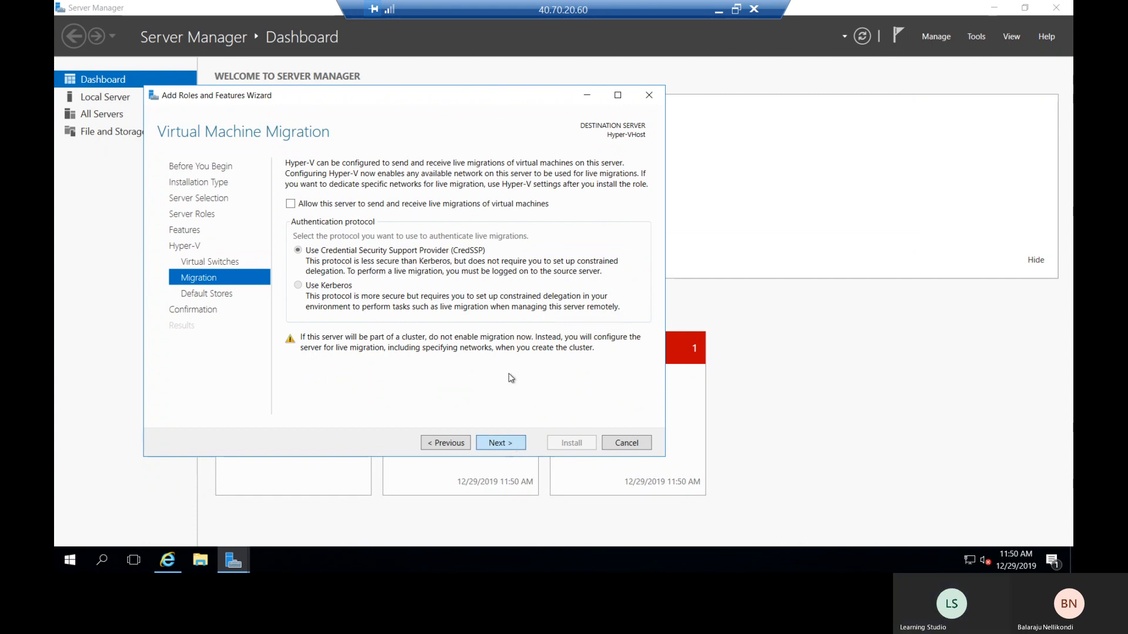
pyautogui.click(513, 443)
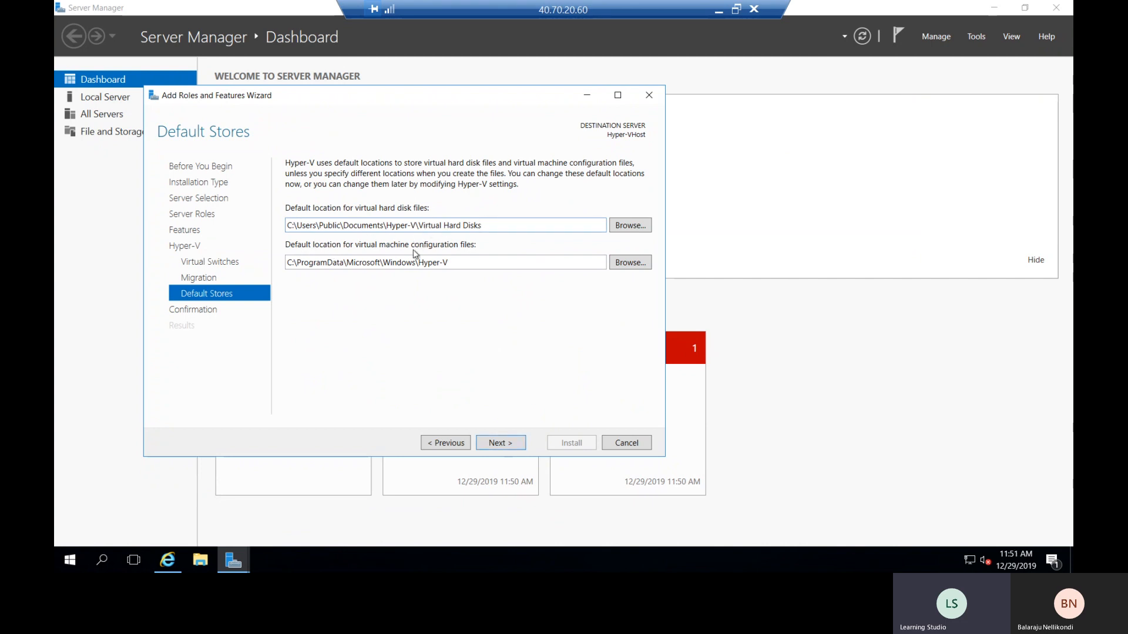
pyautogui.tripleClick(374, 262)
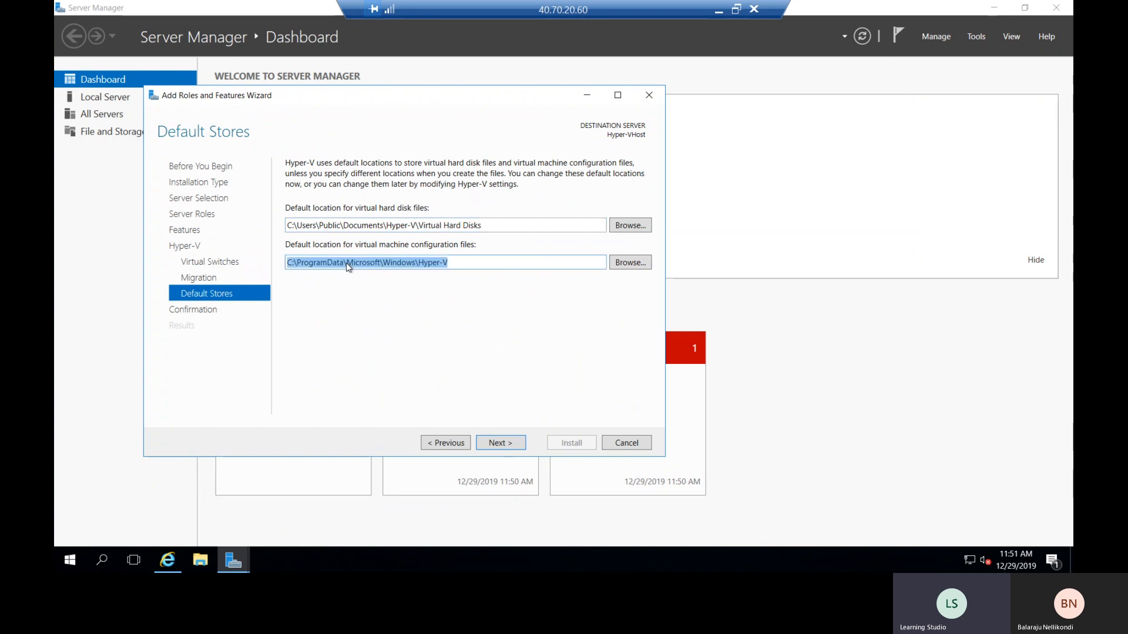
pyautogui.click(454, 264)
pyautogui.click(206, 565)
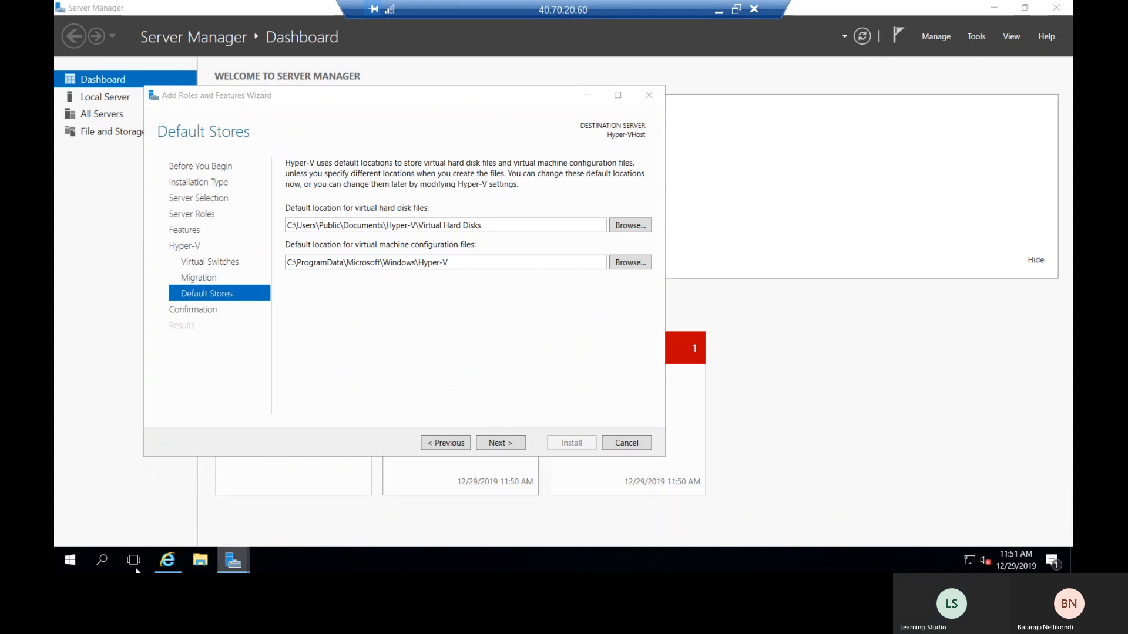
# - Check the drives under This PC in File Explorer, then open Disk Management
pyautogui.rightClick(68, 562)
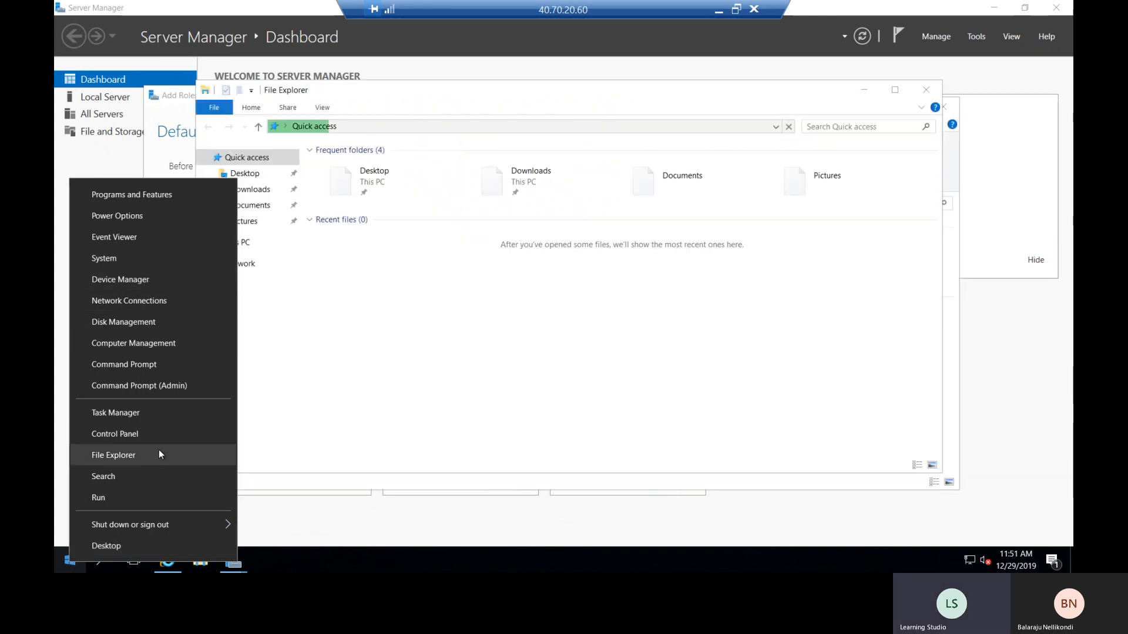
pyautogui.click(568, 350)
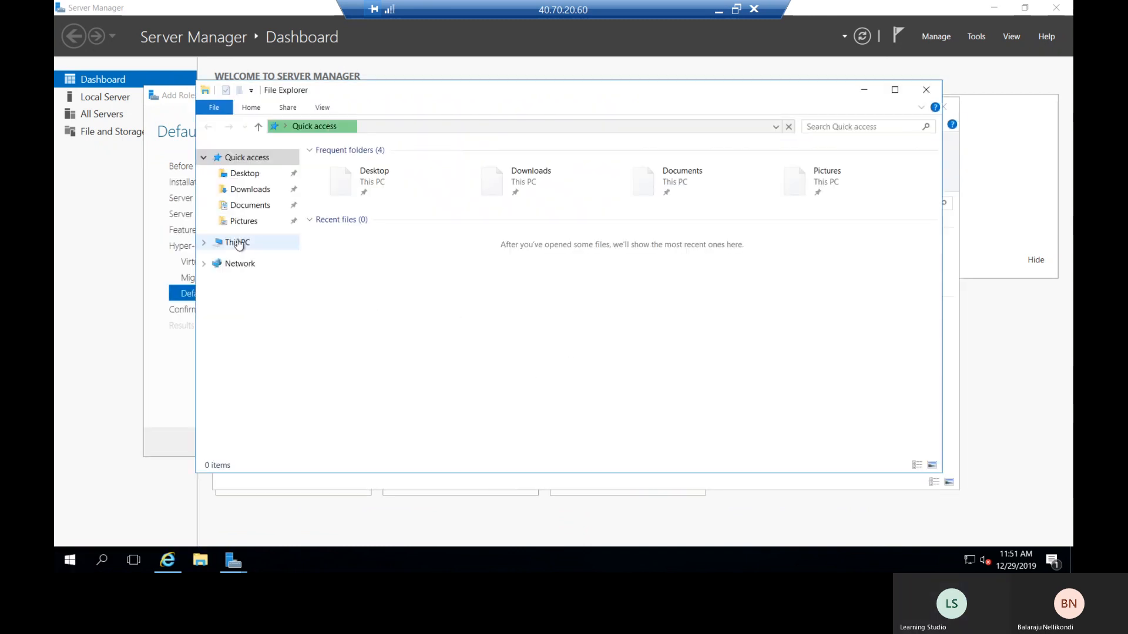
pyautogui.click(238, 243)
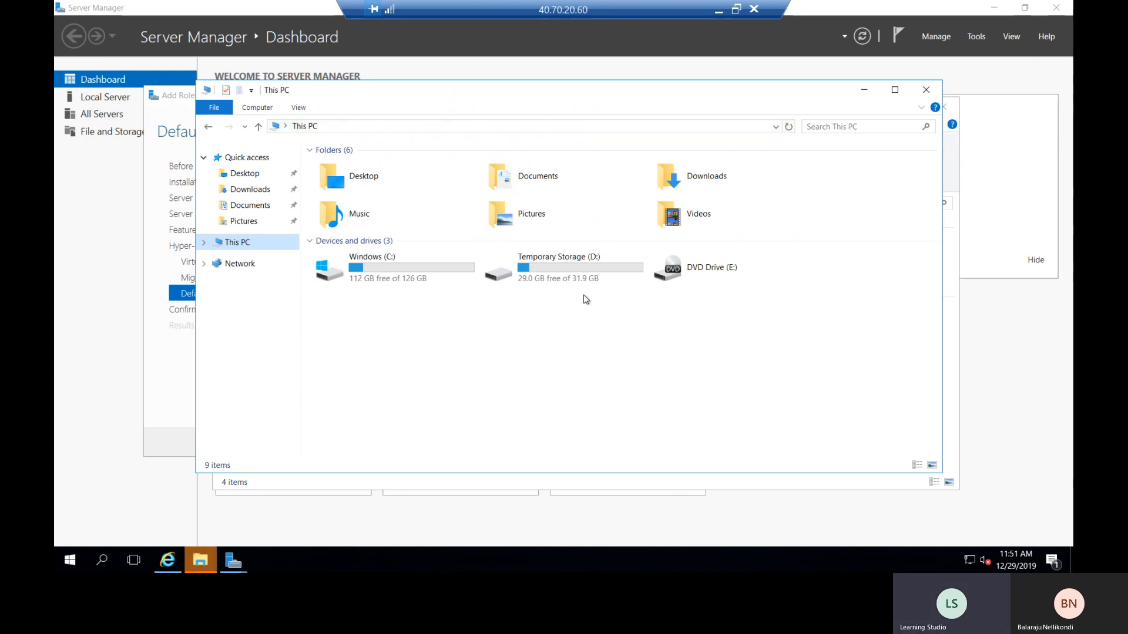
pyautogui.click(487, 331)
pyautogui.rightClick(69, 563)
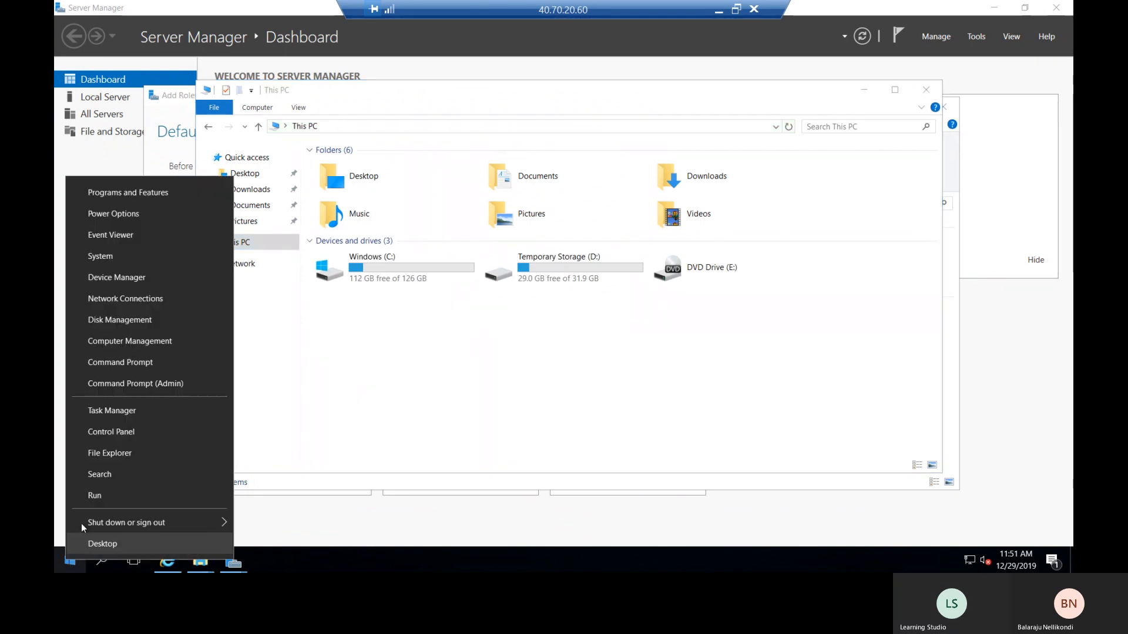
pyautogui.click(141, 325)
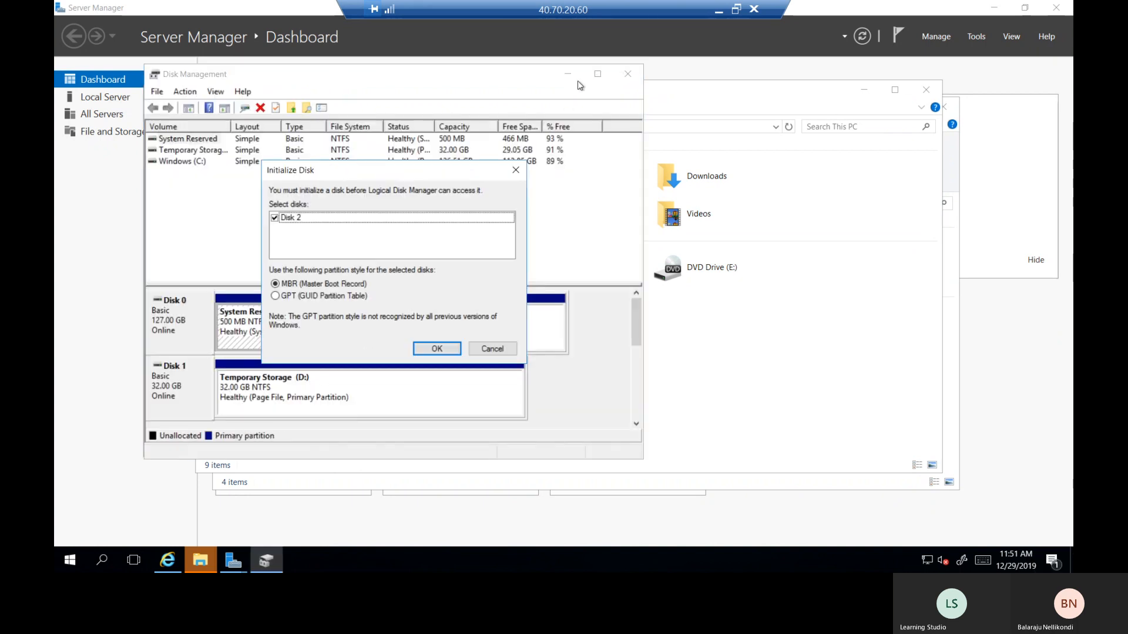
# - Initialize Disk 2 as MBR and create a full 1024 GB NTFS quick-formatted simple volume
pyautogui.click(441, 349)
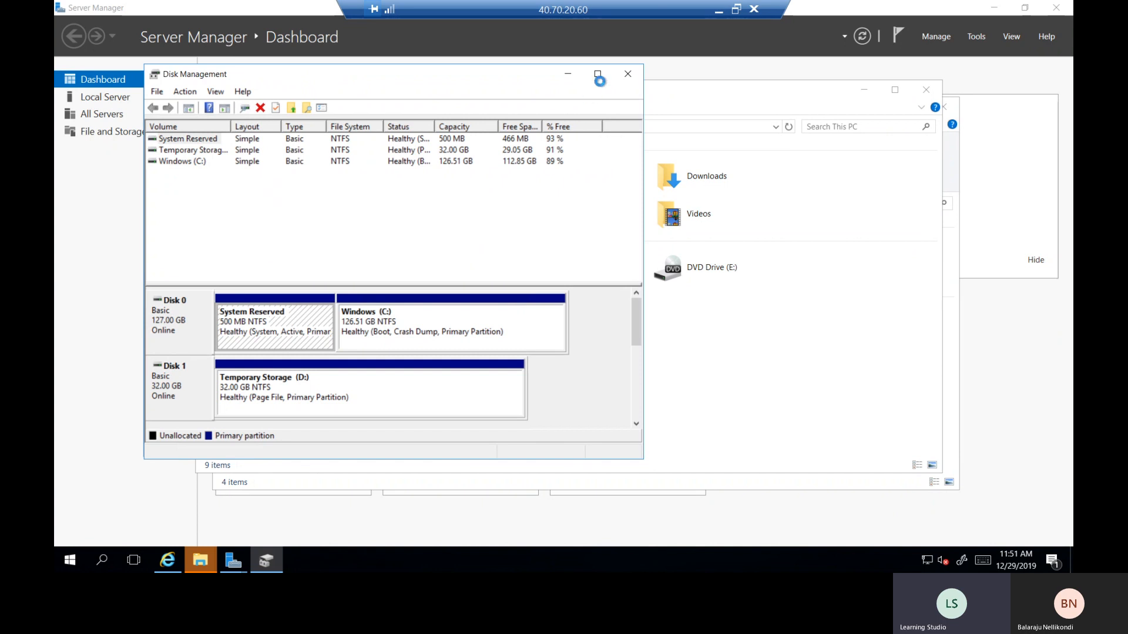
pyautogui.click(597, 74)
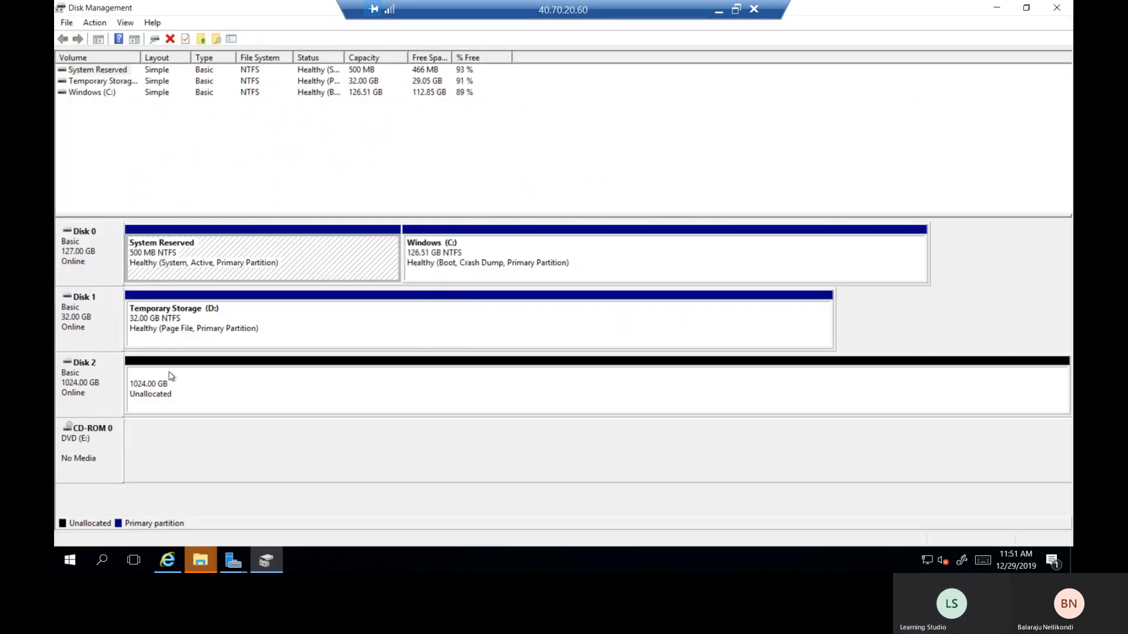
pyautogui.rightClick(193, 389)
pyautogui.click(249, 394)
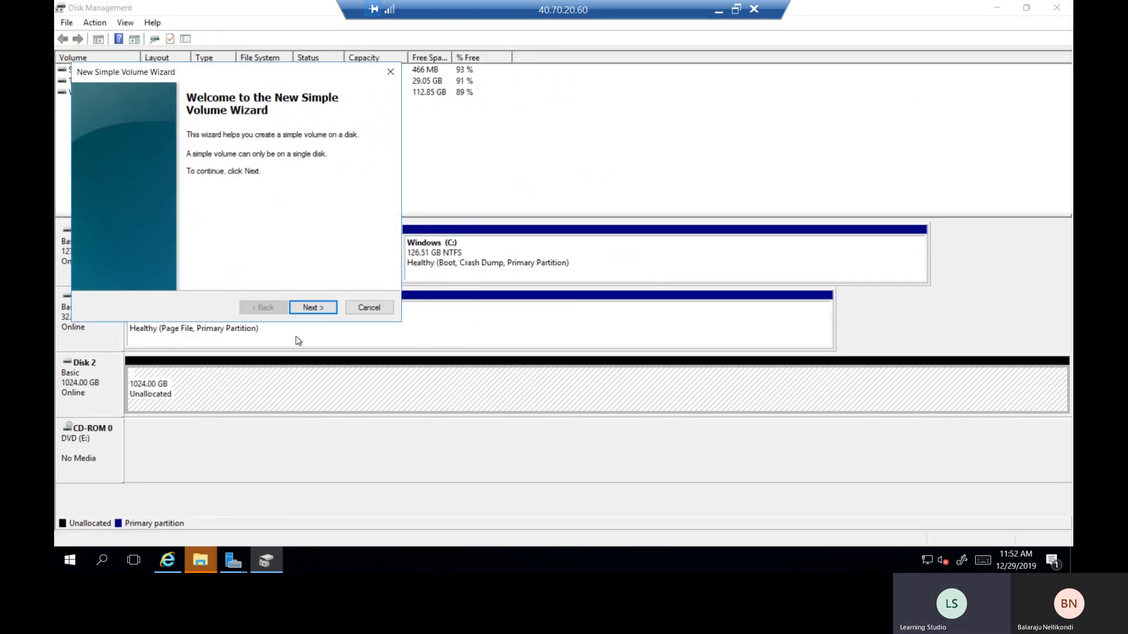
pyautogui.click(311, 308)
pyautogui.click(312, 308)
pyautogui.click(311, 307)
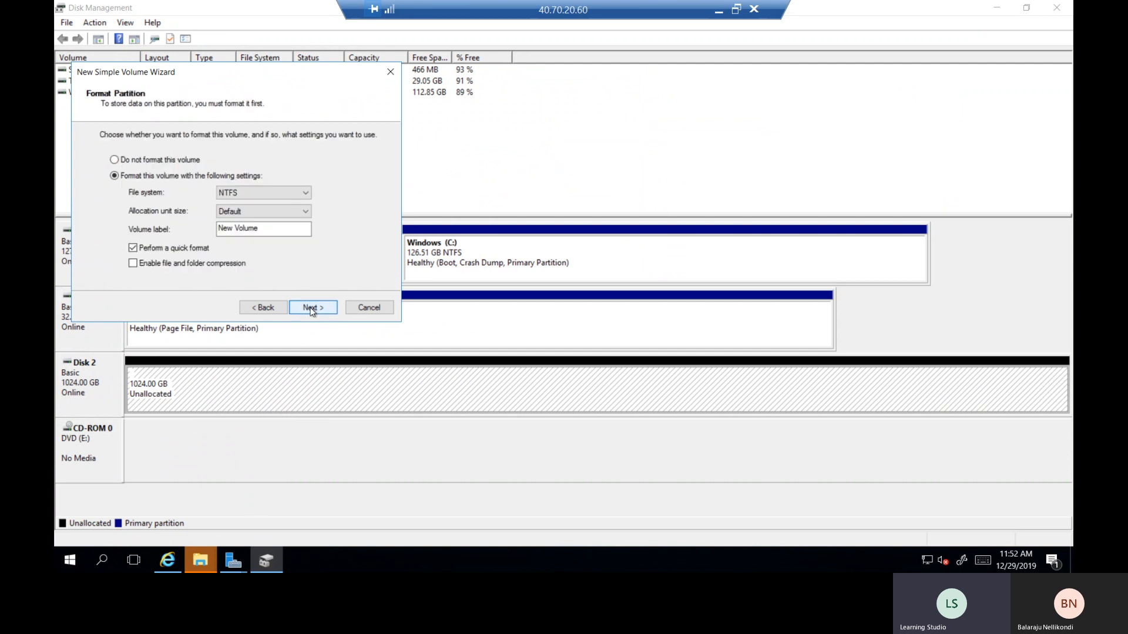
pyautogui.click(311, 308)
pyautogui.click(311, 306)
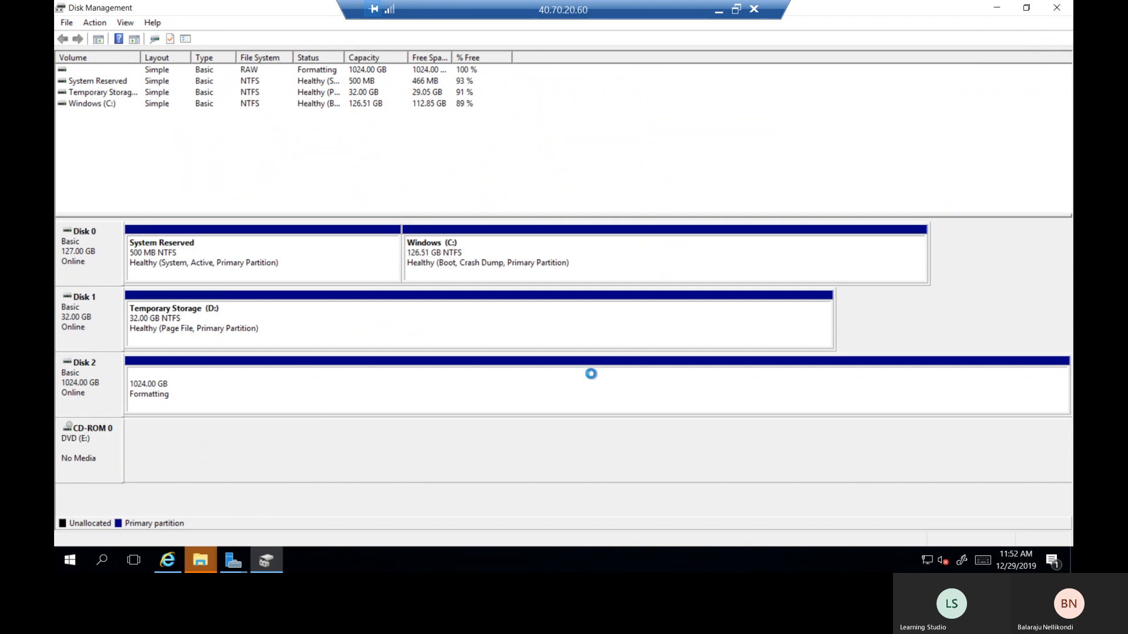
# - Refresh This PC in File Explorer so New Volume (F:) appears, and open it
pyautogui.moveTo(200, 561)
pyautogui.click(275, 490)
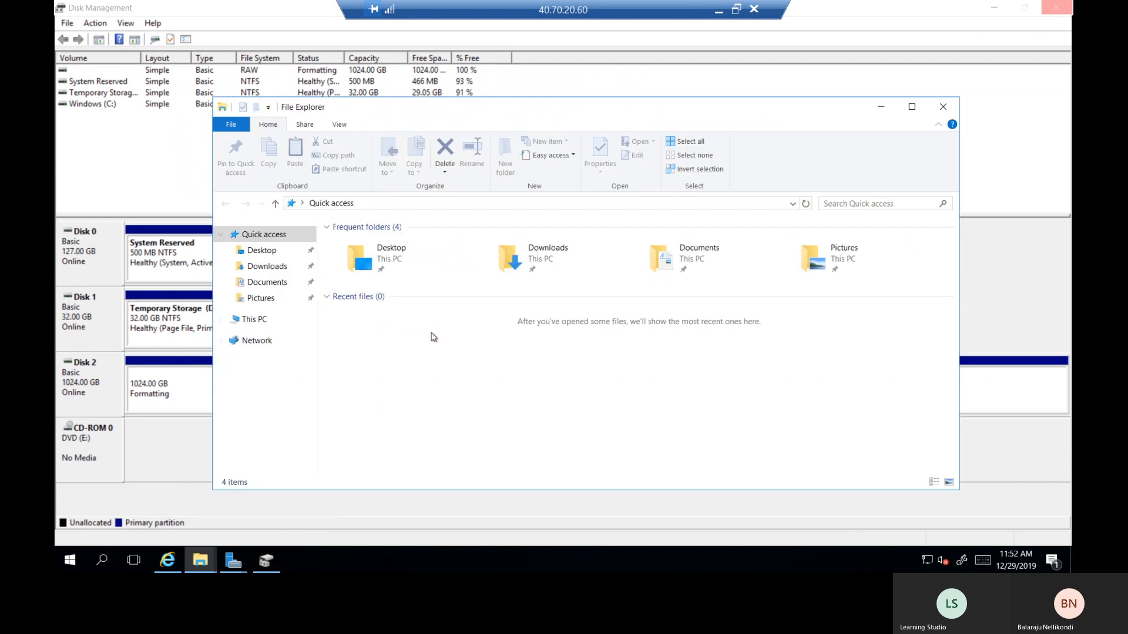
pyautogui.click(264, 320)
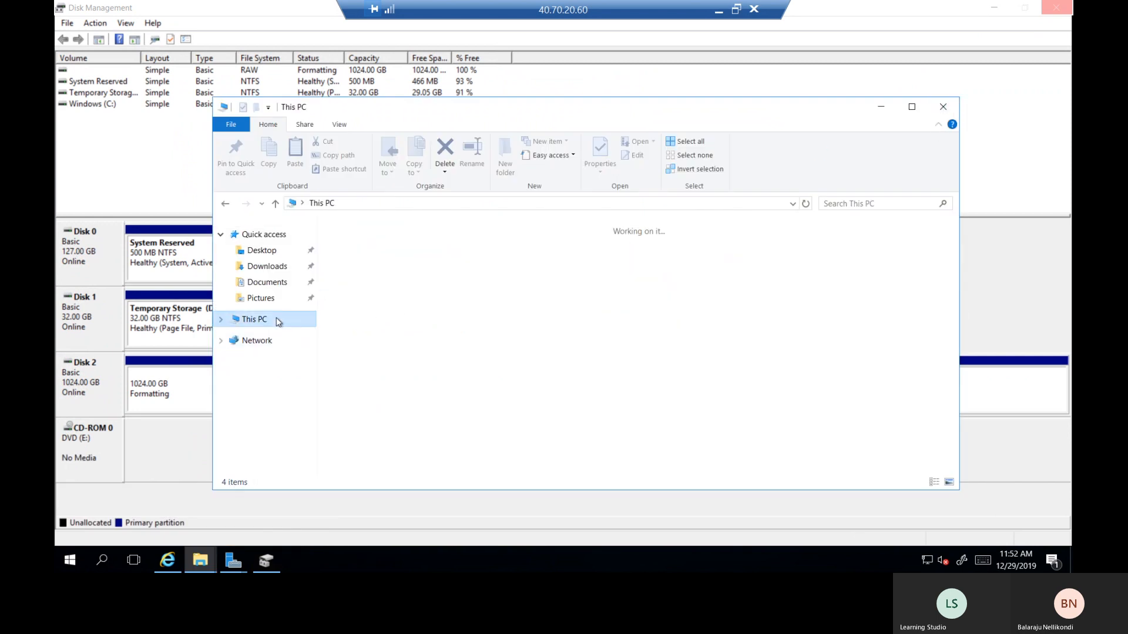
pyautogui.rightClick(643, 414)
pyautogui.click(684, 328)
pyautogui.doubleClick(396, 387)
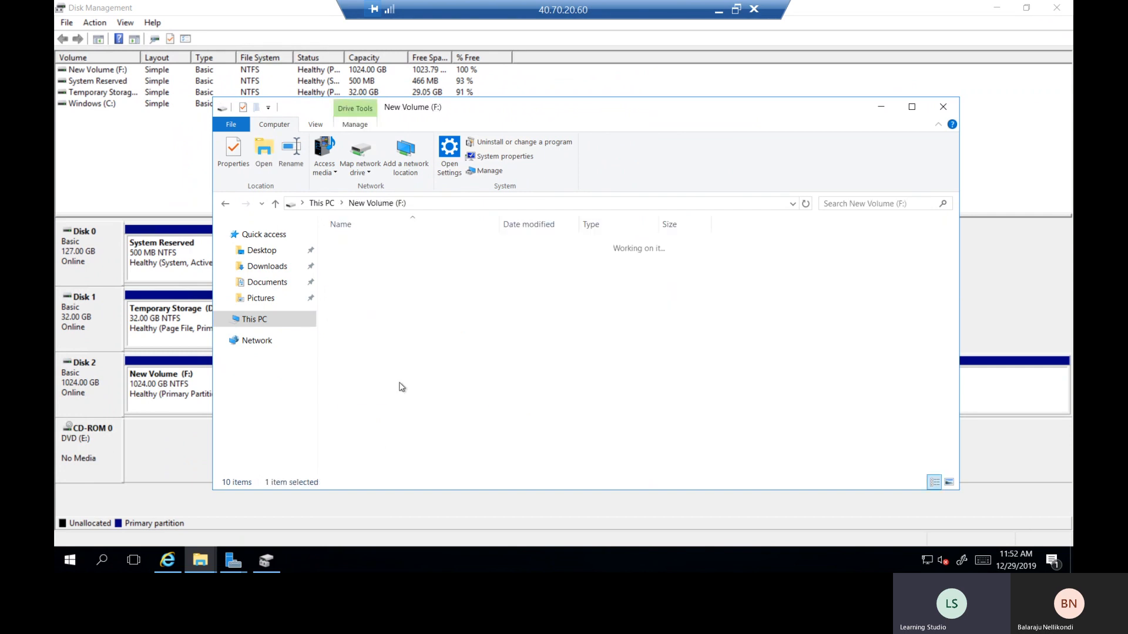
# - Create a folder named VirtualMachines on F: and close the drive window
pyautogui.rightClick(440, 269)
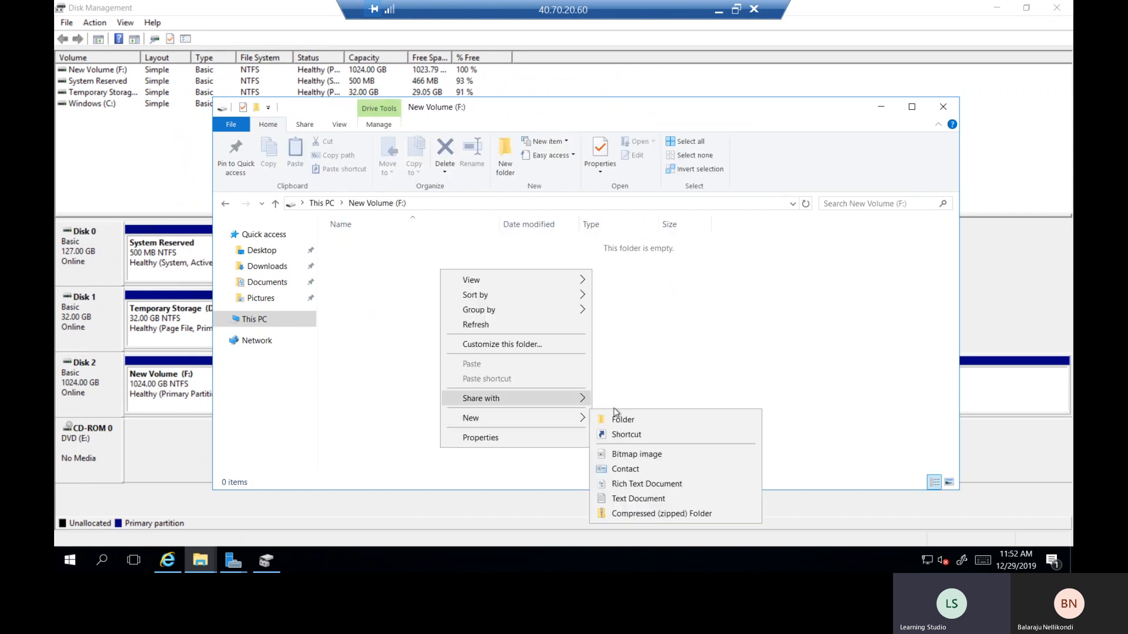
pyautogui.click(626, 422)
pyautogui.rightClick(418, 357)
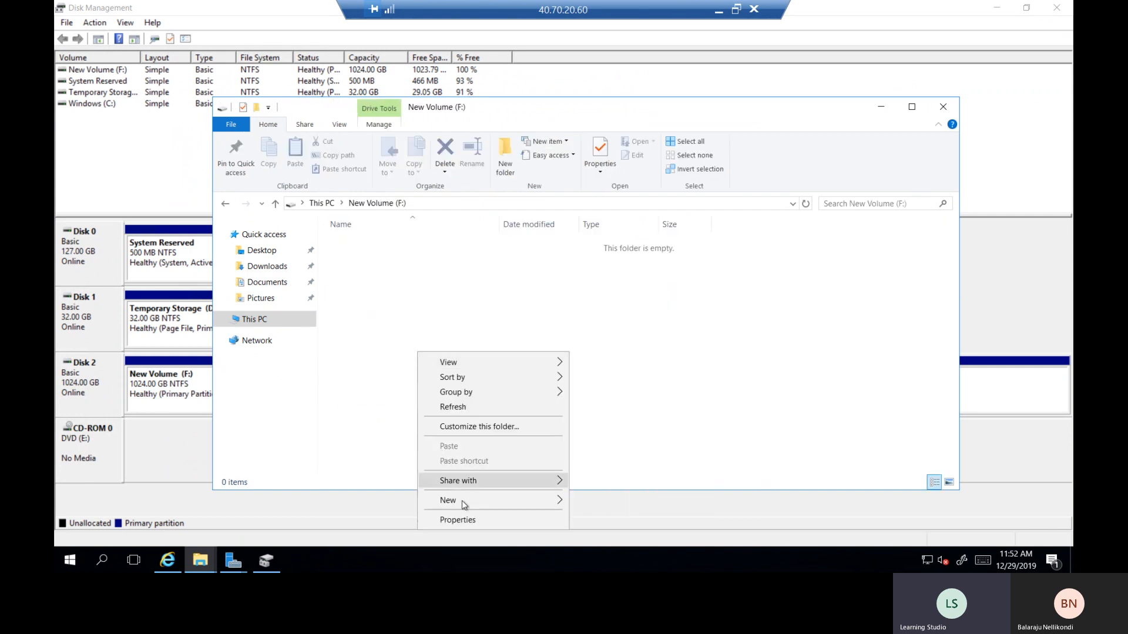
pyautogui.moveTo(461, 501)
pyautogui.click(611, 405)
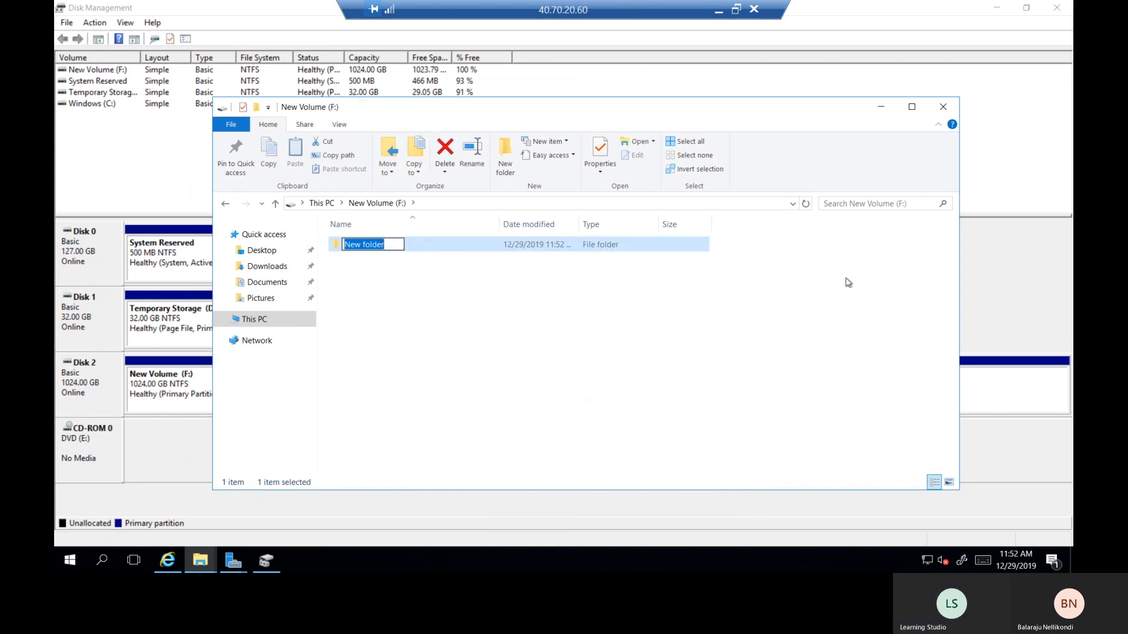
pyautogui.write('Virtuala')
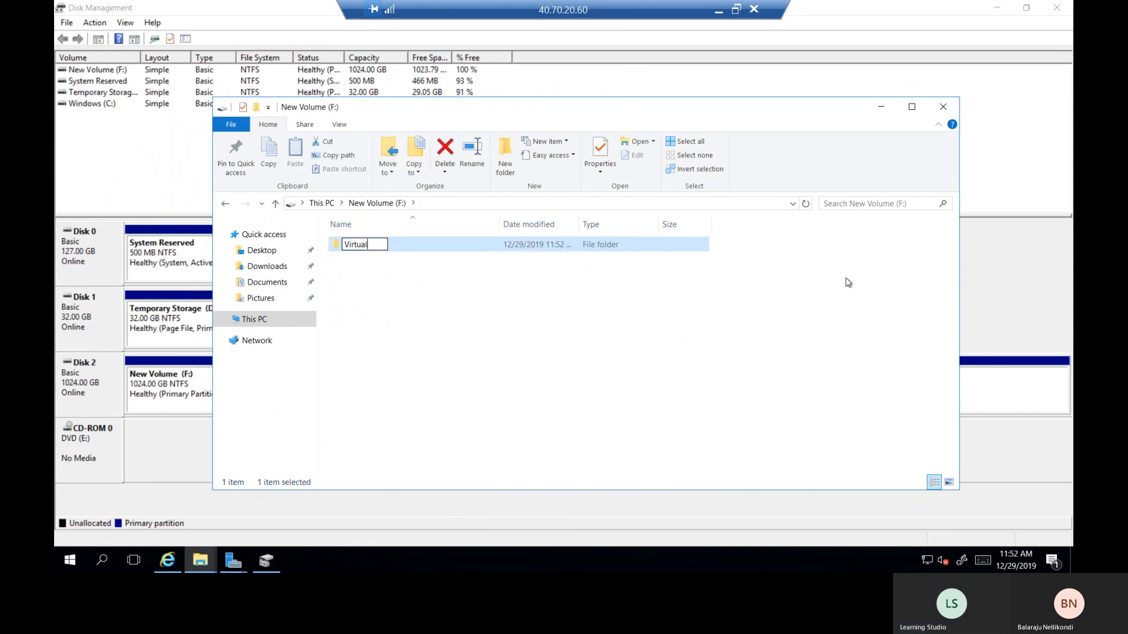
pyautogui.press('BackSpace')
pyautogui.write('Machines')
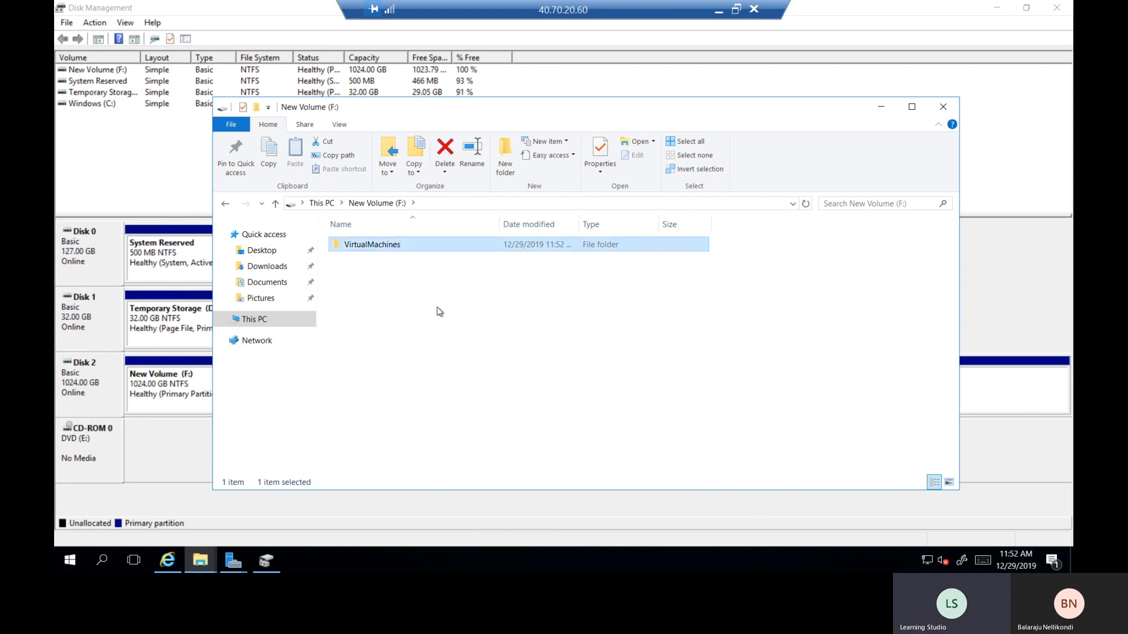
pyautogui.click(384, 253)
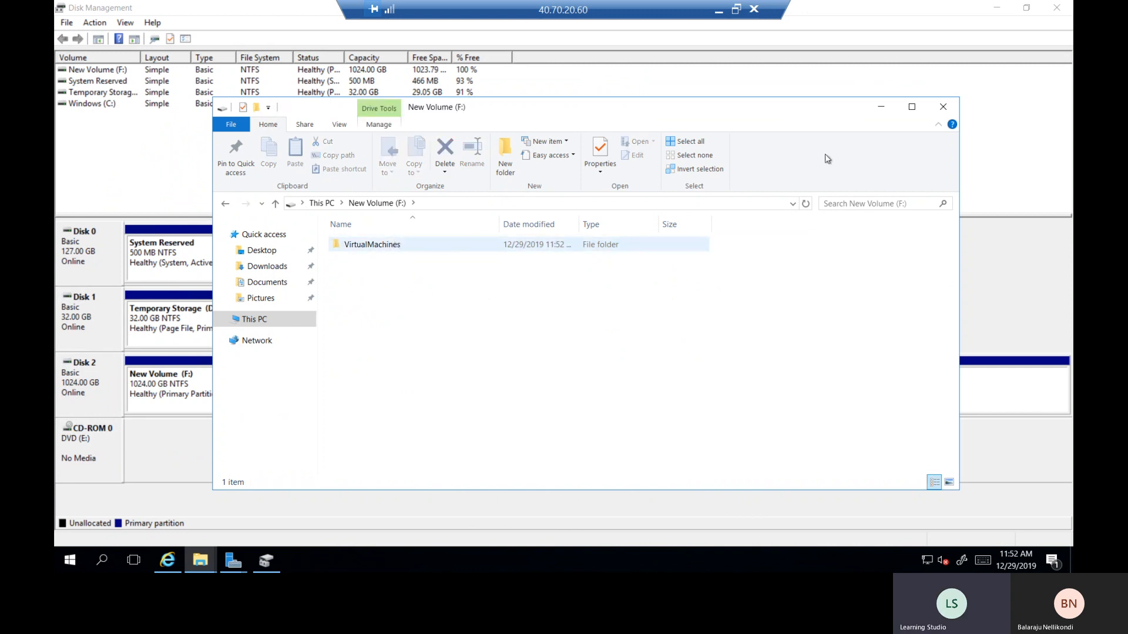
pyautogui.click(942, 107)
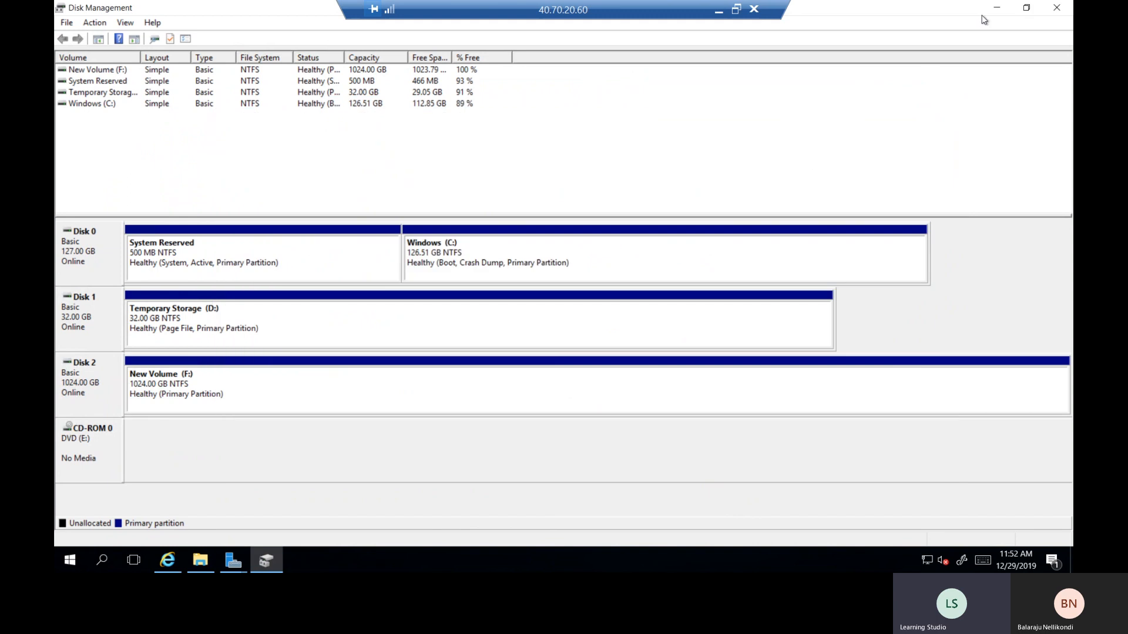
# - Set both the virtual hard disk and configuration file locations to F:\VirtualMachines
pyautogui.click(1055, 8)
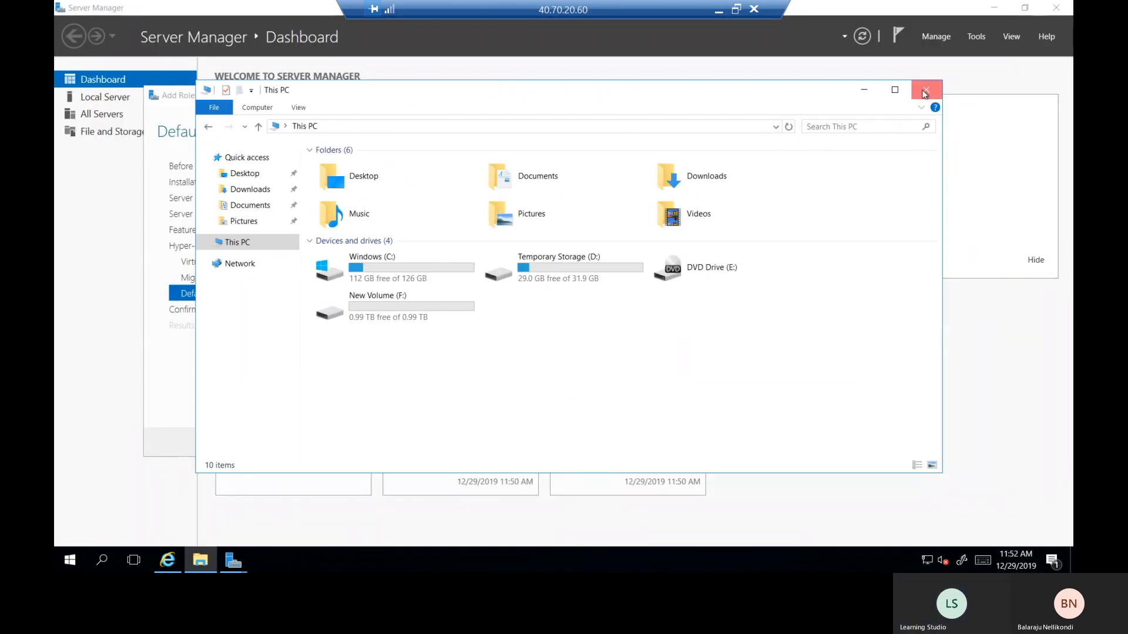
pyautogui.click(925, 90)
pyautogui.click(627, 227)
pyautogui.click(520, 259)
pyautogui.scroll(-2, 566, 297)
pyautogui.click(565, 285)
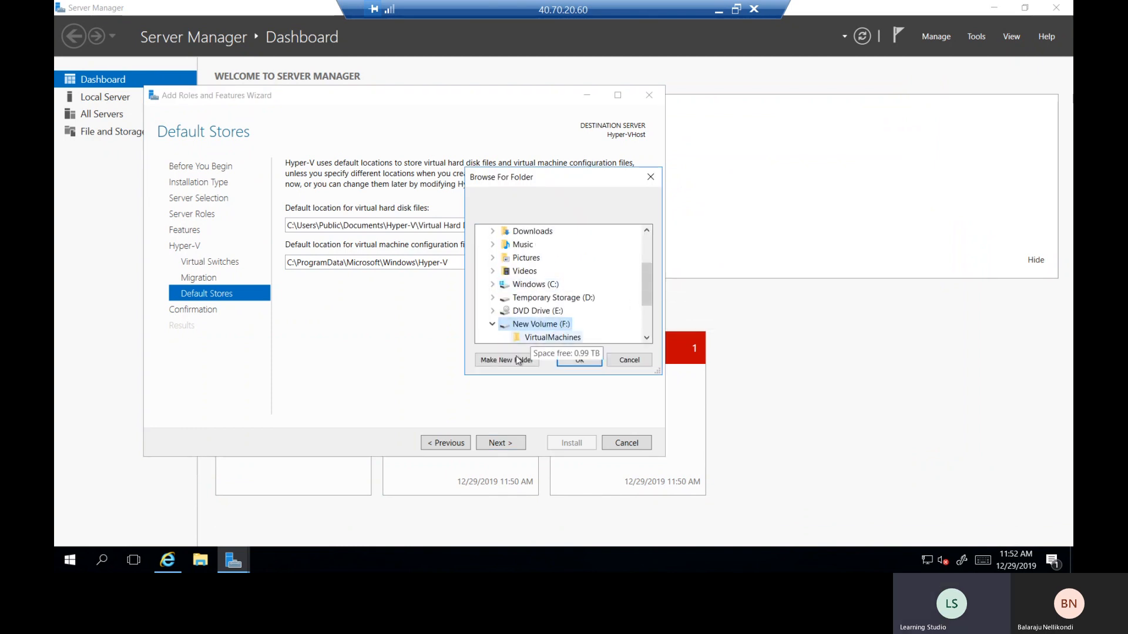
pyautogui.click(546, 338)
pyautogui.click(580, 360)
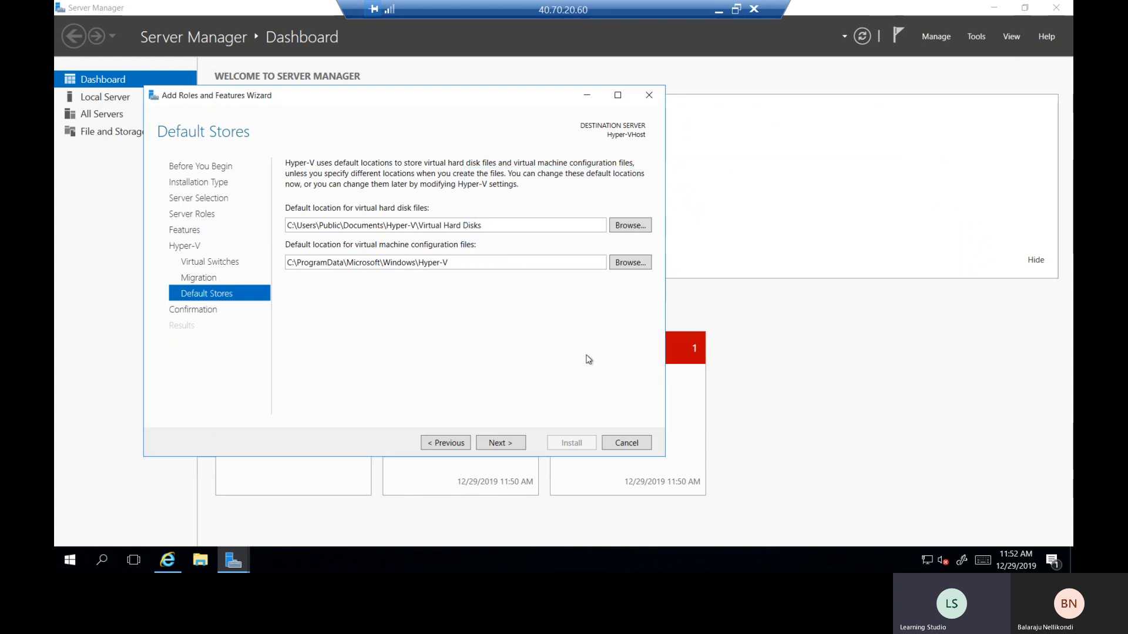
pyautogui.tripleClick(378, 225)
pyautogui.hotkey('ctrl', 'c')
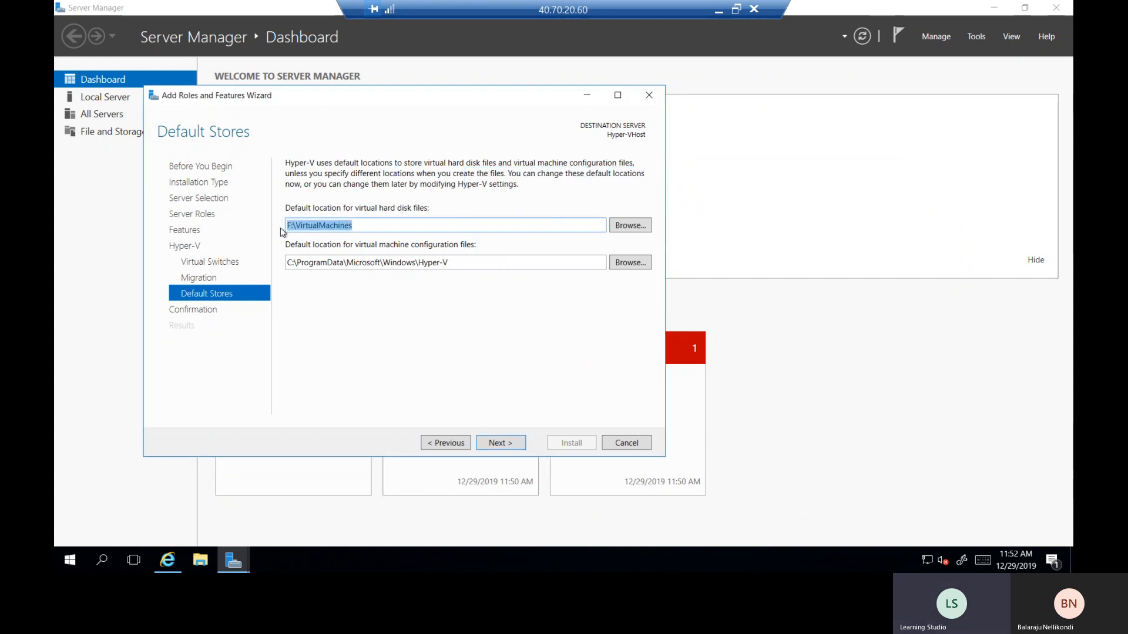
pyautogui.tripleClick(504, 262)
pyautogui.hotkey('ctrl', 'v')
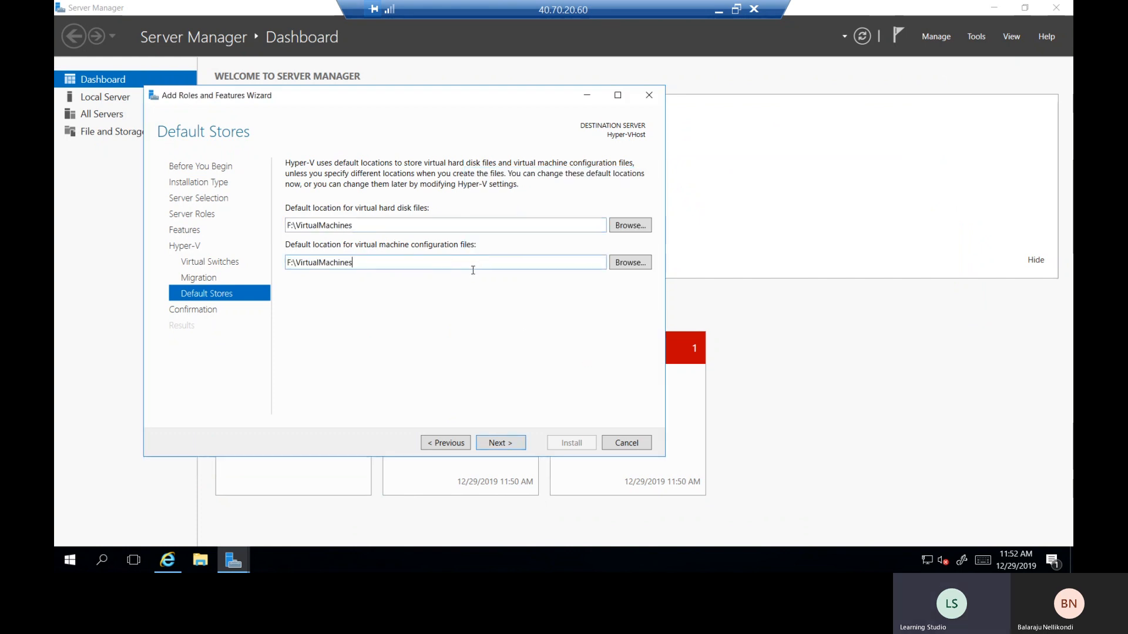
# - Allow automatic restart, start the Hyper-V installation, and hide Server Manager
pyautogui.click(510, 443)
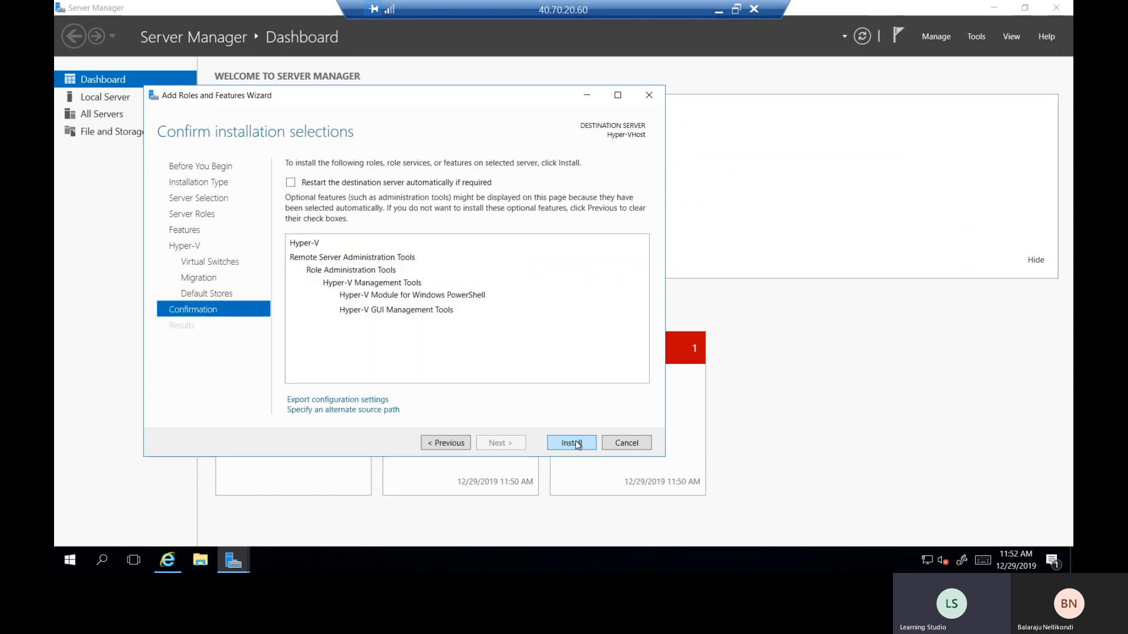
pyautogui.click(382, 183)
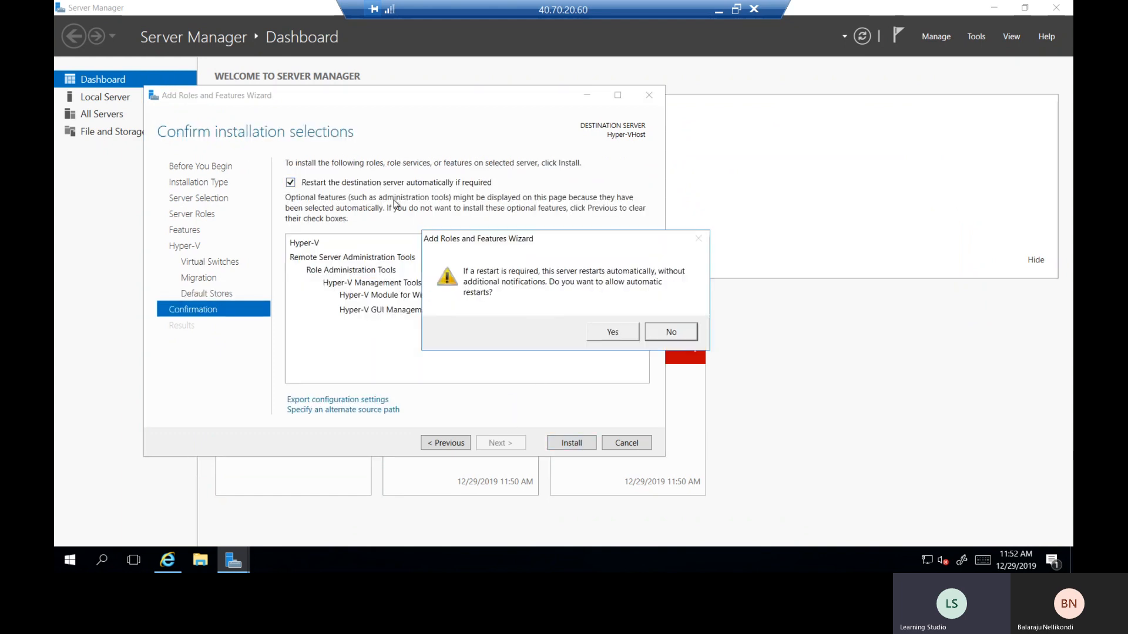
pyautogui.click(607, 333)
pyautogui.click(564, 444)
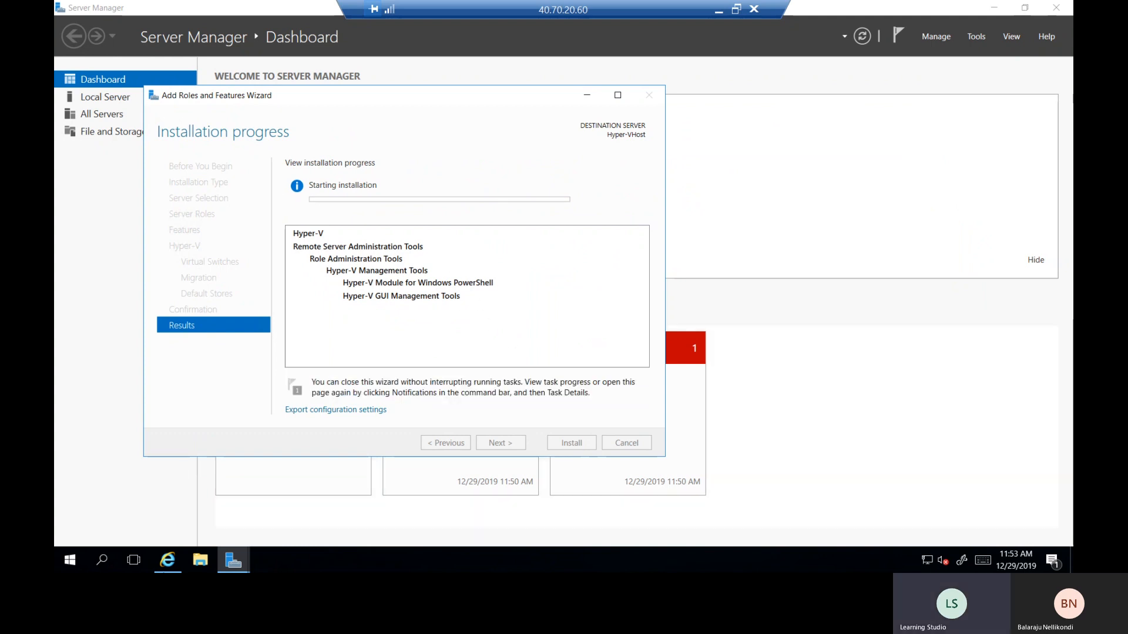
pyautogui.click(213, 562)
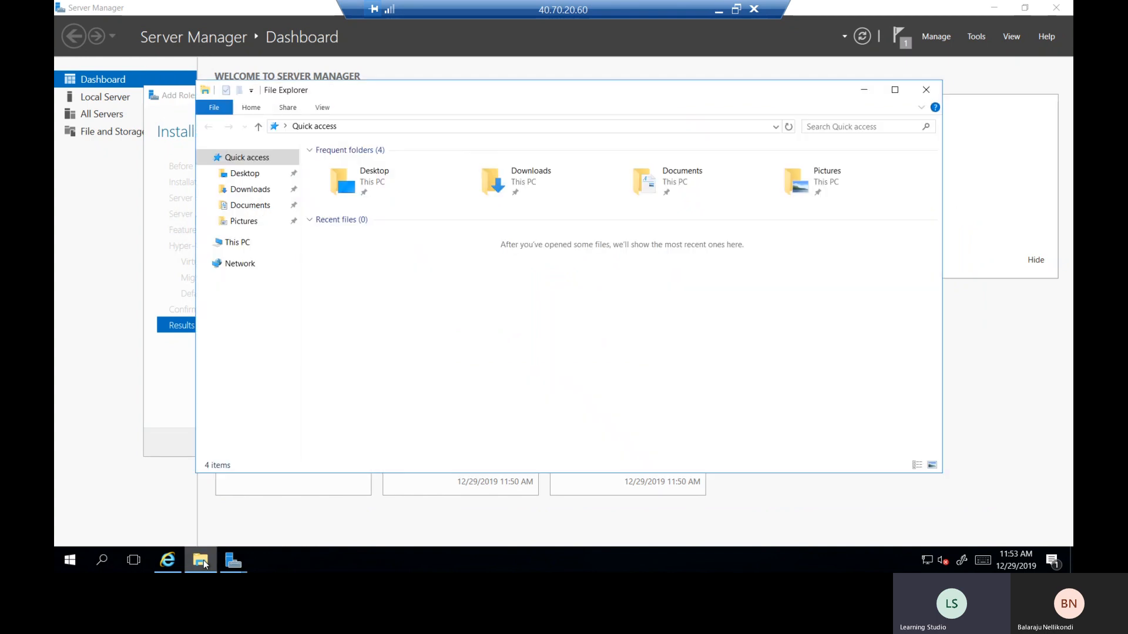
pyautogui.click(927, 90)
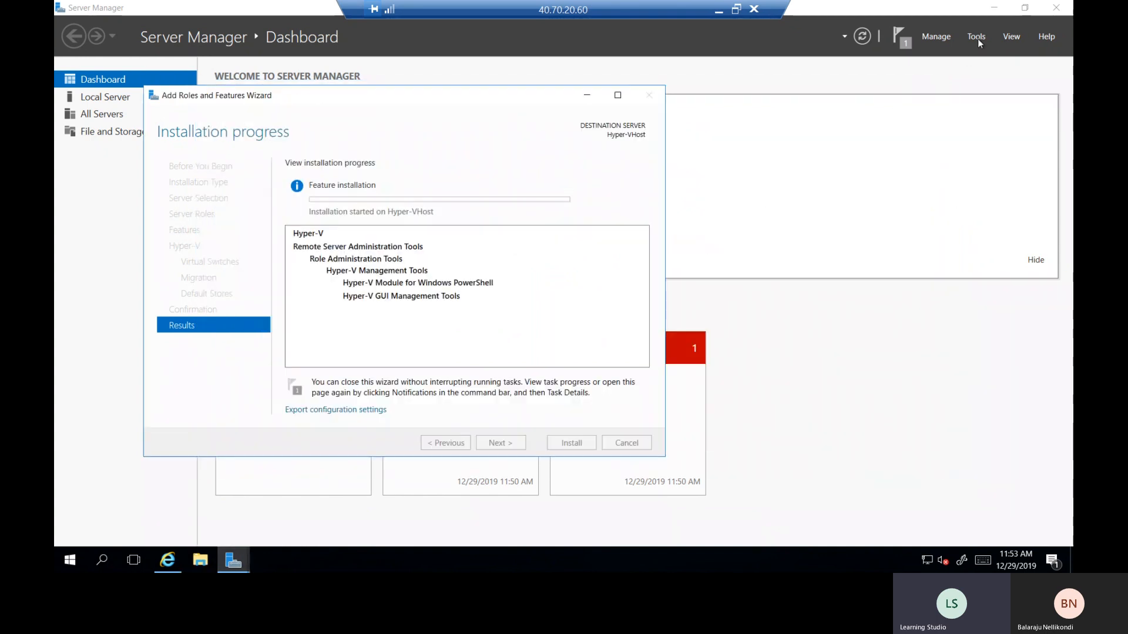
pyautogui.click(993, 7)
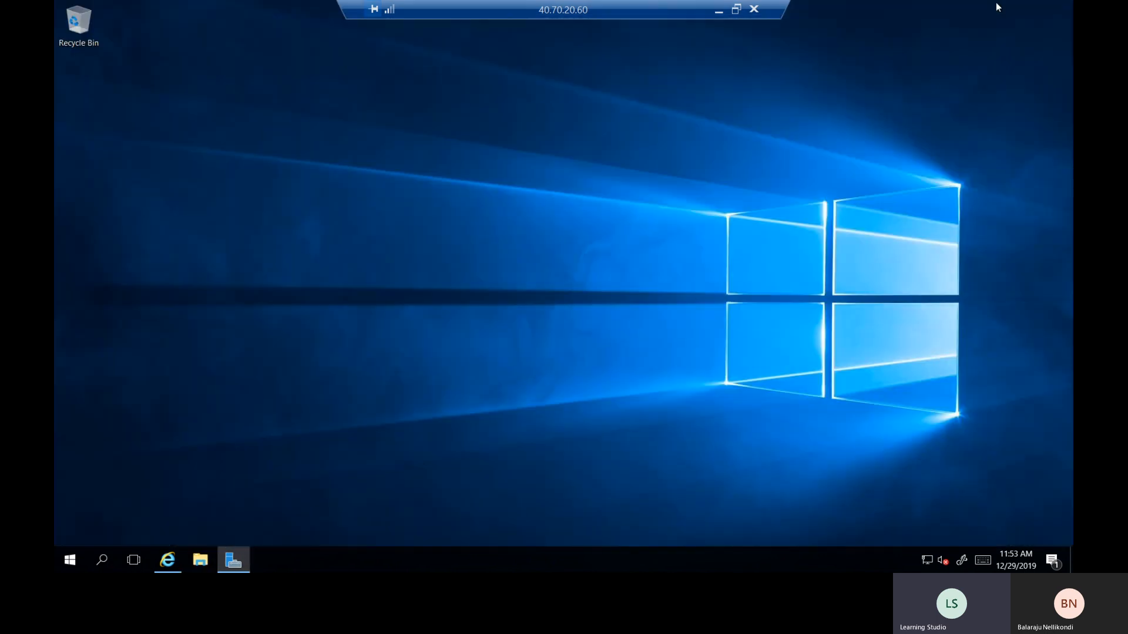
pyautogui.click(166, 561)
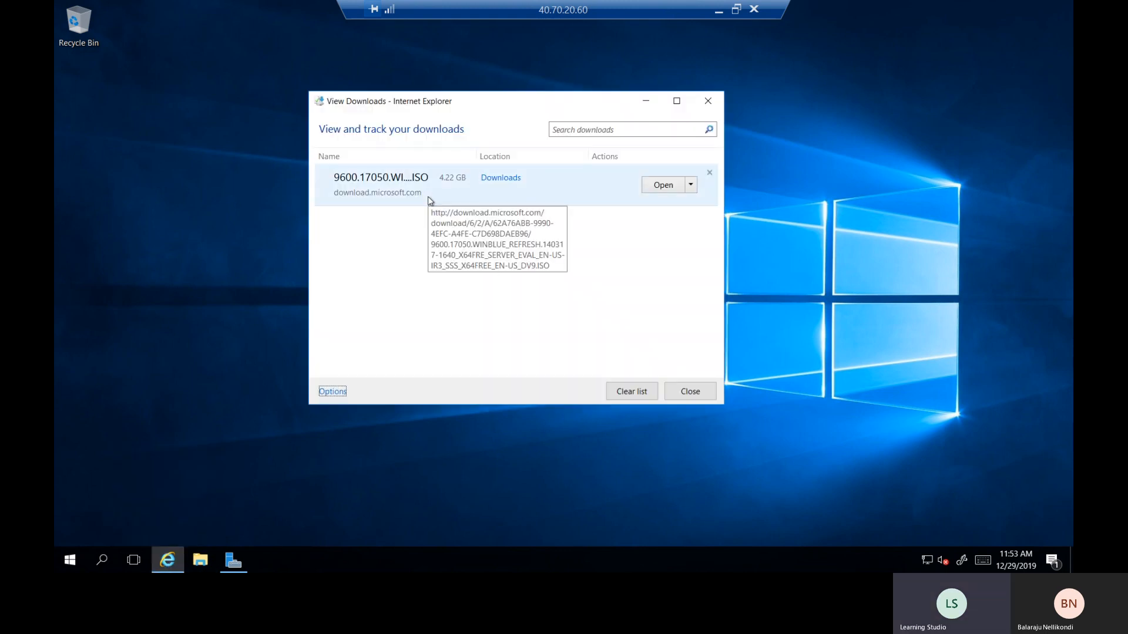
pyautogui.click(692, 392)
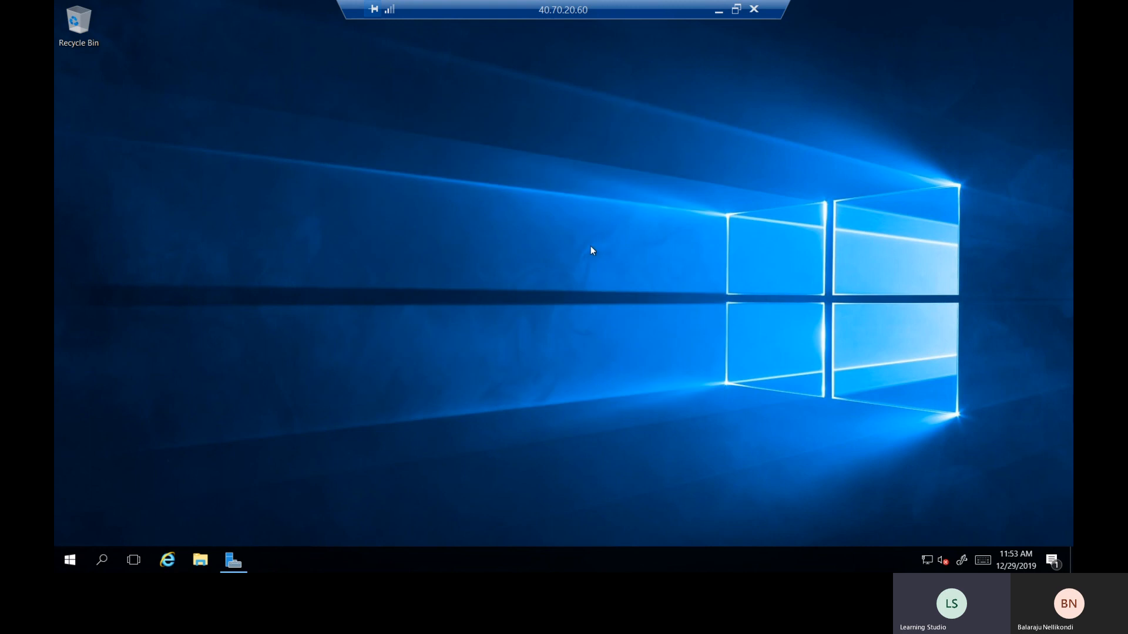
pyautogui.rightClick(591, 246)
pyautogui.click(615, 286)
# - Switch to the local Word notes and highlight the 'Configure vSwitch for Hyper-V' step
pyautogui.click(719, 13)
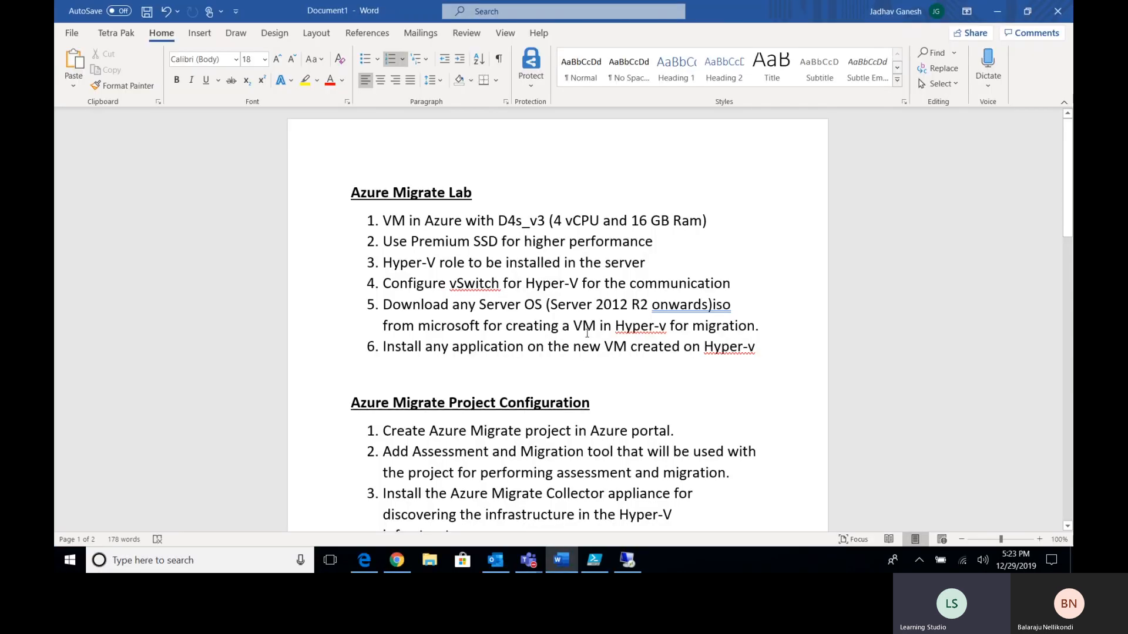
pyautogui.moveTo(449, 283); pyautogui.dragTo(704, 288)
pyautogui.click(704, 286)
pyautogui.moveTo(382, 284); pyautogui.dragTo(521, 284)
pyautogui.click(542, 283)
# - Bring PowerShell ISE forward, enlarge the script text, and highlight the whole NAT switch script
pyautogui.hotkey('alt', 'Tab')
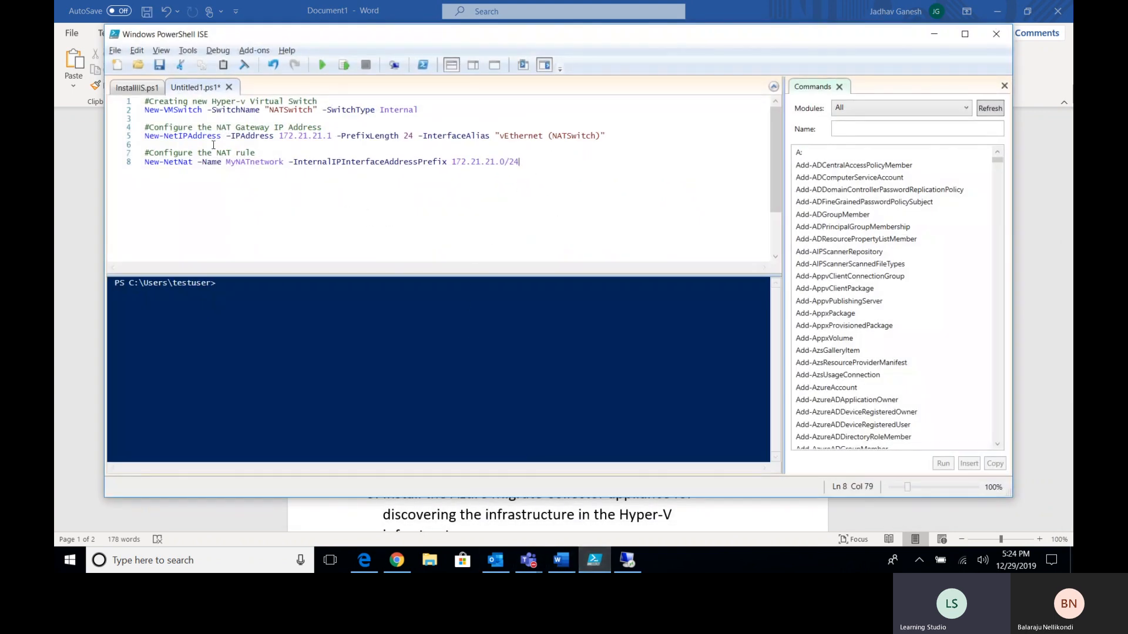
pyautogui.hotkey('ctrl', '+')
pyautogui.hotkey('ctrl', '+')
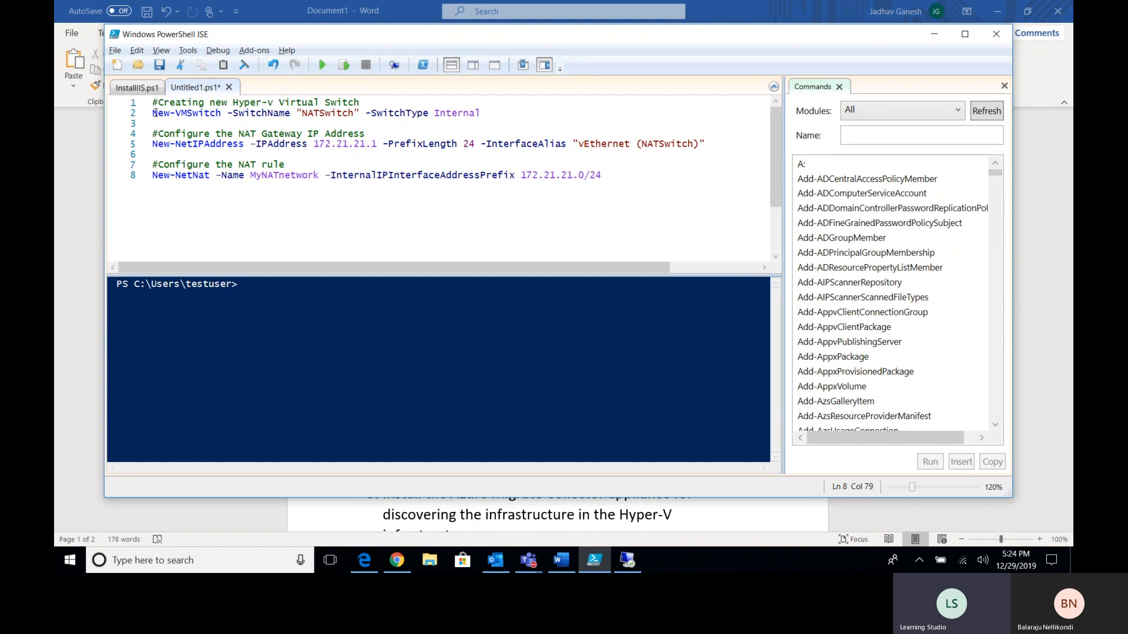
pyautogui.moveTo(154, 113); pyautogui.dragTo(611, 179)
pyautogui.click(611, 180)
pyautogui.click(391, 113)
pyautogui.click(482, 113)
pyautogui.click(467, 129)
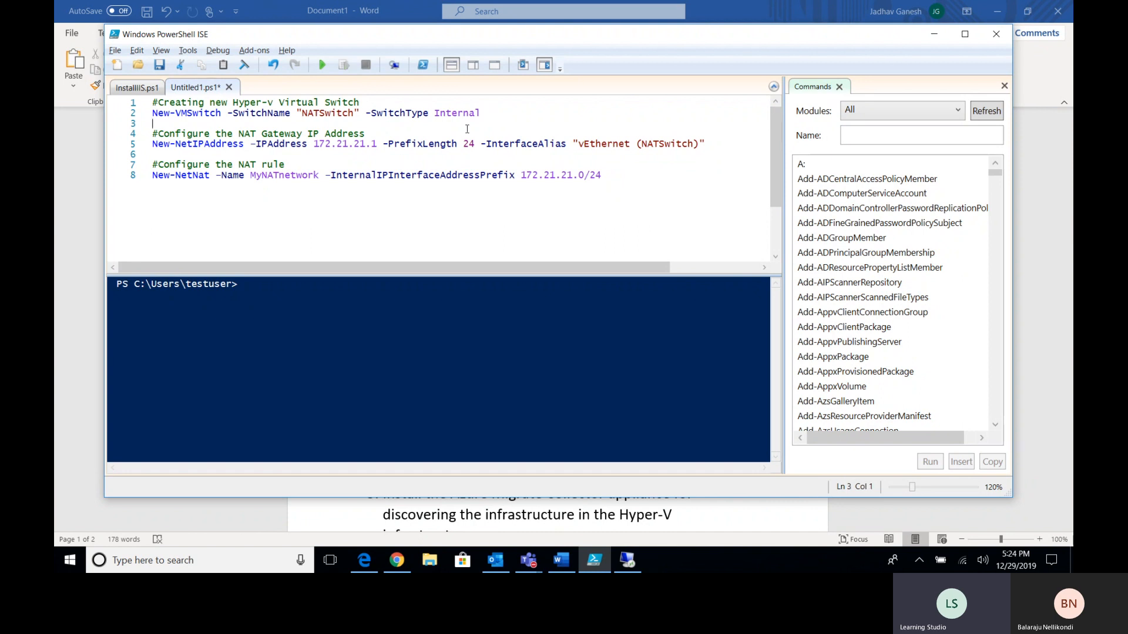
# - Highlight the New-VMSwitch command, its comment, and the NATSwitch name and Internal type arguments
pyautogui.moveTo(154, 114); pyautogui.dragTo(220, 116)
pyautogui.click(218, 116)
pyautogui.moveTo(223, 104); pyautogui.dragTo(355, 116)
pyautogui.click(249, 117)
pyautogui.click(355, 115)
pyautogui.moveTo(435, 115); pyautogui.dragTo(469, 116)
pyautogui.click(486, 116)
pyautogui.click(470, 116)
pyautogui.moveTo(301, 115); pyautogui.dragTo(416, 115)
pyautogui.click(410, 115)
# - Explain the New-NetIPAddress line: gateway 172.21.21.1, PrefixLength and the vEthernet (NATSwitch) alias
pyautogui.click(278, 146)
pyautogui.moveTo(152, 145); pyautogui.dragTo(244, 145)
pyautogui.click(248, 145)
pyautogui.moveTo(314, 145); pyautogui.dragTo(377, 144)
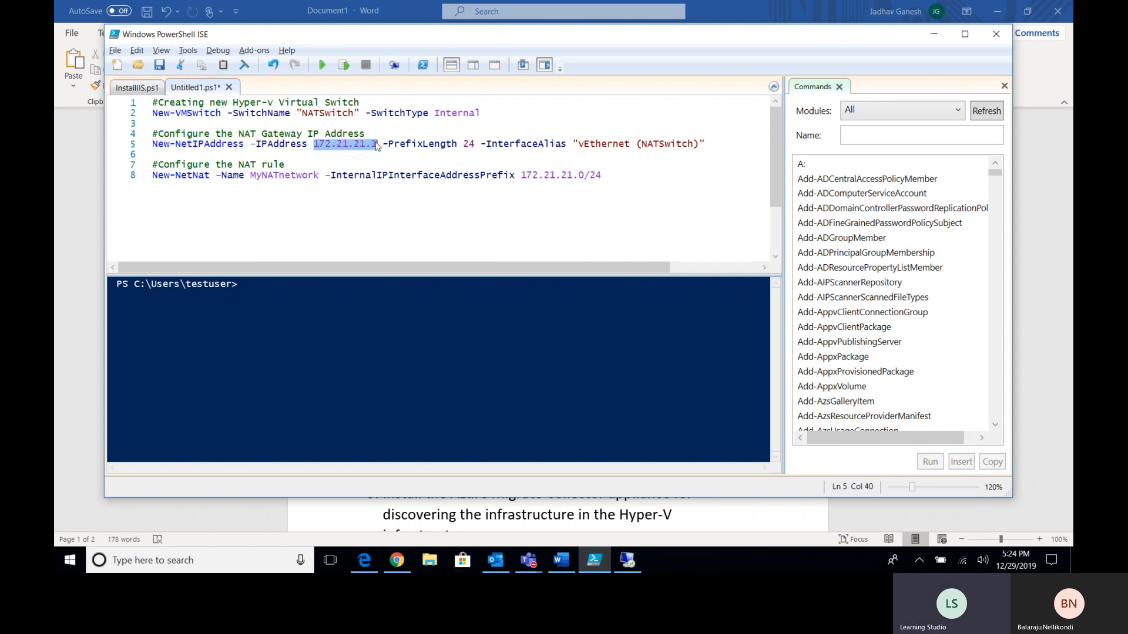
pyautogui.click(377, 144)
pyautogui.click(392, 145)
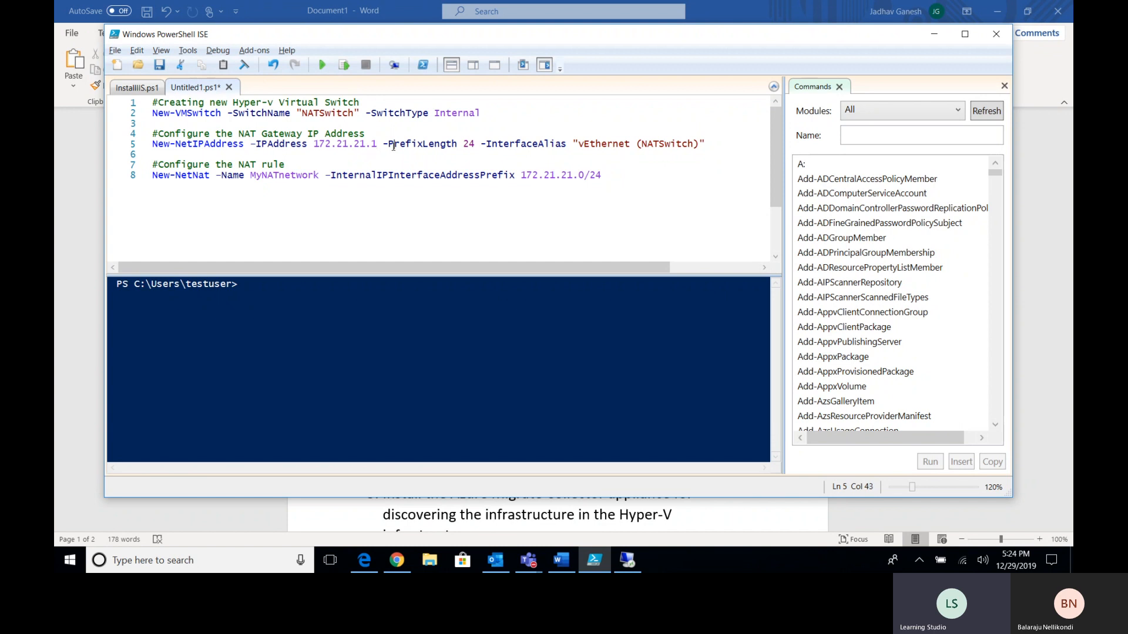
pyautogui.moveTo(395, 144); pyautogui.dragTo(539, 147)
pyautogui.click(458, 145)
pyautogui.click(539, 147)
pyautogui.moveTo(705, 144); pyautogui.dragTo(578, 147)
pyautogui.click(578, 147)
# - Highlight the New-NetNat rule on line 8, then return to the remote server's desktop
pyautogui.moveTo(154, 175); pyautogui.dragTo(601, 180)
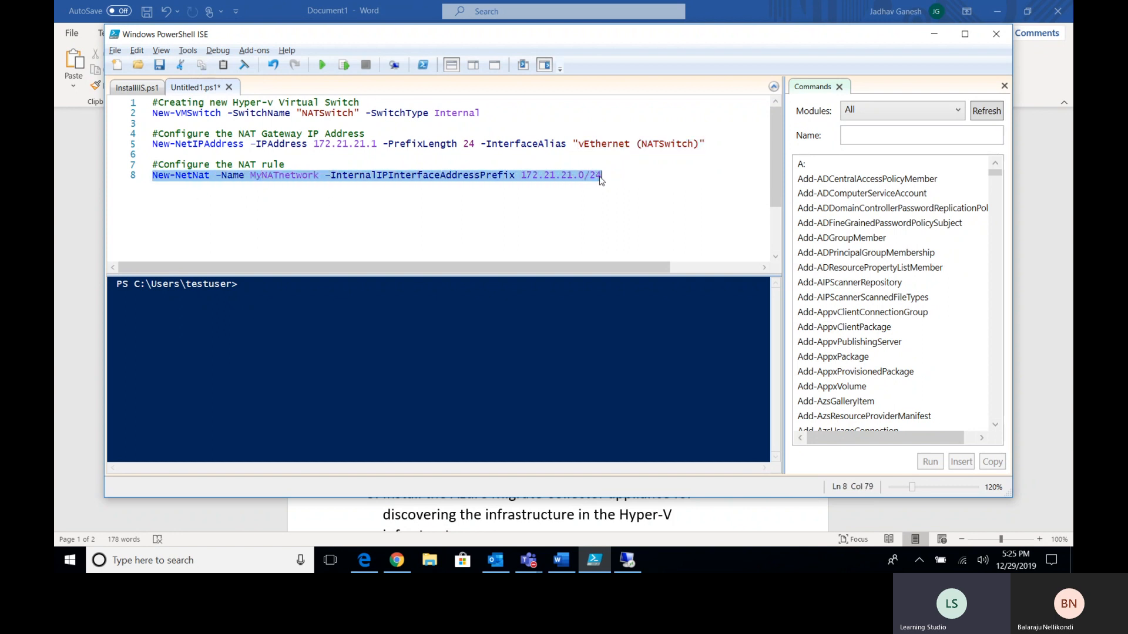
pyautogui.click(934, 34)
pyautogui.moveTo(627, 560)
pyautogui.click(568, 537)
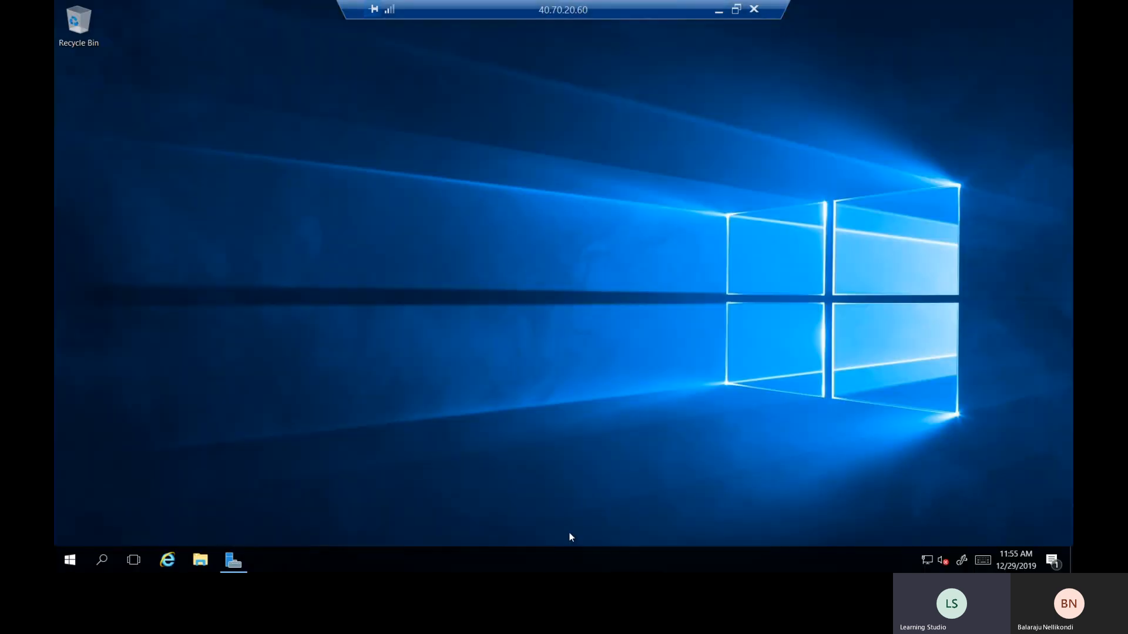
# - Reopen Server Manager's Hyper-V installation progress, check the last lab step in the notes, and return
pyautogui.click(231, 562)
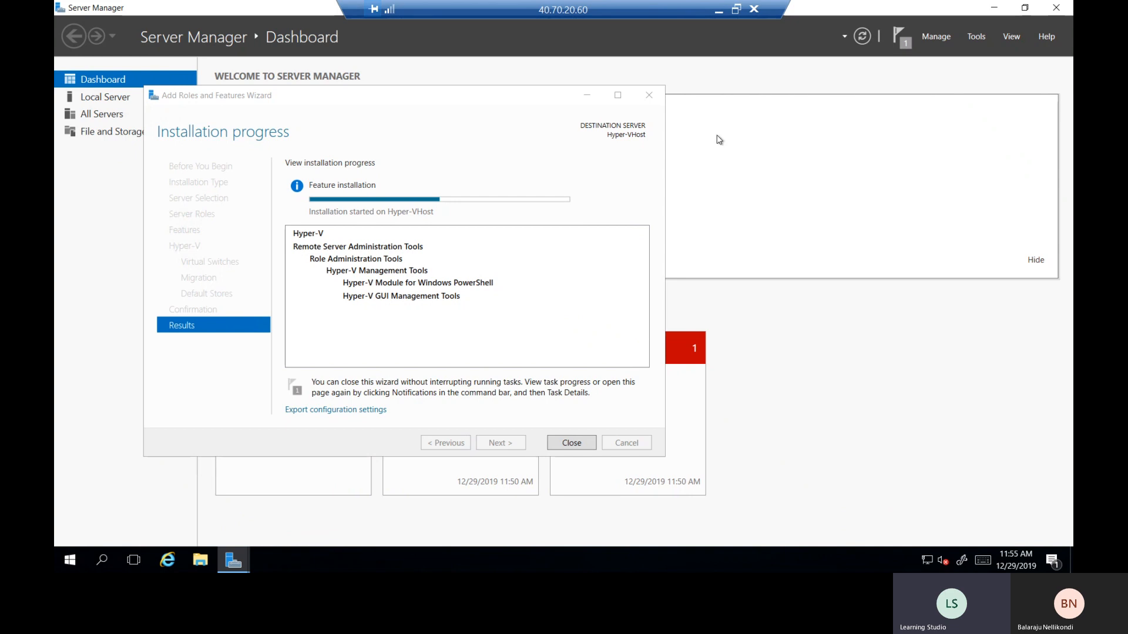
pyautogui.click(718, 10)
pyautogui.click(756, 346)
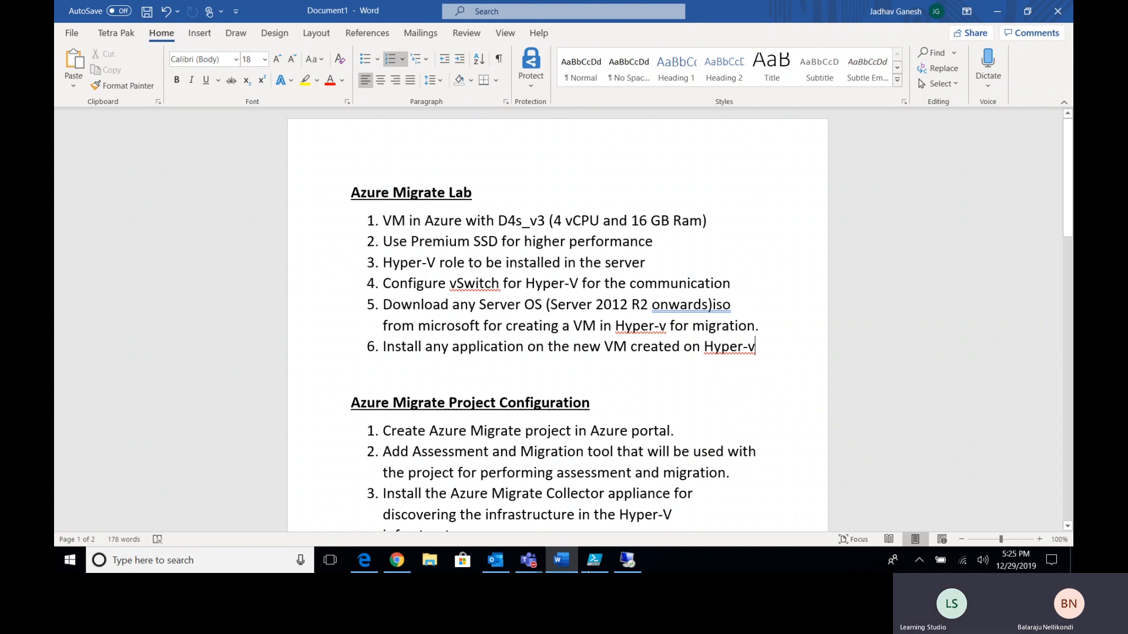
pyautogui.click(624, 560)
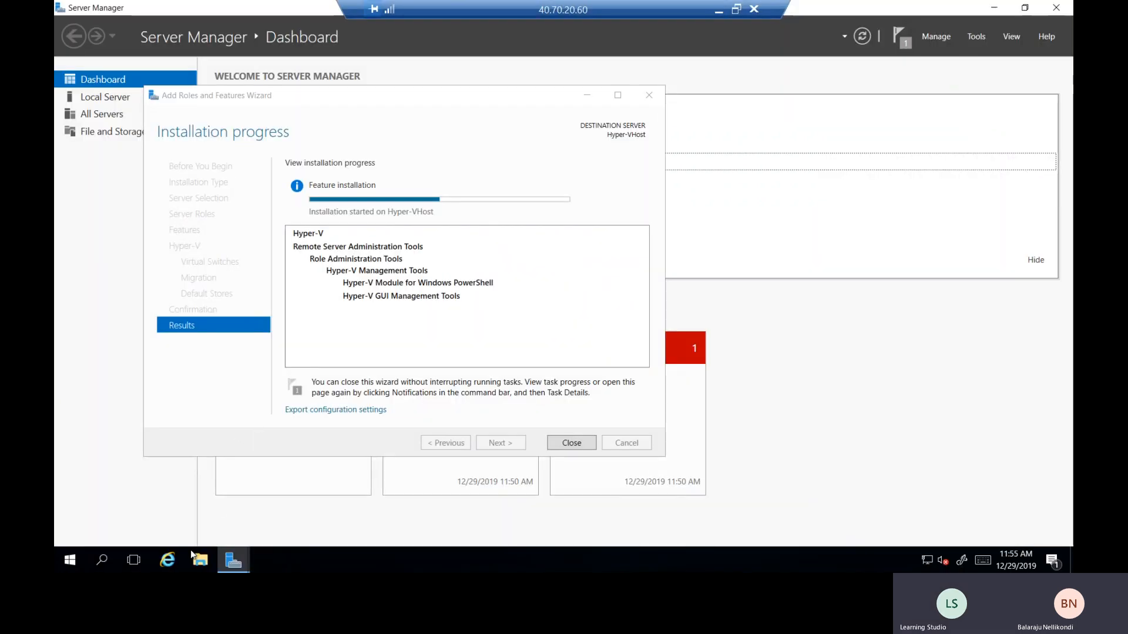
pyautogui.click(202, 561)
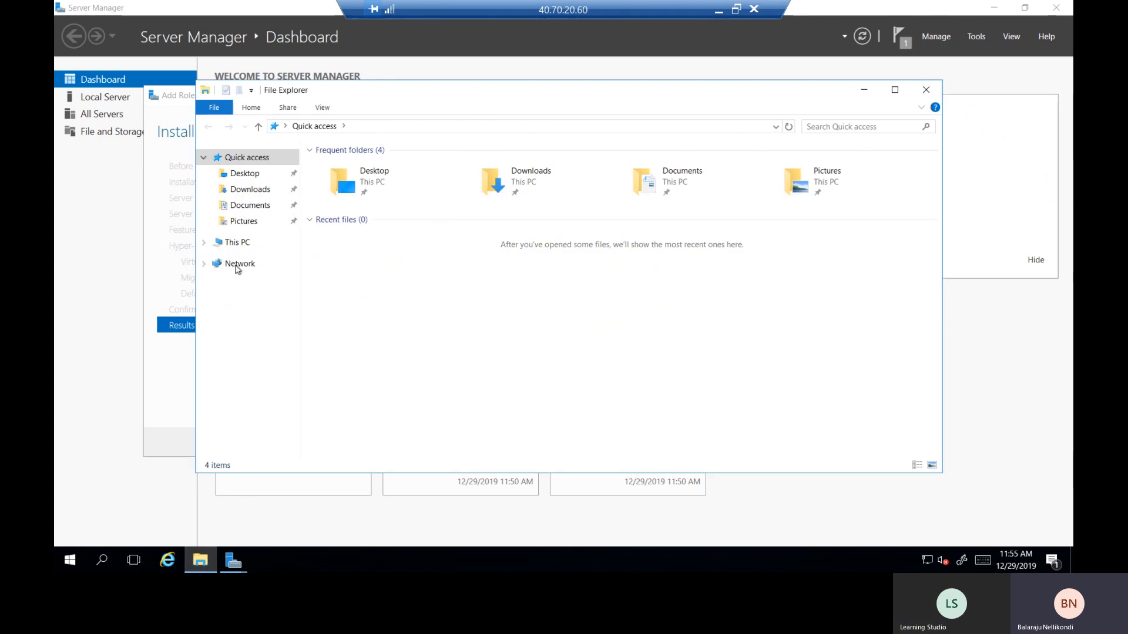
pyautogui.click(242, 245)
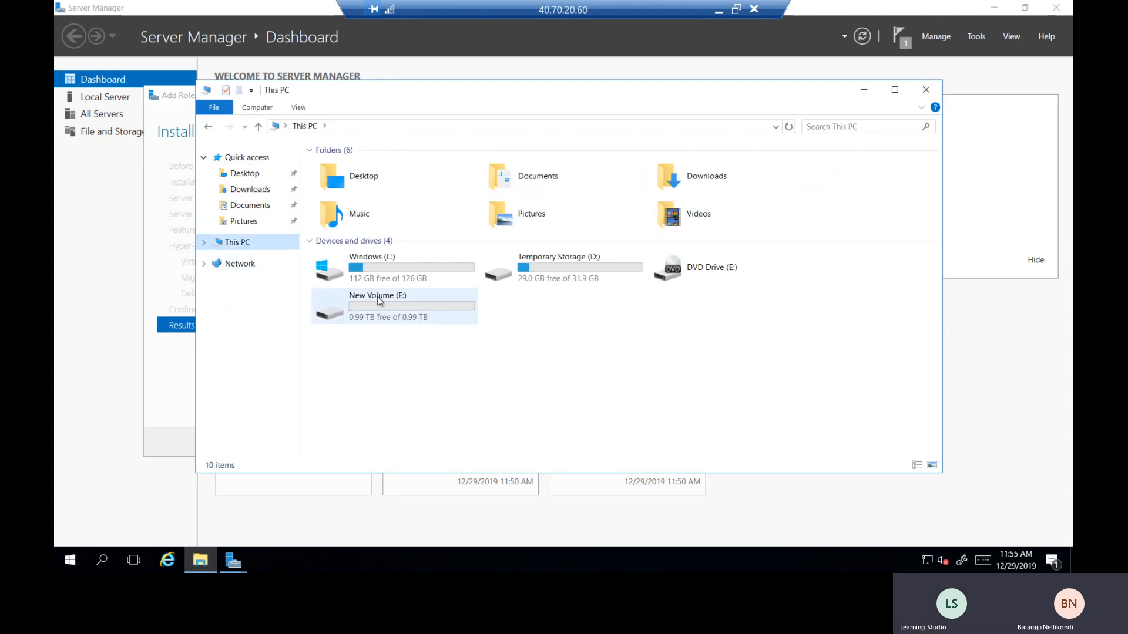
pyautogui.doubleClick(389, 317)
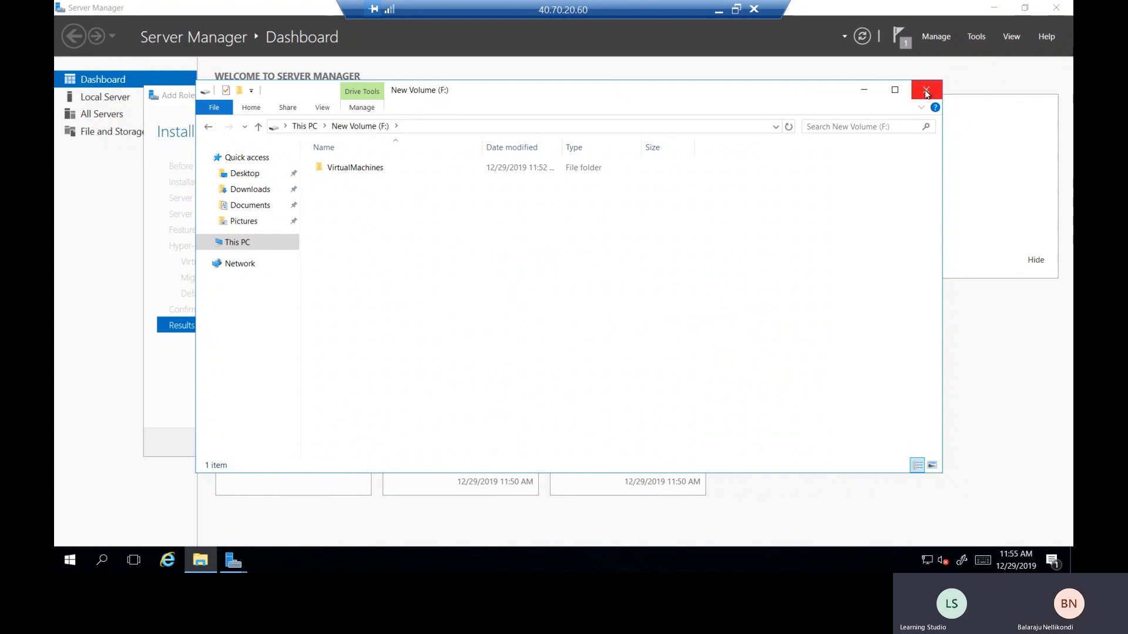
pyautogui.click(336, 165)
pyautogui.doubleClick(336, 165)
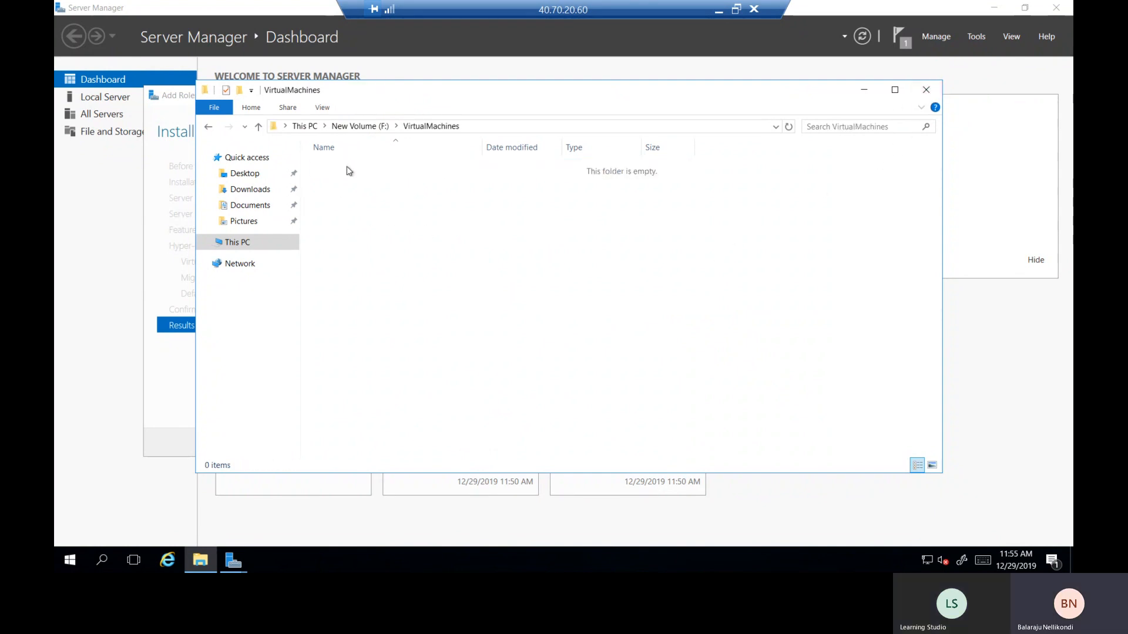
pyautogui.click(926, 90)
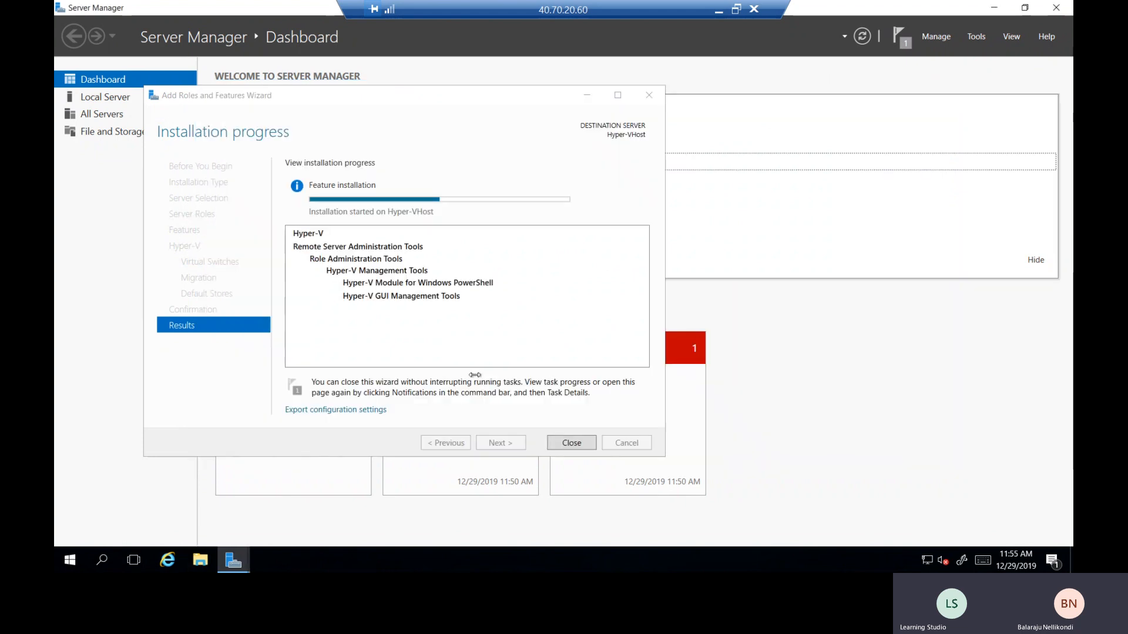
pyautogui.click(441, 99)
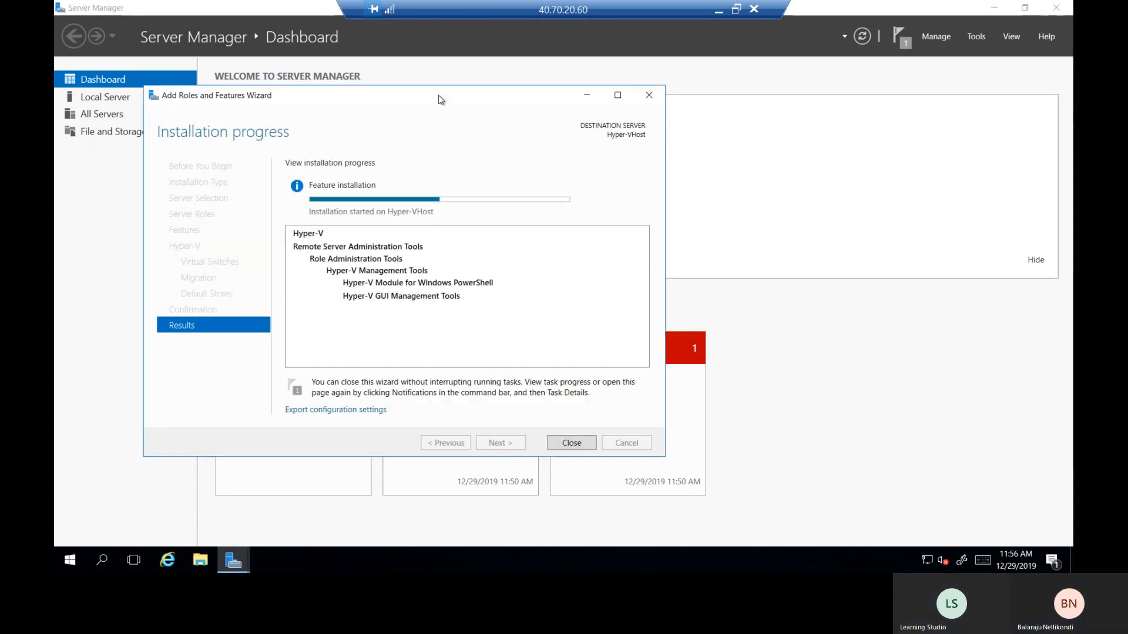
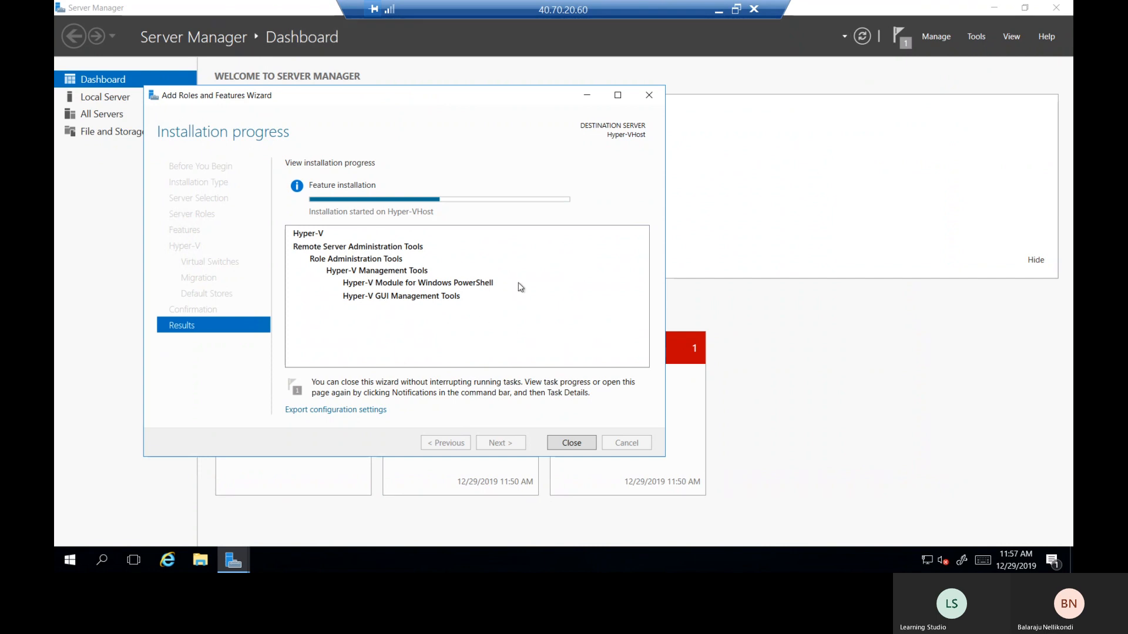
# - Minimize the Remote Desktop session to show the local Word lab notes
pyautogui.click(719, 10)
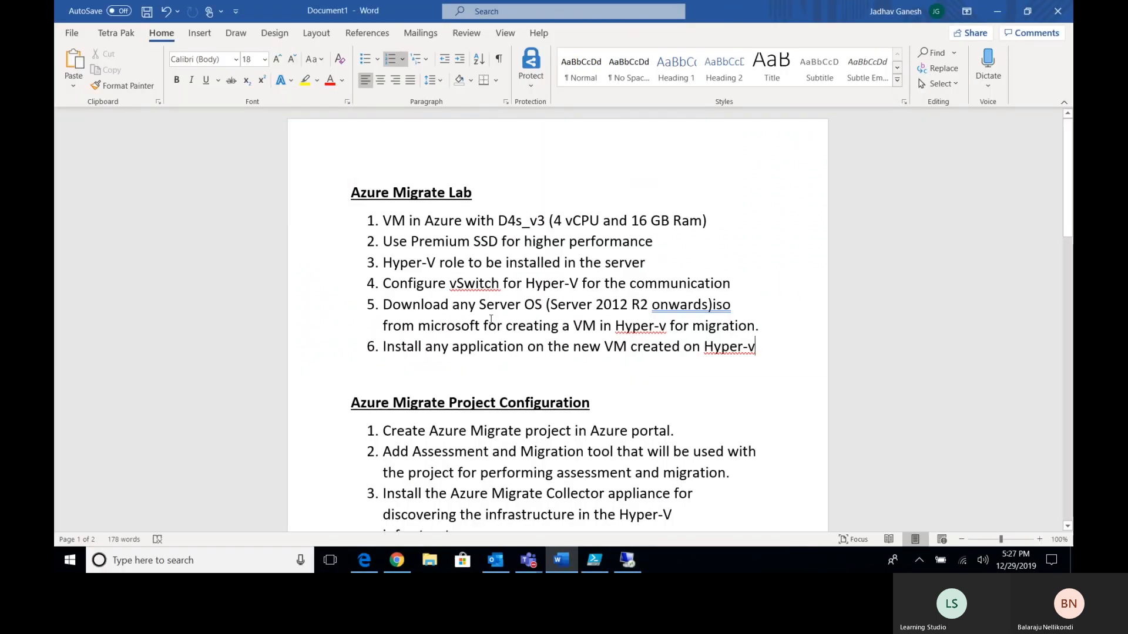
# - Minimize the Word lab notes to show the Running Hyper-VHost VM overview in the Azure portal
pyautogui.click(676, 398)
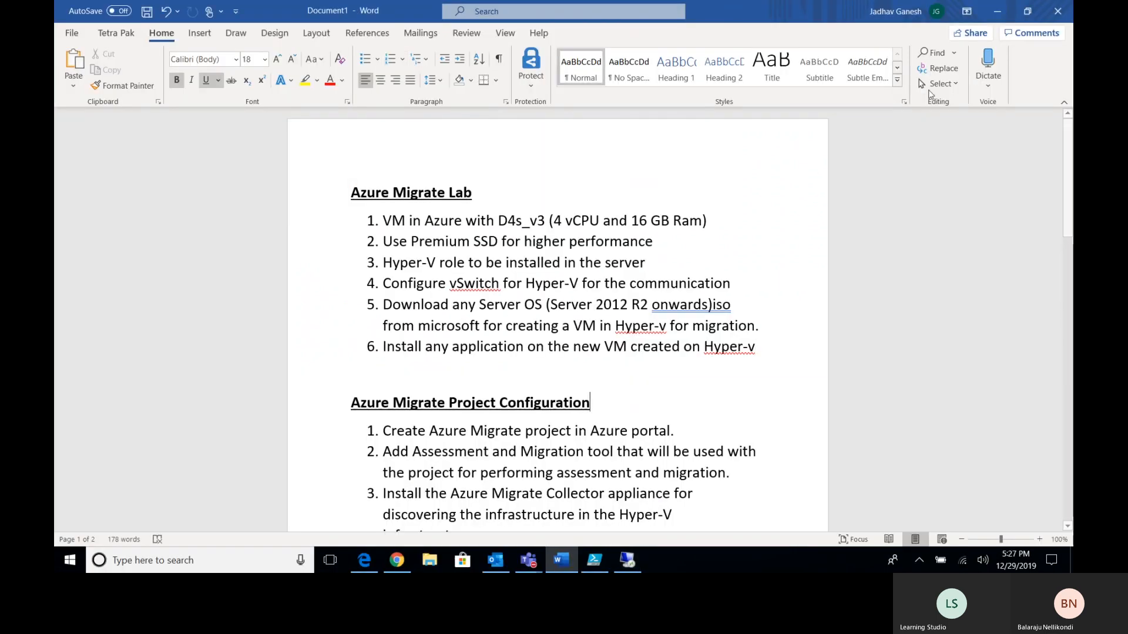
pyautogui.click(999, 12)
pyautogui.scroll(-2, 592, 287)
pyautogui.scroll(2, 592, 287)
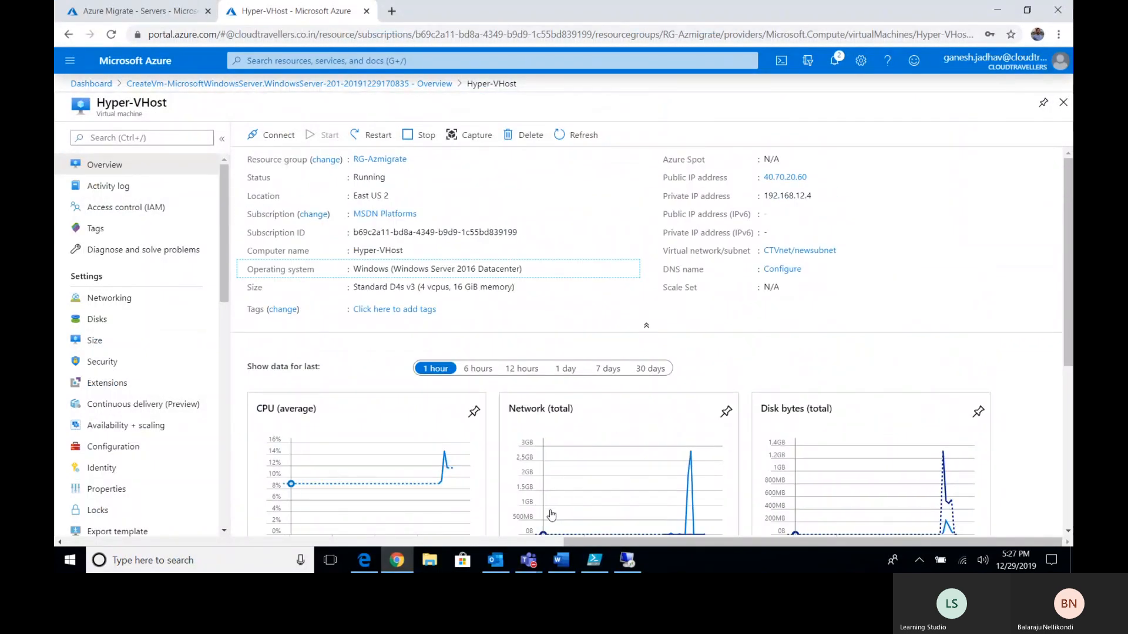
# - Switch back to the remote Server Manager session with the Hyper-V installation in progress
pyautogui.click(628, 560)
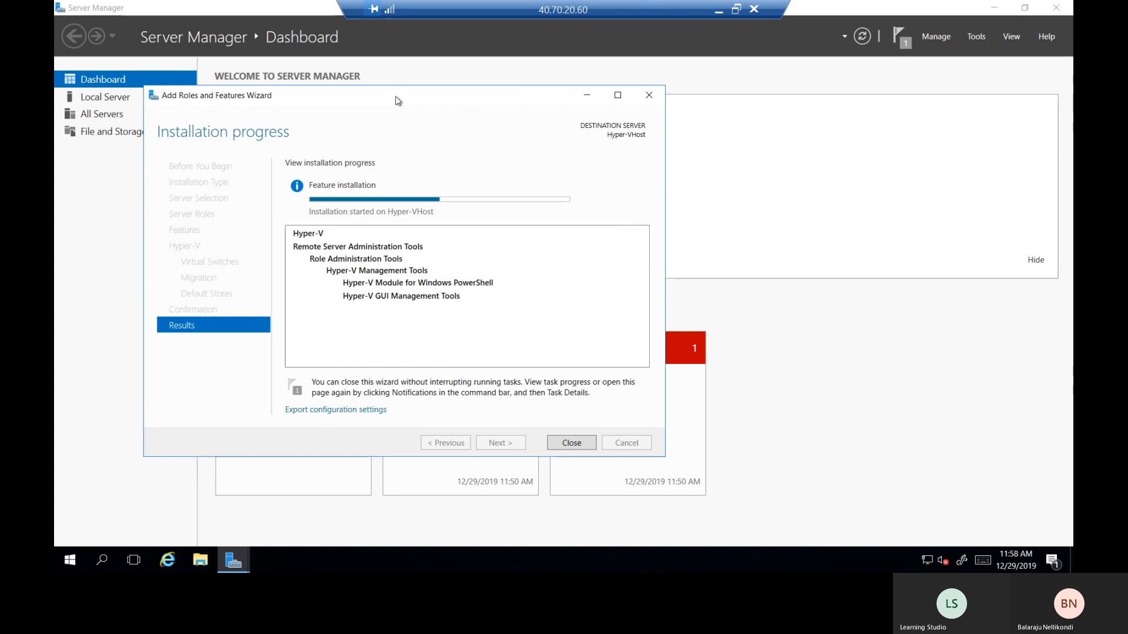
# - Move the installation progress window aside, then open Hyper-VHost's Size page in the Azure portal
pyautogui.moveTo(401, 106); pyautogui.dragTo(451, 104)
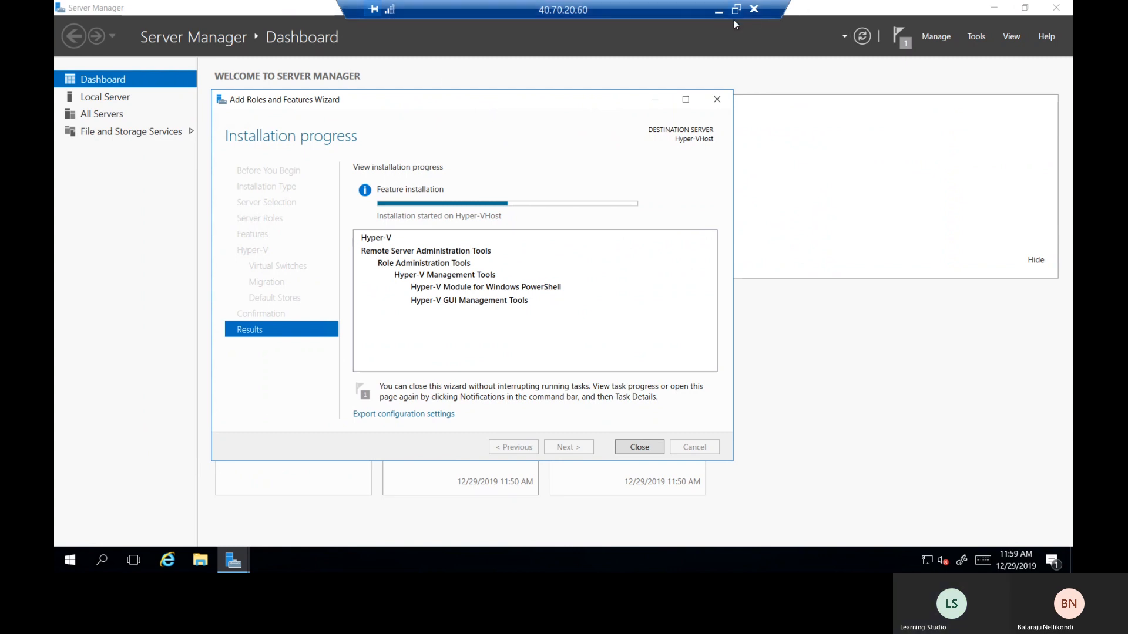
pyautogui.click(719, 13)
pyautogui.click(114, 343)
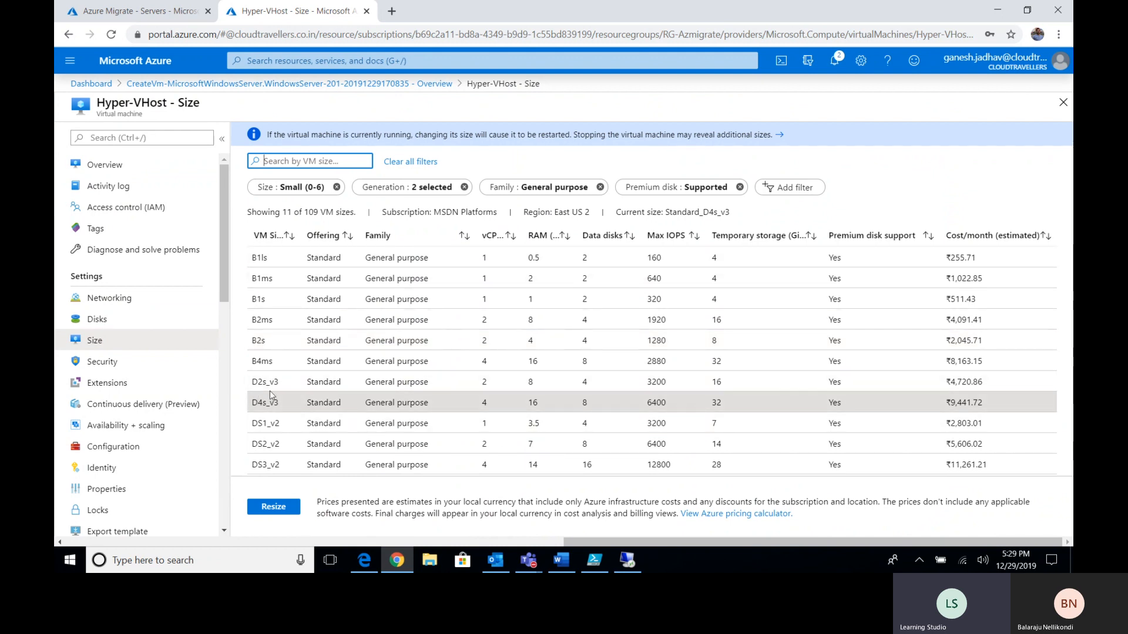
# - Remove the Small size, generation and General purpose family filters and browse all VM sizes
pyautogui.click(337, 187)
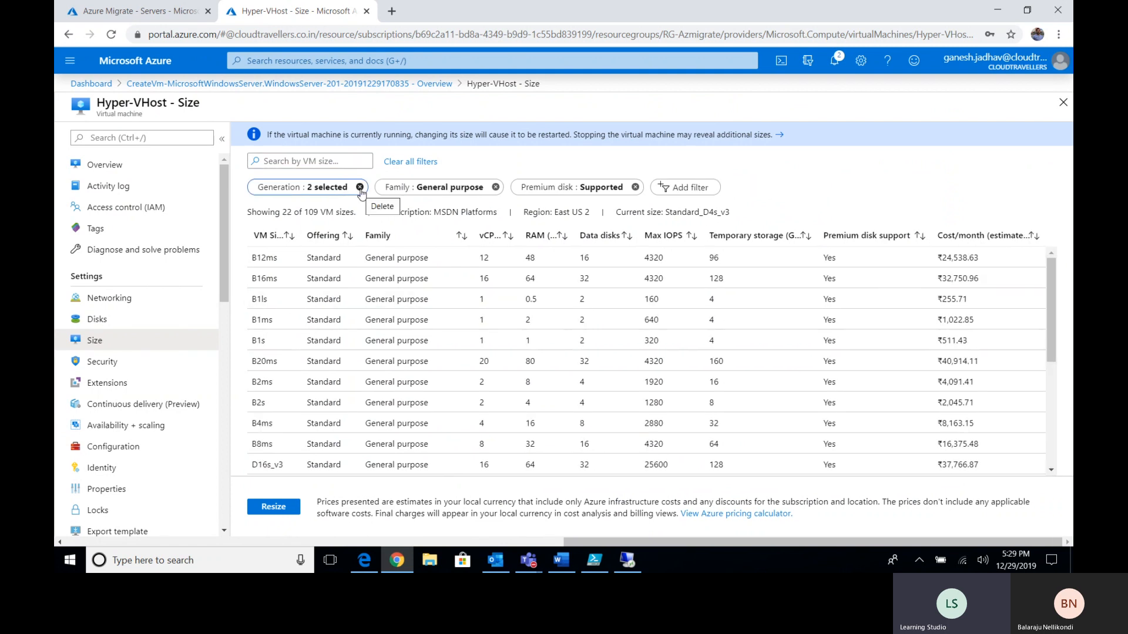
pyautogui.scroll(-2, 305, 327)
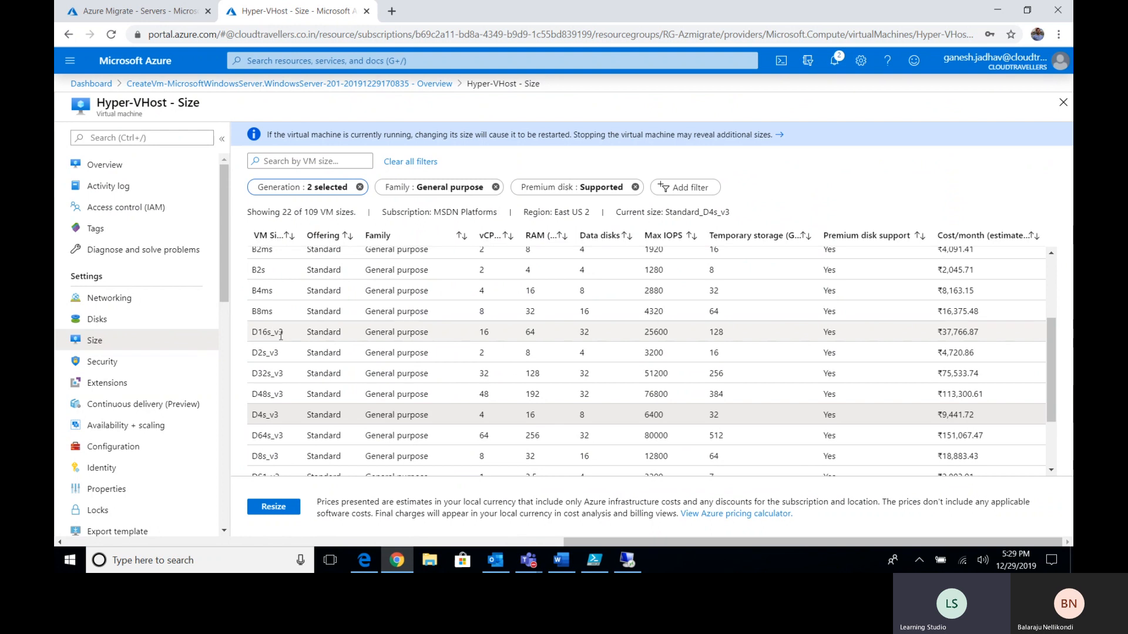
pyautogui.scroll(-2, 299, 374)
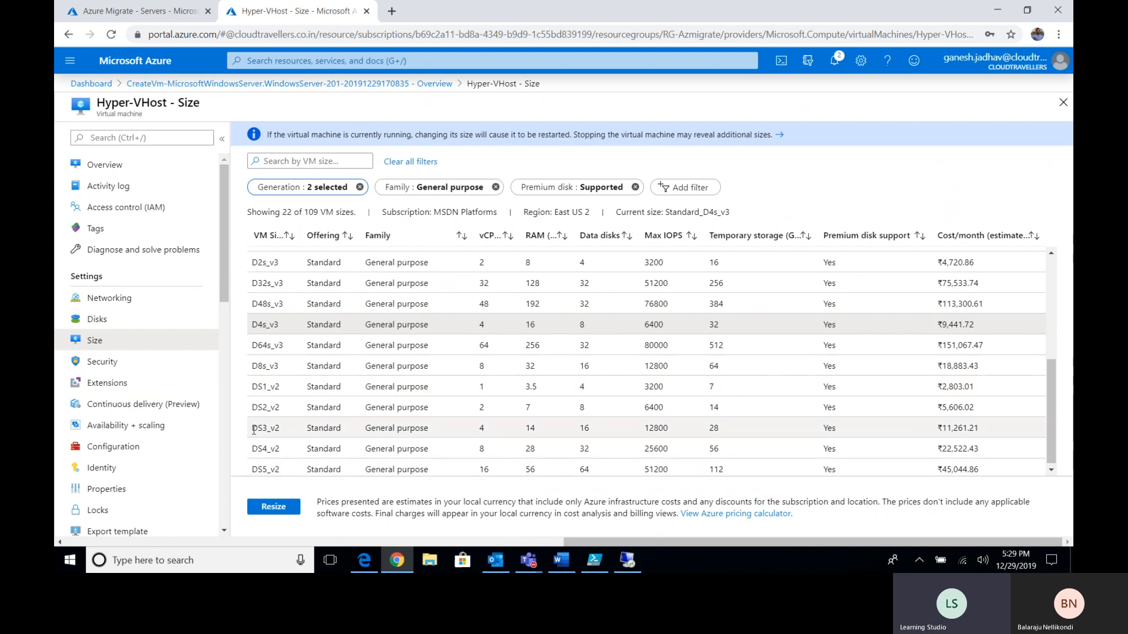
pyautogui.click(359, 187)
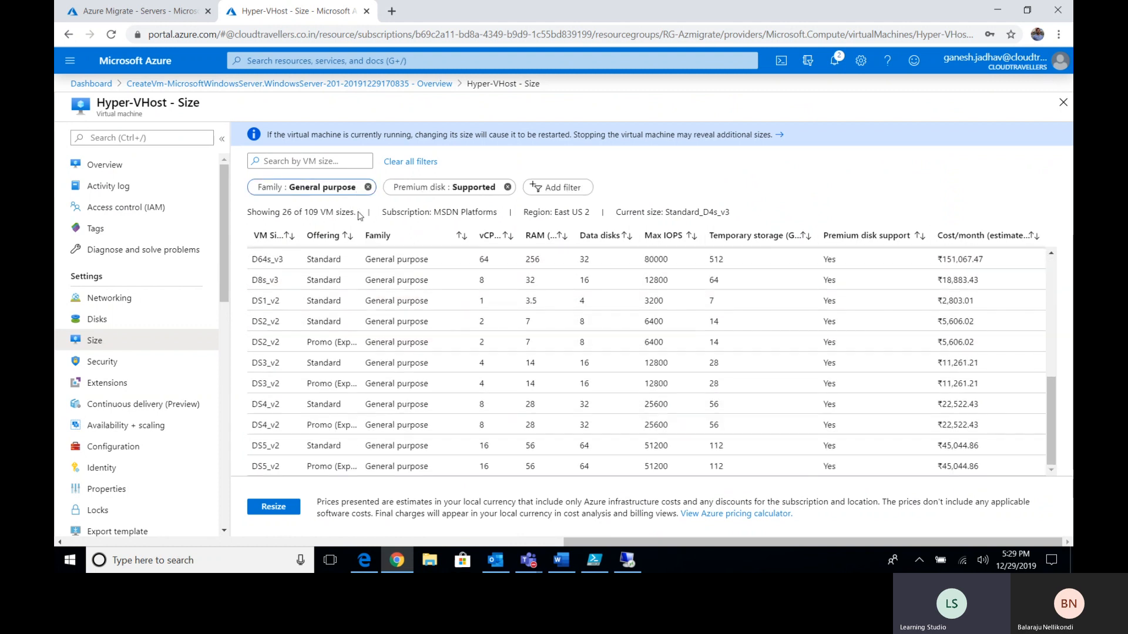
pyautogui.click(368, 187)
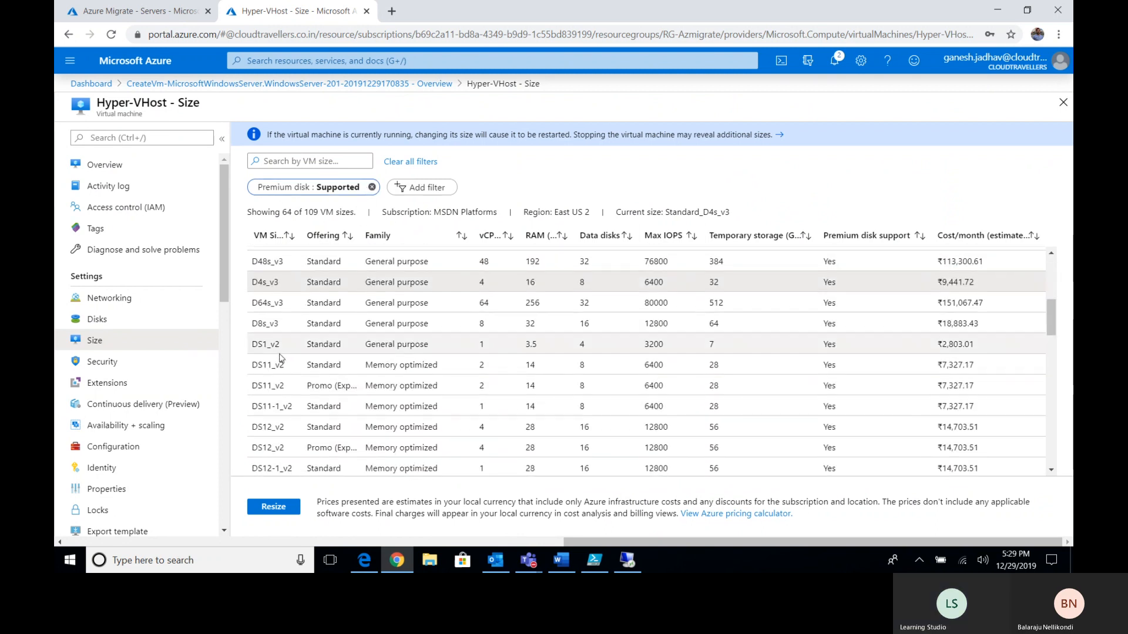
pyautogui.scroll(-7, 279, 357)
pyautogui.scroll(-5, 284, 351)
pyautogui.scroll(2, 288, 351)
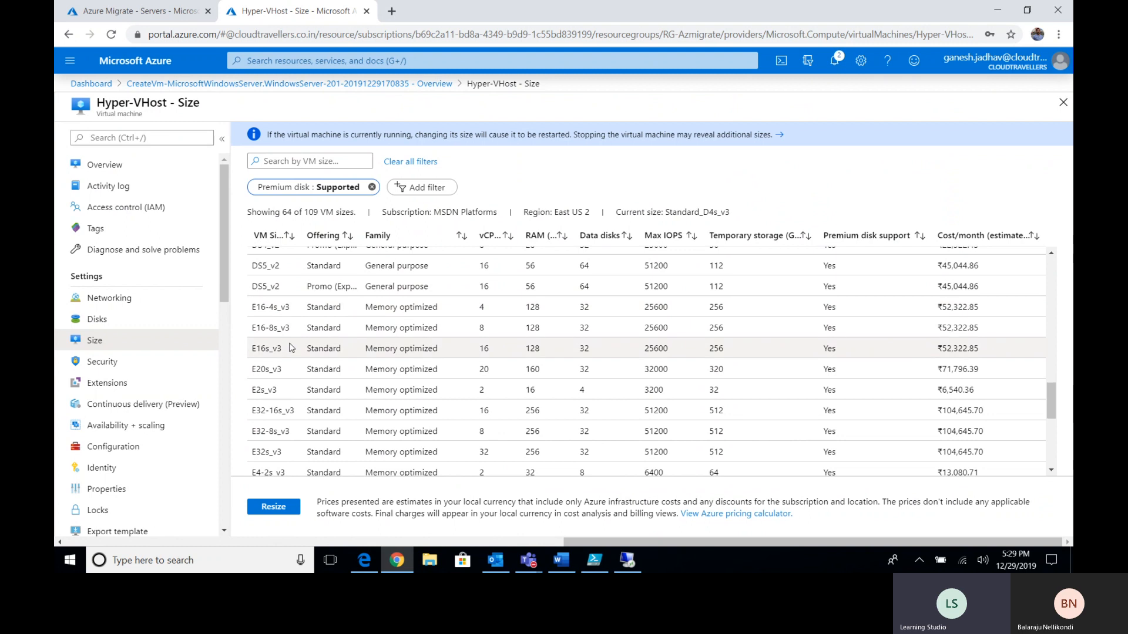
pyautogui.scroll(-3, 292, 374)
pyautogui.scroll(-3, 288, 369)
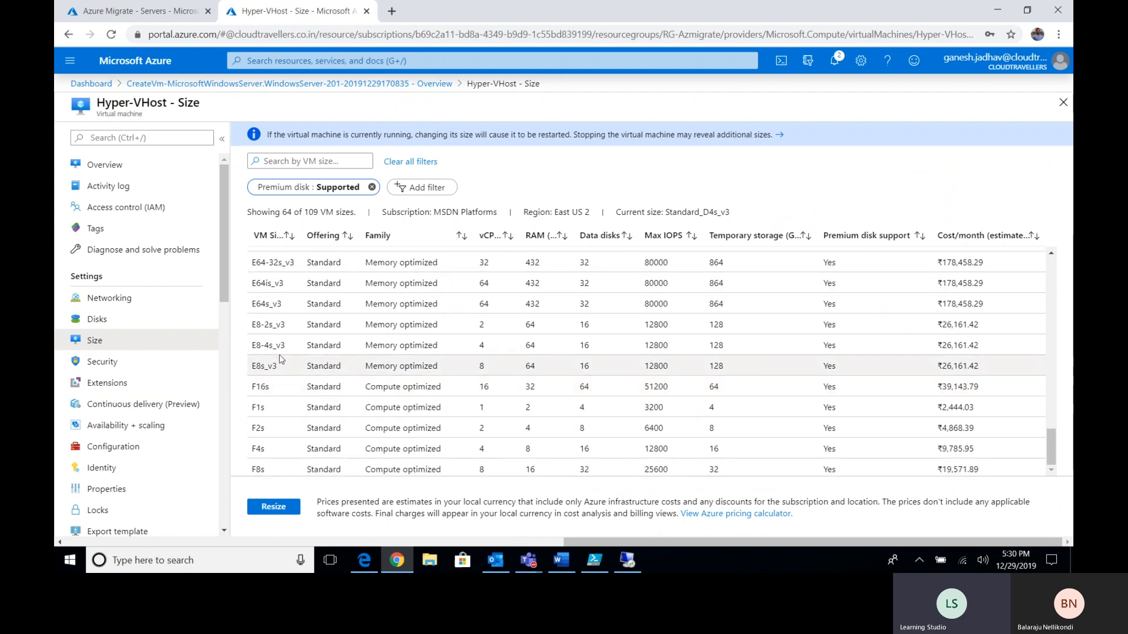
pyautogui.scroll(15, 284, 362)
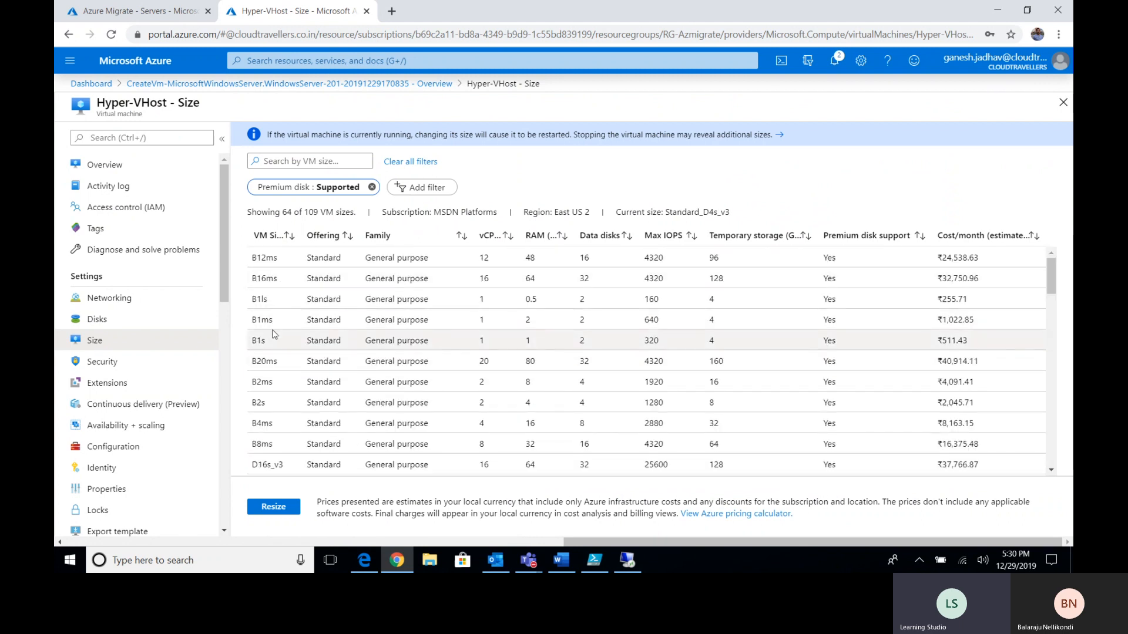
# - Return to the VM overview, highlight its Standard D4s v3 size, then rejoin the remote session
pyautogui.click(165, 184)
pyautogui.click(162, 165)
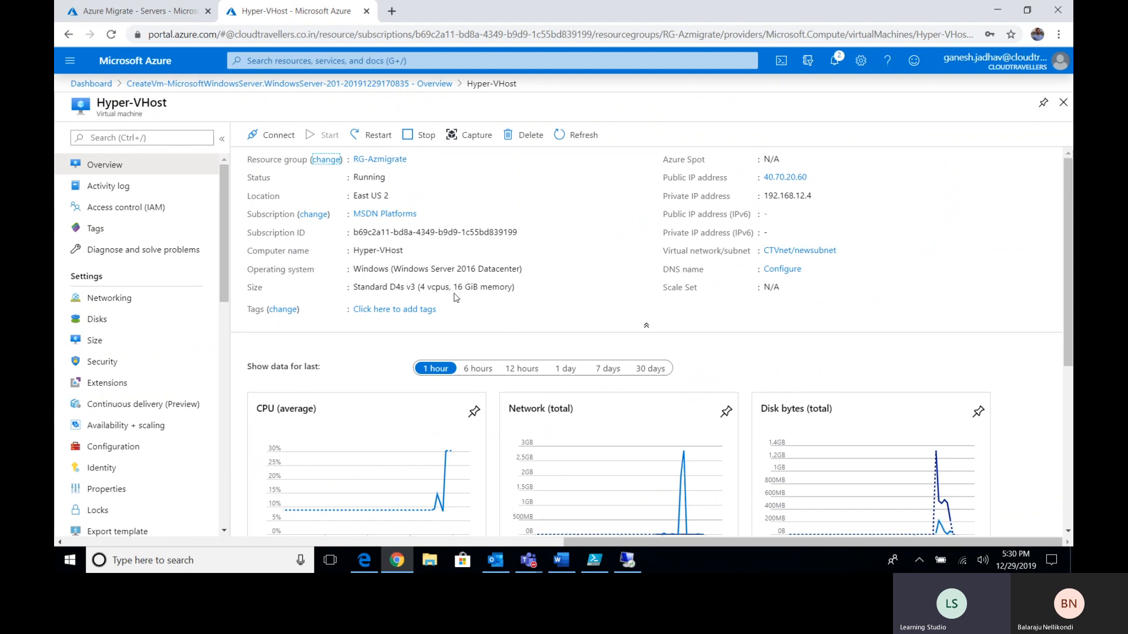
pyautogui.moveTo(389, 288); pyautogui.dragTo(416, 289)
pyautogui.click(413, 288)
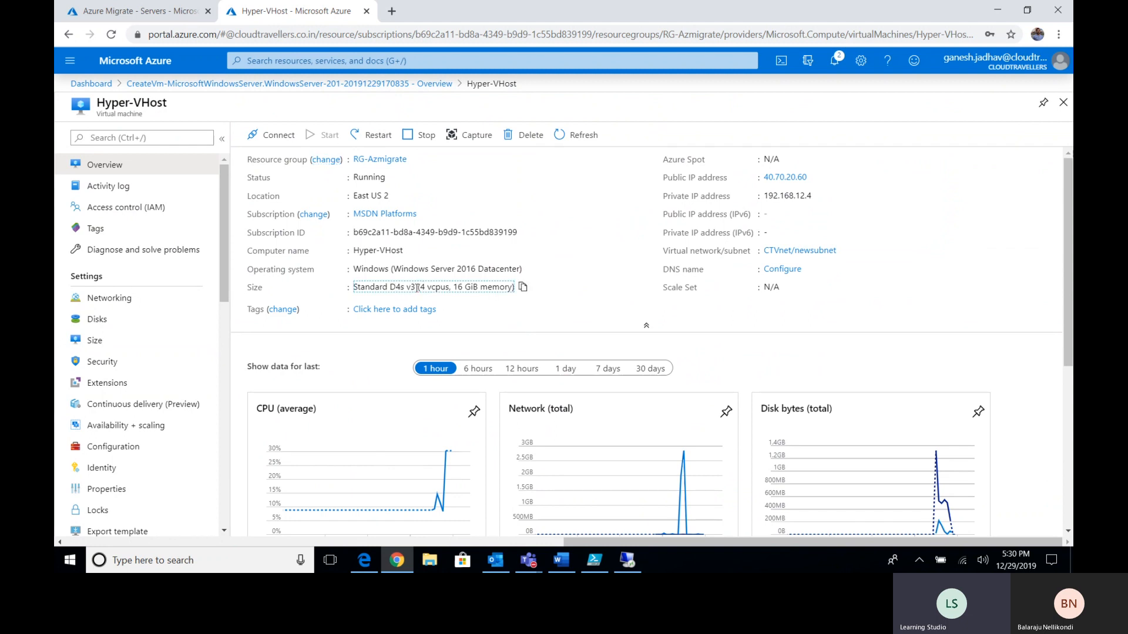
pyautogui.moveTo(414, 288); pyautogui.dragTo(390, 288)
pyautogui.click(411, 288)
pyautogui.moveTo(407, 288); pyautogui.dragTo(416, 289)
pyautogui.click(412, 288)
pyautogui.click(628, 561)
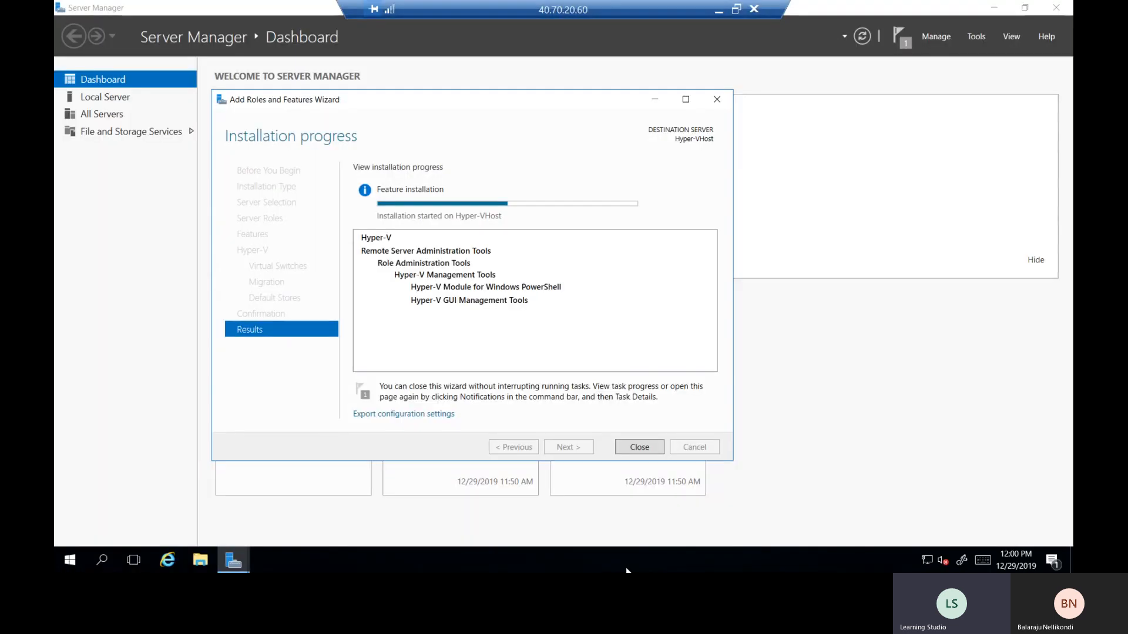
# - Leave the remote session, bring up the Teams meeting, and choose More actions > Stop recording
pyautogui.moveTo(455, 107)
pyautogui.mouseDown()
pyautogui.moveTo(541, 156)
pyautogui.moveTo(544, 125)
pyautogui.moveTo(459, 106)
pyautogui.mouseUp()
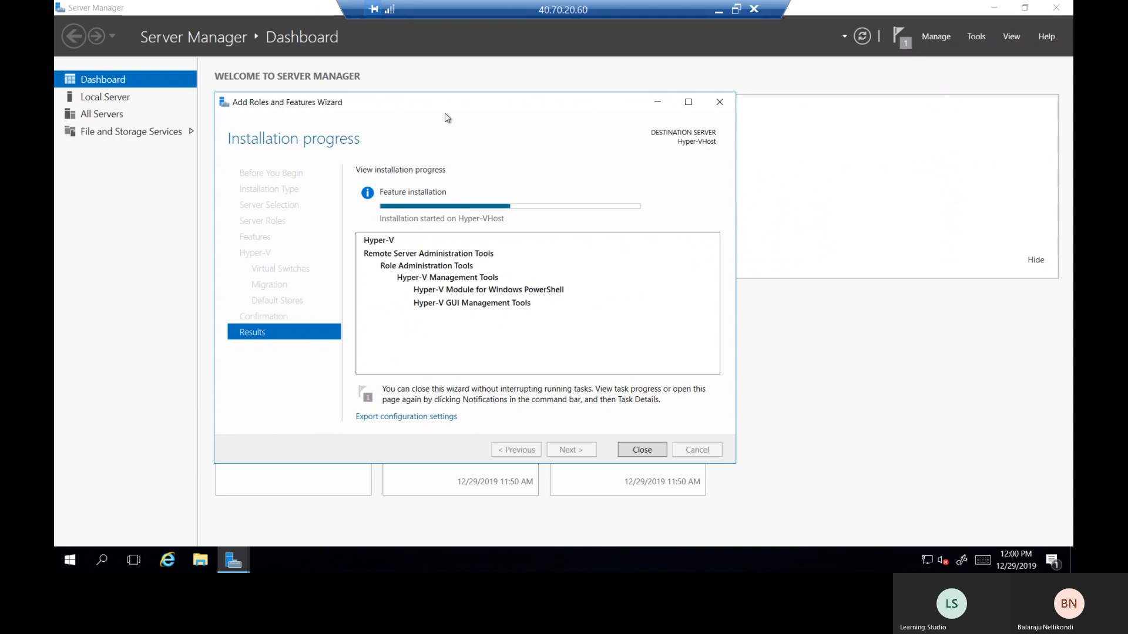
pyautogui.click(719, 10)
pyautogui.click(530, 562)
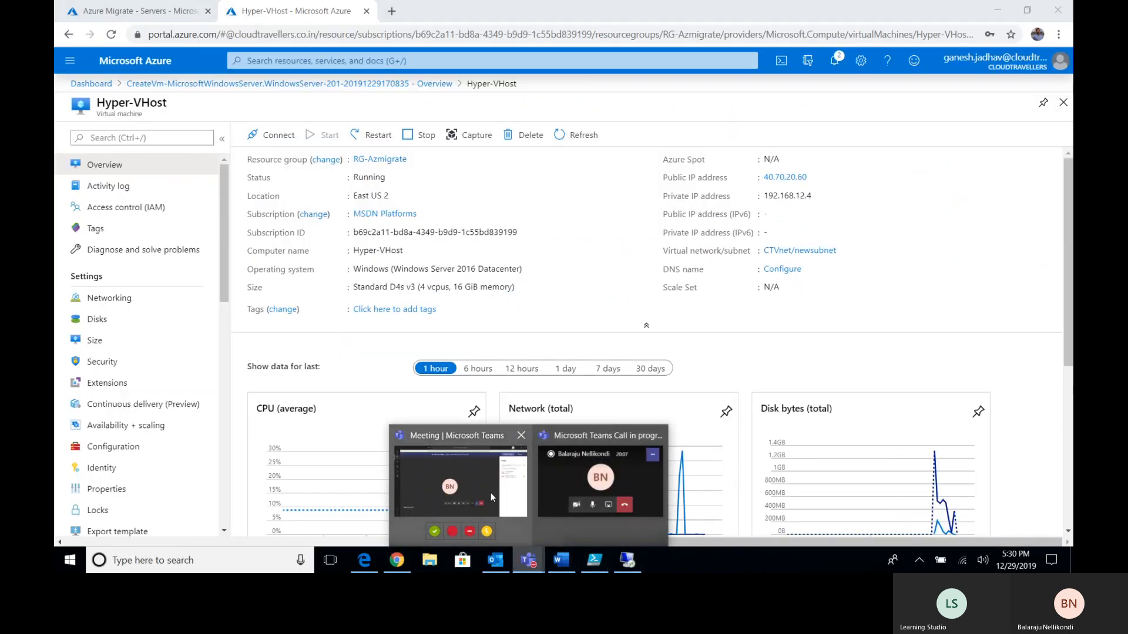
pyautogui.click(491, 492)
pyautogui.click(618, 444)
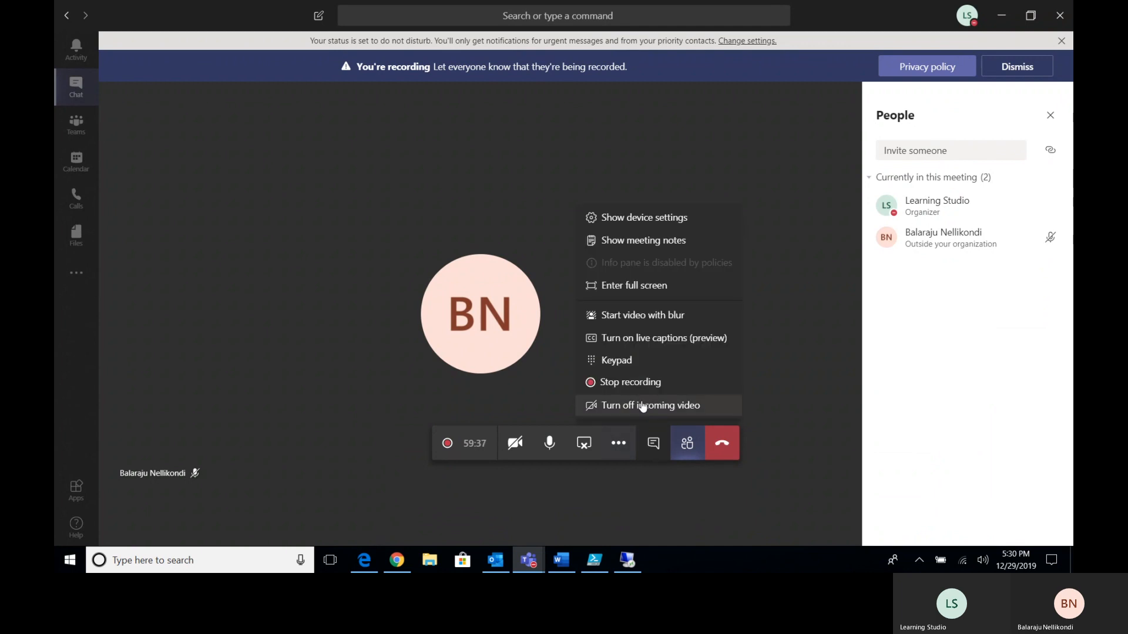
pyautogui.click(650, 381)
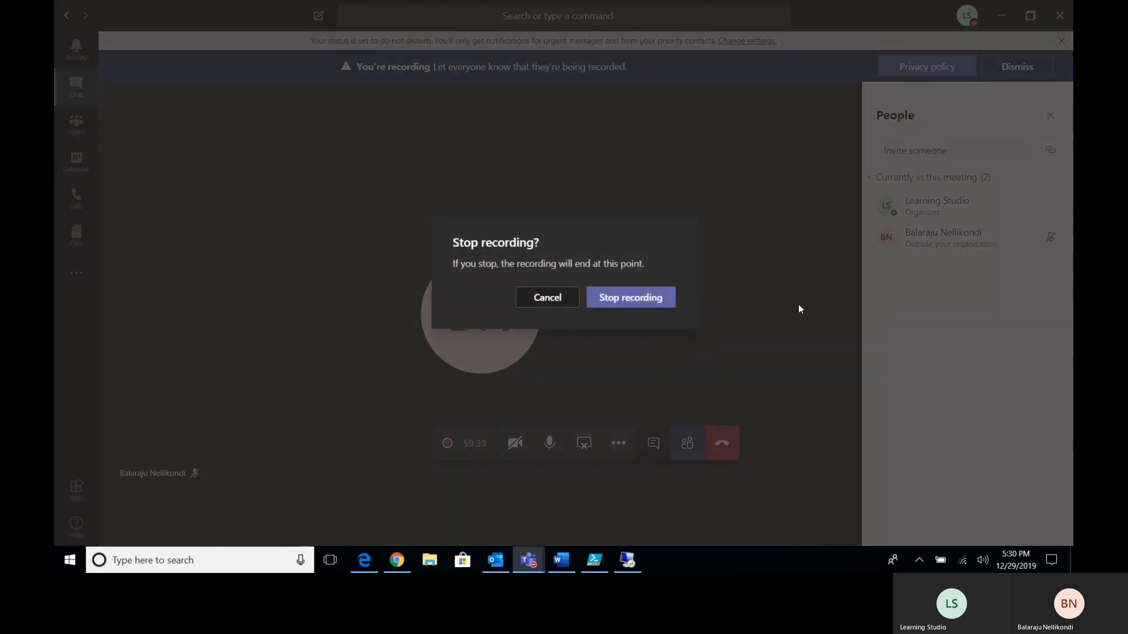